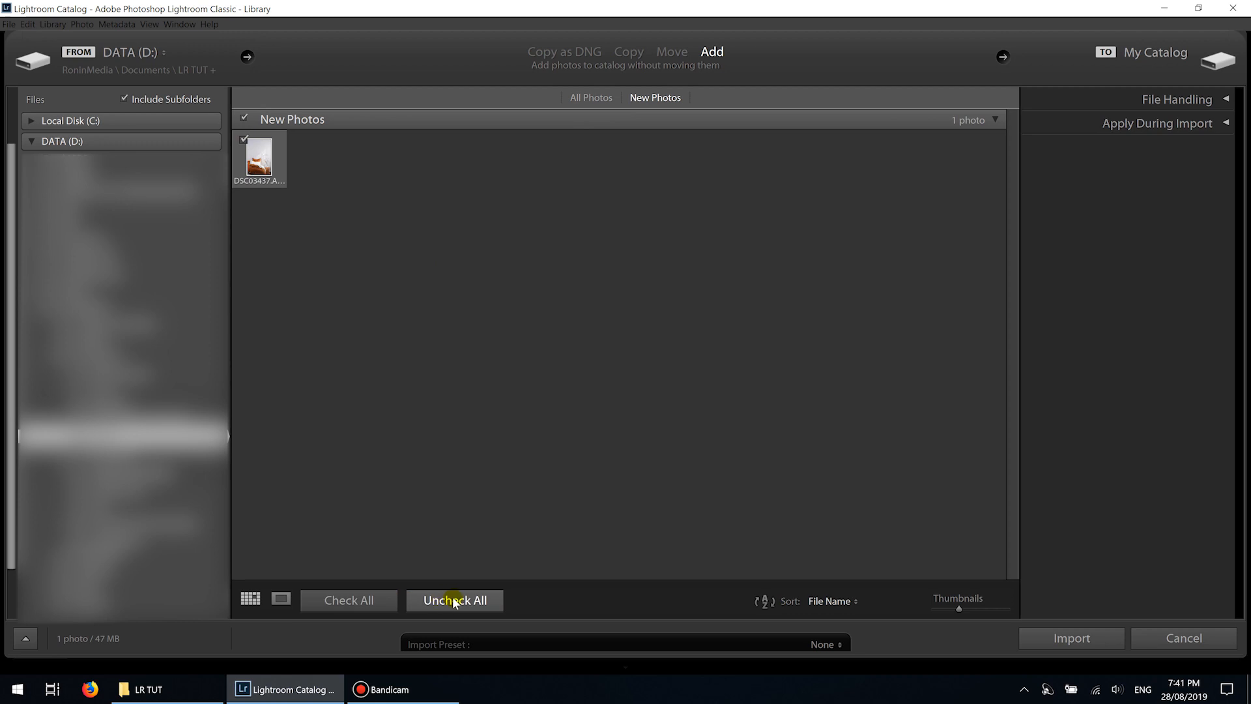
Import the DSC03437 photo by adding it to the catalog, and open it in the Develop module
click(267, 163)
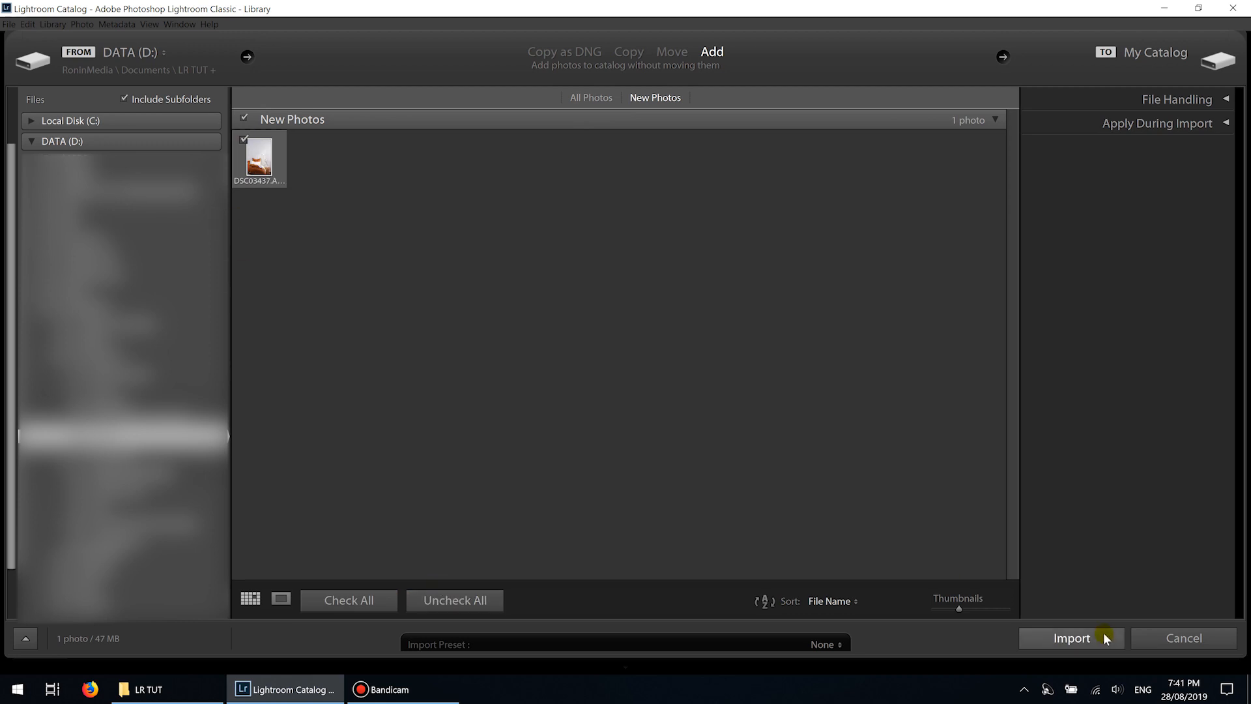
click(1074, 637)
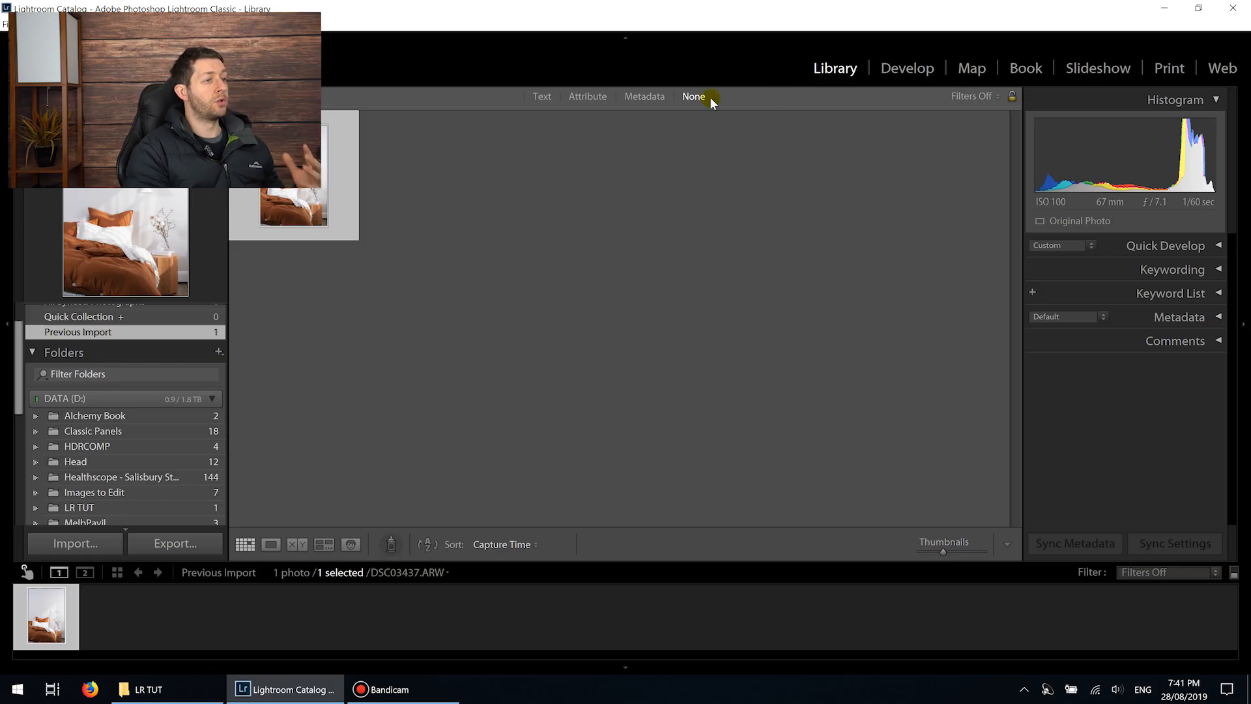
click(900, 68)
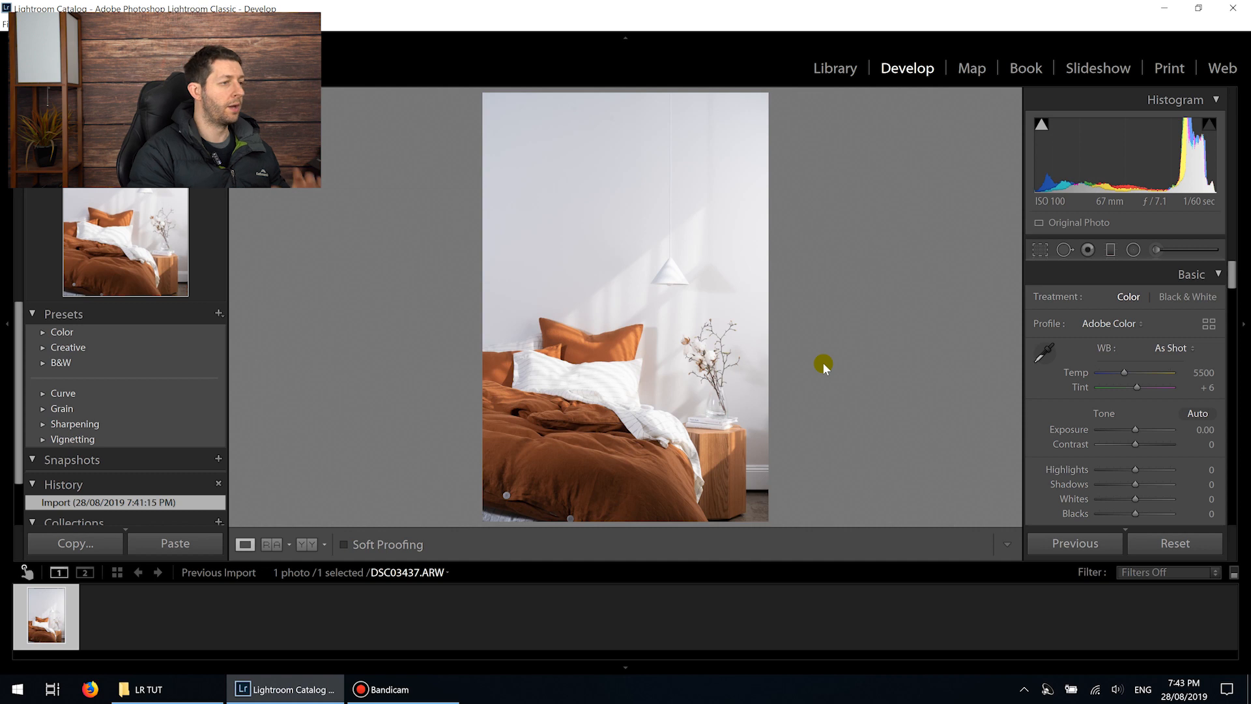
Try the Black & White treatment on the photo and return it to Color
click(1103, 329)
click(927, 304)
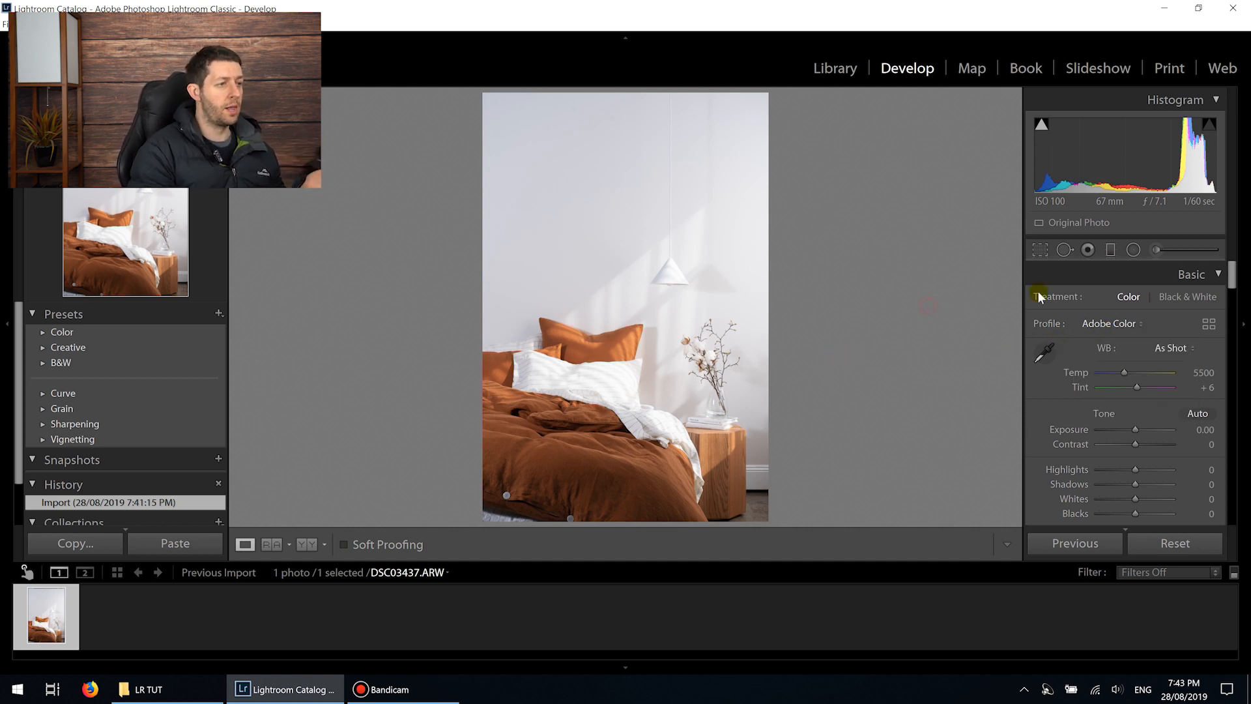
click(1182, 298)
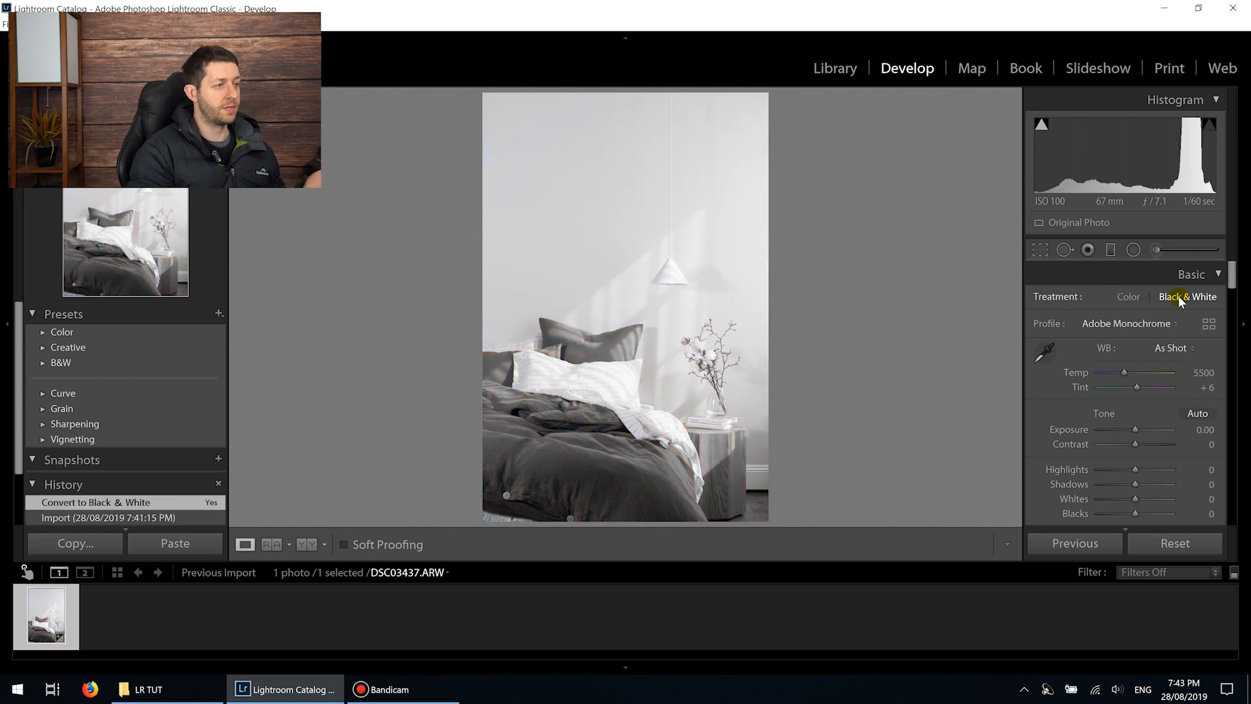
click(1126, 299)
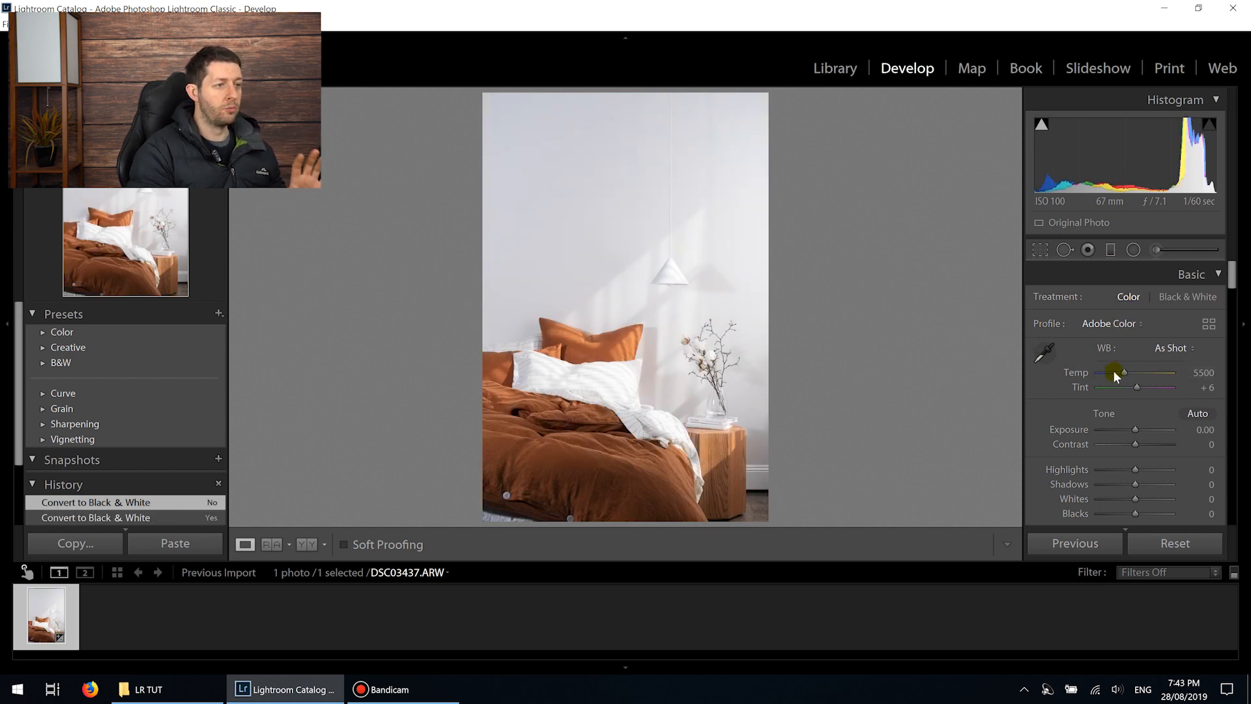
Try sampling the wall beside the lamp for a custom white balance, and return to As Shot
click(1043, 352)
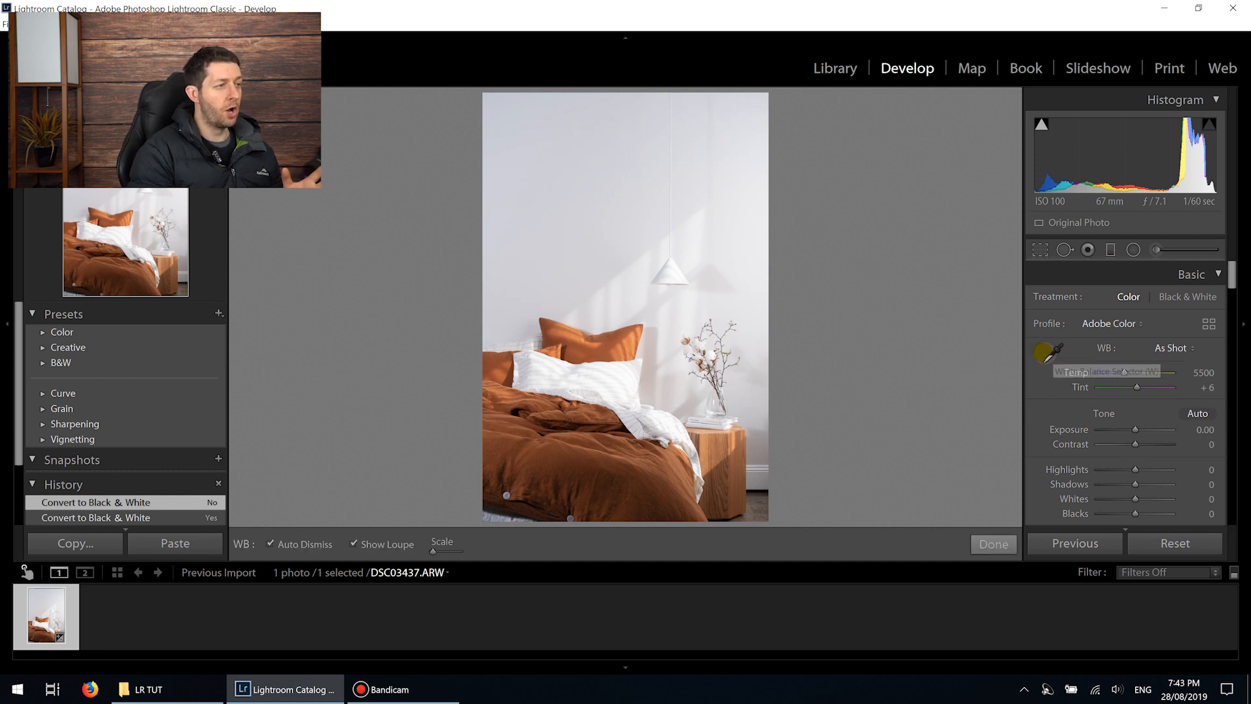
click(556, 270)
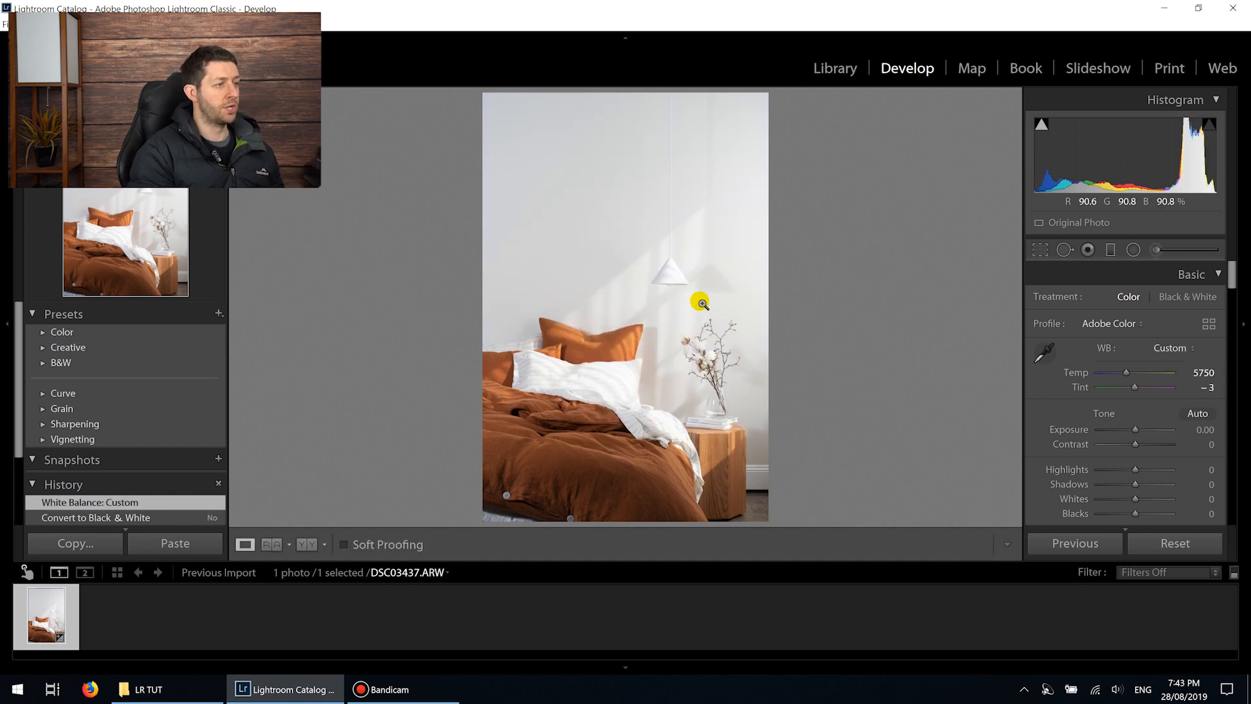
click(1169, 352)
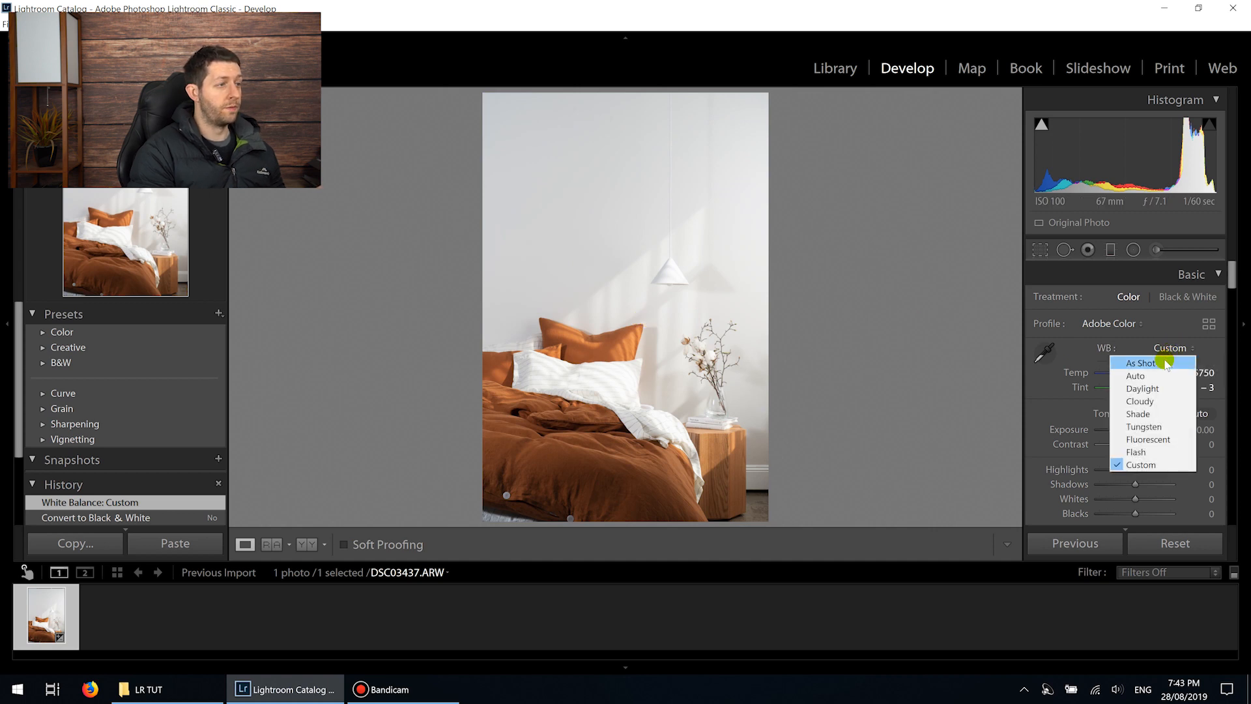
click(1166, 362)
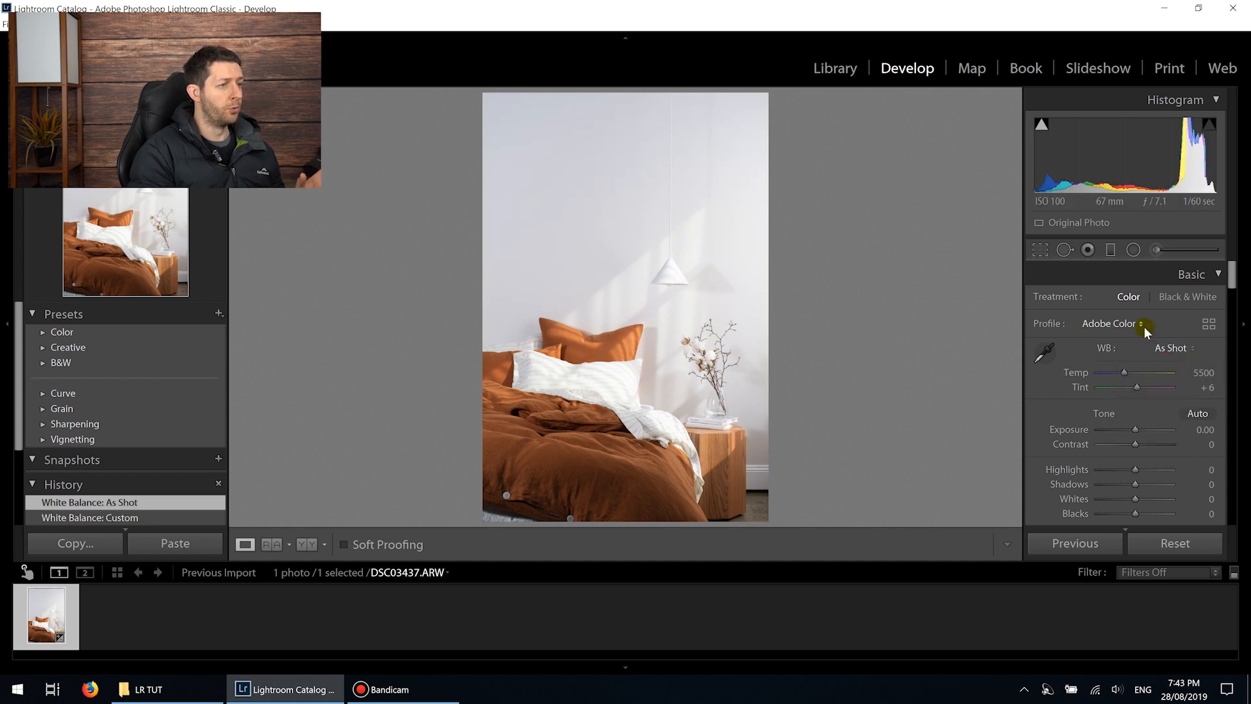
Try the Daylight, Cloudy and Shade white balance presets on the photo in turn
click(1154, 347)
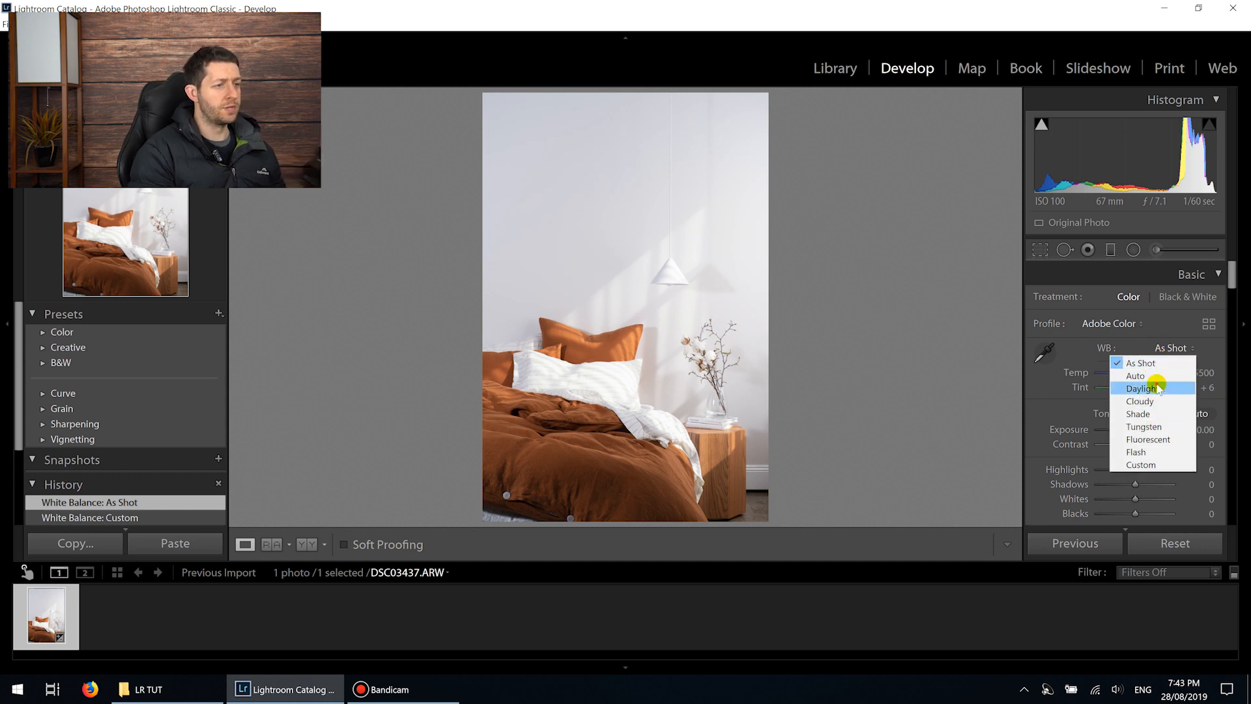
click(1157, 388)
click(1166, 347)
click(1151, 401)
click(1168, 348)
click(1148, 414)
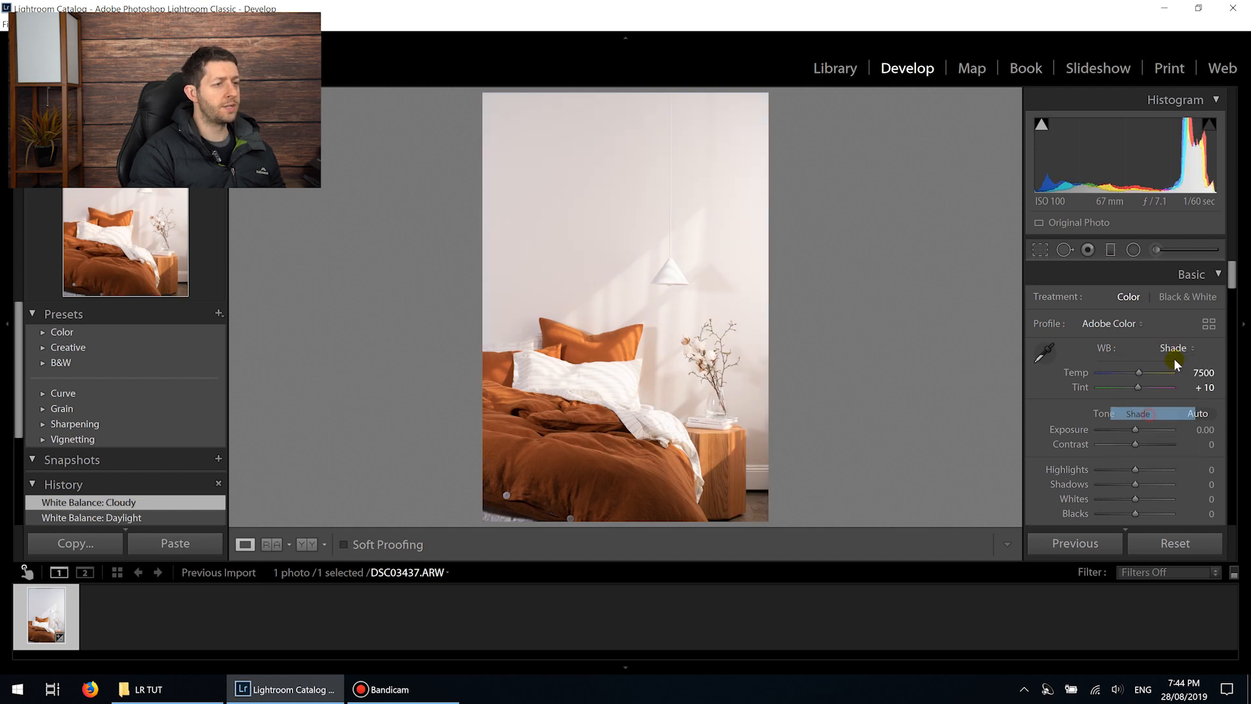
Try the Tungsten, Fluorescent and Flash white balance presets on the photo in turn
click(1172, 349)
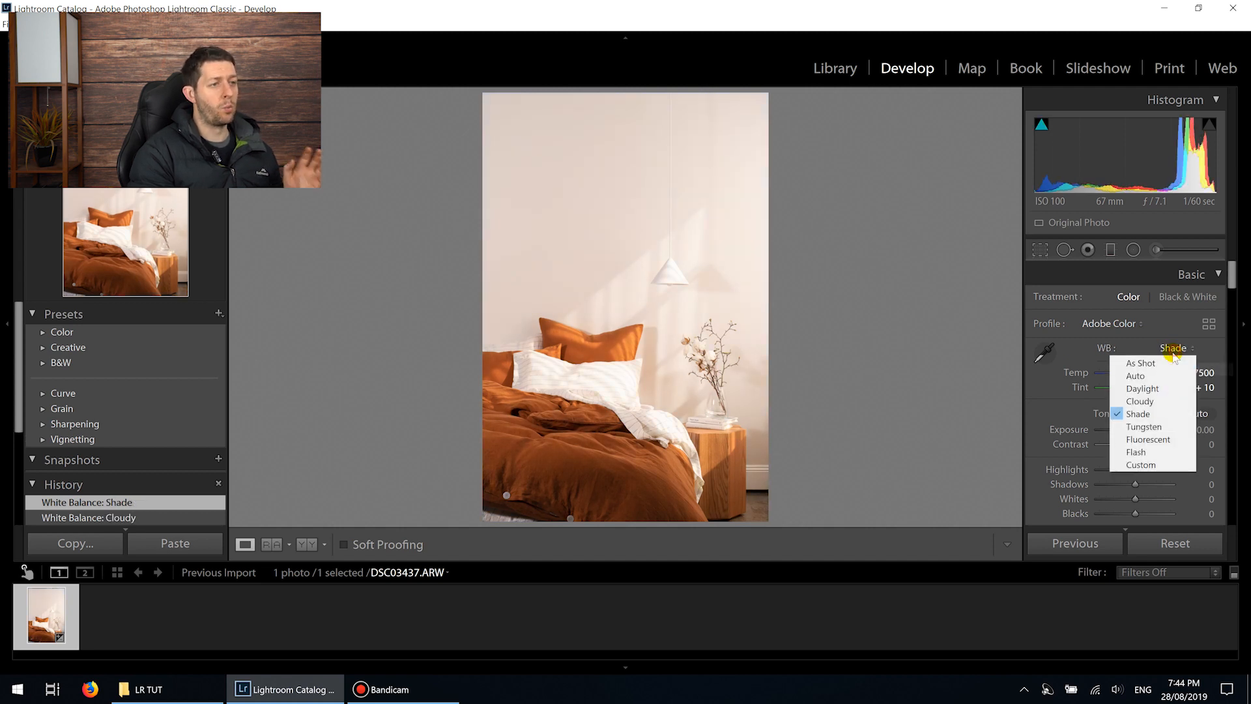
click(1146, 426)
click(1181, 351)
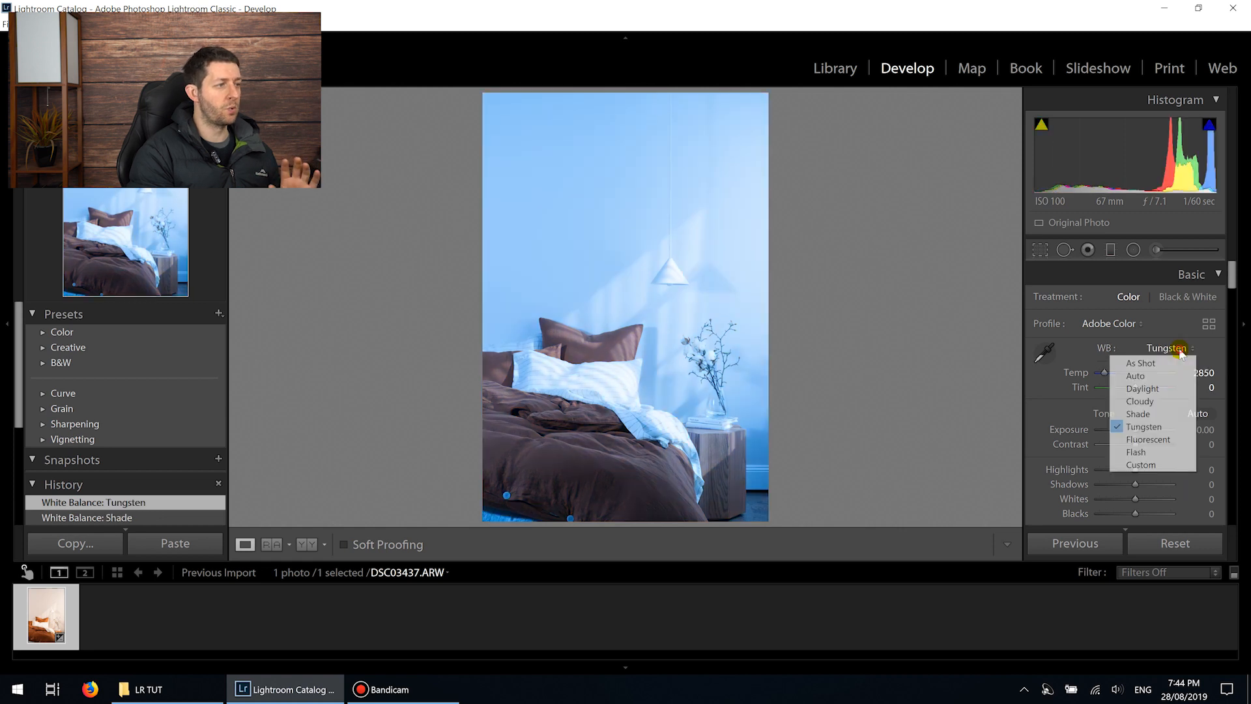
click(1150, 438)
click(1183, 350)
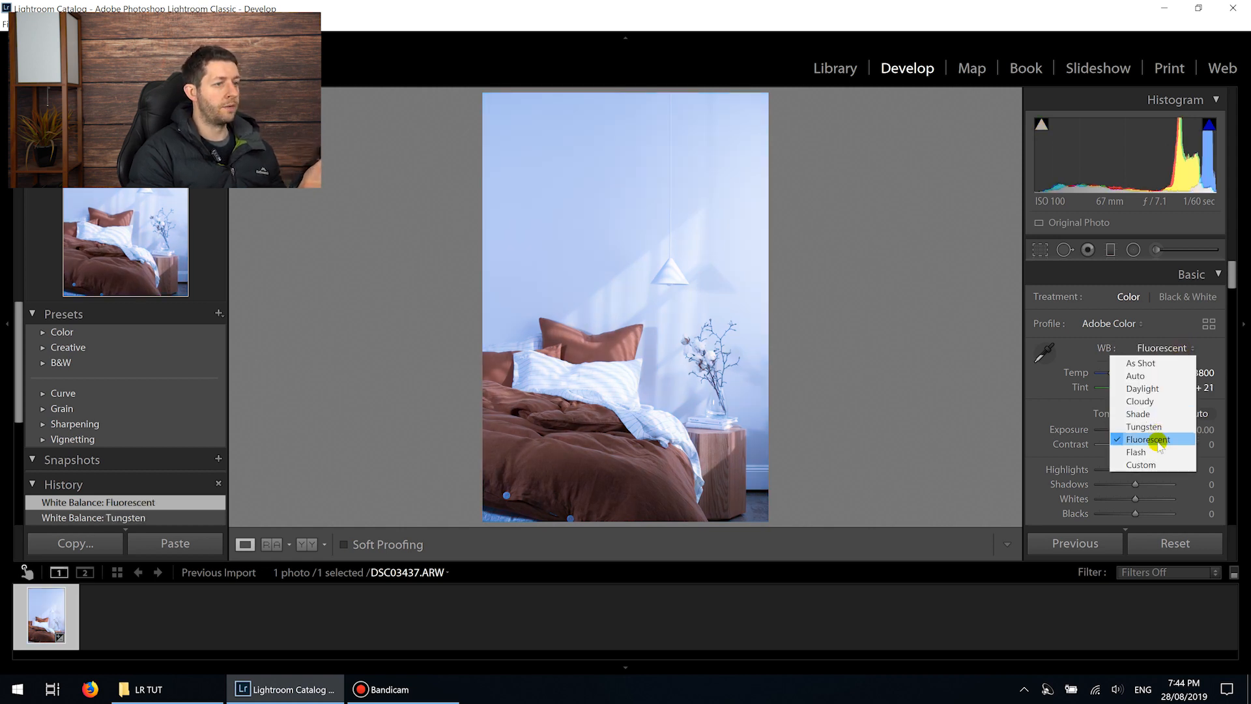
click(1153, 451)
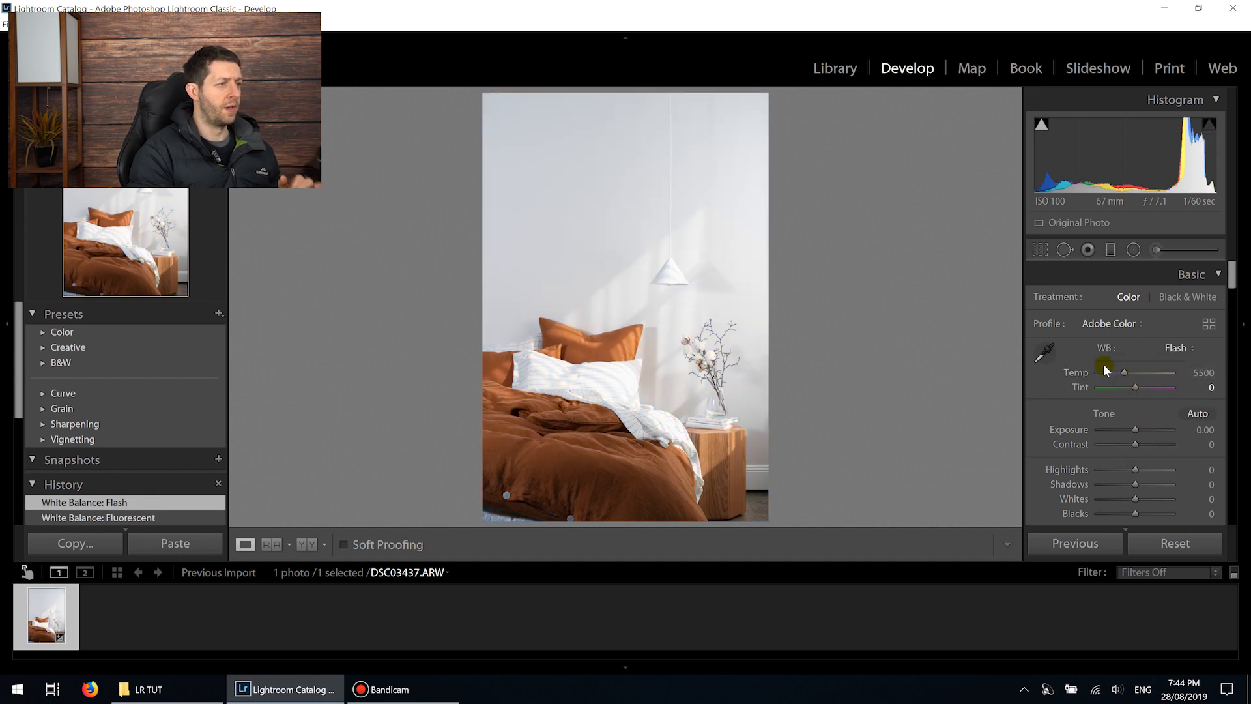
Apply Auto white balance, try shifting the temperature and tint manually, and return to Auto
click(1176, 348)
click(1148, 372)
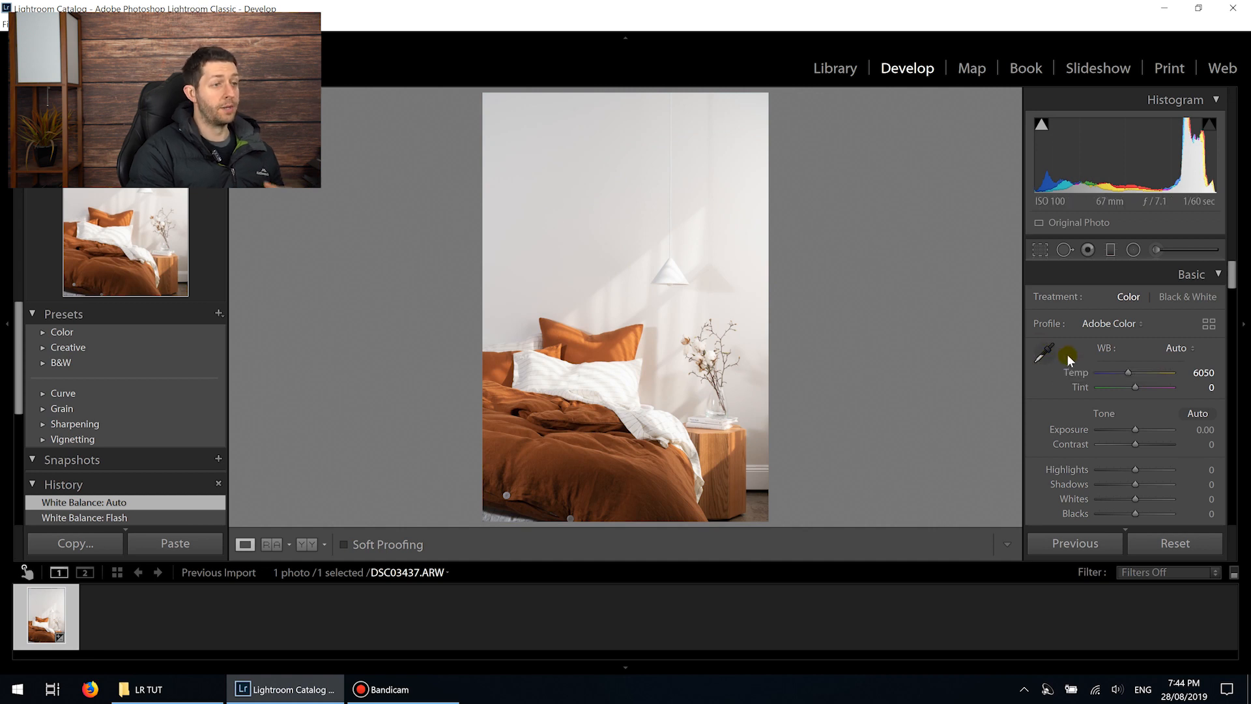
mouse_move(1121, 377)
mouse_down()
mouse_move(1092, 371)
mouse_move(1176, 376)
mouse_move(1134, 385)
mouse_move(1172, 389)
mouse_move(1101, 391)
mouse_move(1129, 389)
mouse_up()
click(1169, 347)
click(1155, 378)
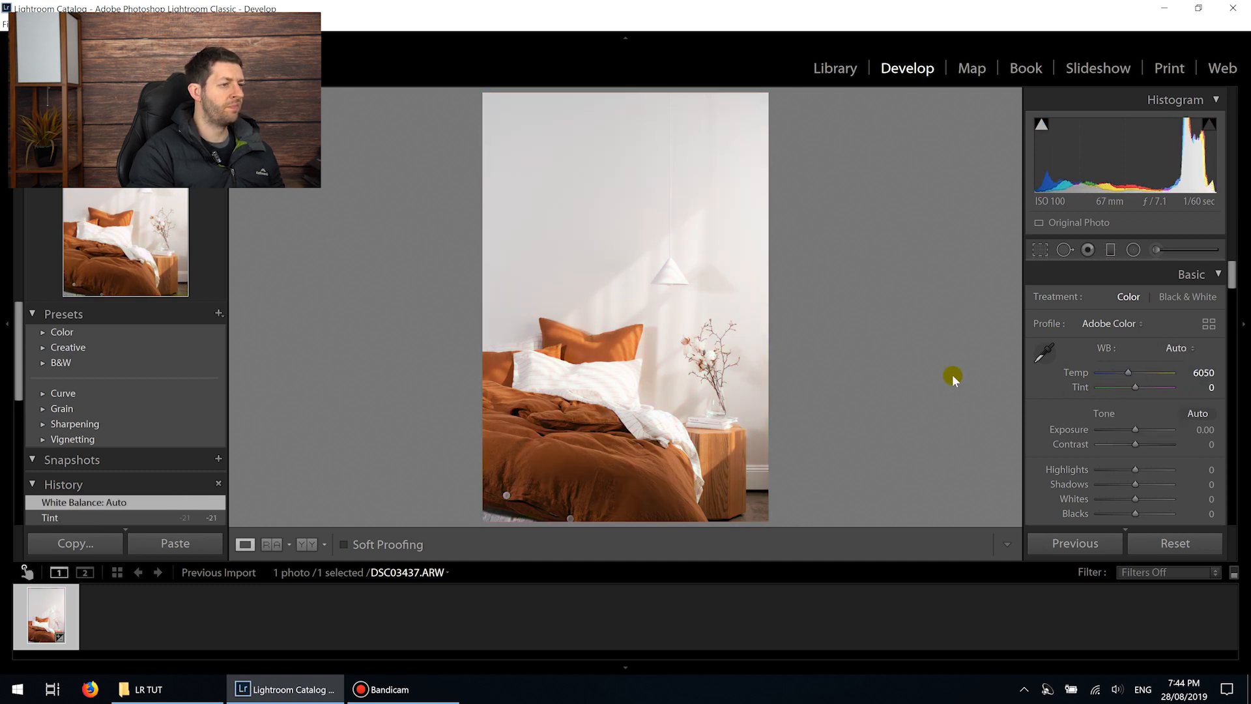
Try the automatic tone adjustment and reset all of the photo's develop settings
scroll(1034, 410, down, 1)
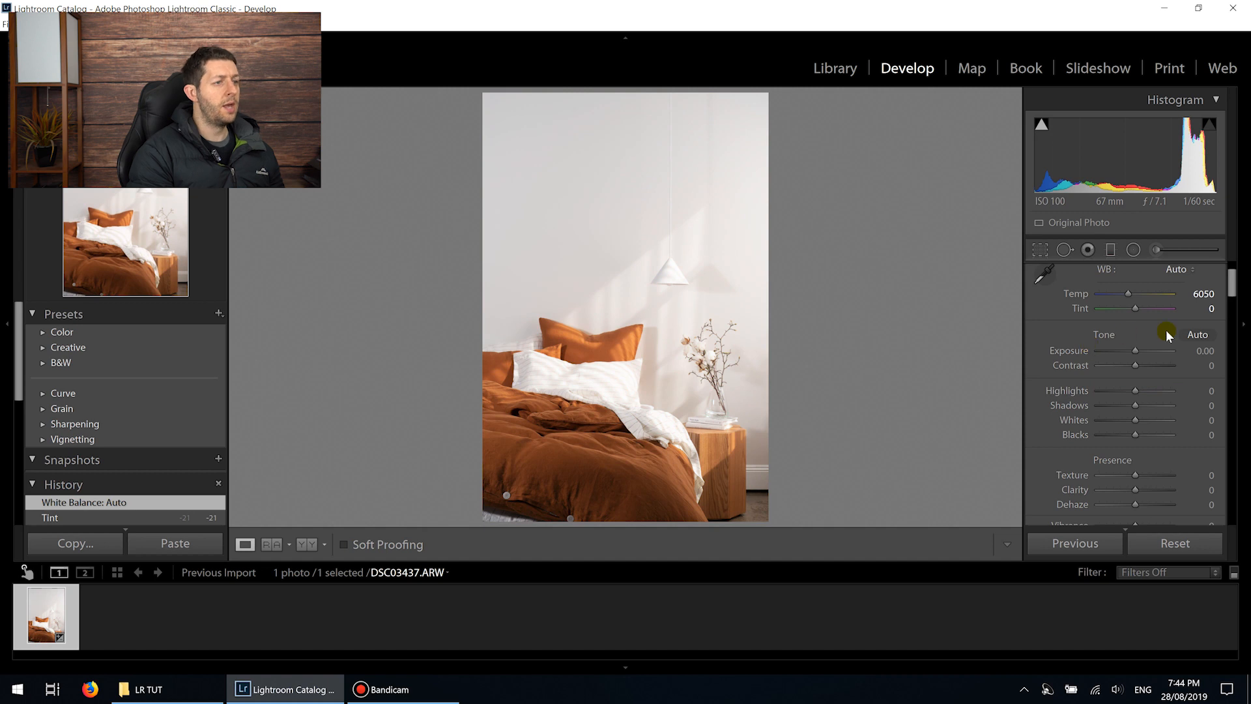
click(1190, 336)
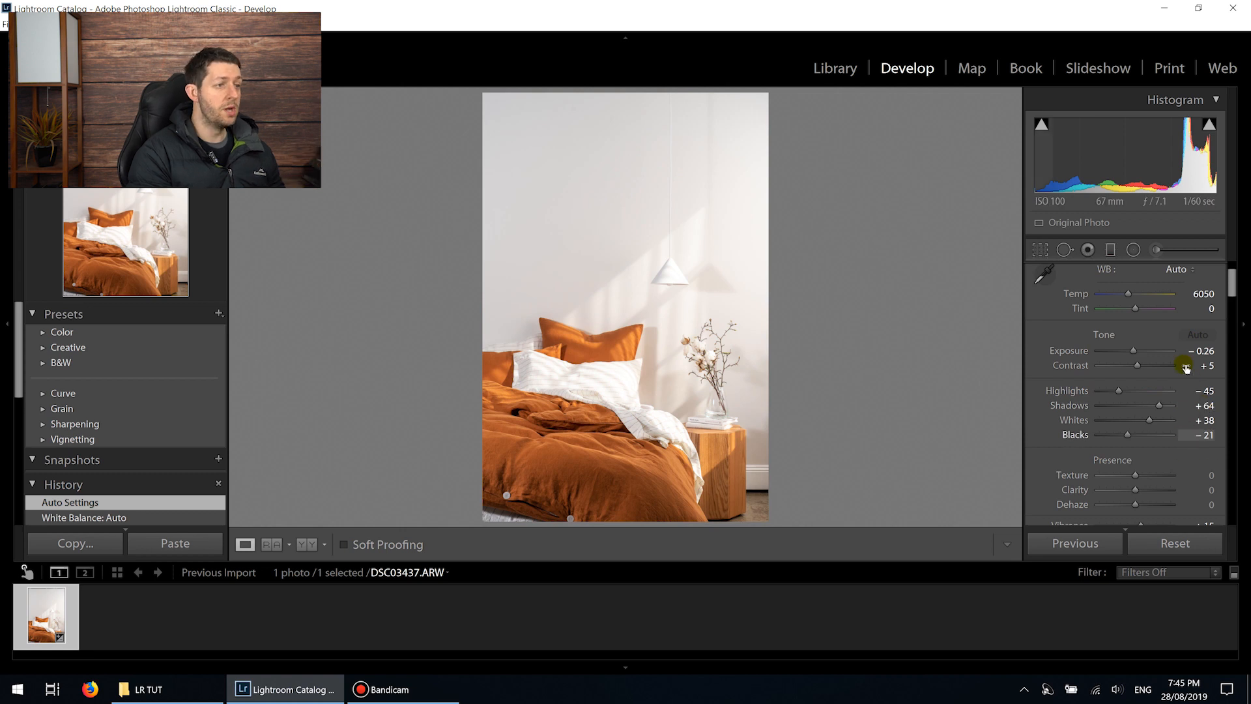
click(1176, 544)
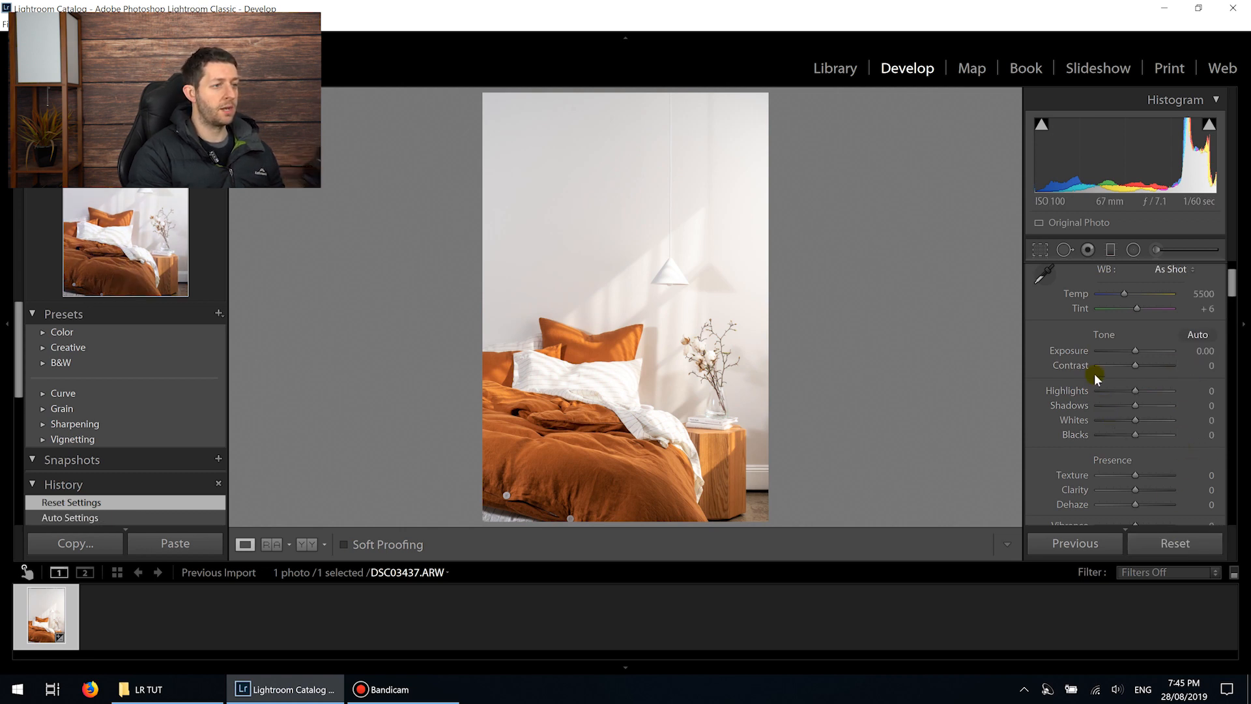
Set the photo's white balance to Auto
scroll(1107, 372, up, 3)
click(1166, 348)
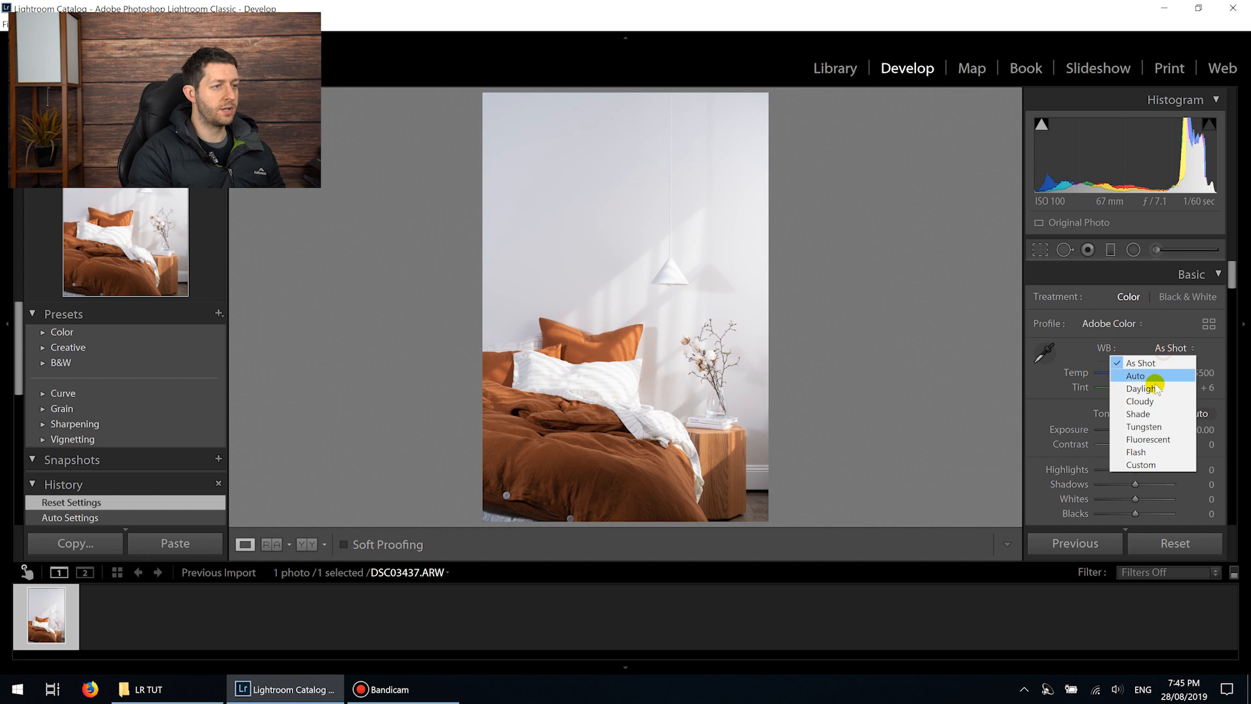
click(1137, 375)
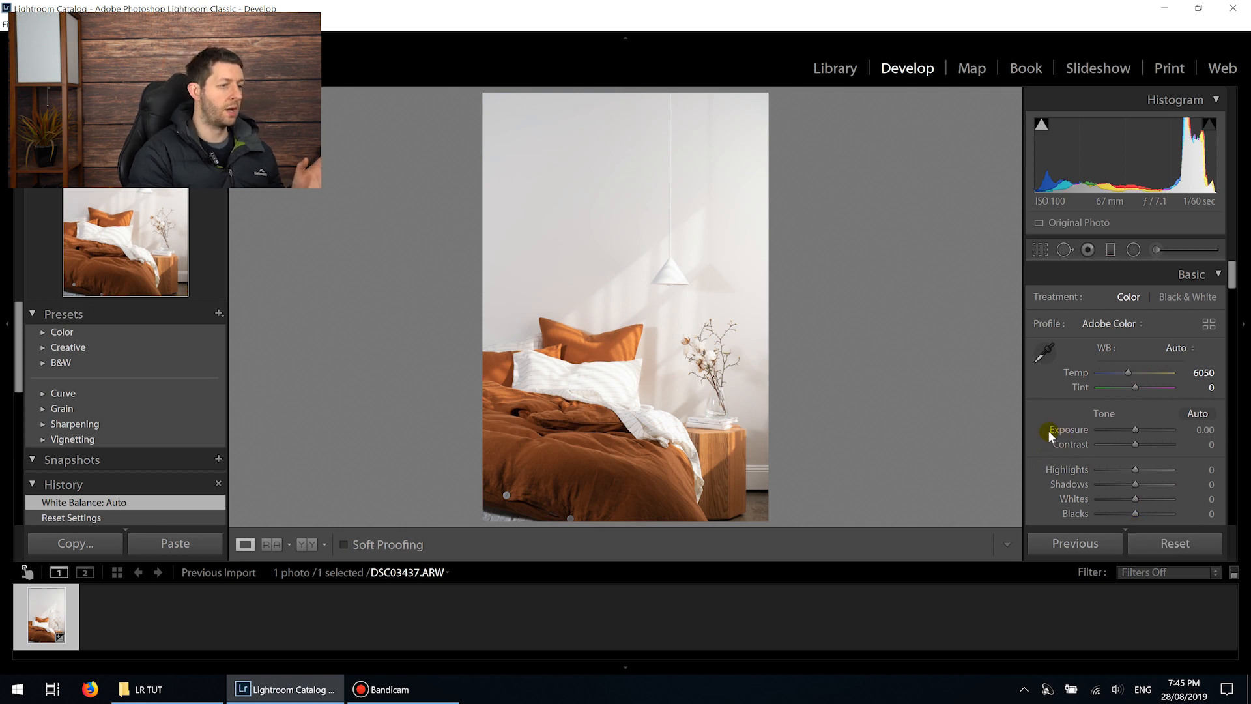
Try raising Exposure and lowering it to -1.80, and reset it to 0
scroll(1049, 430, down, 3)
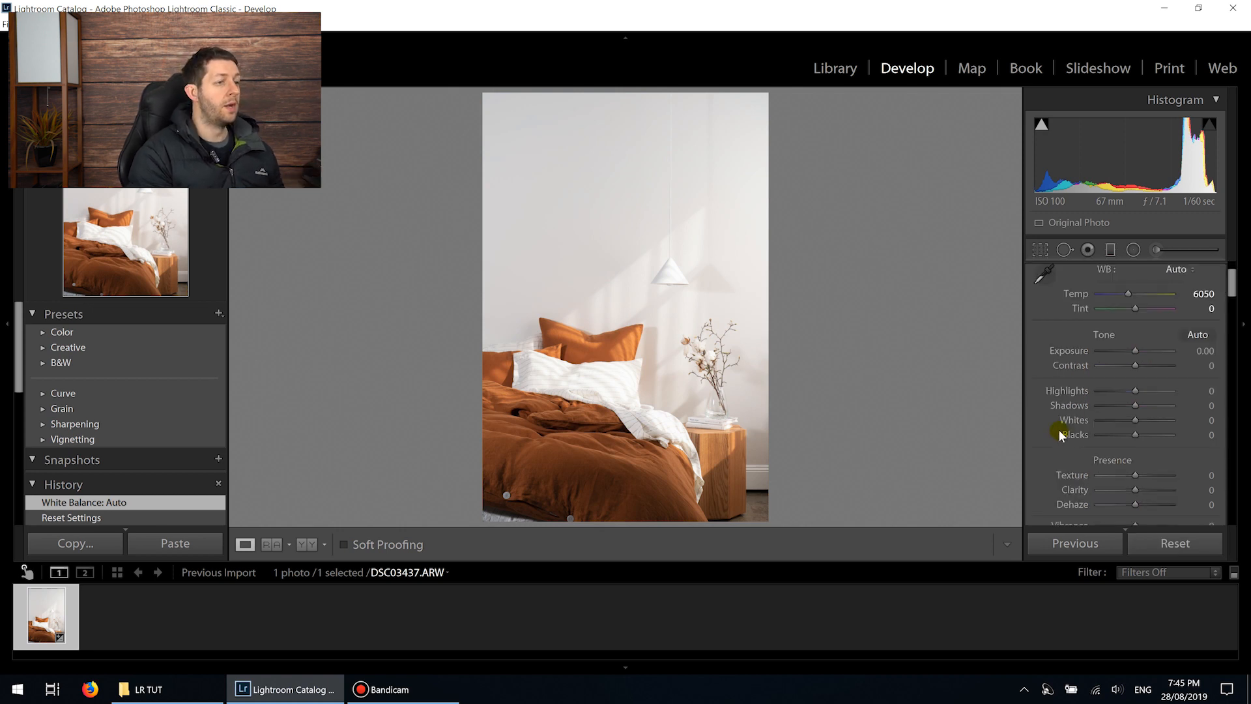
drag(1134, 351, 1170, 350)
drag(1057, 356, 1115, 350)
double_click(1115, 350)
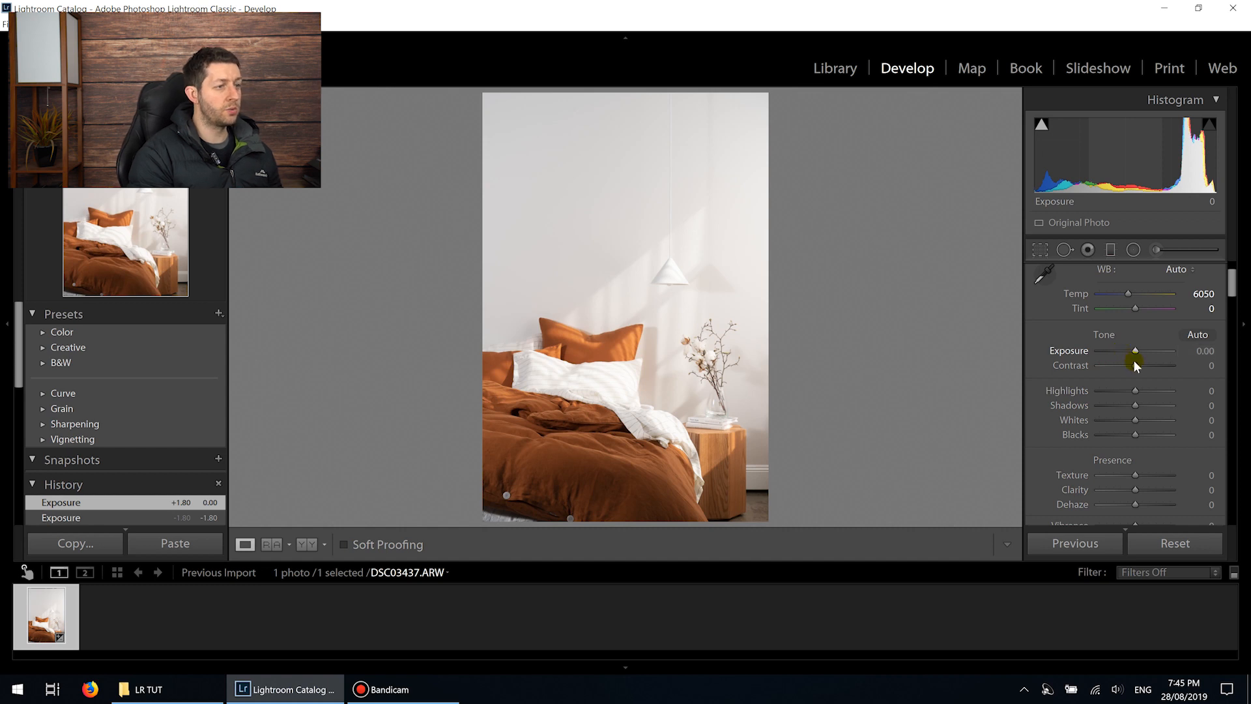
Try Contrast at +100 and at -100, and reset it to 0
drag(1136, 362, 1179, 364)
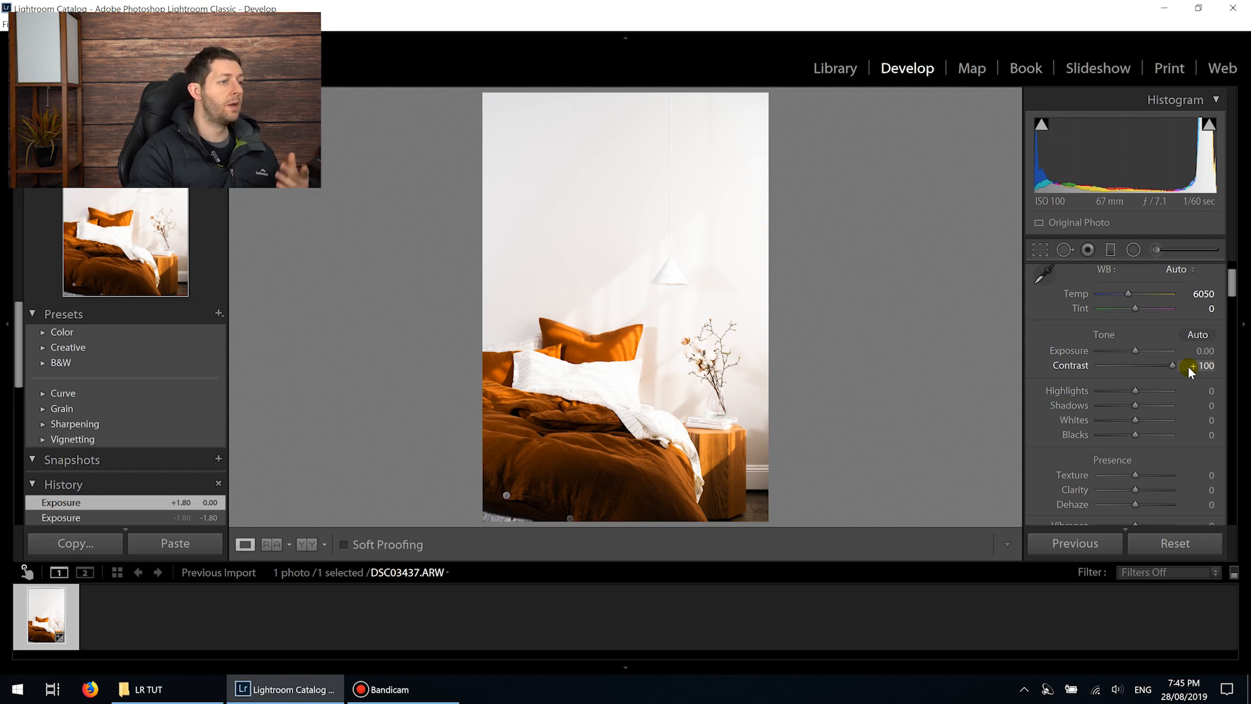
drag(1170, 362, 1095, 363)
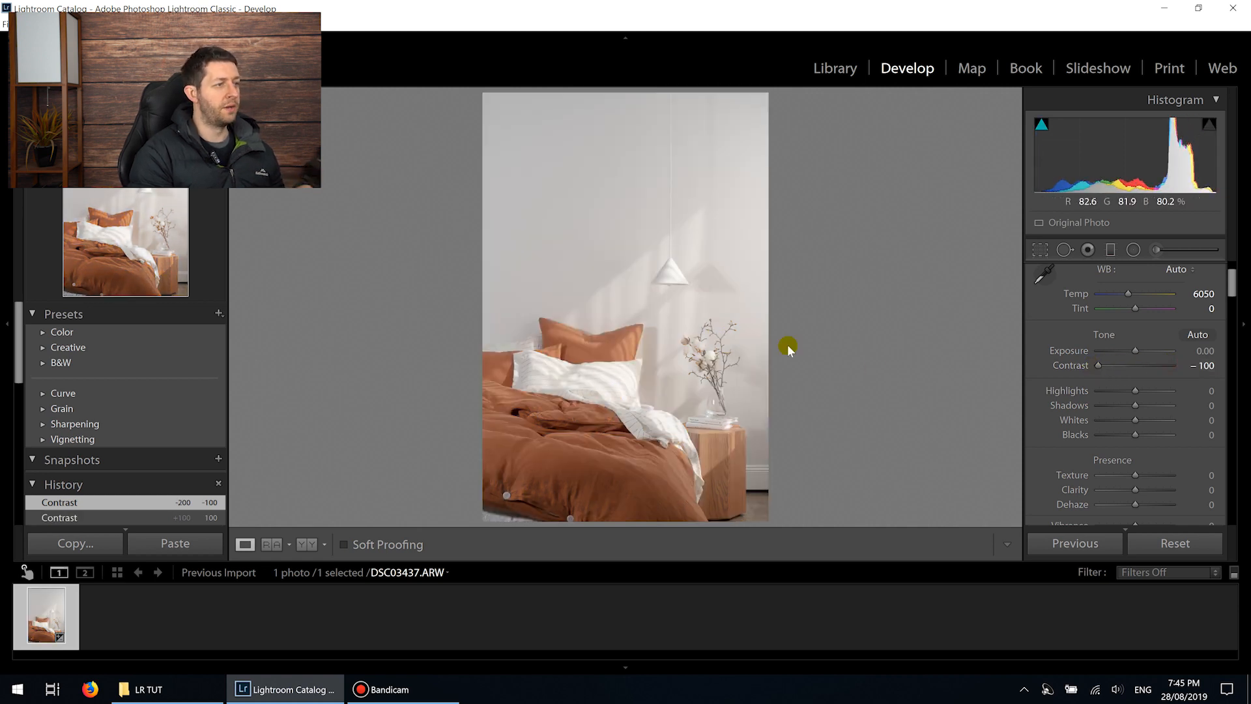
double_click(1095, 365)
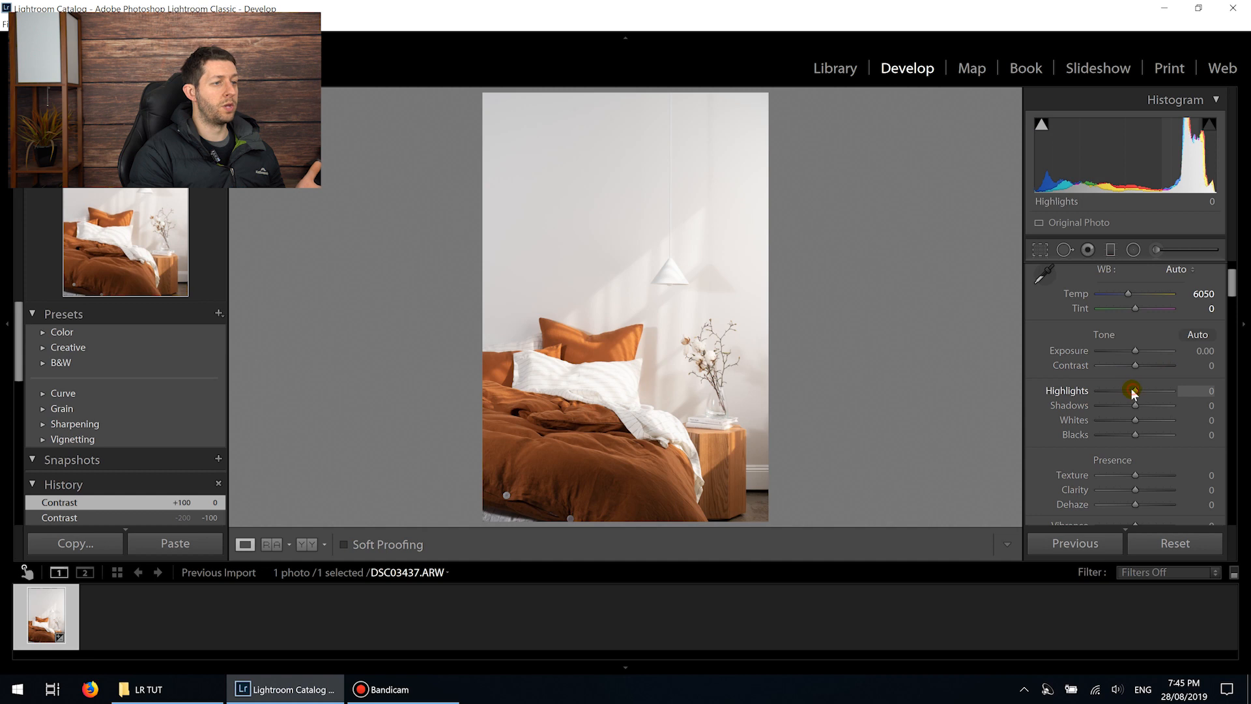
Try raising Highlights to +43 and to +49, resetting it to 0 each time
mouse_move(1128, 391)
mouse_down()
mouse_move(1081, 390)
mouse_move(1188, 390)
mouse_move(1140, 391)
mouse_move(1152, 391)
mouse_up()
double_click(1138, 390)
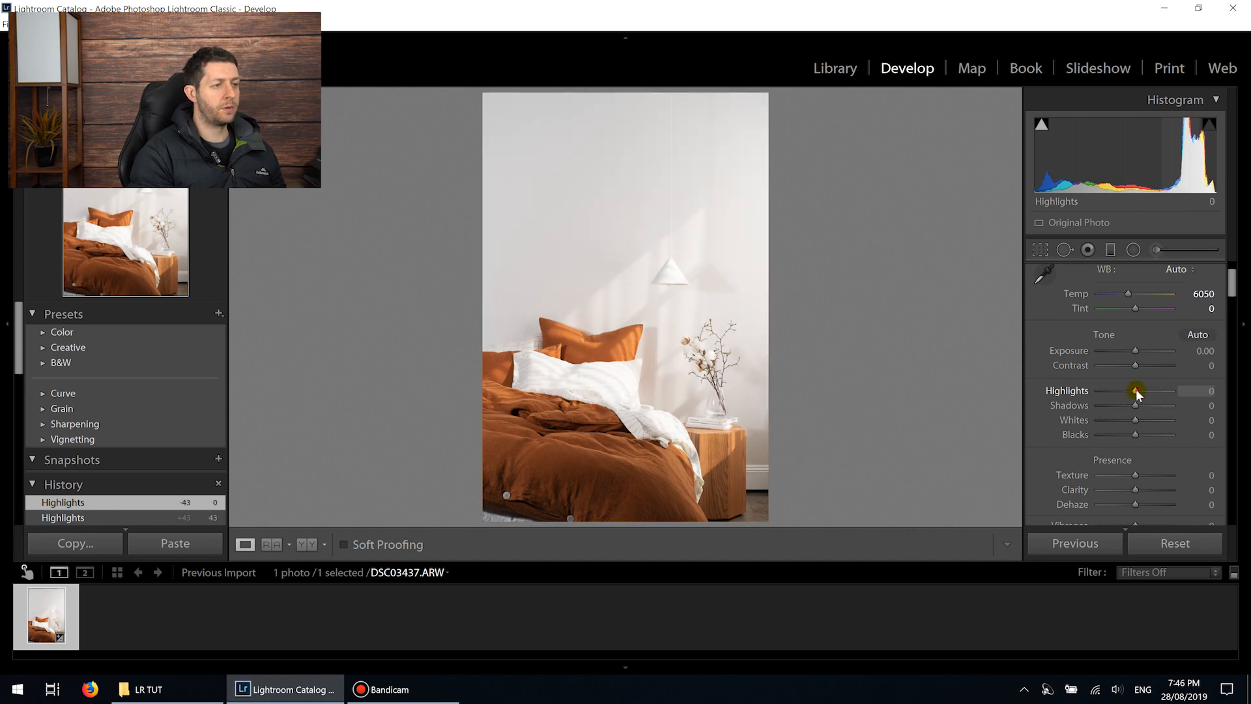
click(1154, 390)
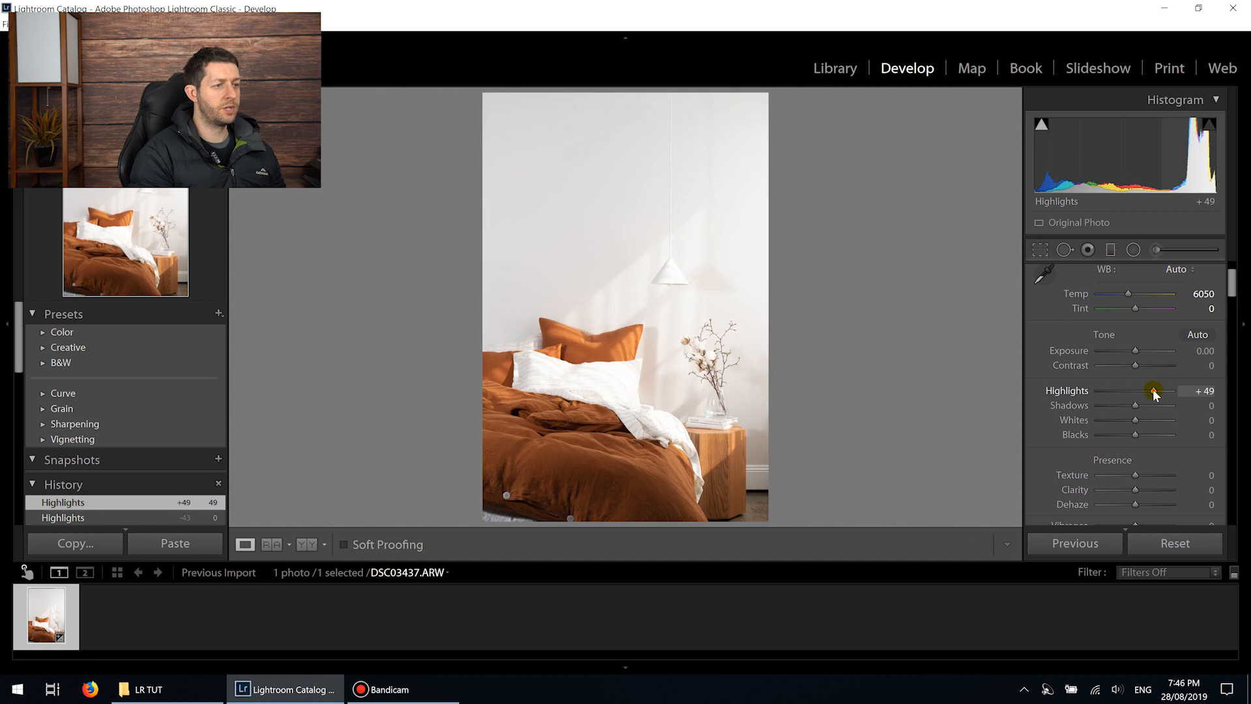
double_click(1146, 393)
Try Shadows at +29, raised Whites and Blacks at +55, resetting each to 0
mouse_move(1132, 405)
mouse_down()
mouse_move(1101, 405)
mouse_move(1158, 406)
mouse_move(1147, 405)
mouse_up()
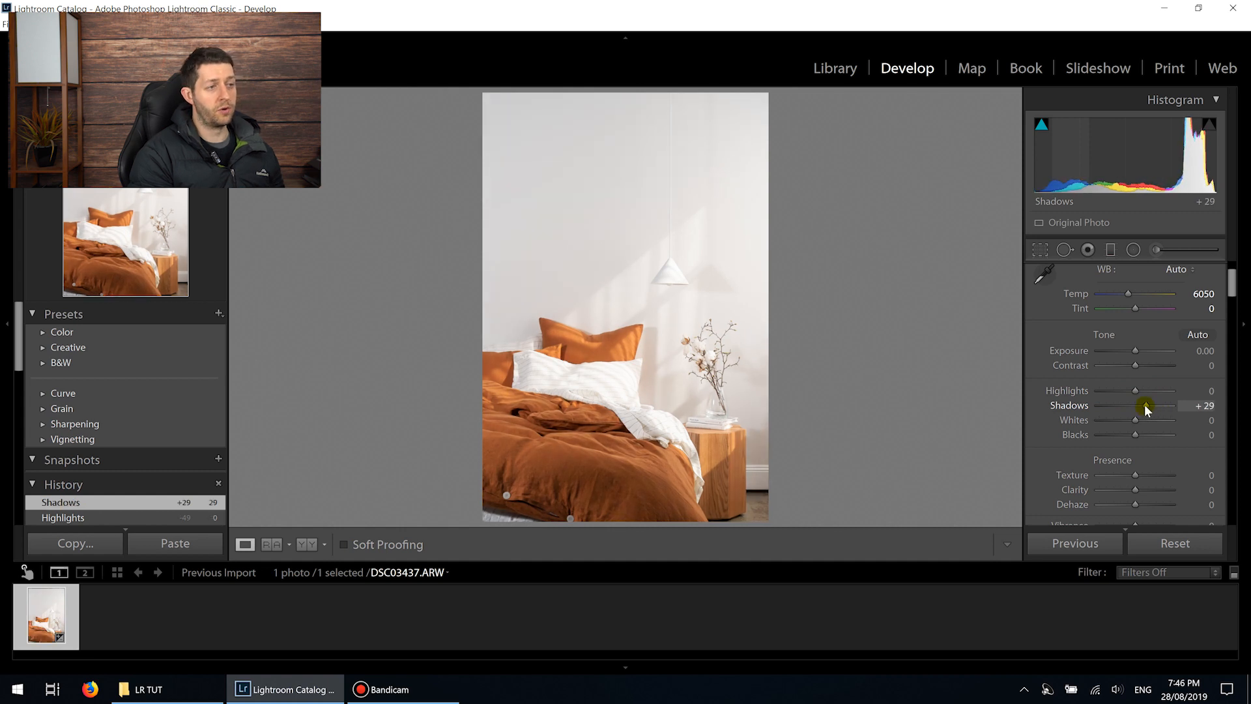
double_click(1141, 406)
drag(1135, 420, 1158, 437)
double_click(1151, 419)
double_click(1154, 432)
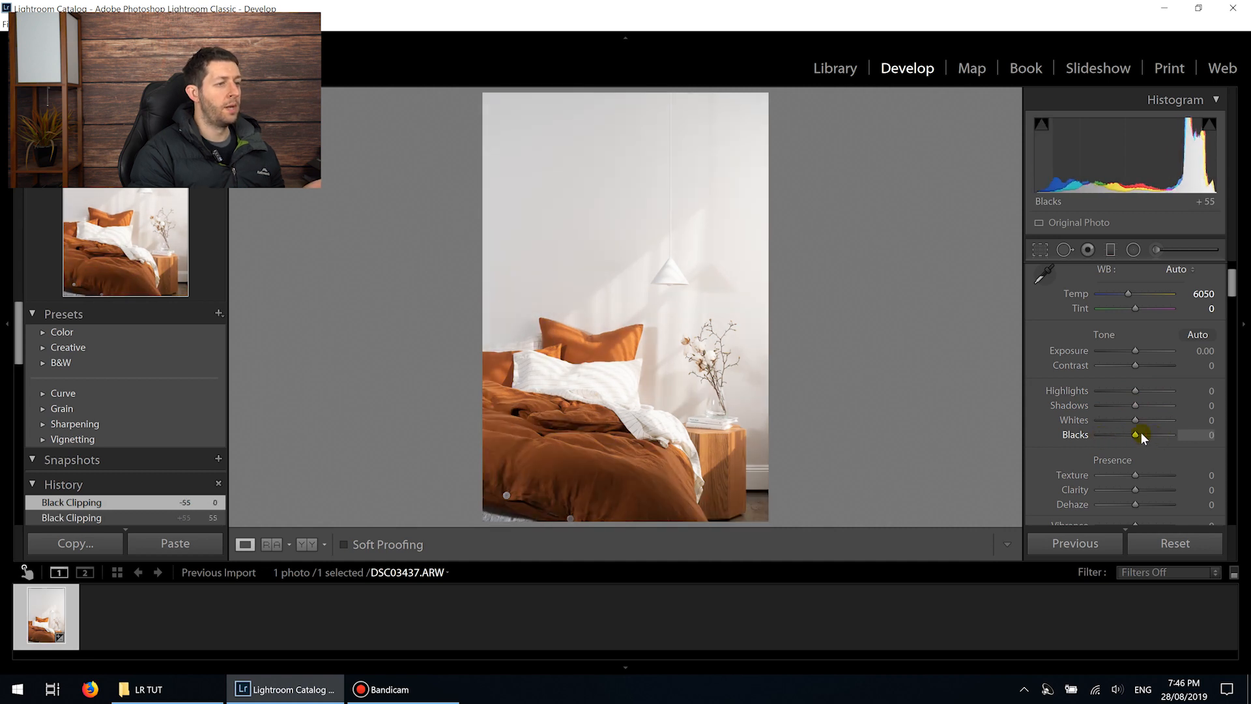
Set Blacks to -5 and Texture to +23, and inspect the duvet fabric close up
key(minus)
scroll(1094, 439, down, 2)
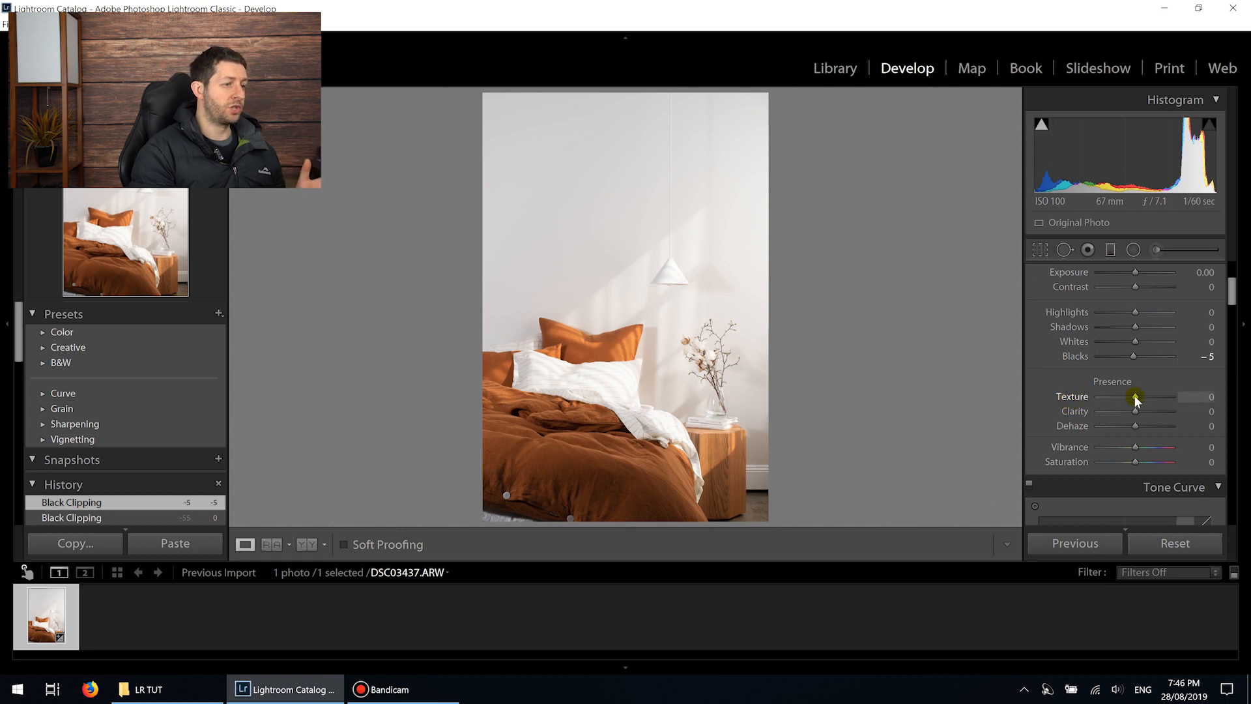
mouse_move(1159, 393)
mouse_down()
mouse_move(1172, 396)
mouse_move(1144, 396)
mouse_up()
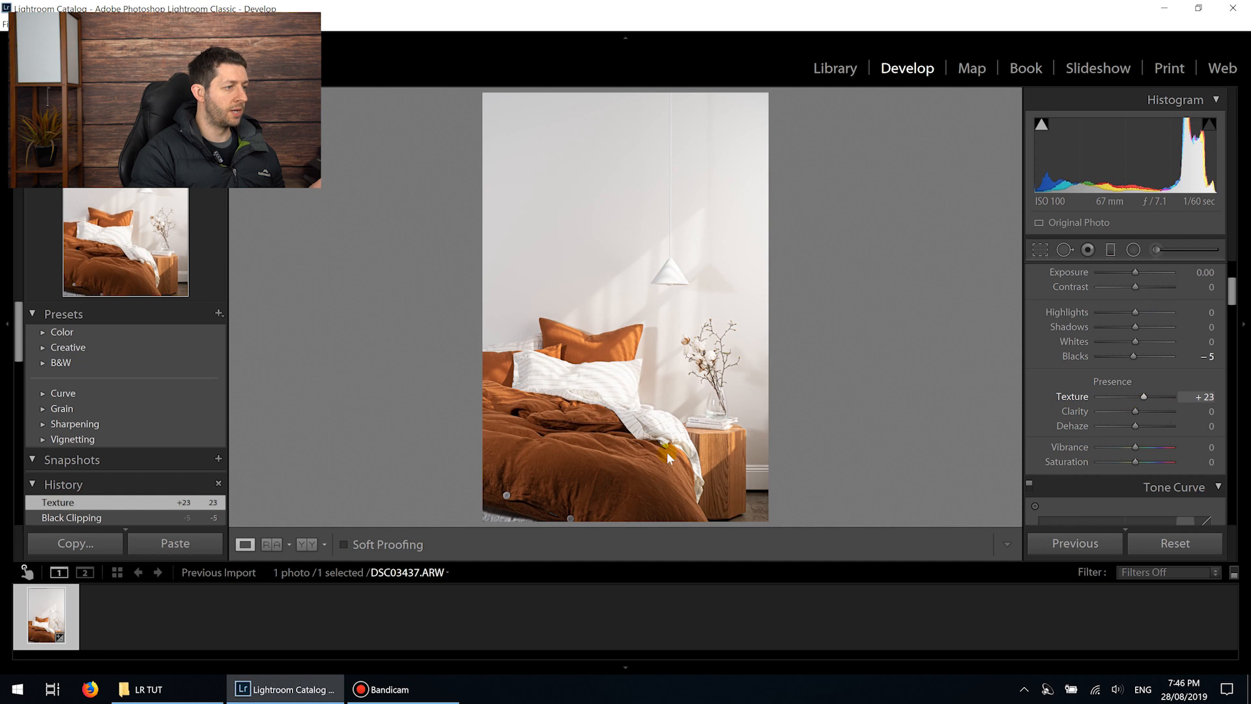
click(558, 489)
drag(807, 371, 811, 354)
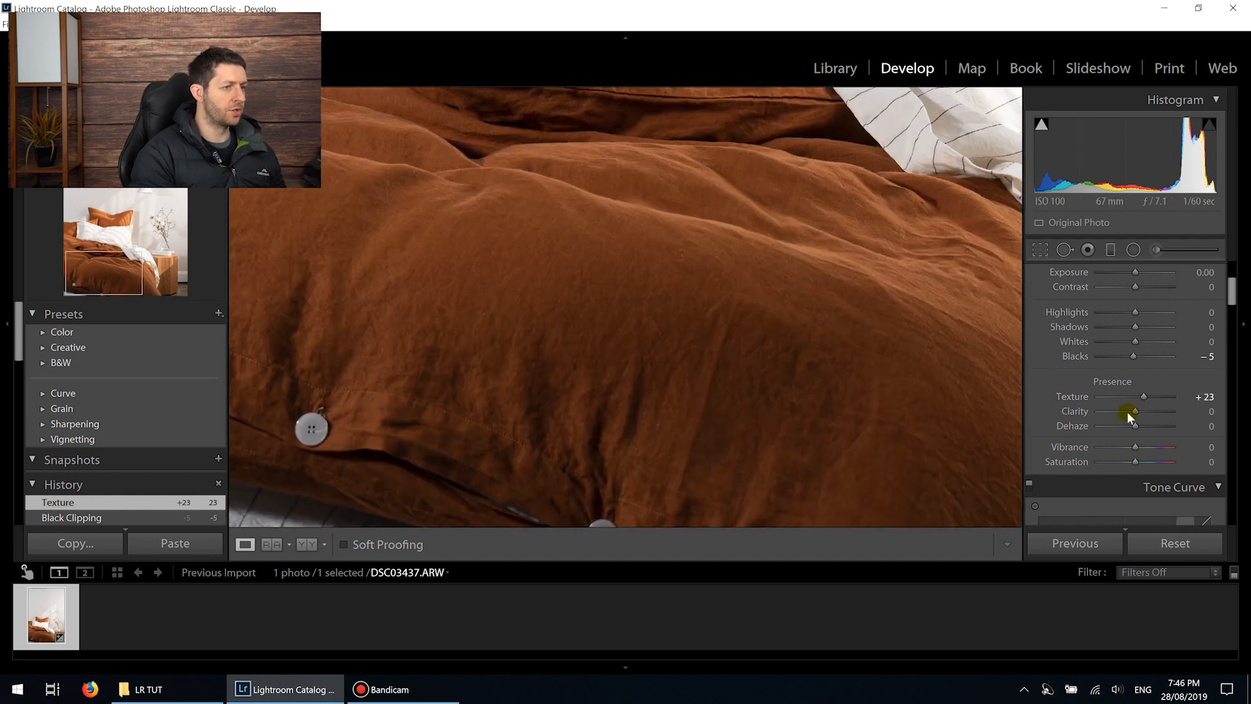
Reset Texture to 0, and try Clarity at +22 and +98 before resetting it to 0
mouse_move(1147, 396)
mouse_down()
mouse_move(1195, 399)
mouse_move(1143, 408)
mouse_up()
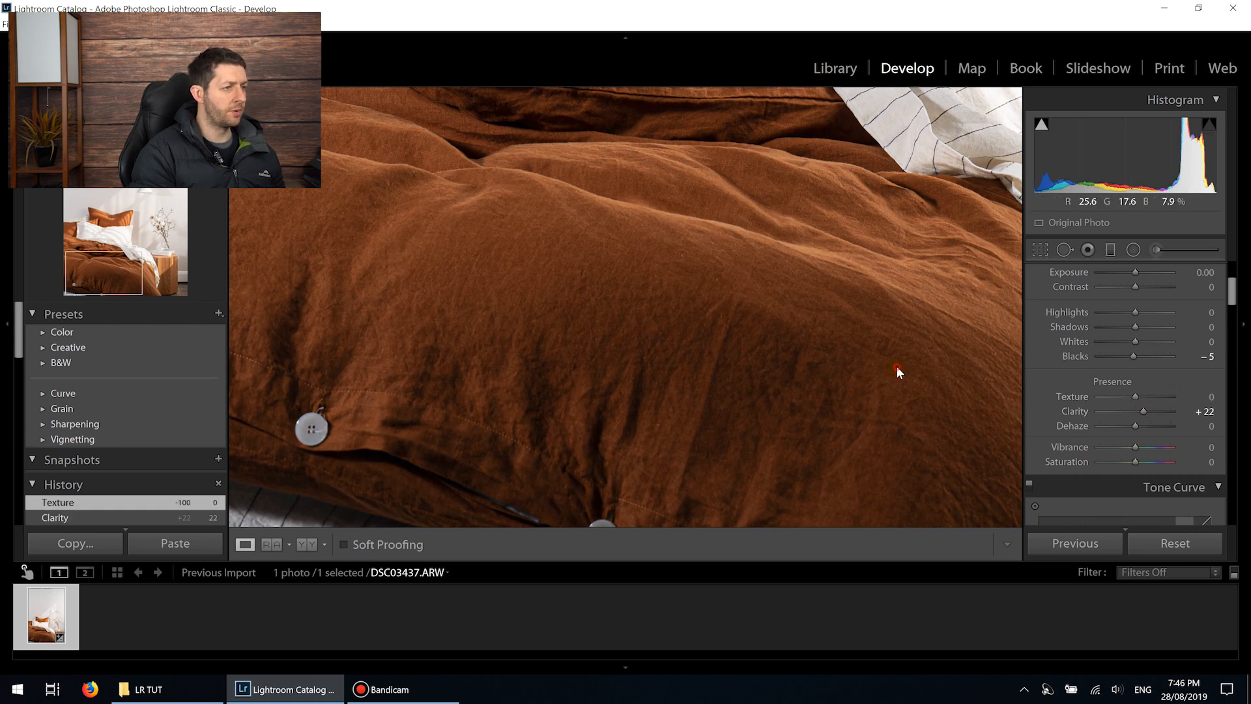
click(899, 369)
drag(1147, 412, 1172, 411)
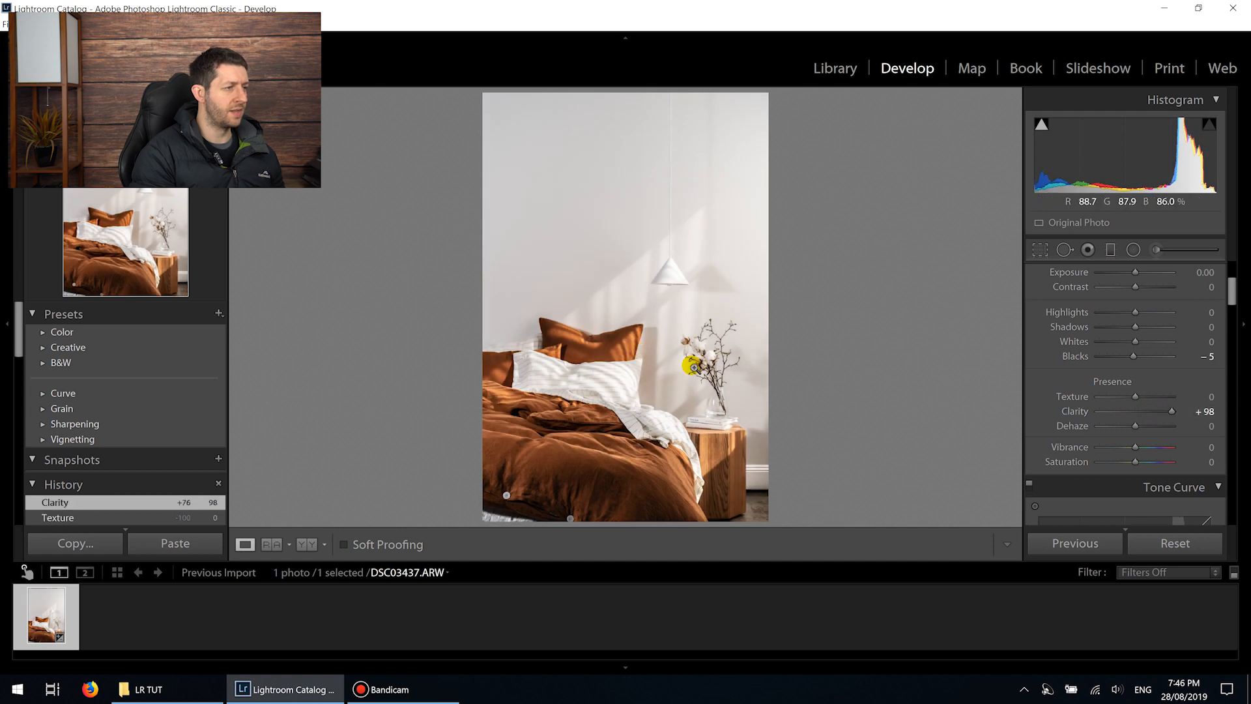
double_click(1171, 412)
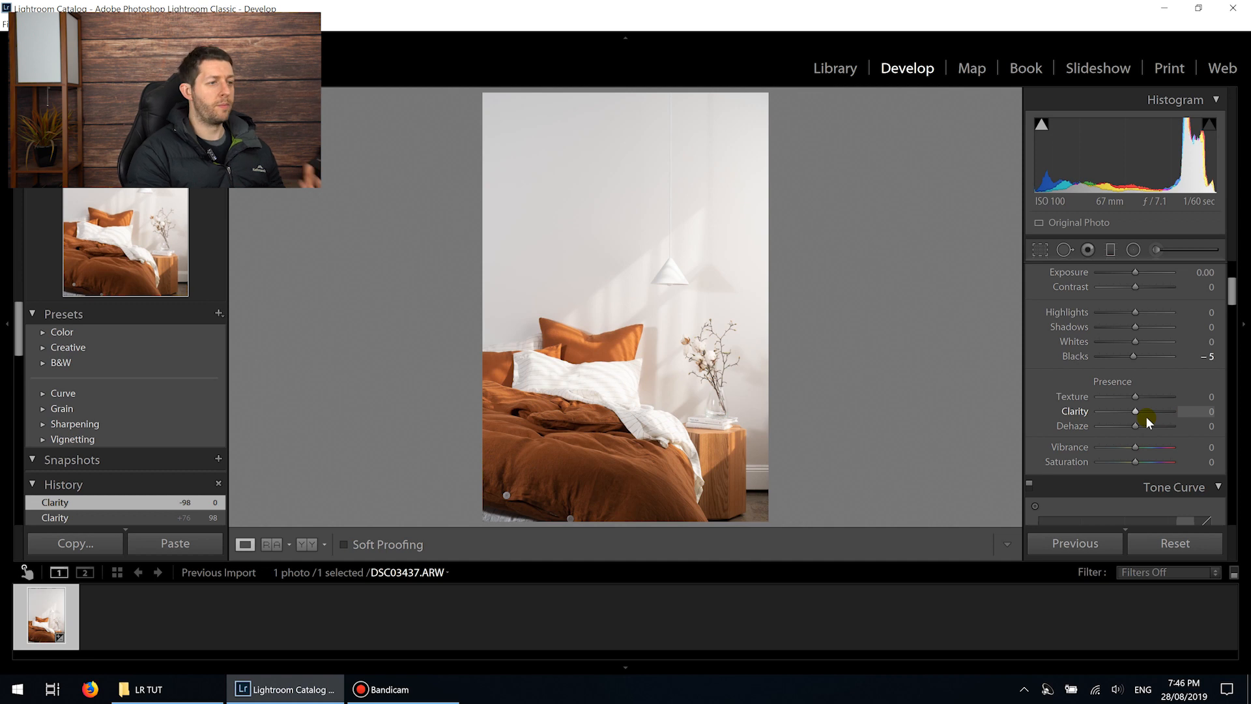
Try Dehaze at +61, Vibrance at +93 and Saturation at +100, resetting each to 0
drag(1137, 424, 1161, 425)
double_click(1160, 424)
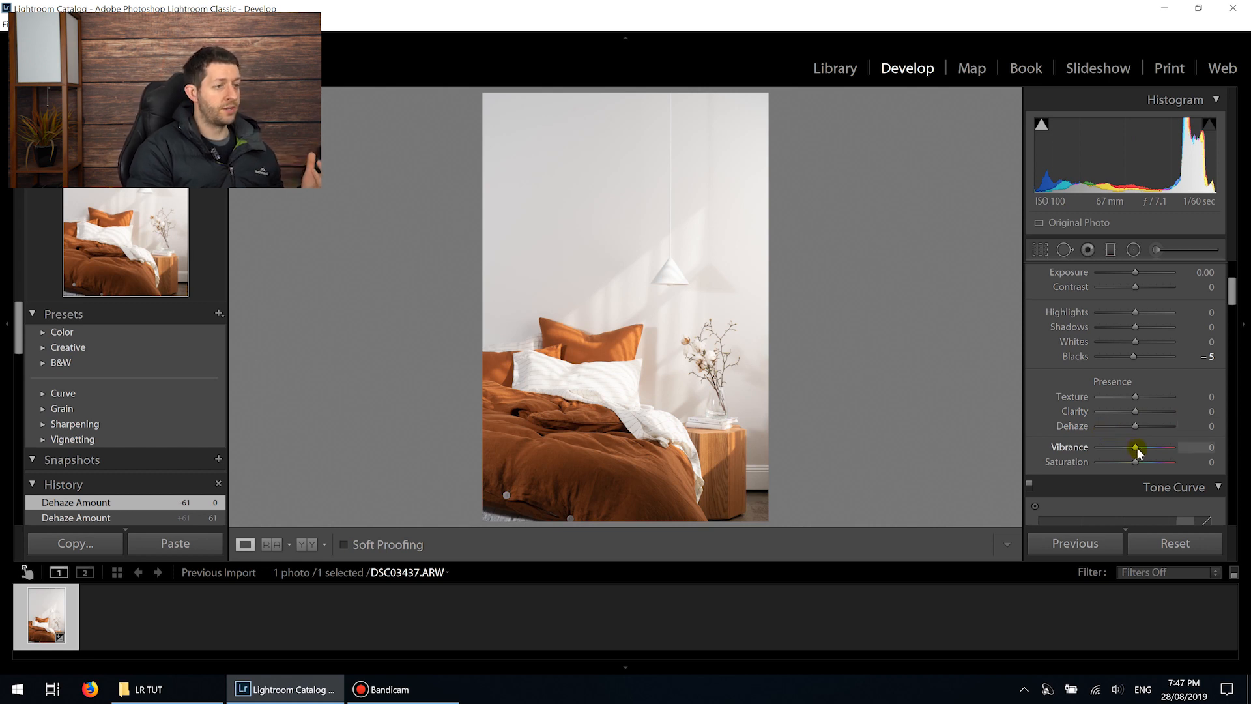
drag(1136, 446, 1170, 445)
double_click(1169, 446)
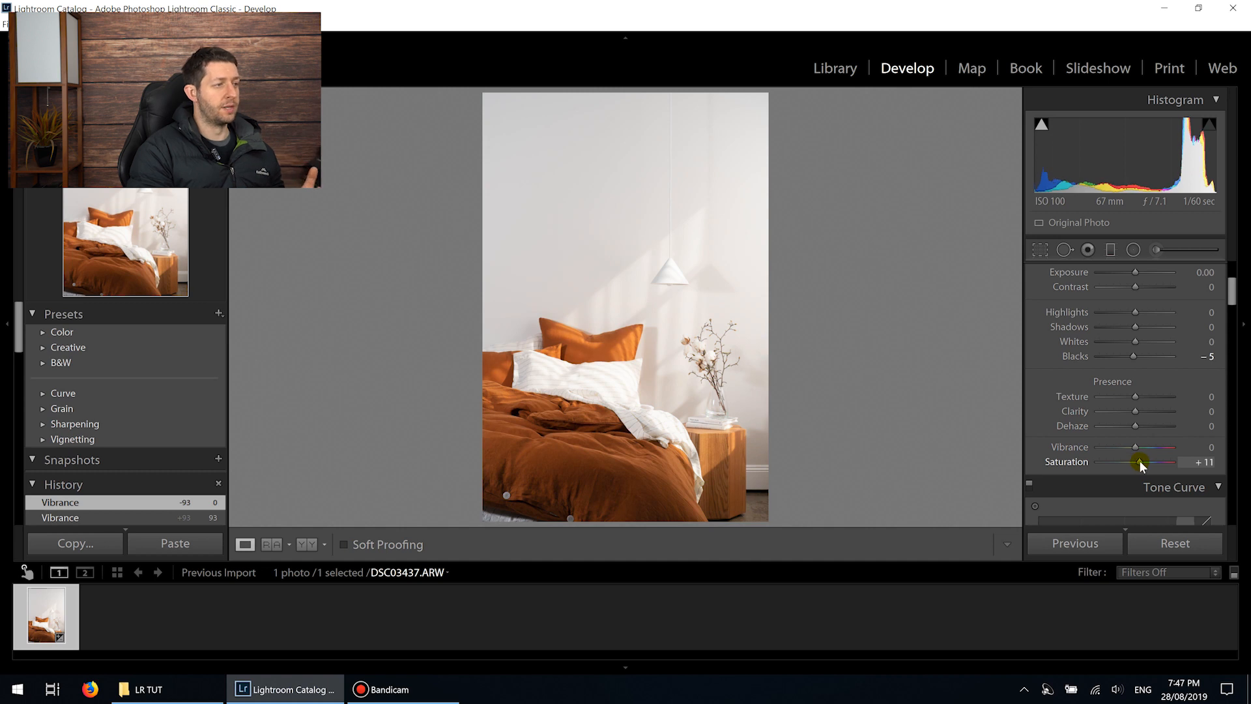
drag(1140, 461, 1201, 467)
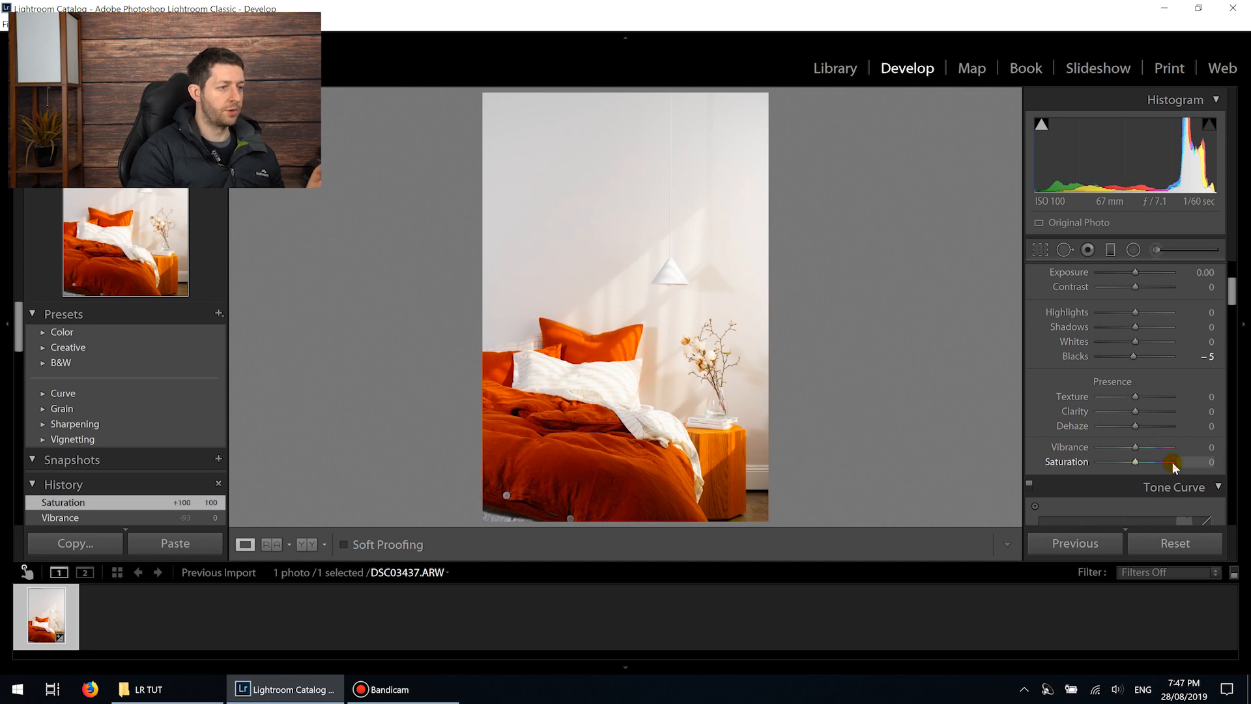
Apply the automatic tone settings, and fine-tune them with Shadows at +31 and Highlights at -37
scroll(1101, 424, up, 2)
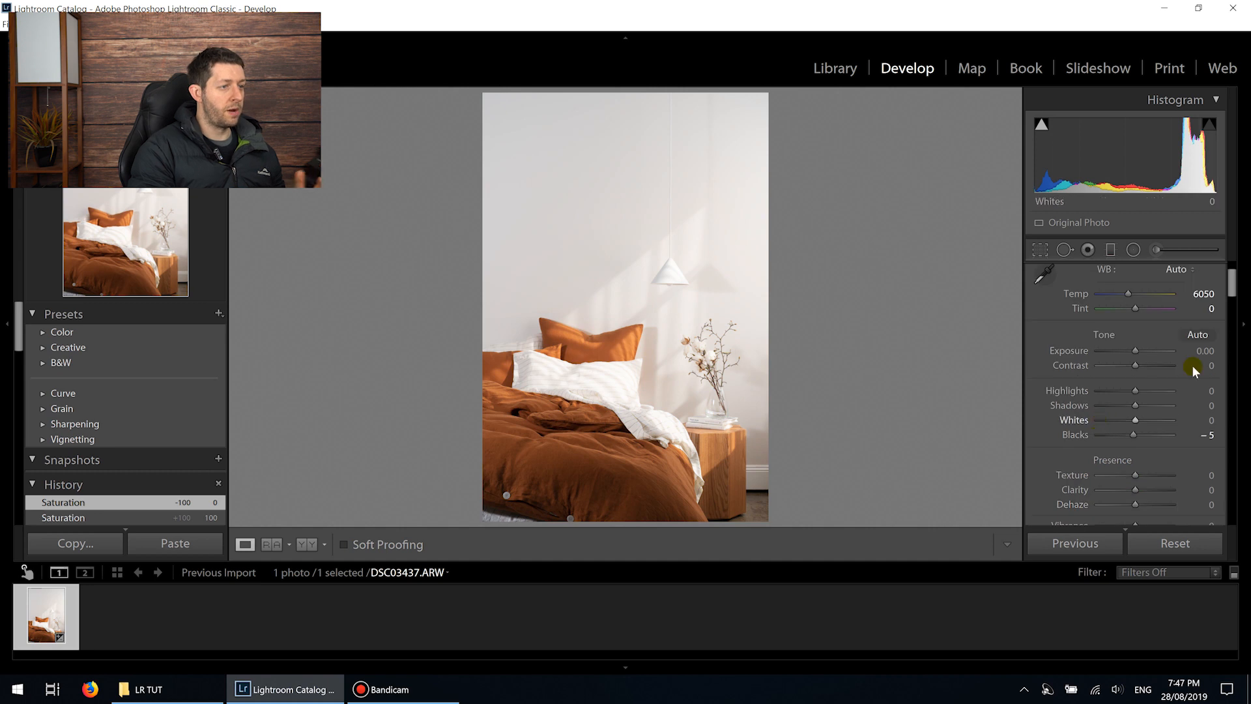
click(1198, 334)
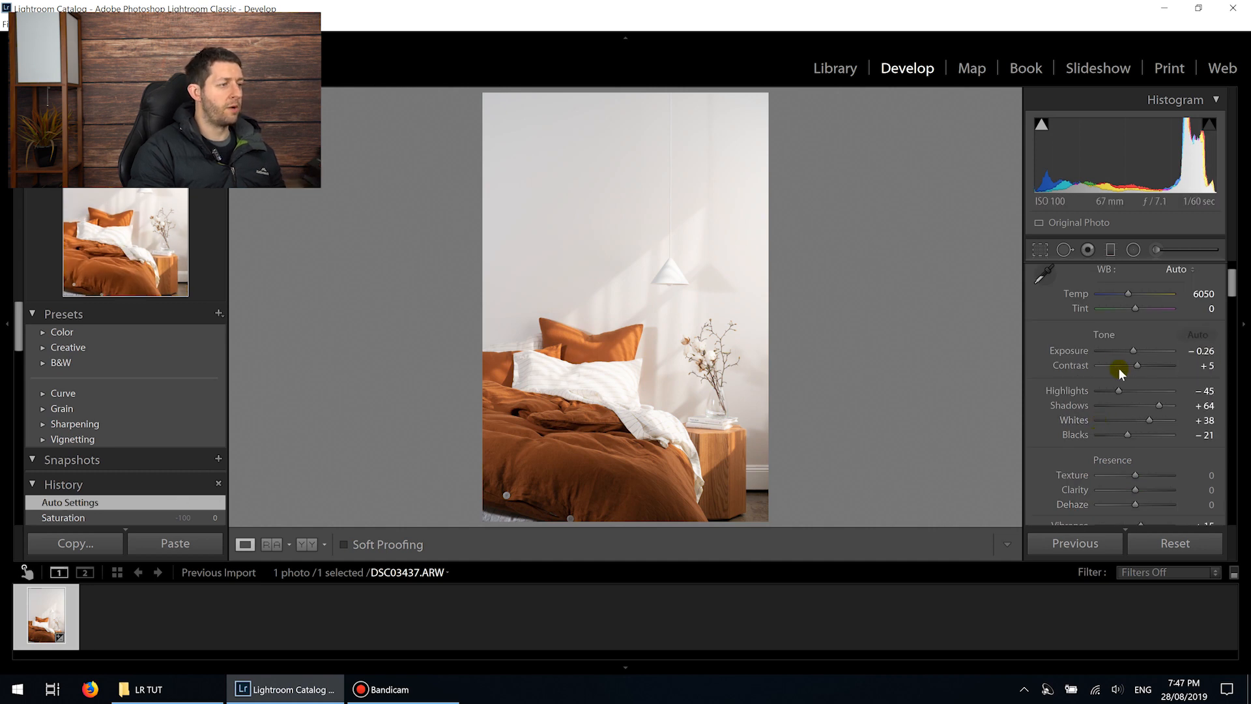
scroll(1089, 370, down, 2)
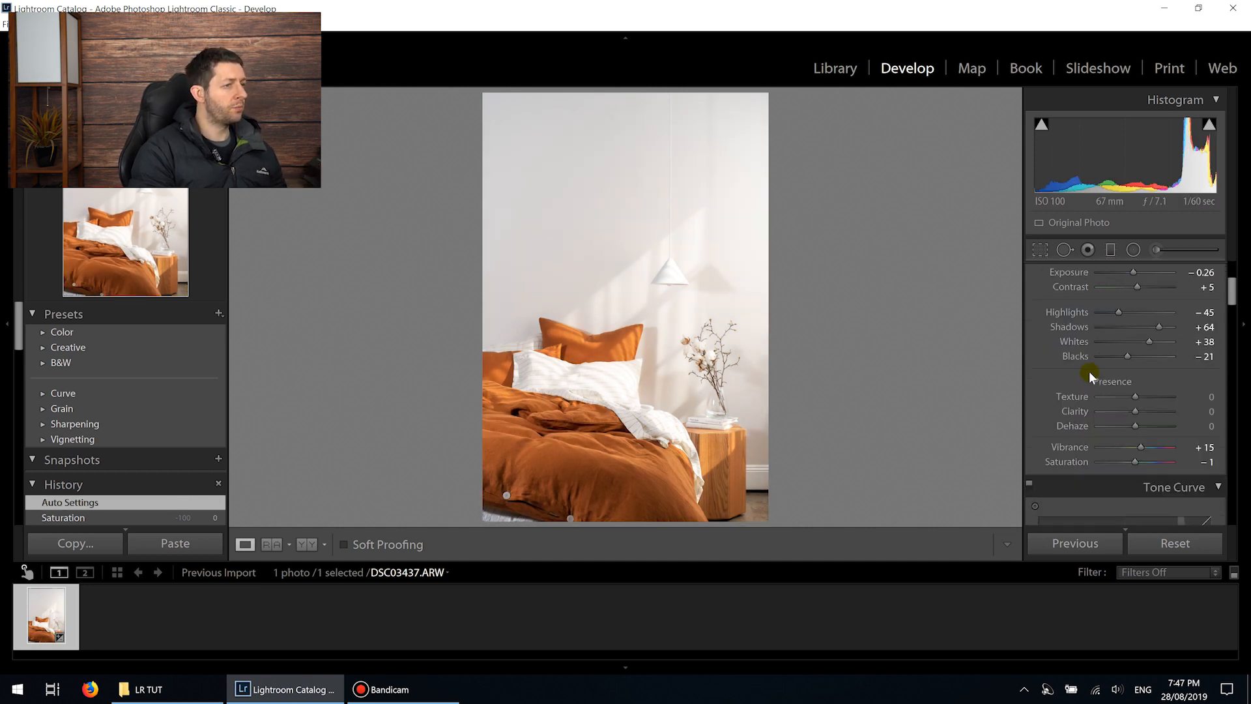
scroll(1084, 374, up, 2)
drag(1159, 407, 1121, 390)
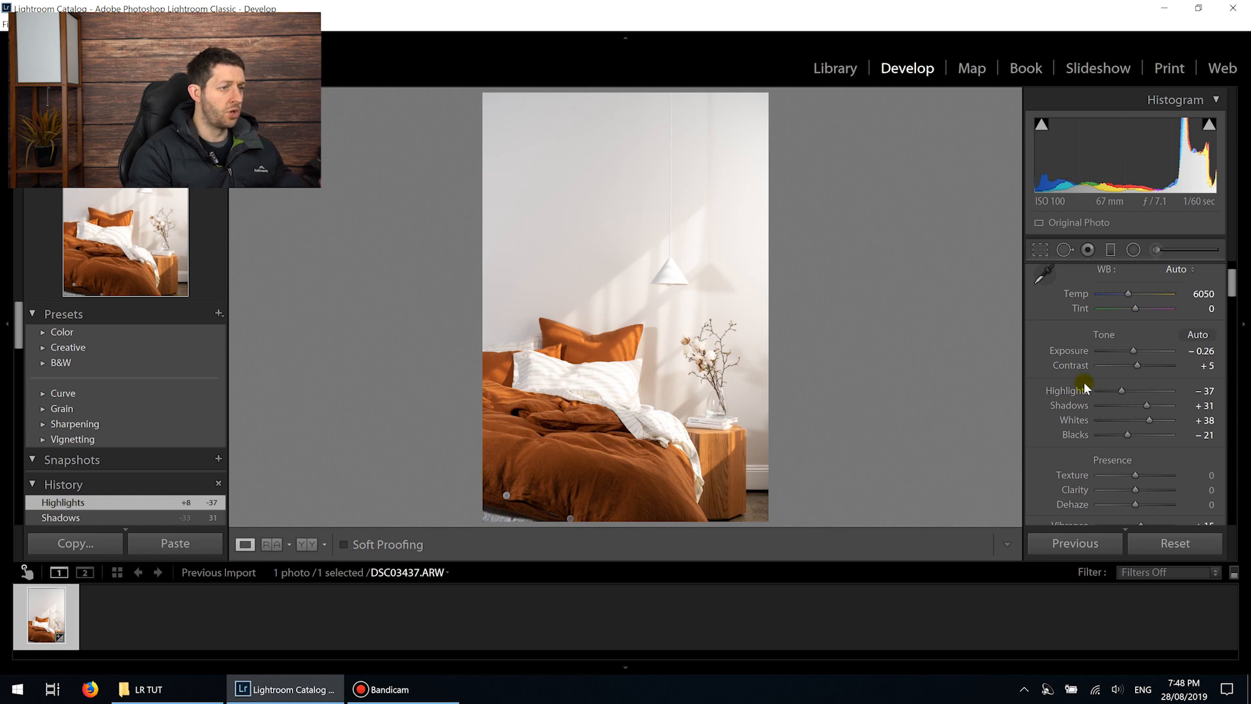
Set Contrast to +7, Texture to +32, Clarity to +8 and Dehaze to +7
drag(1136, 363, 1141, 424)
scroll(1121, 398, down, 2)
scroll(1102, 403, up, 3)
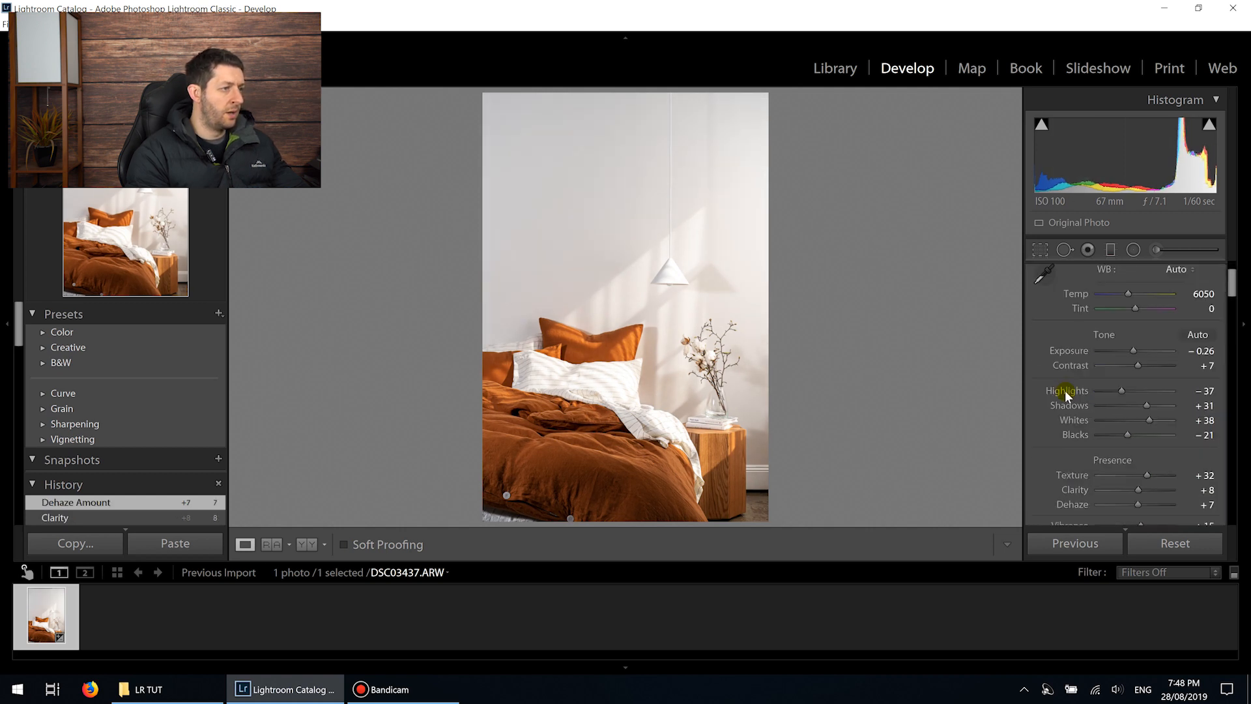
scroll(1064, 389, down, 3)
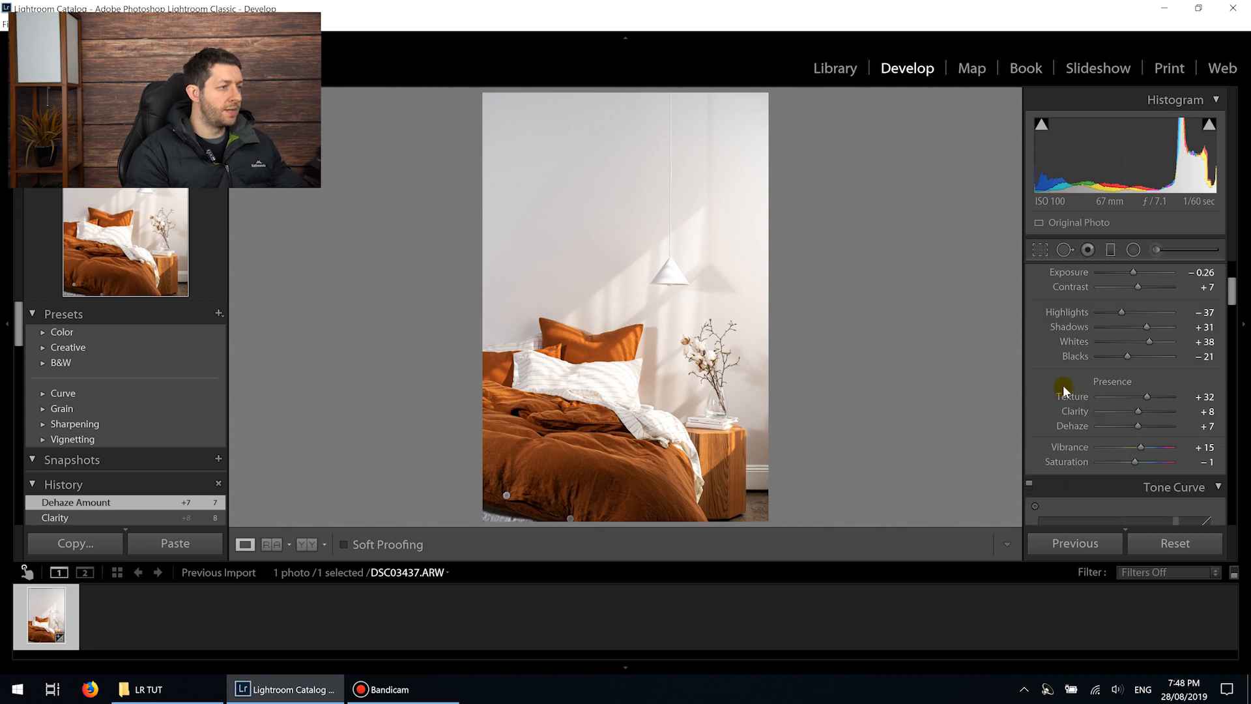
Set Vibrance to +4 and Saturation to +4
scroll(1061, 385, down, 3)
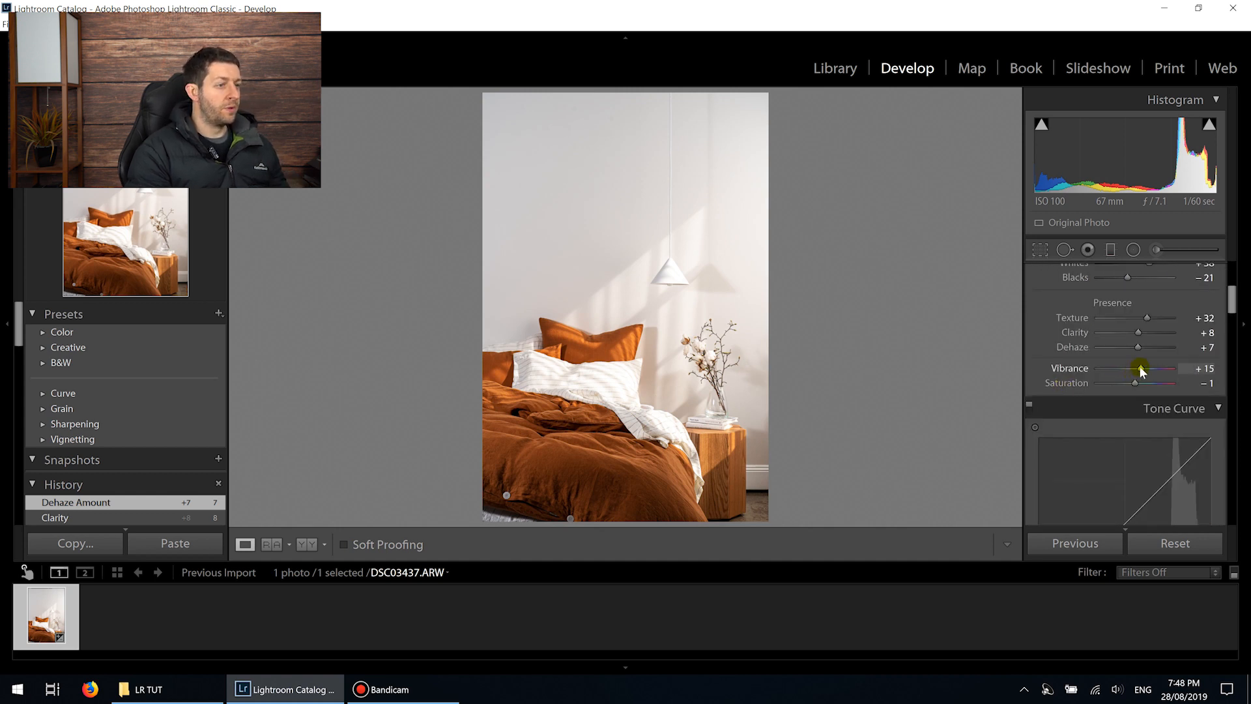
drag(1139, 370, 1137, 381)
scroll(1041, 354, down, 2)
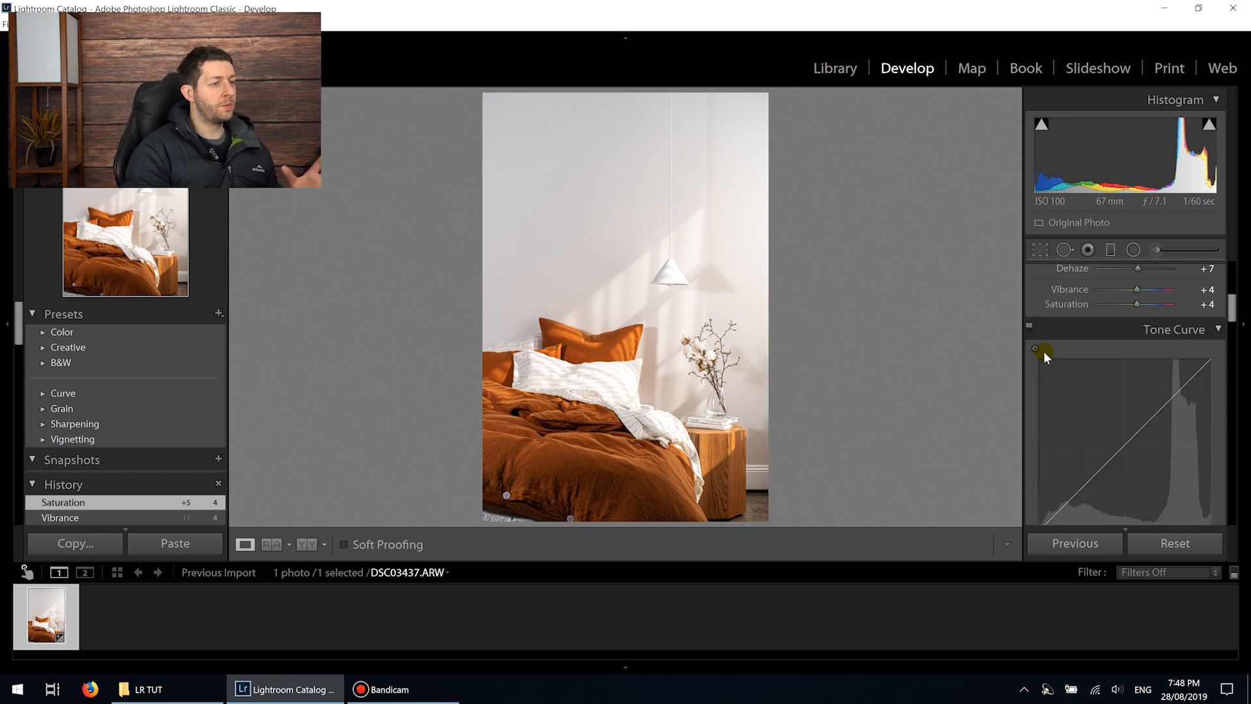
Try raising the tone curve's Shadows region to +100, and reset it to 0
scroll(1061, 352, down, 3)
scroll(1068, 355, up, 2)
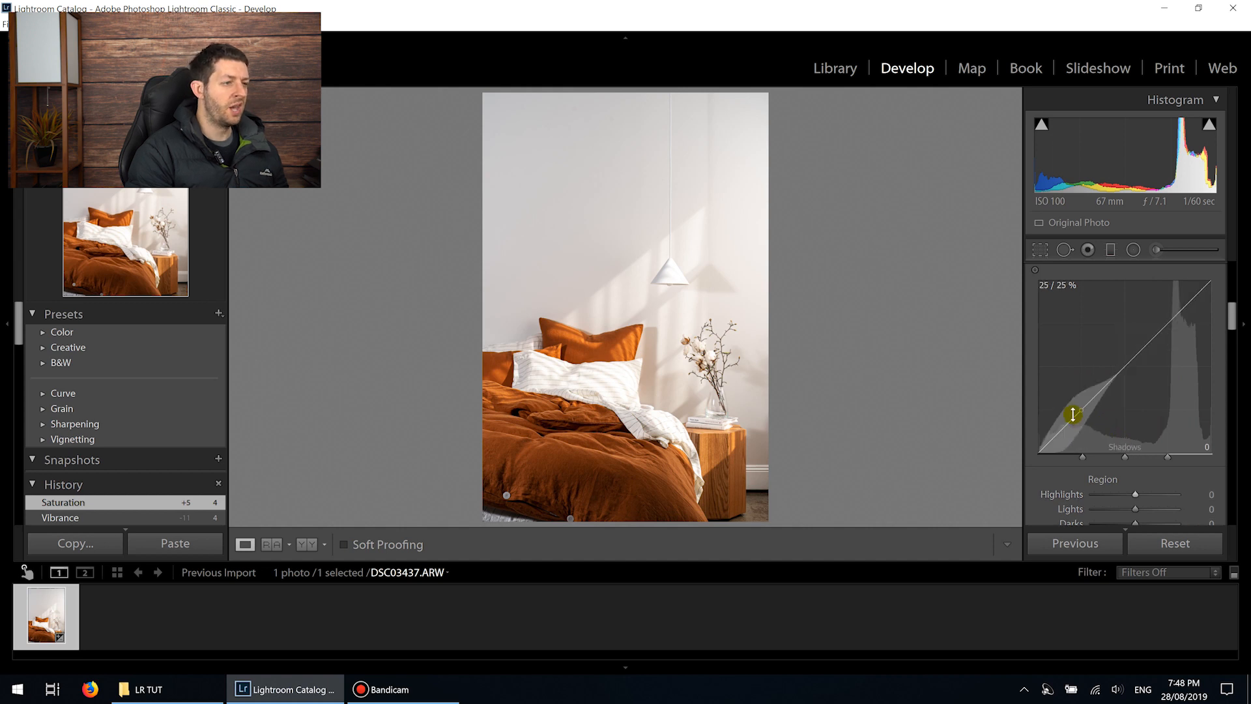
drag(1065, 421, 1065, 406)
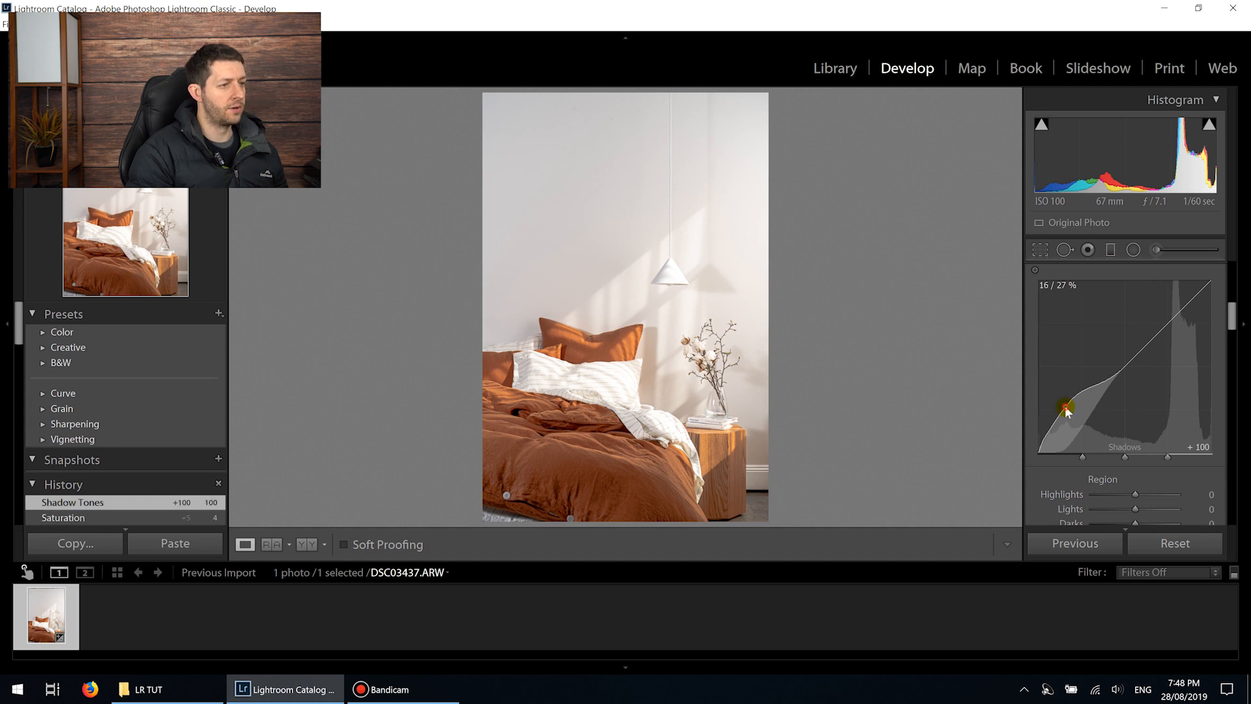
double_click(1067, 409)
Try the tone curve's Highlights region at -5, and reset it to 0
scroll(1073, 327, up, 5)
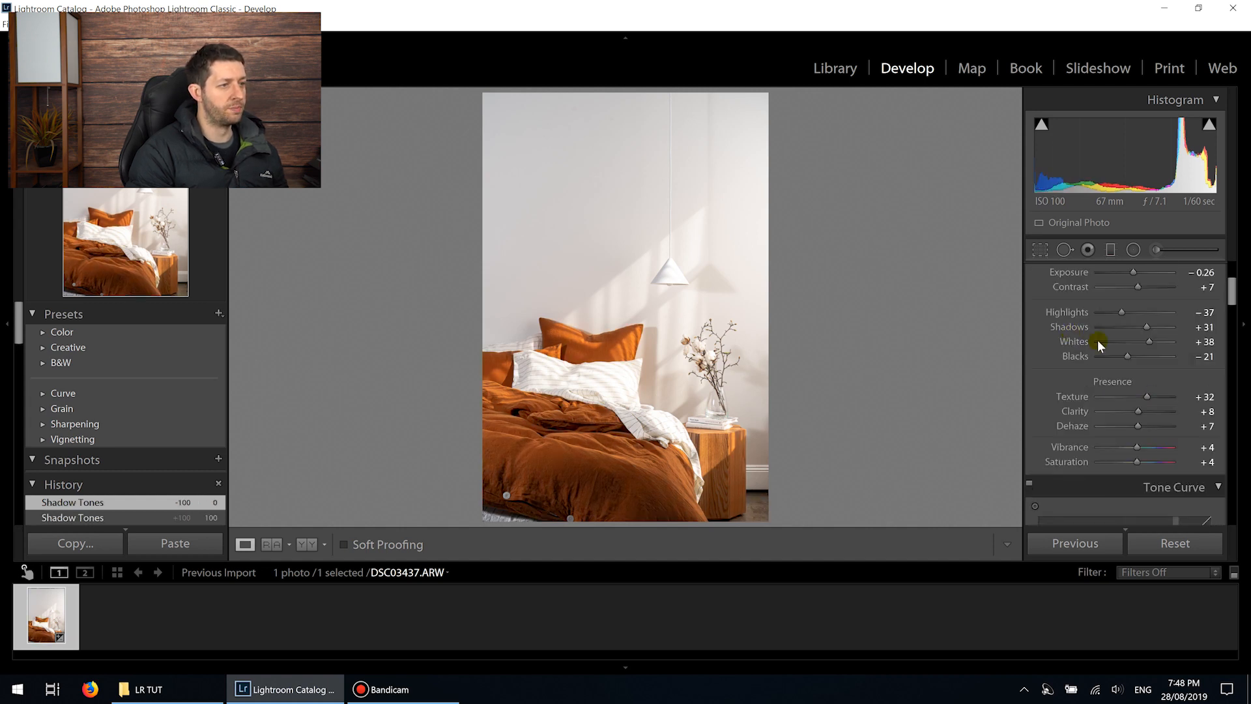
scroll(1067, 405, down, 3)
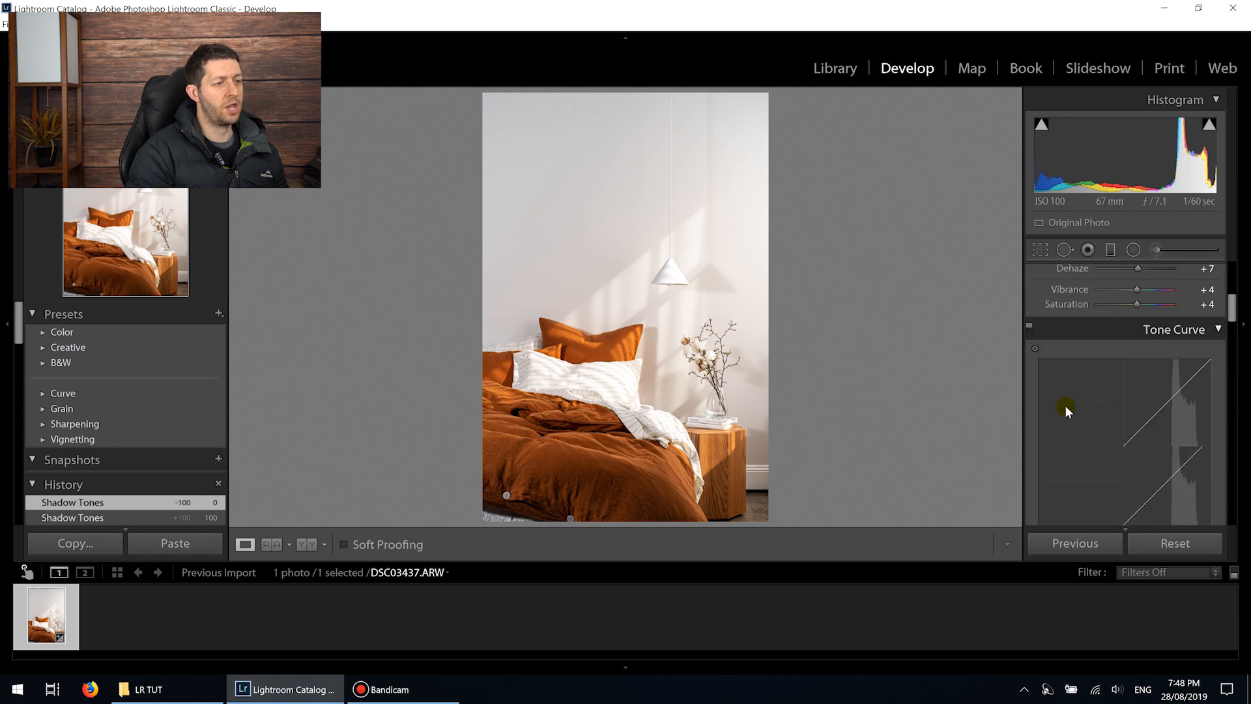
scroll(1069, 399, down, 3)
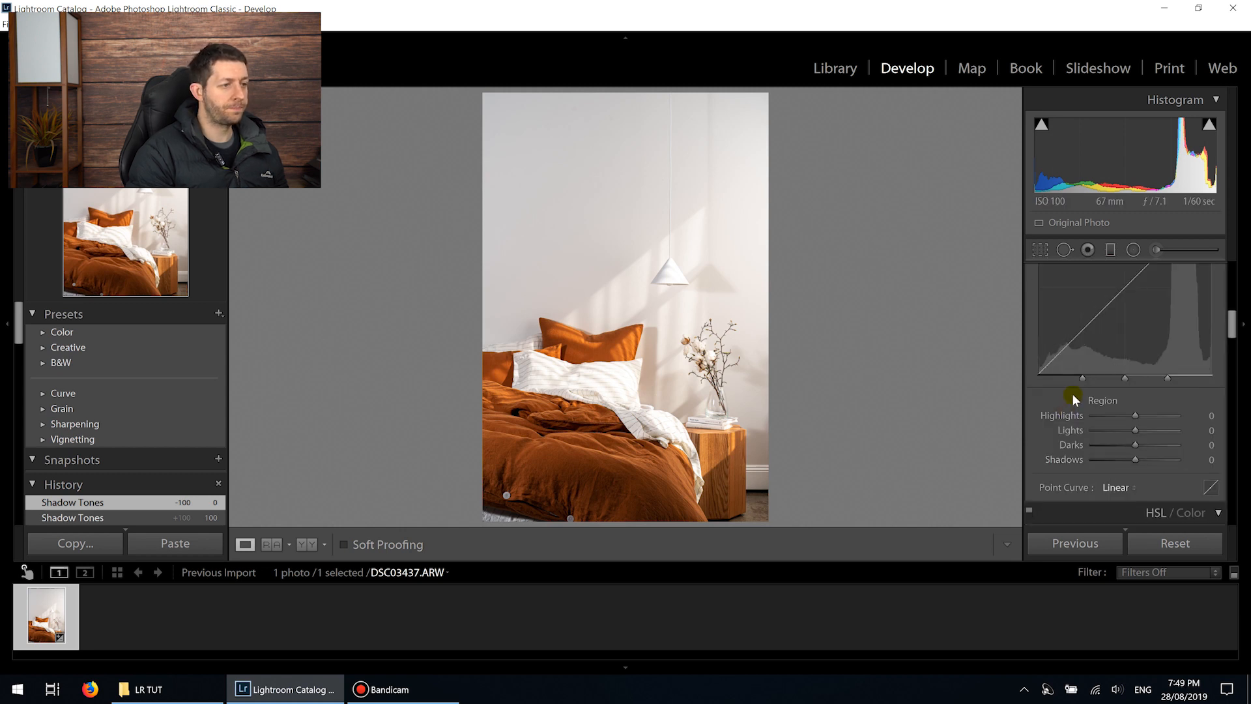
drag(1129, 416, 1135, 414)
double_click(1135, 414)
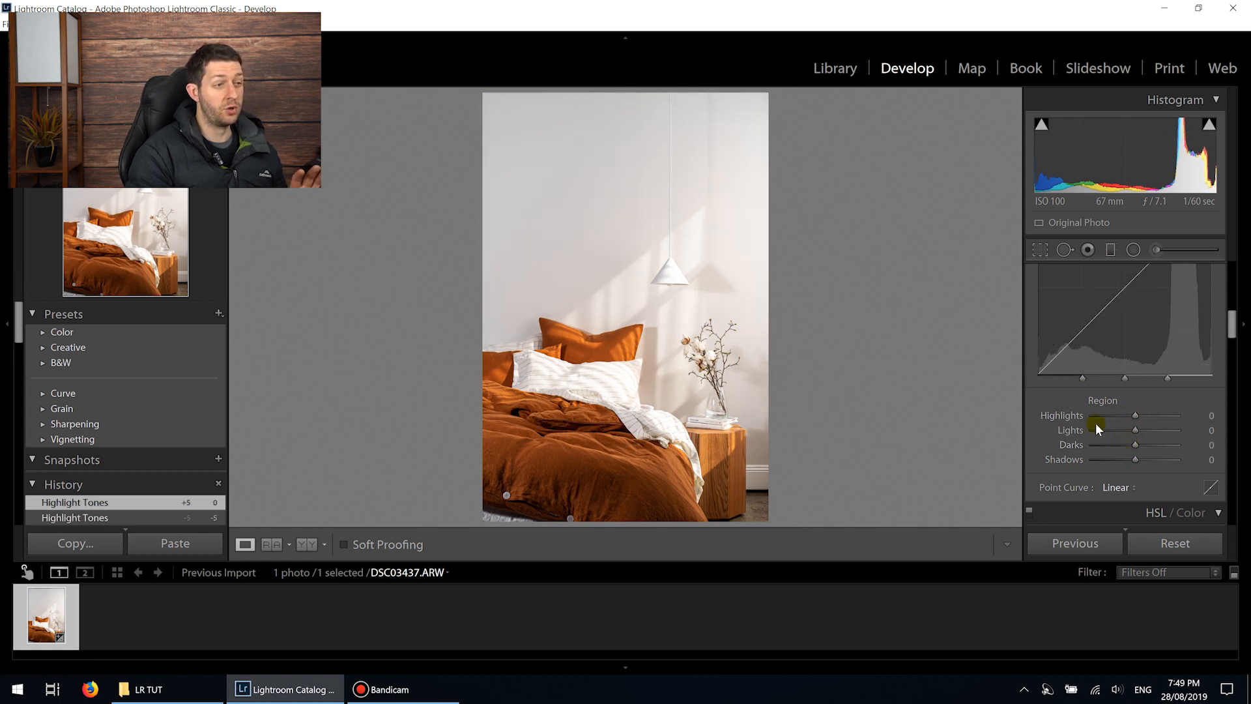
Try shifting the Orange hue to -54 in the HSL adjustments, and reset it to 0
scroll(1089, 405, up, 2)
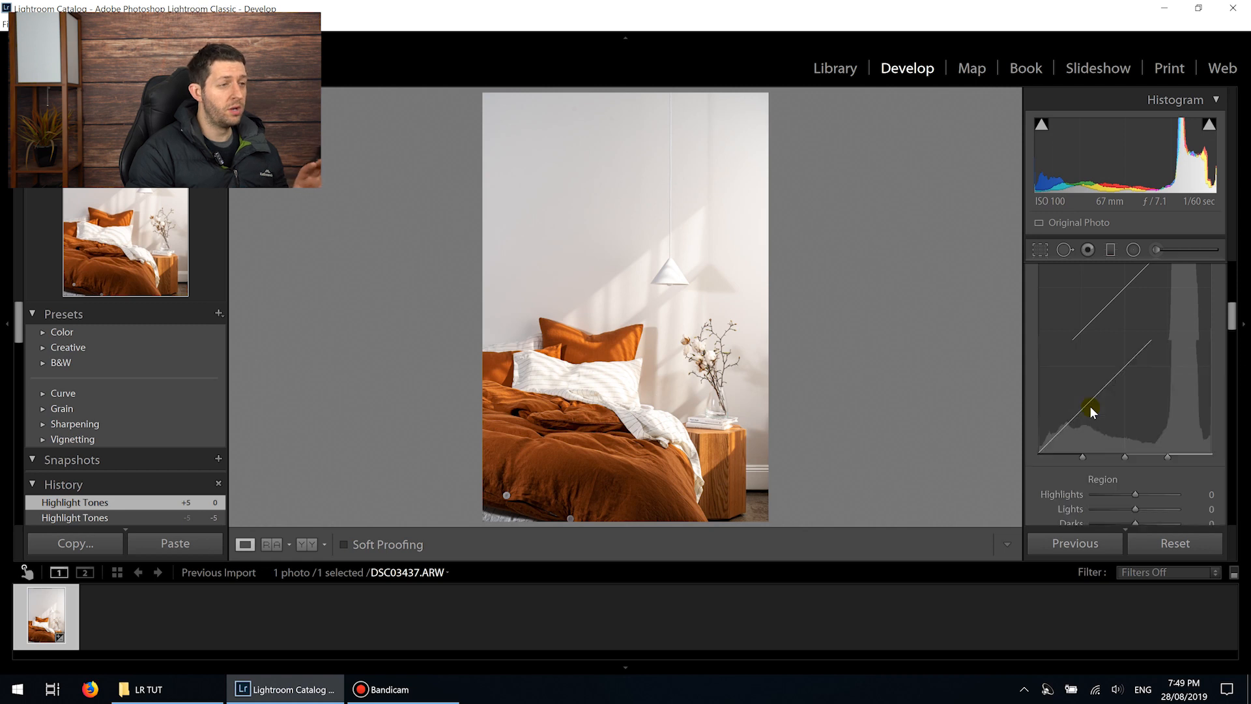
scroll(1140, 399, up, 4)
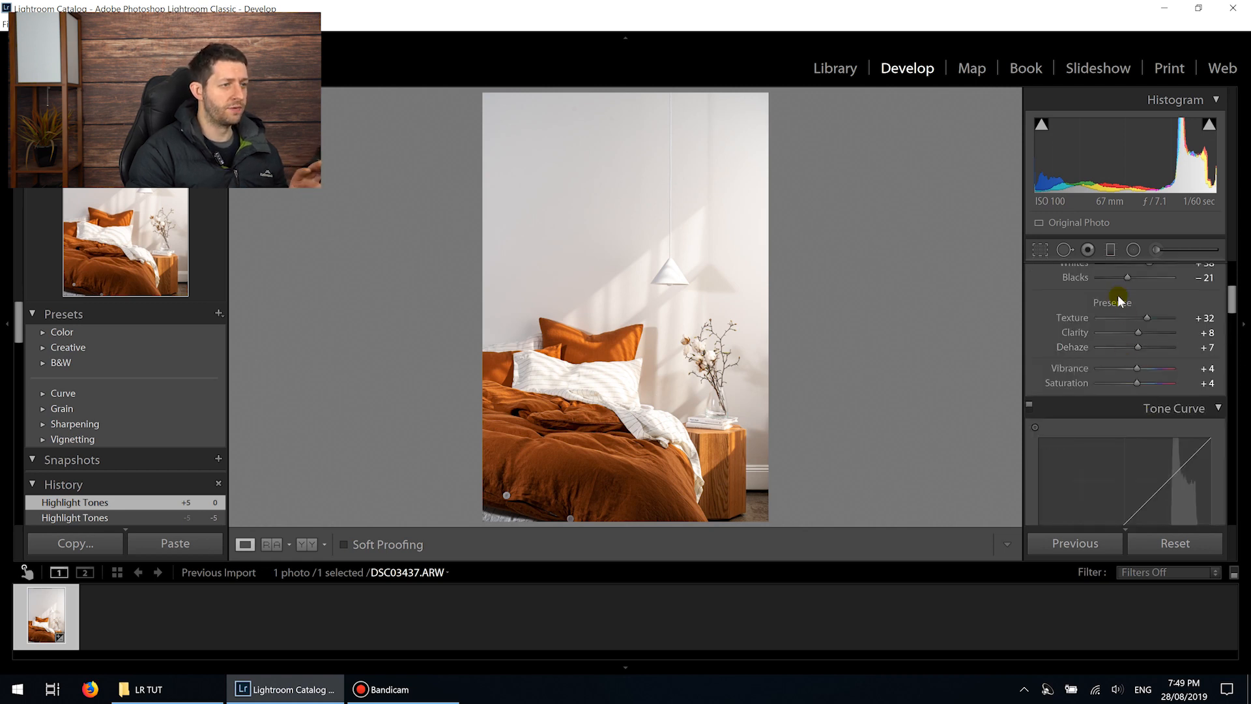
scroll(1118, 300, up, 2)
scroll(1055, 378, down, 8)
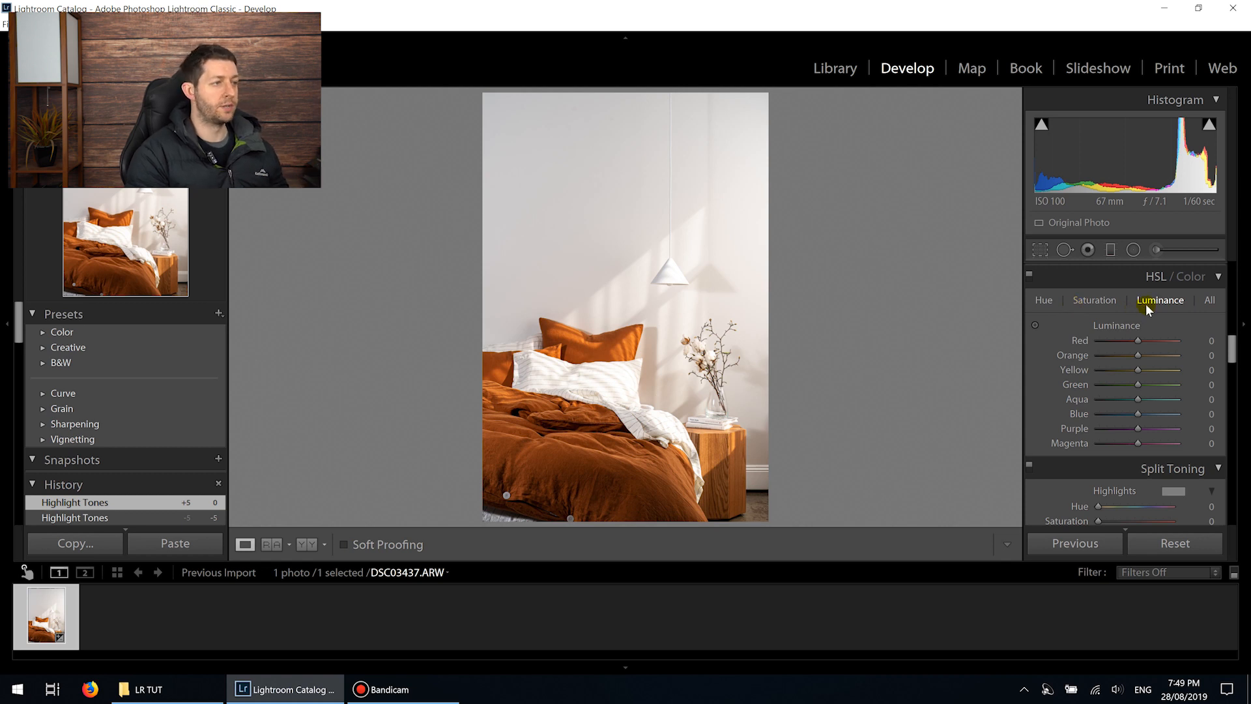
click(1048, 303)
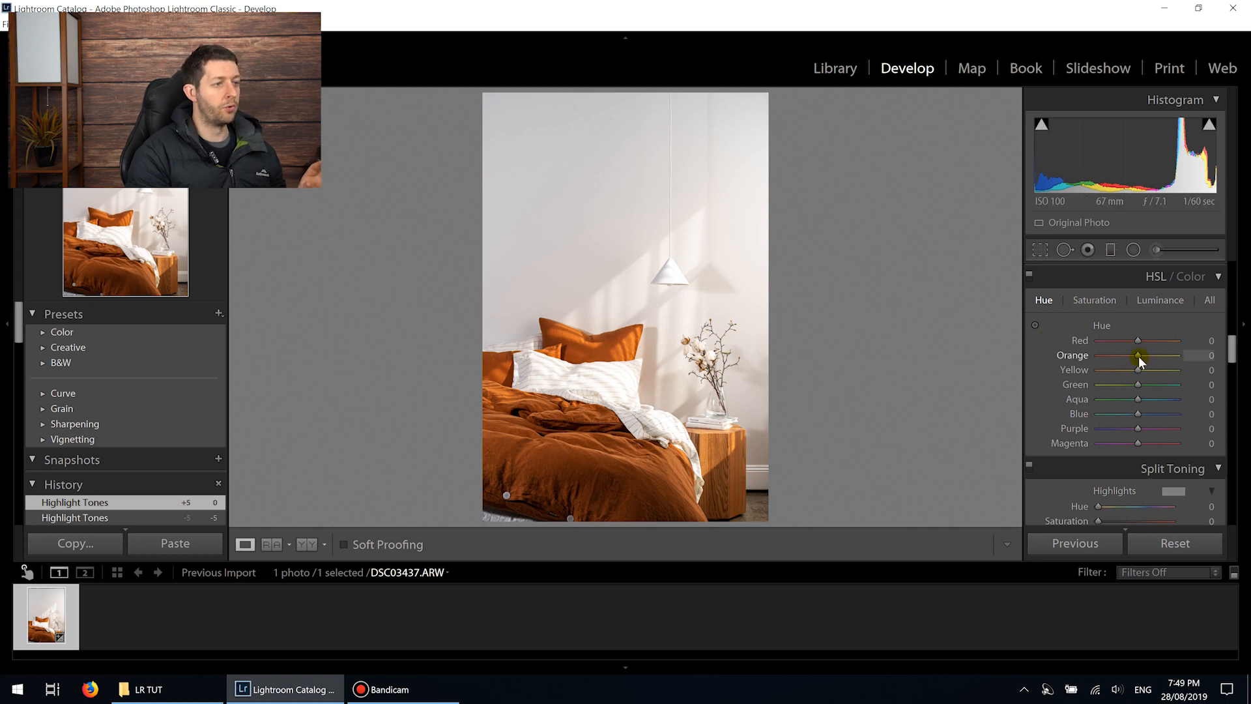
drag(1140, 354, 1113, 352)
double_click(1115, 352)
Try changed Orange saturation, Blue saturation at -8 and Orange luminance at -32, resetting each to 0
click(1096, 302)
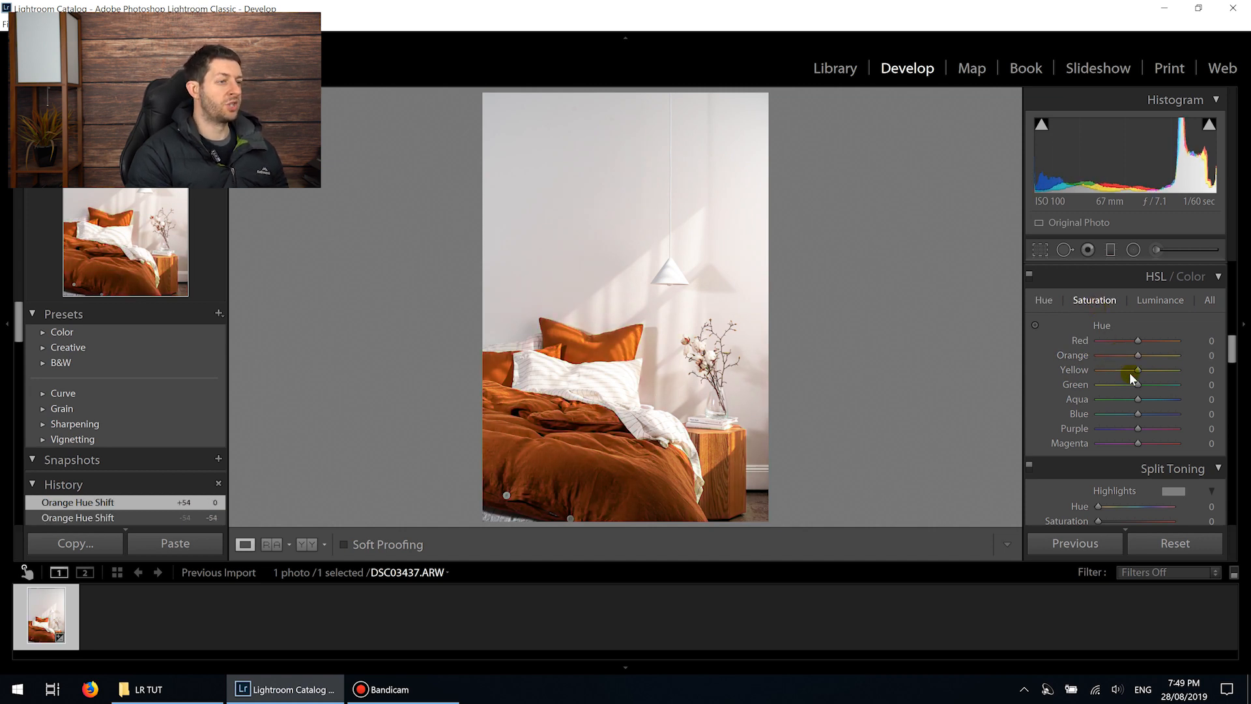
mouse_move(1135, 353)
mouse_down()
mouse_move(1112, 351)
mouse_move(1134, 353)
mouse_up()
double_click(1134, 355)
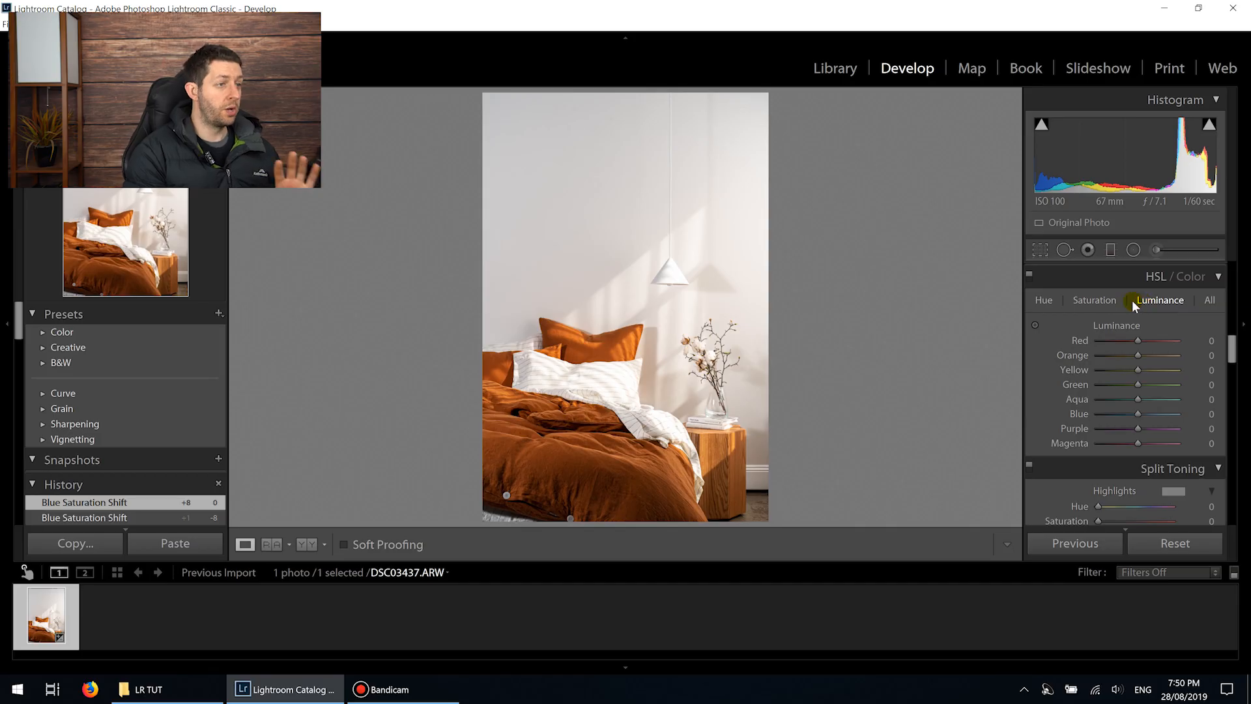
drag(1137, 354, 1112, 347)
double_click(1123, 350)
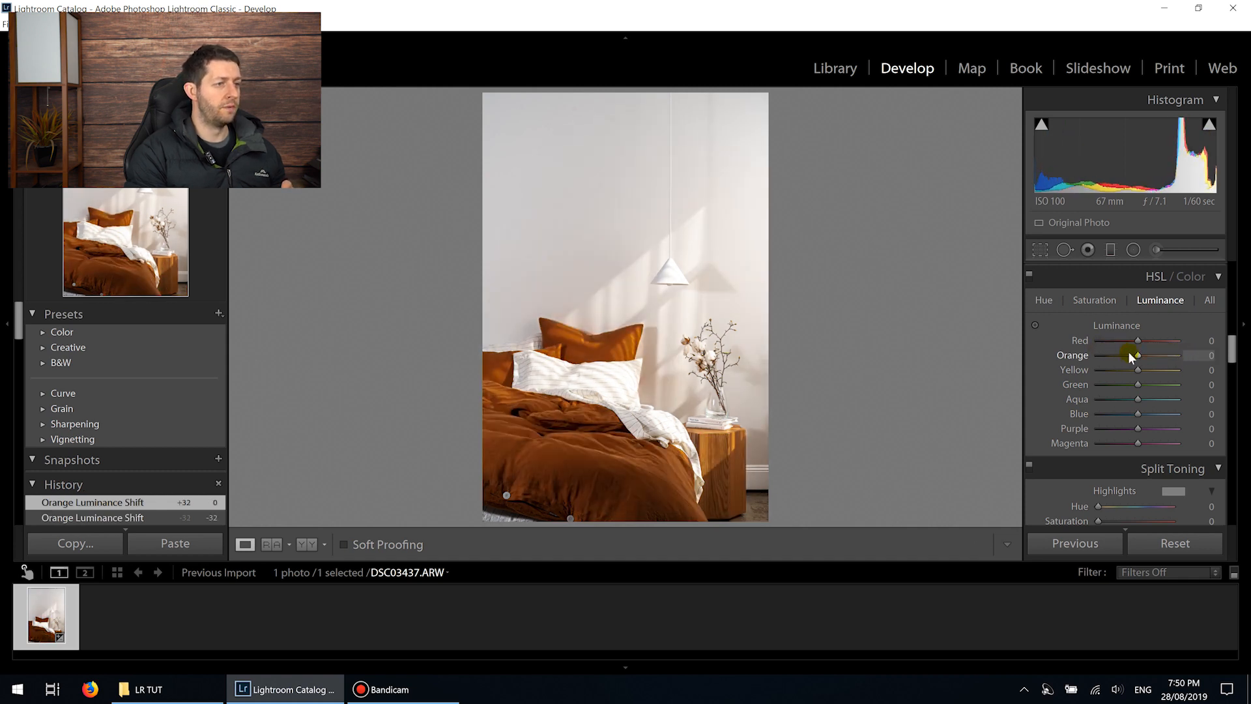
Try the Orange saturation at -5 in the HSL adjustments, and reset it to 0
click(1093, 301)
click(1045, 299)
click(1094, 301)
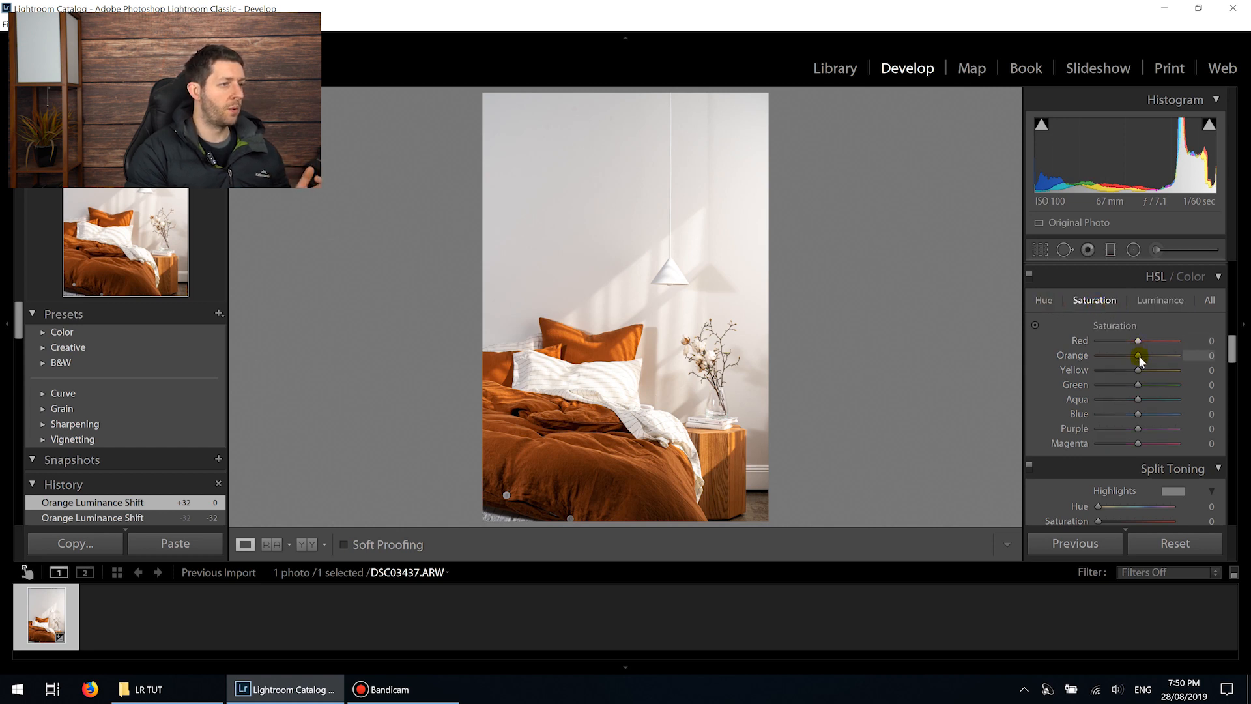
drag(1131, 357, 1136, 354)
Try split toning the highlights with saturation 26 and with a stronger blue at hue 227, resetting both values to 0
scroll(1067, 365, down, 5)
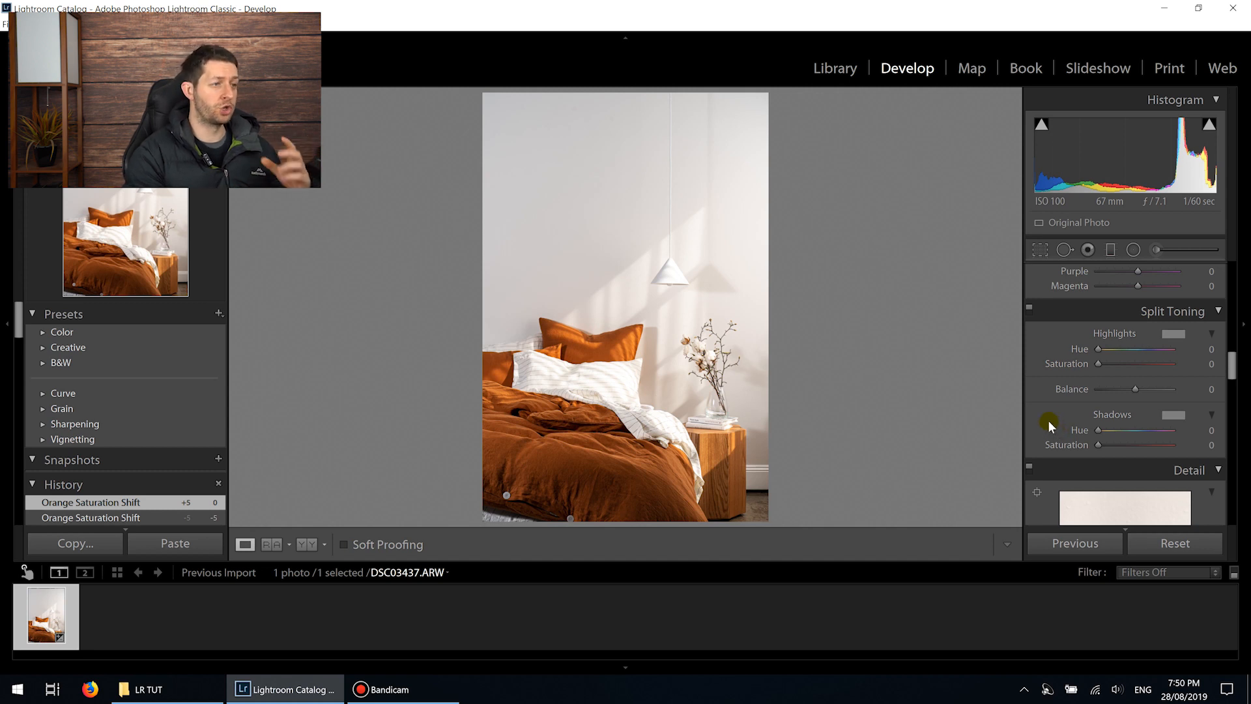
drag(1096, 362, 1115, 361)
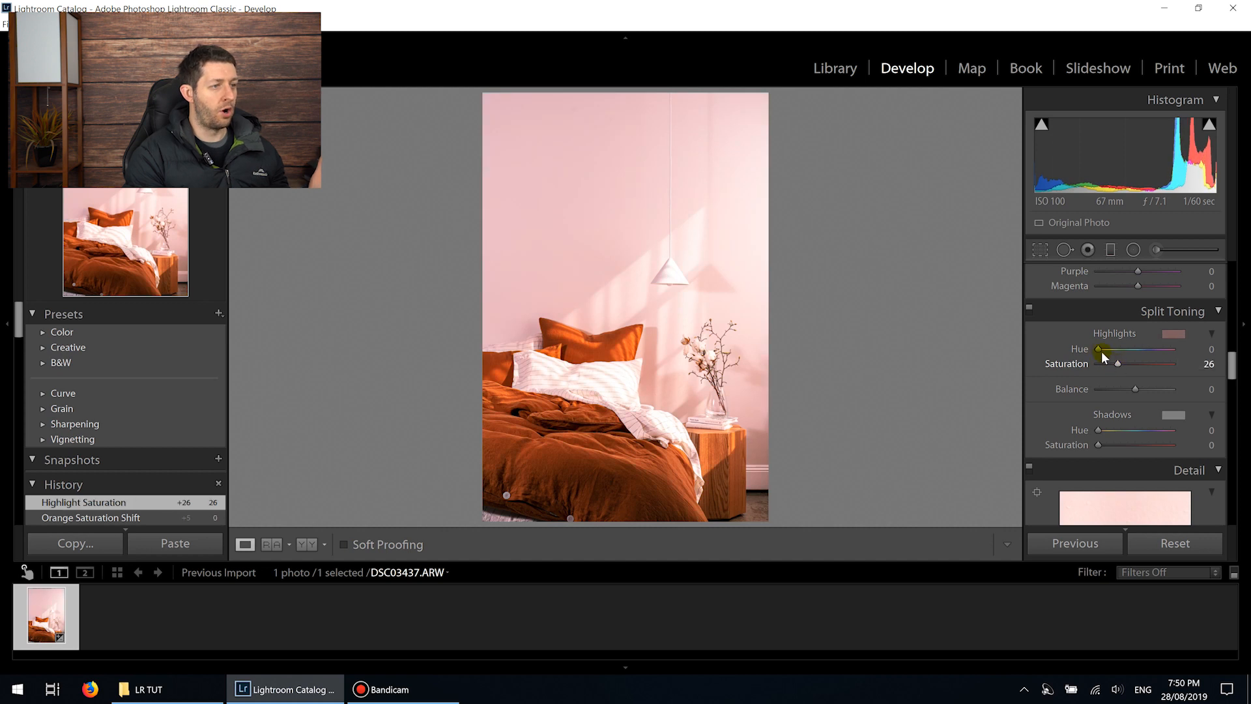
drag(1107, 347, 1138, 366)
double_click(1137, 363)
double_click(1141, 349)
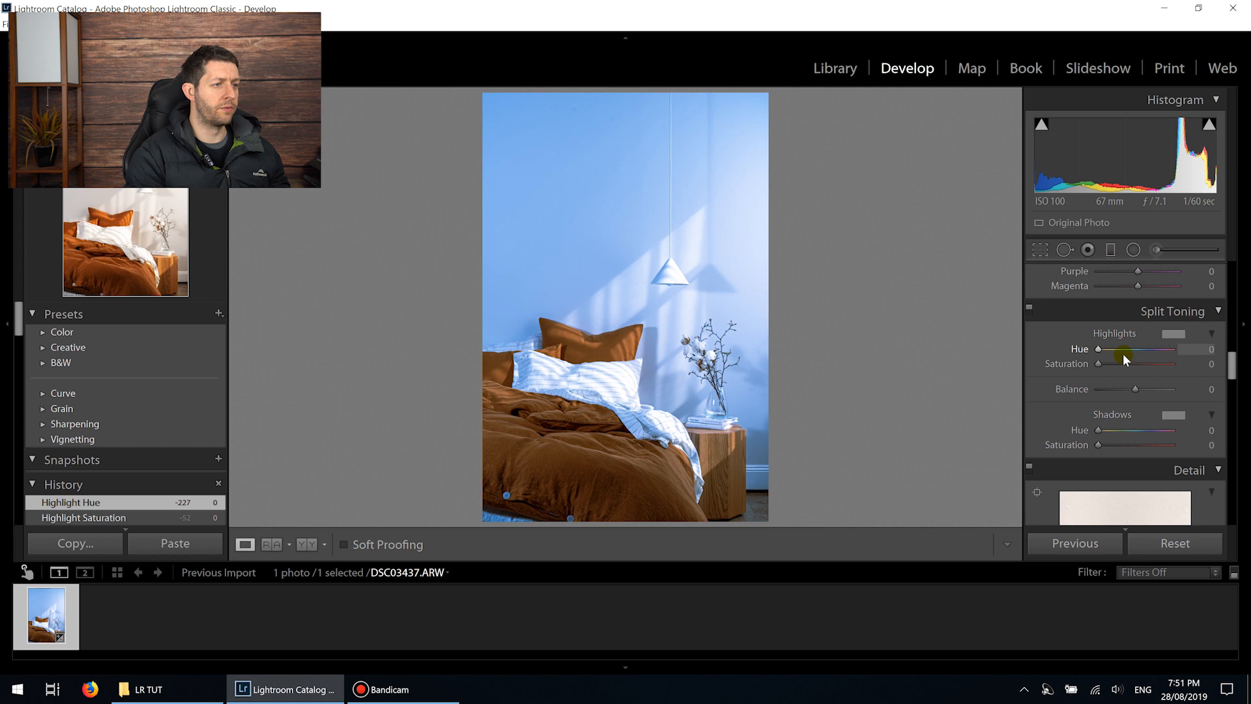
Split tone the shadows with hue 256 and saturation 41
drag(1105, 431, 1151, 428)
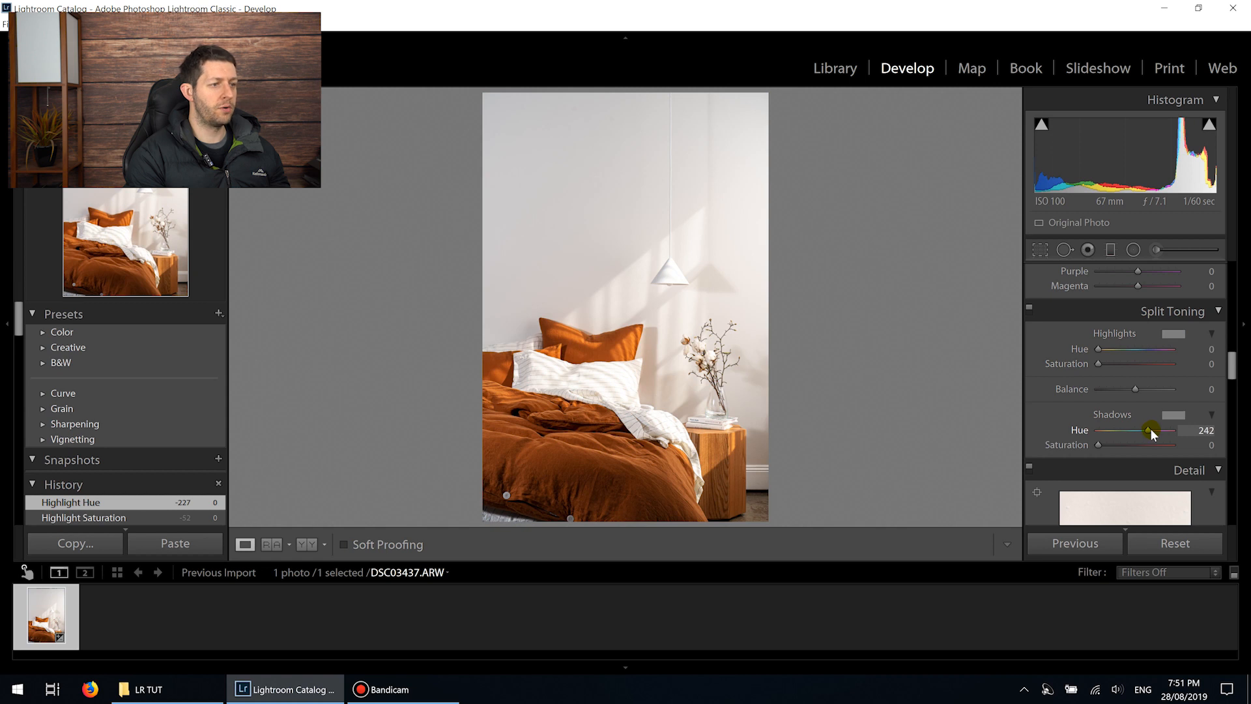
click(1110, 445)
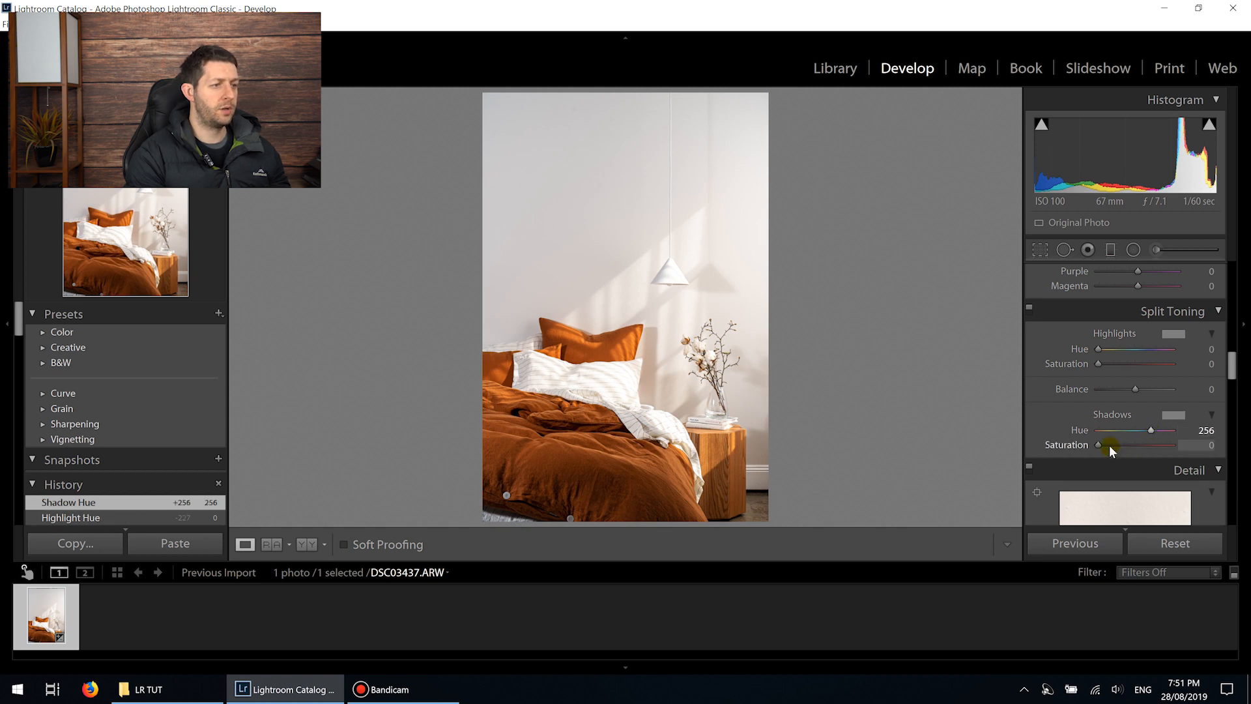
drag(1108, 444, 1128, 444)
Try split toning the highlights with hue 19 and saturation 29, and reset both to 0
drag(1105, 353, 1121, 365)
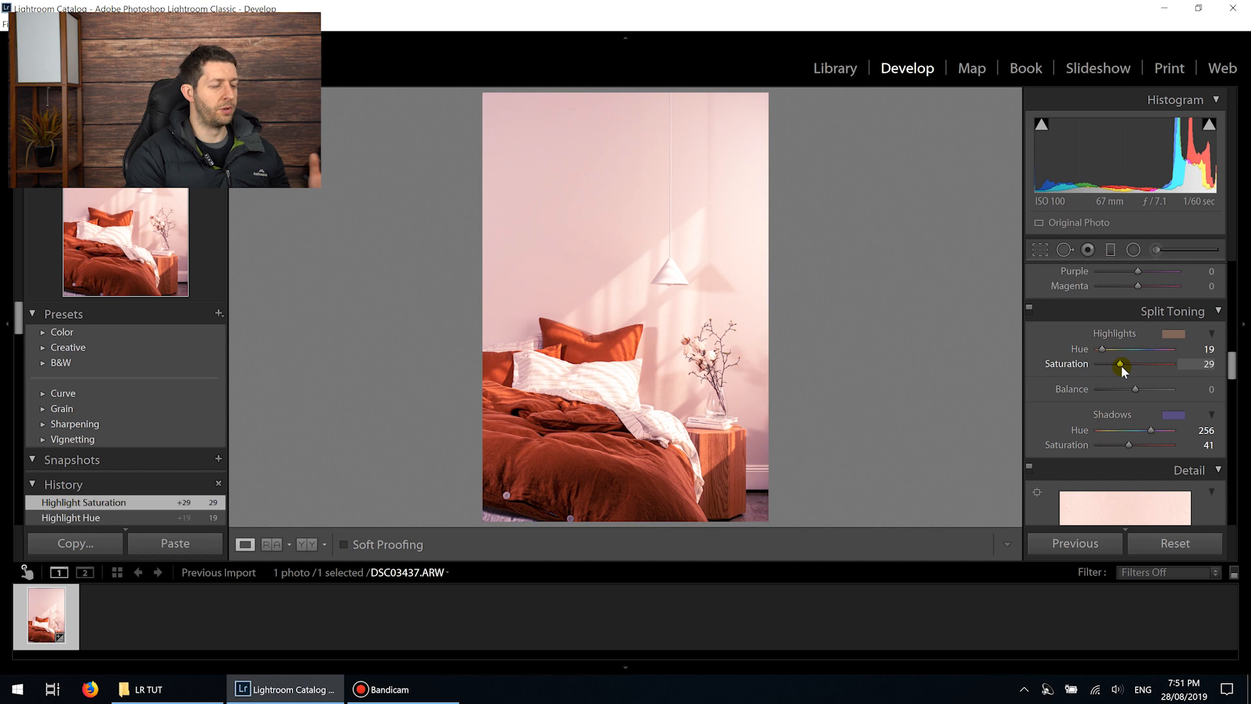
double_click(1116, 361)
double_click(1107, 352)
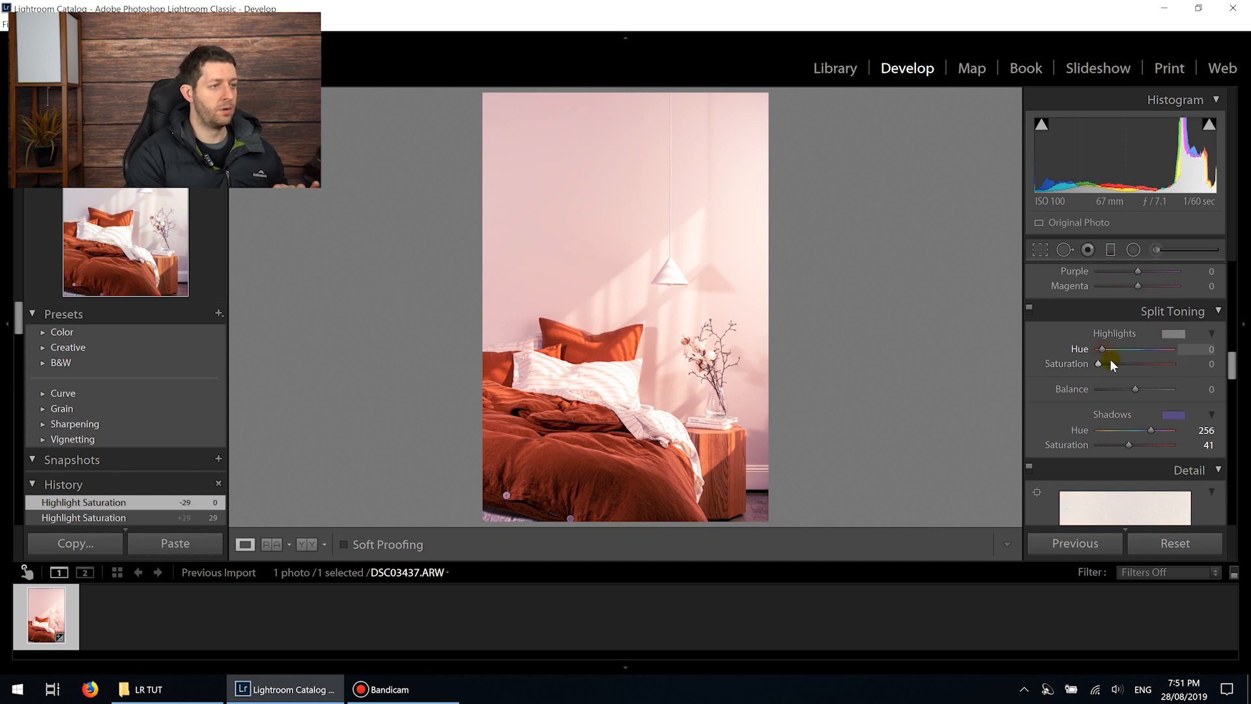
Reset the split toning shadows' hue and saturation to 0
double_click(1147, 431)
click(1148, 431)
double_click(1127, 442)
double_click(1146, 431)
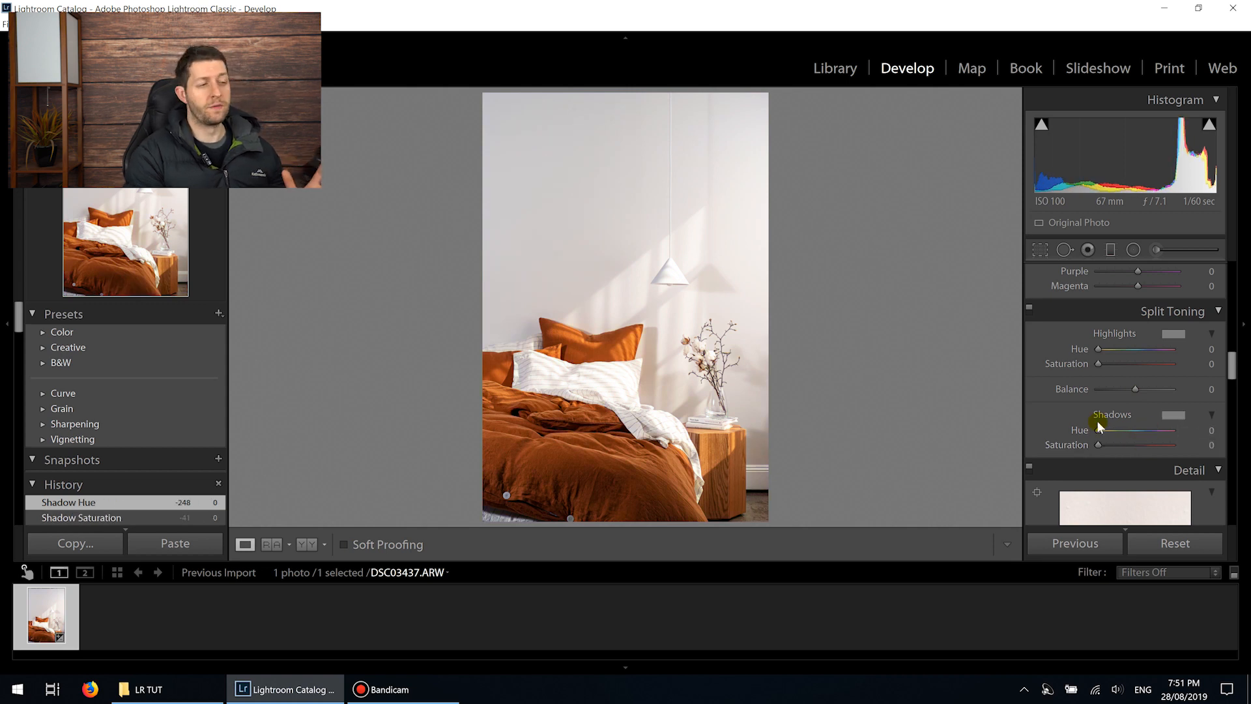
Set the sharpening masking to 74 in the Detail adjustments while previewing the edge mask
scroll(1082, 410, down, 3)
scroll(1078, 405, down, 1)
scroll(1079, 404, up, 1)
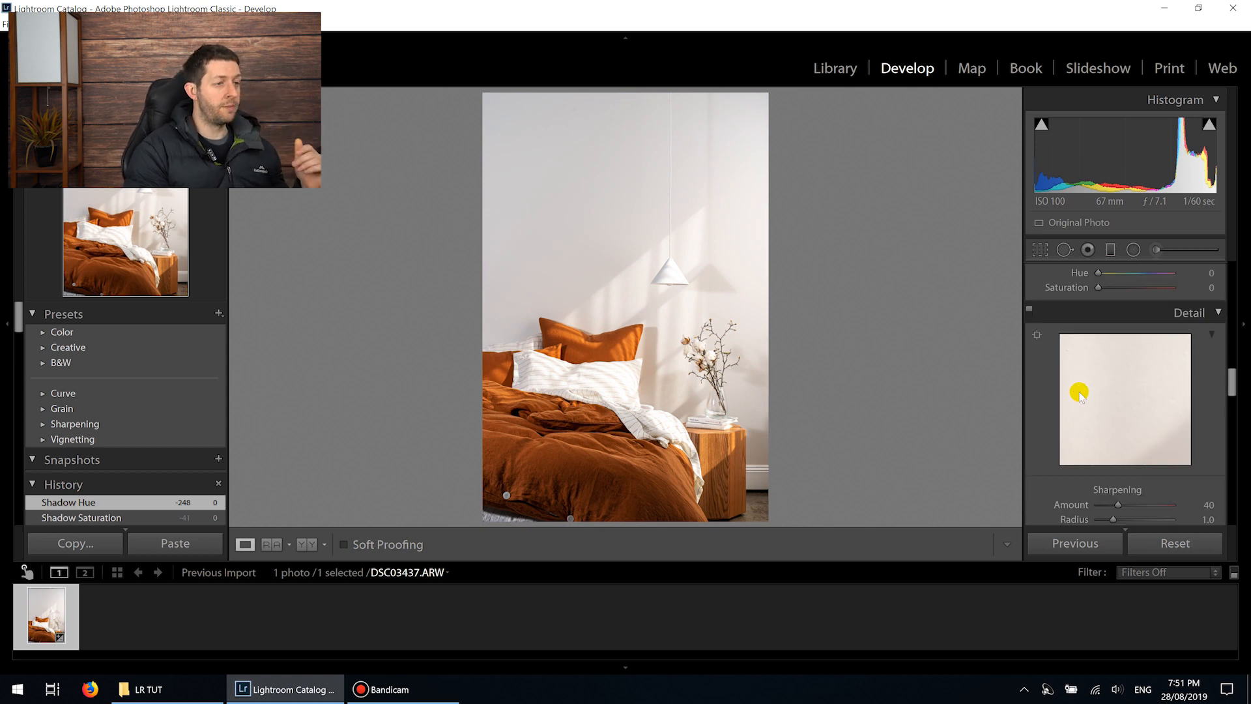
scroll(1078, 397, down, 1)
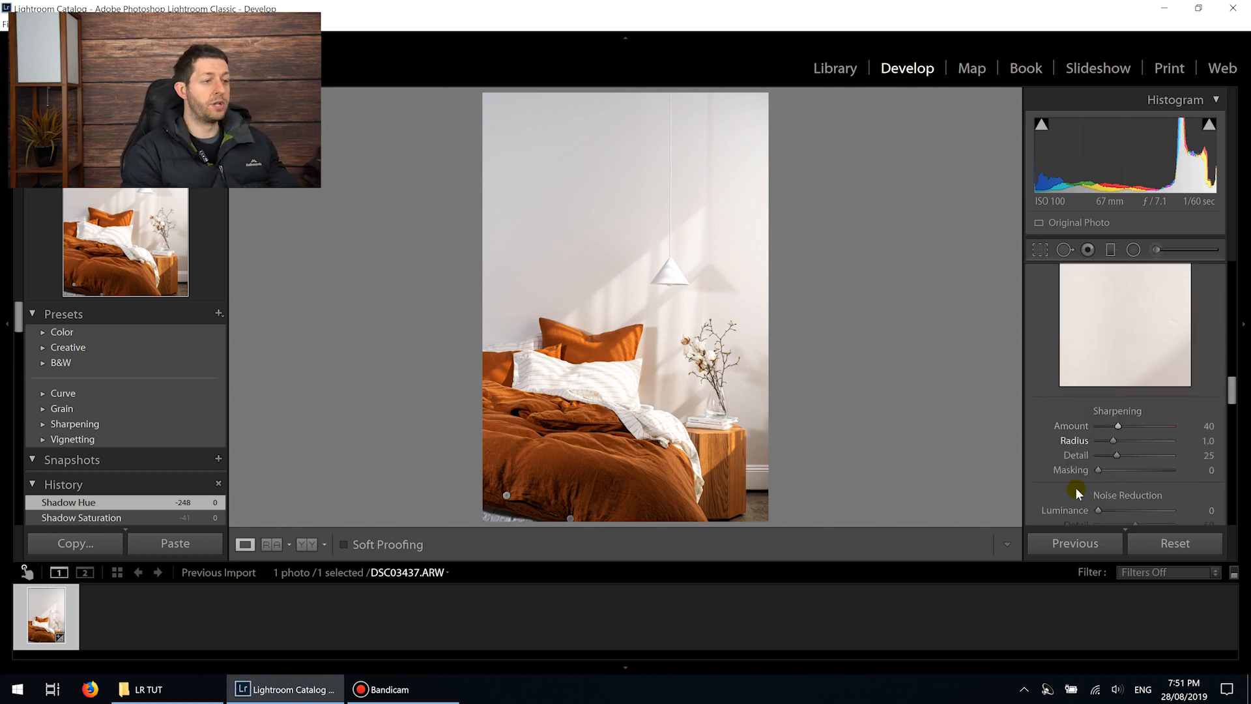
key(alt)
drag(1098, 469, 1153, 470)
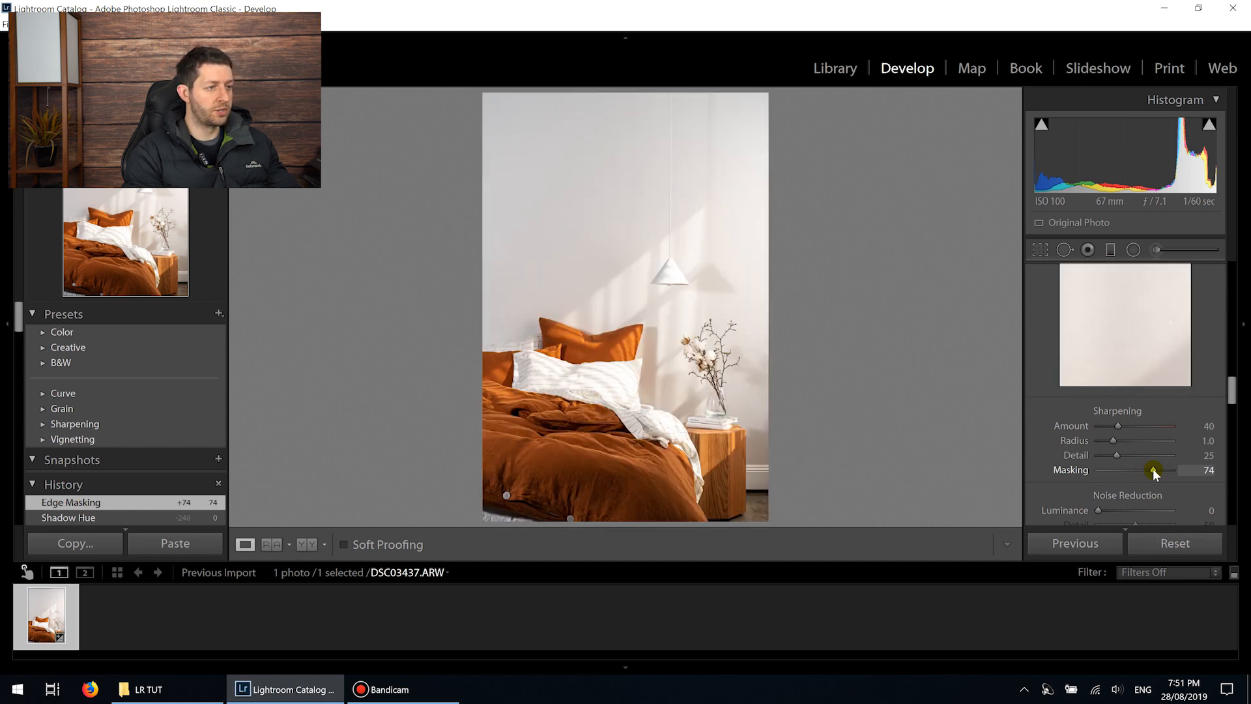
Compare sharpening amounts of 81 and 150 on the enlarged orange pillow, and set the amount to 27
click(1138, 426)
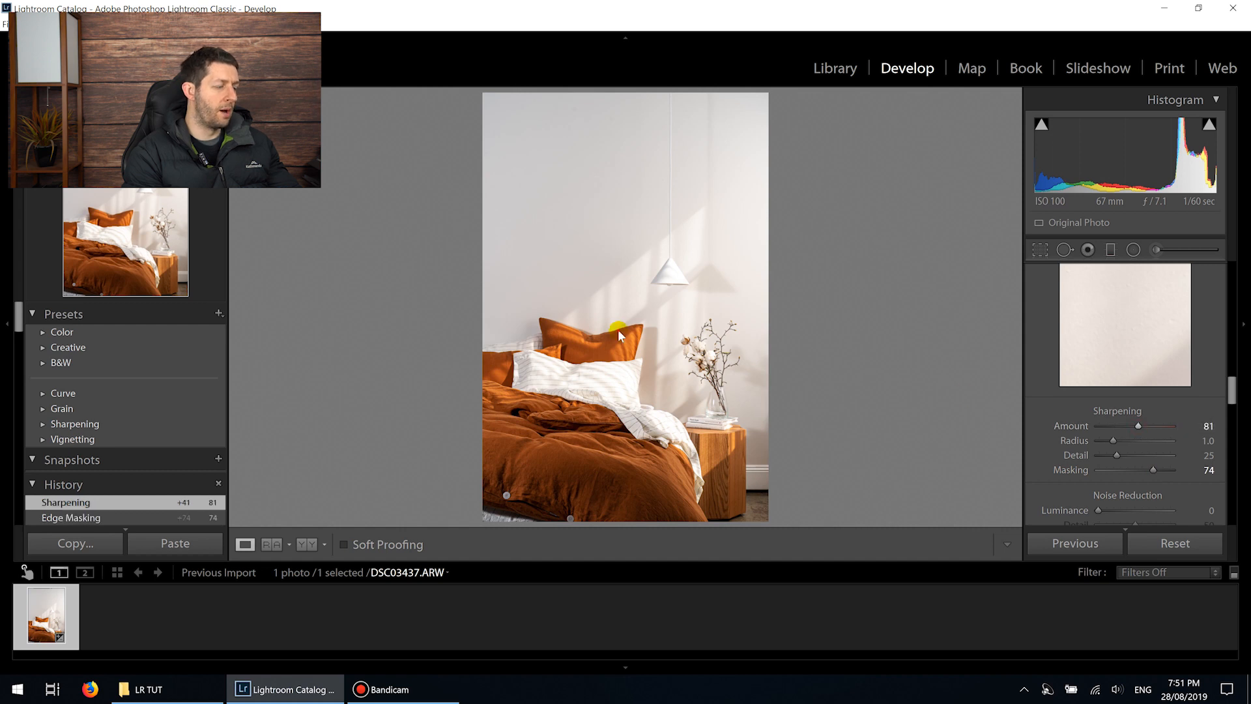
click(631, 337)
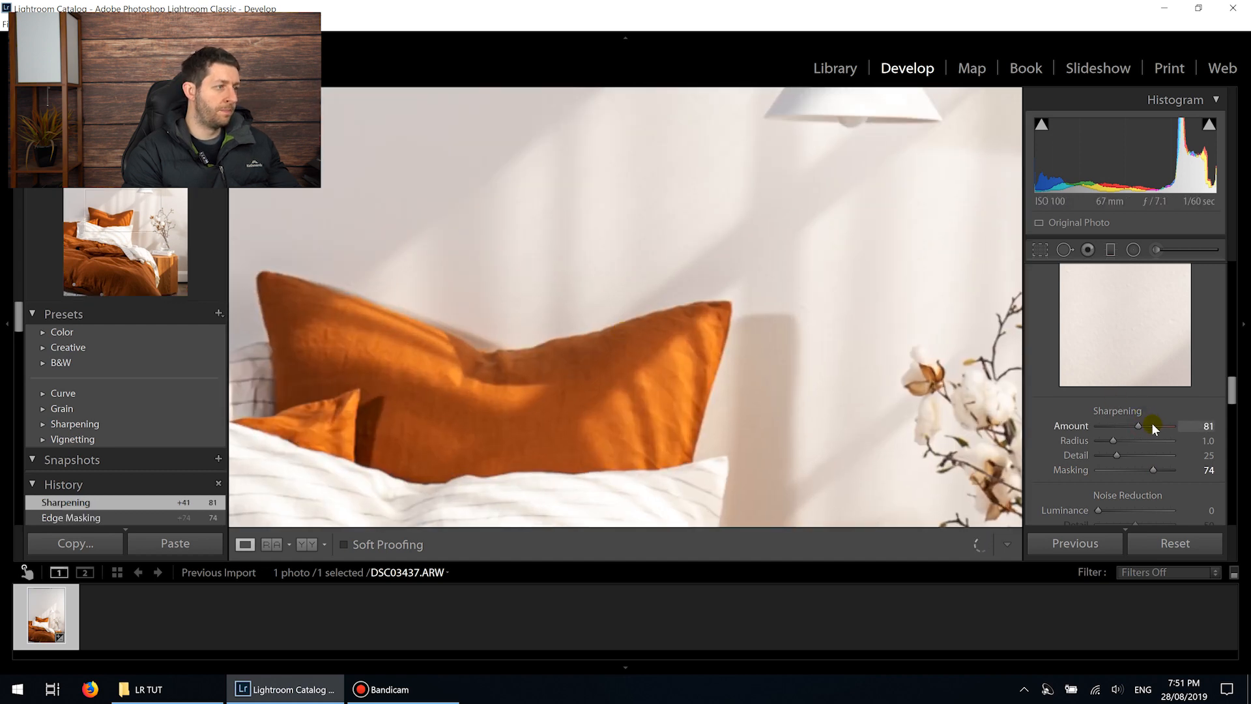
drag(1152, 424, 1190, 426)
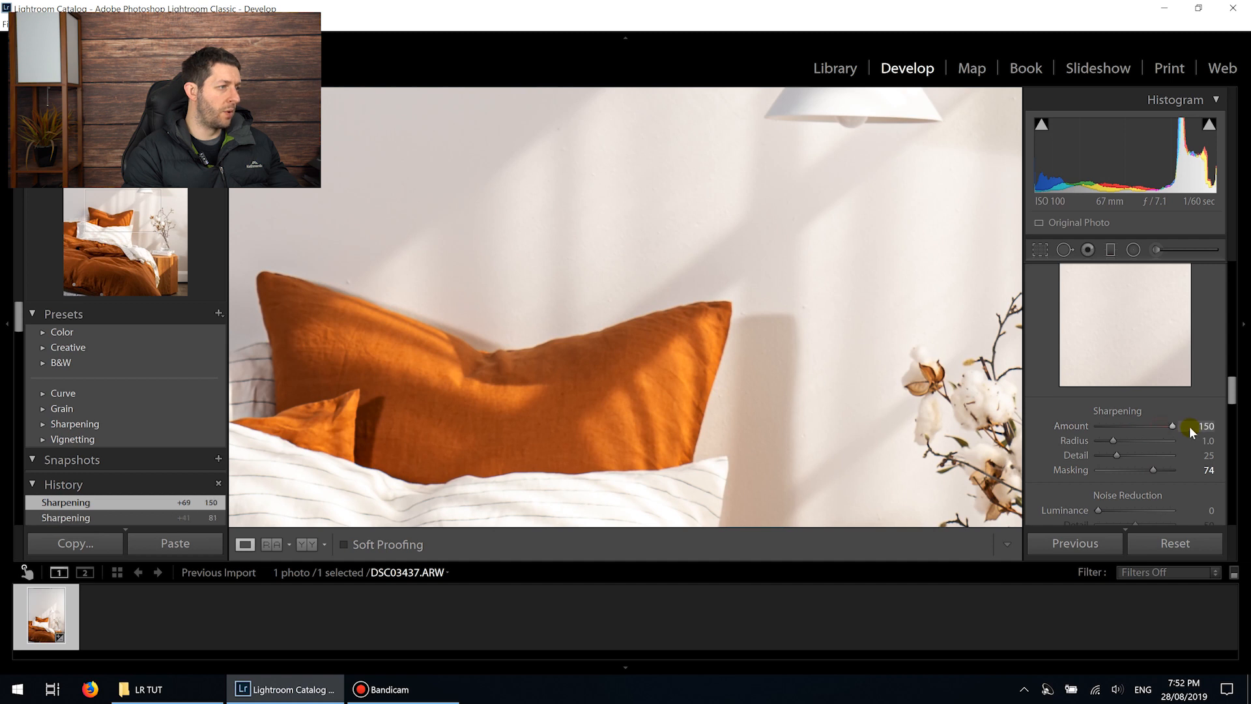
click(803, 346)
click(1106, 425)
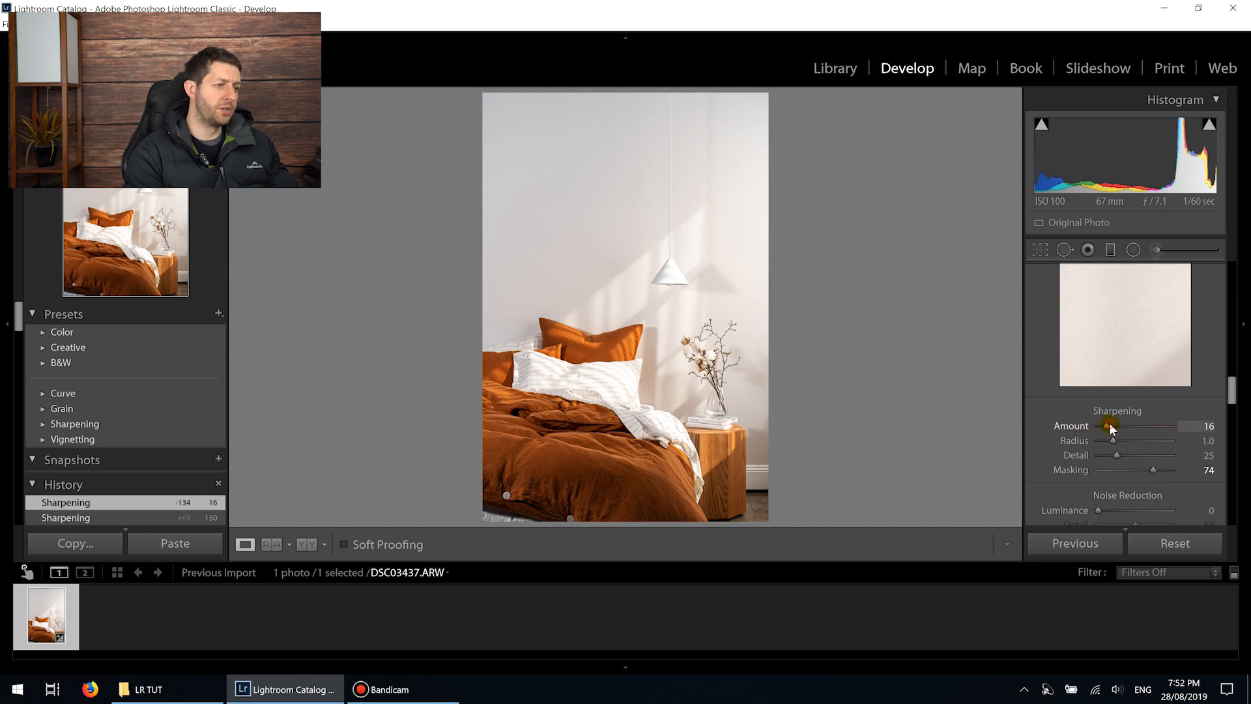
drag(1112, 426, 1112, 426)
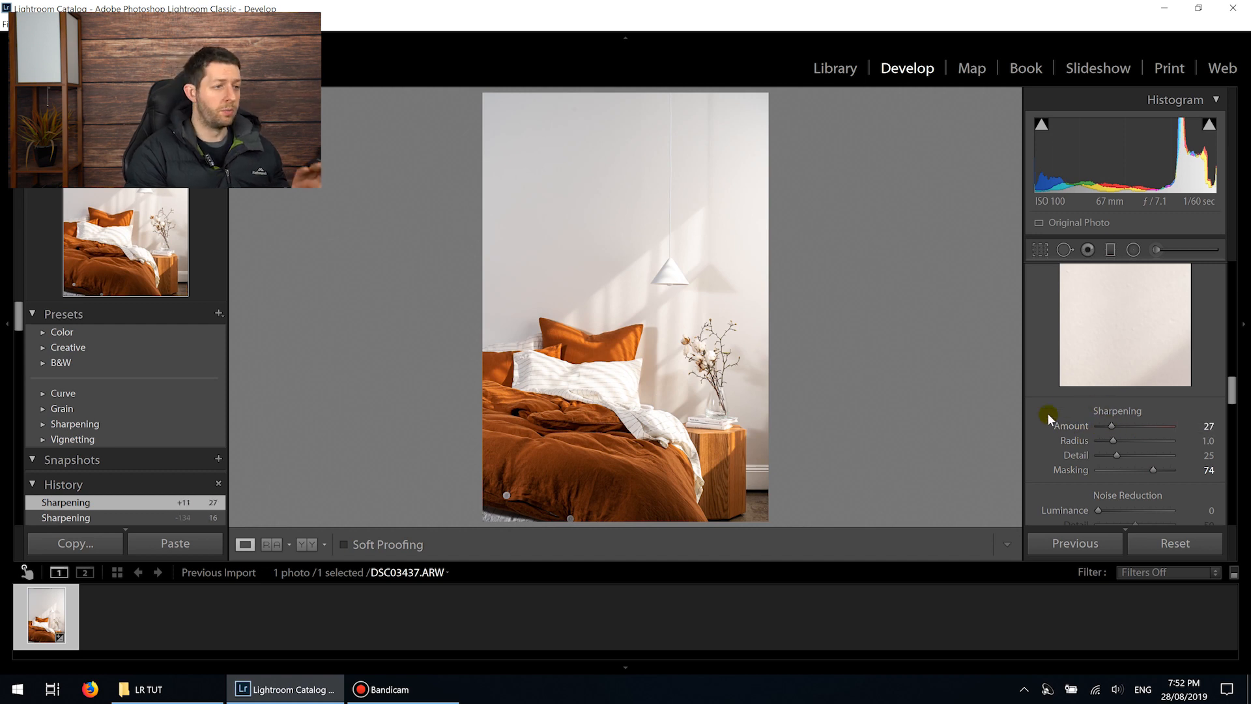
Set the luminance noise reduction to 15, checking it on the enlarged pillows
scroll(1045, 415, down, 3)
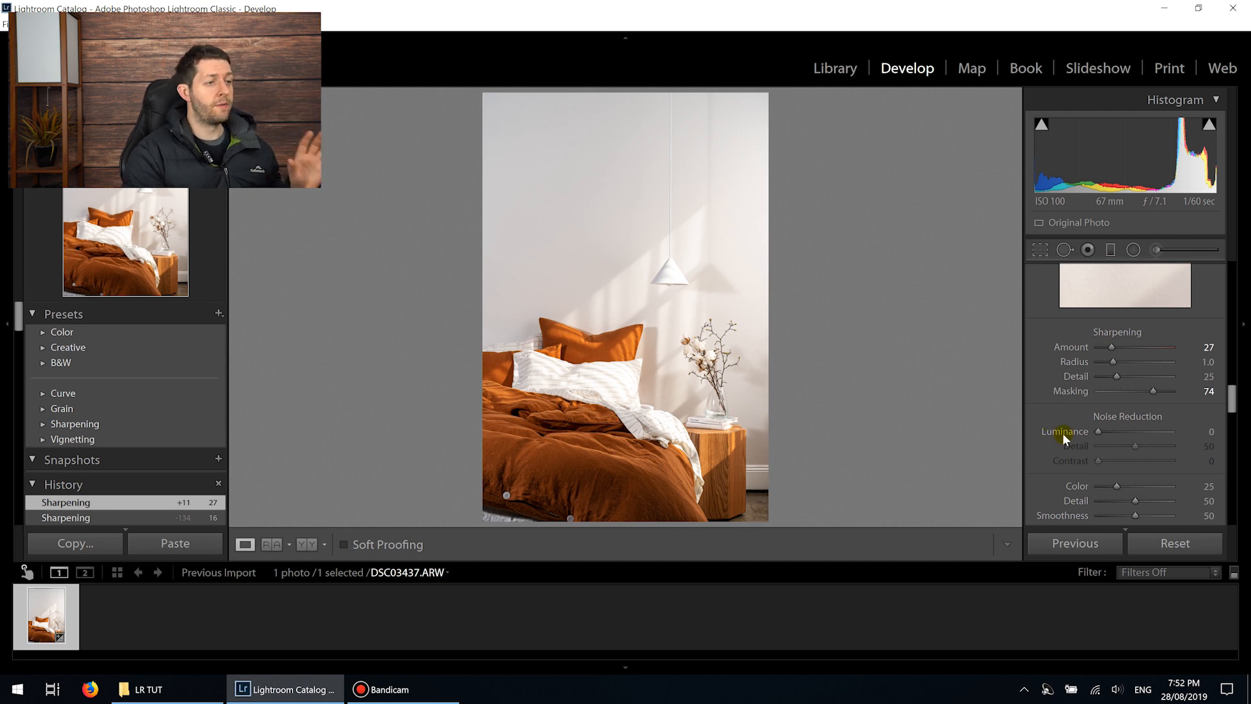
scroll(1062, 433, down, 3)
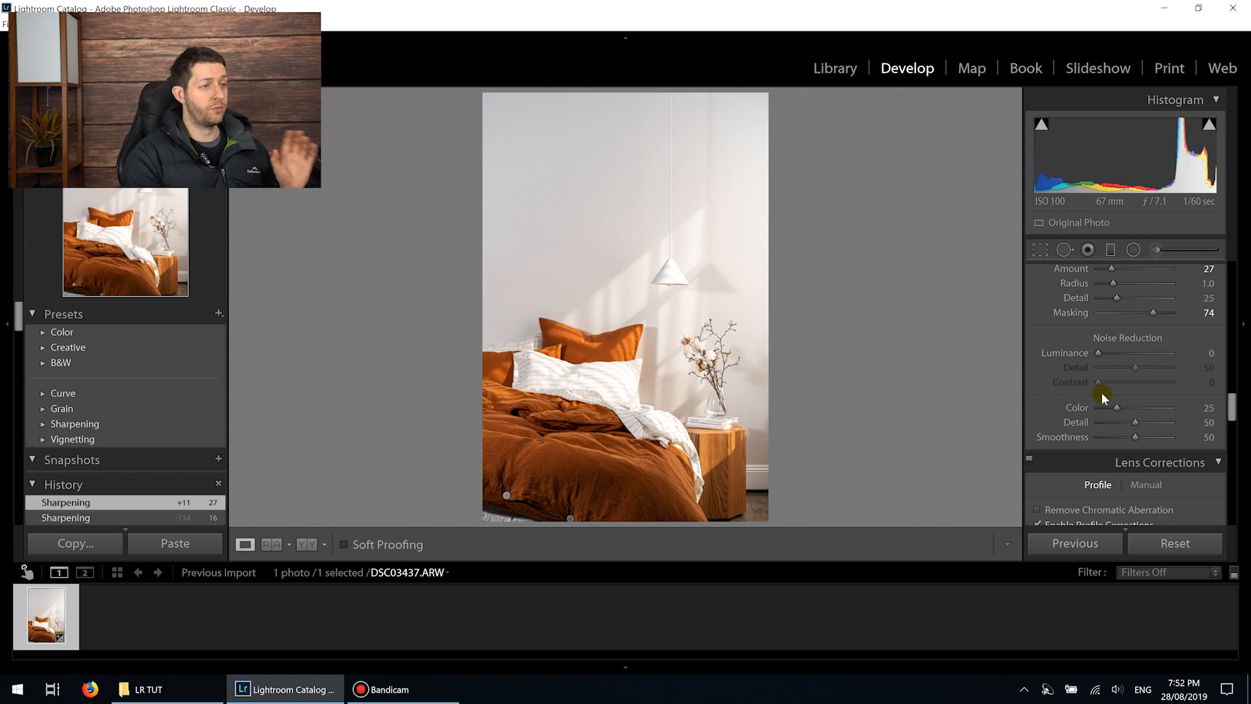
click(620, 371)
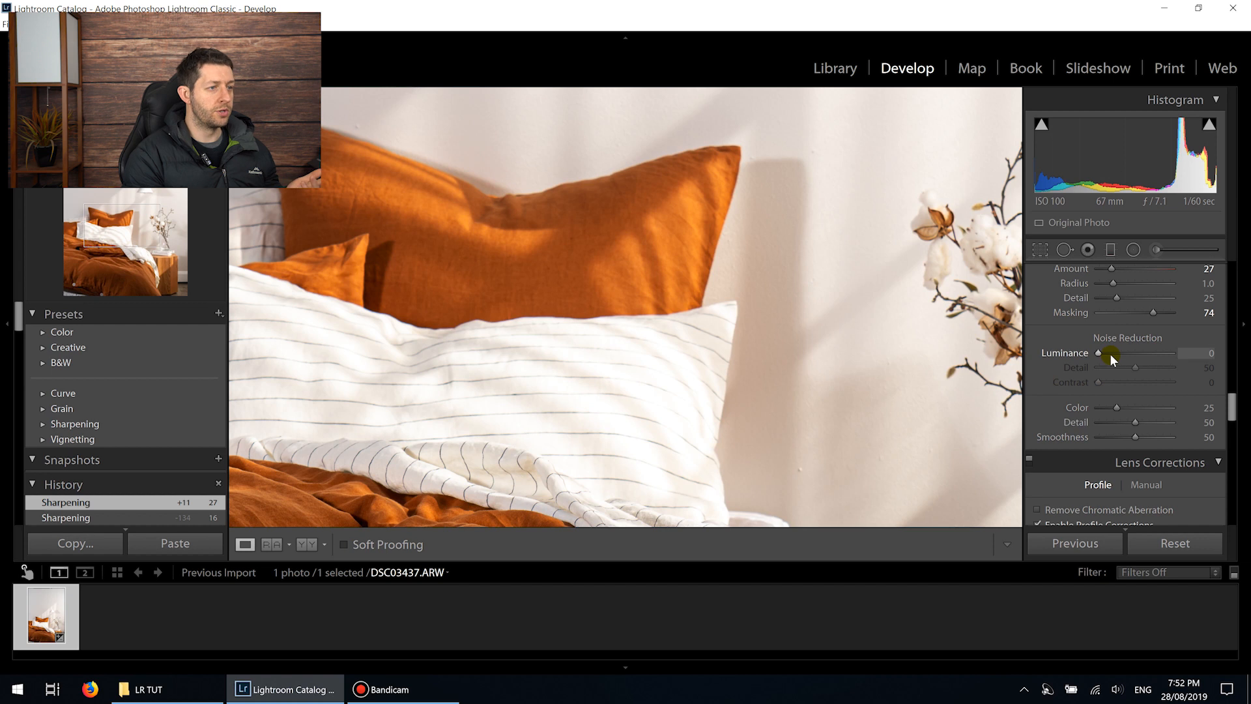
click(1109, 353)
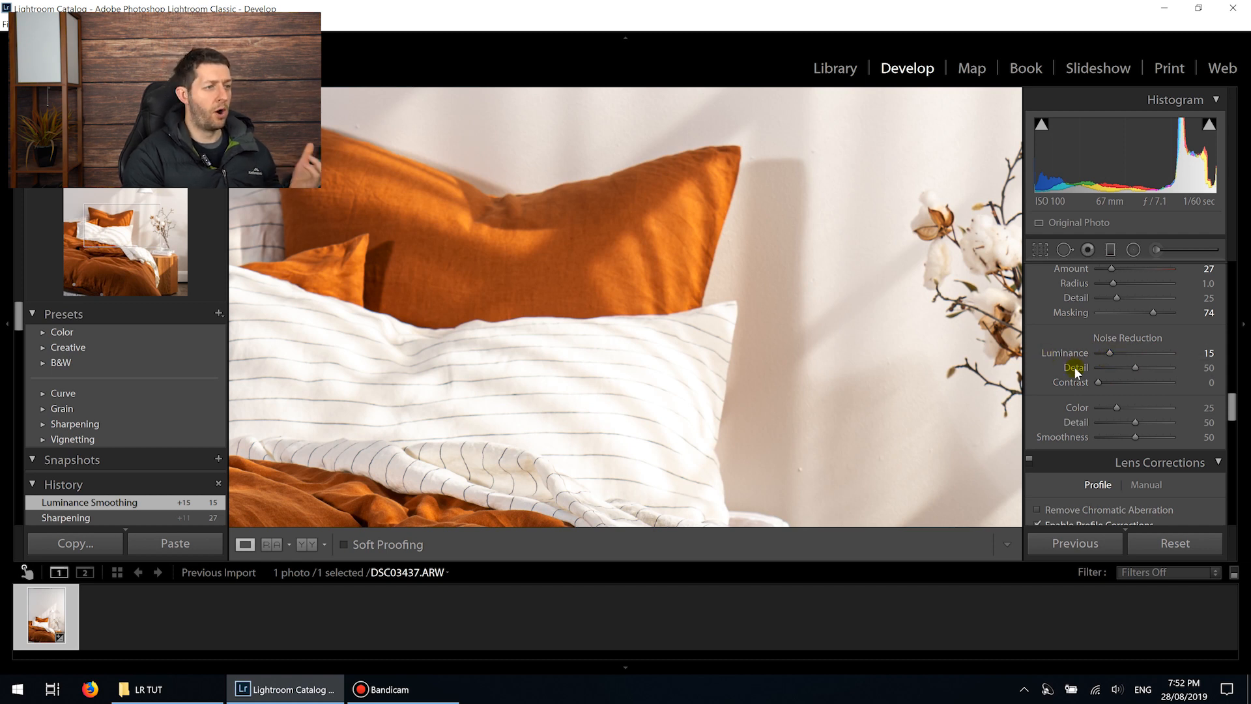
click(938, 385)
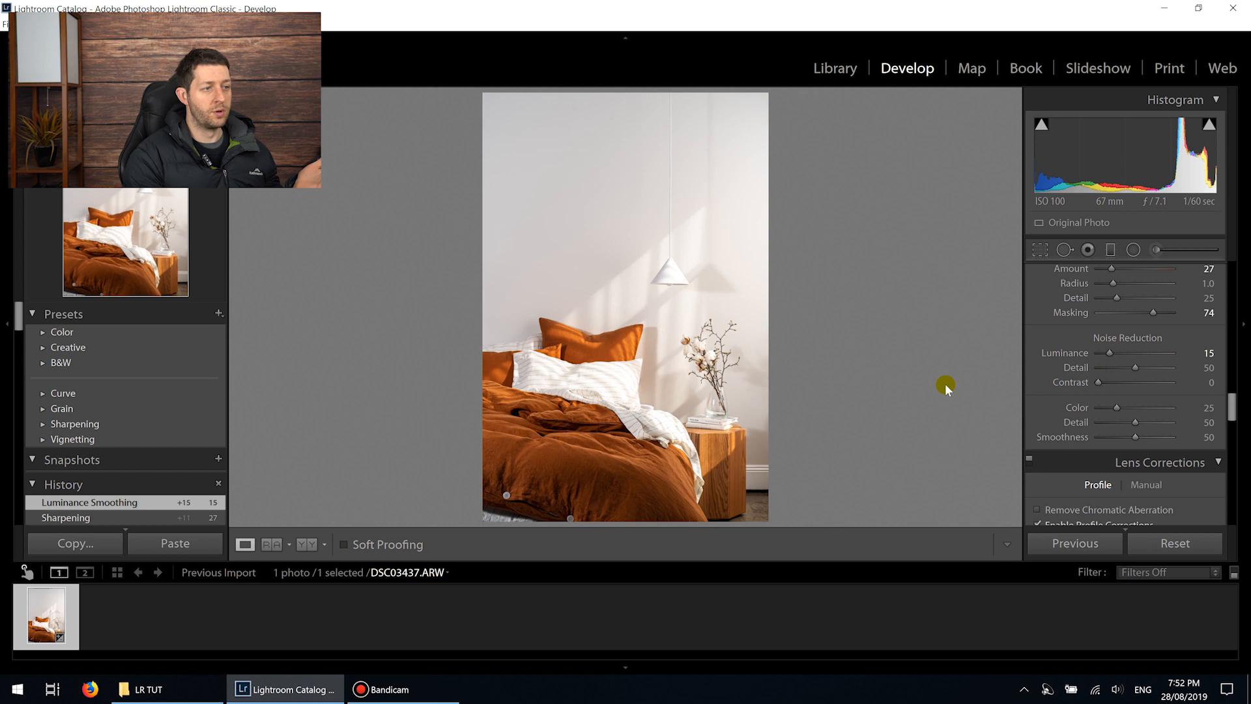
Switch the lens profile corrections off and back on to compare, and enable Remove Chromatic Aberration
scroll(1057, 387, down, 4)
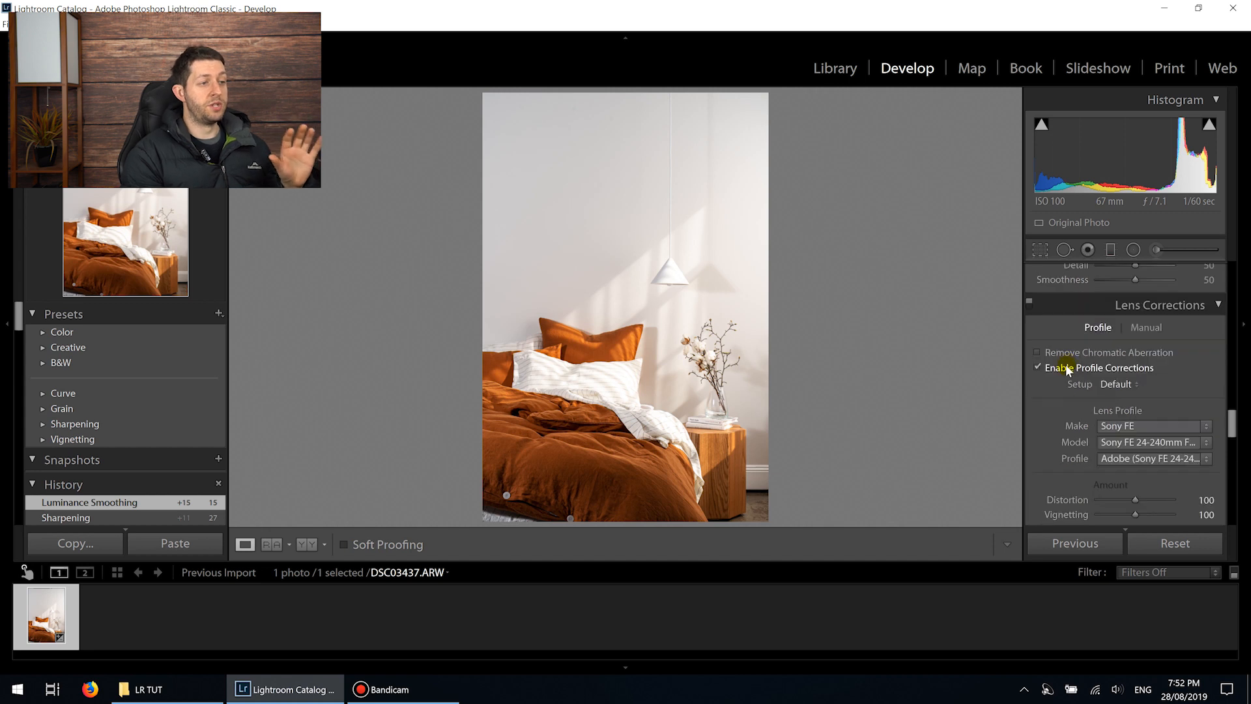
scroll(1069, 369, down, 2)
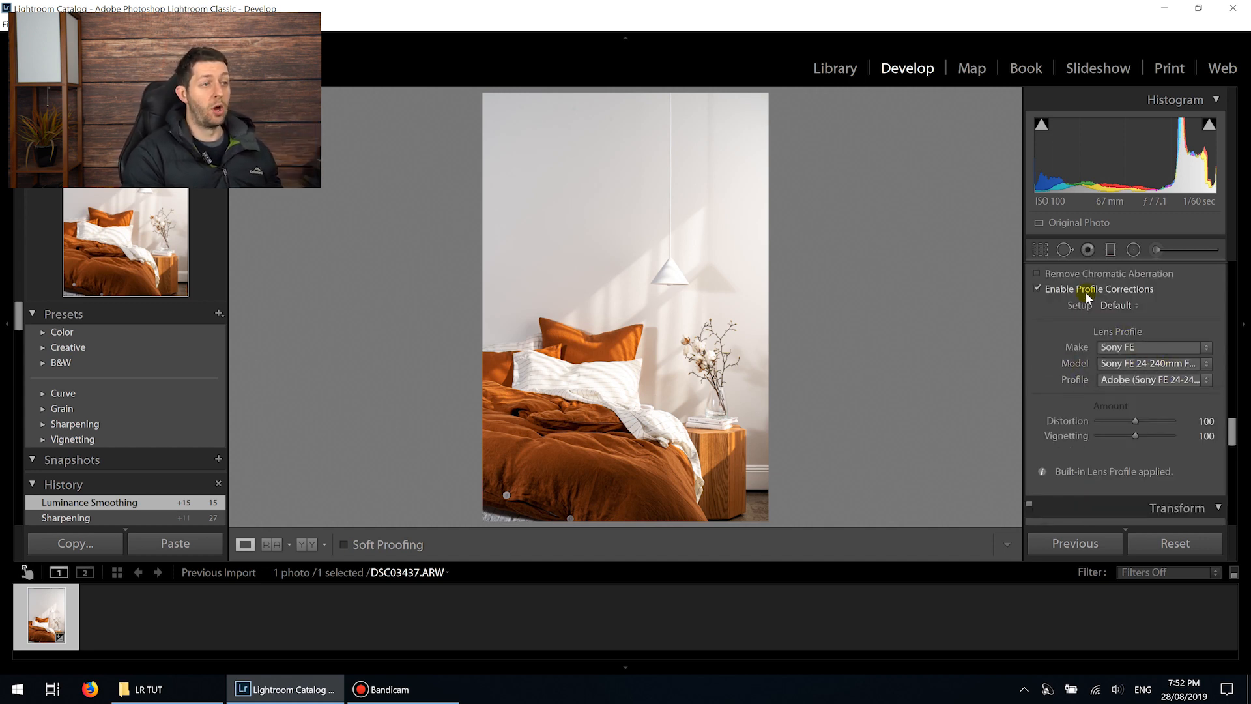
click(1037, 289)
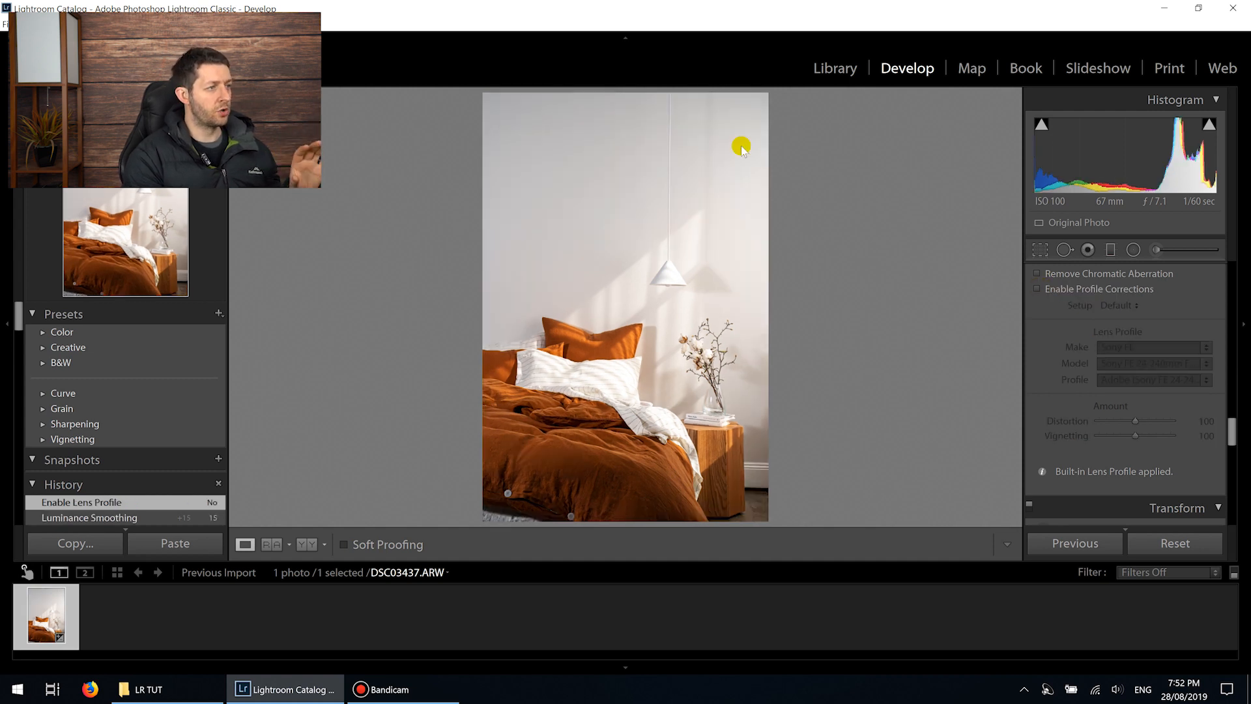
click(1035, 289)
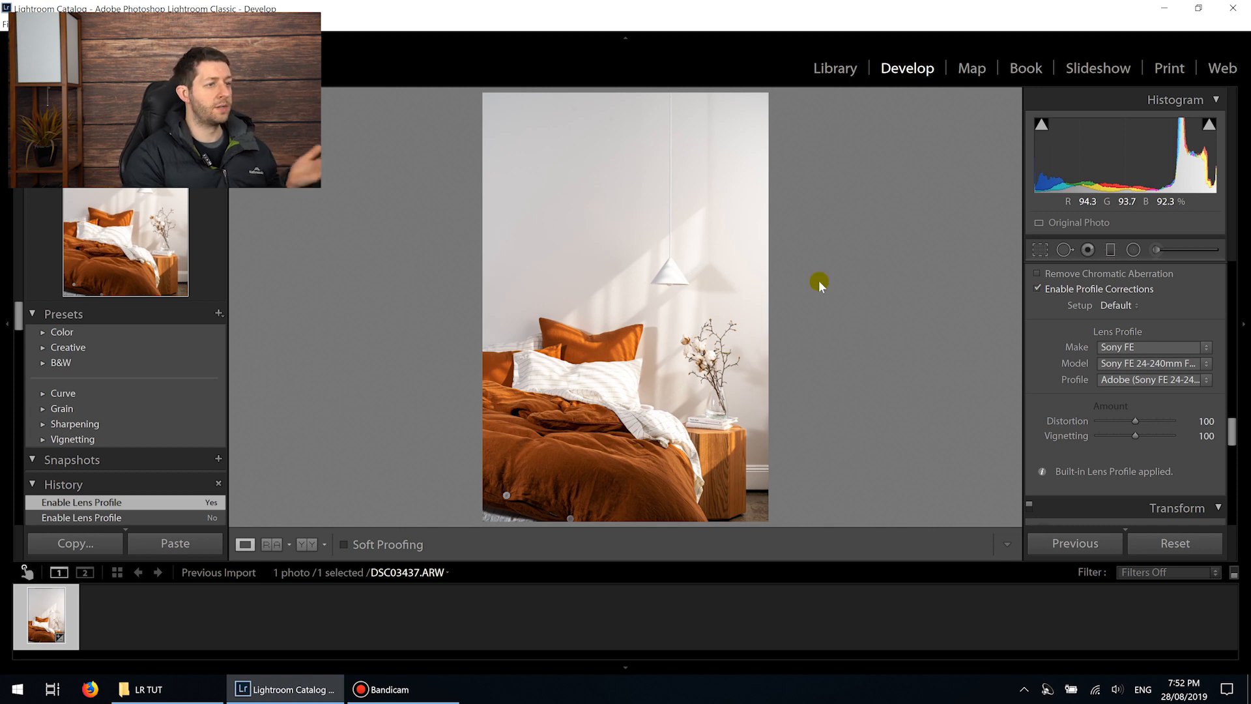
click(1036, 275)
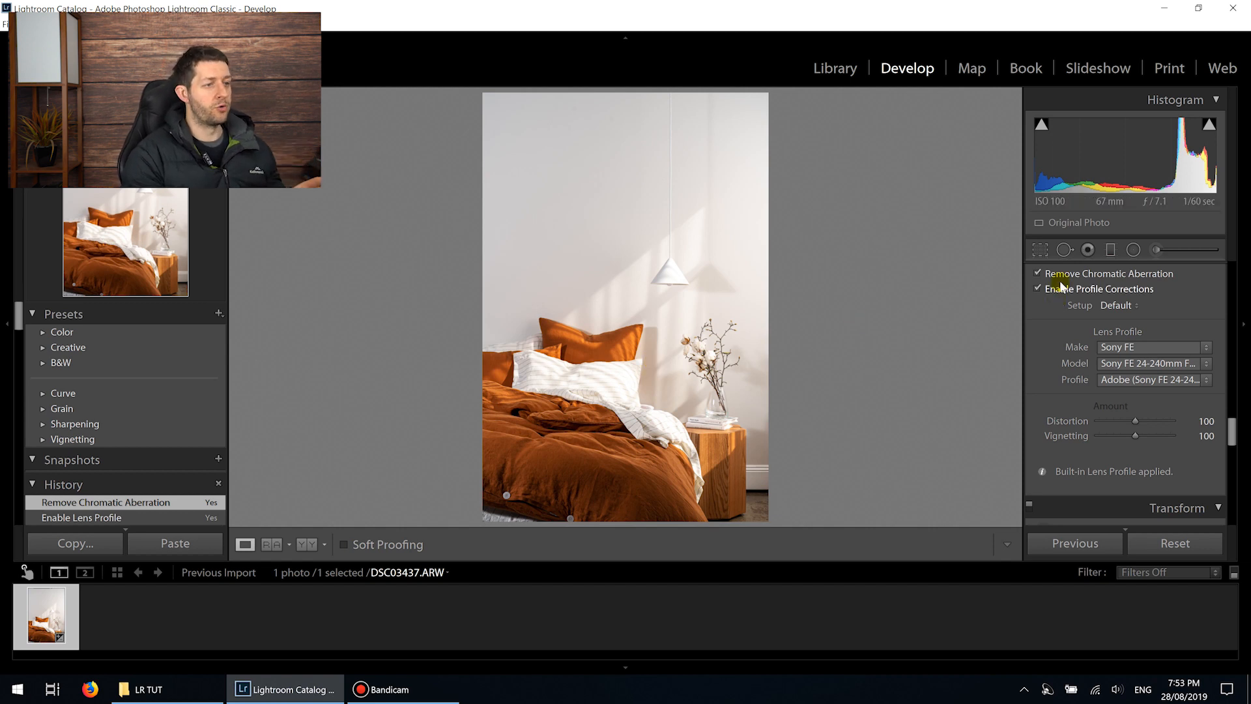
Try the lens profile's vignetting amount at 151, and reset it to 100
drag(1130, 418, 1152, 436)
double_click(1152, 435)
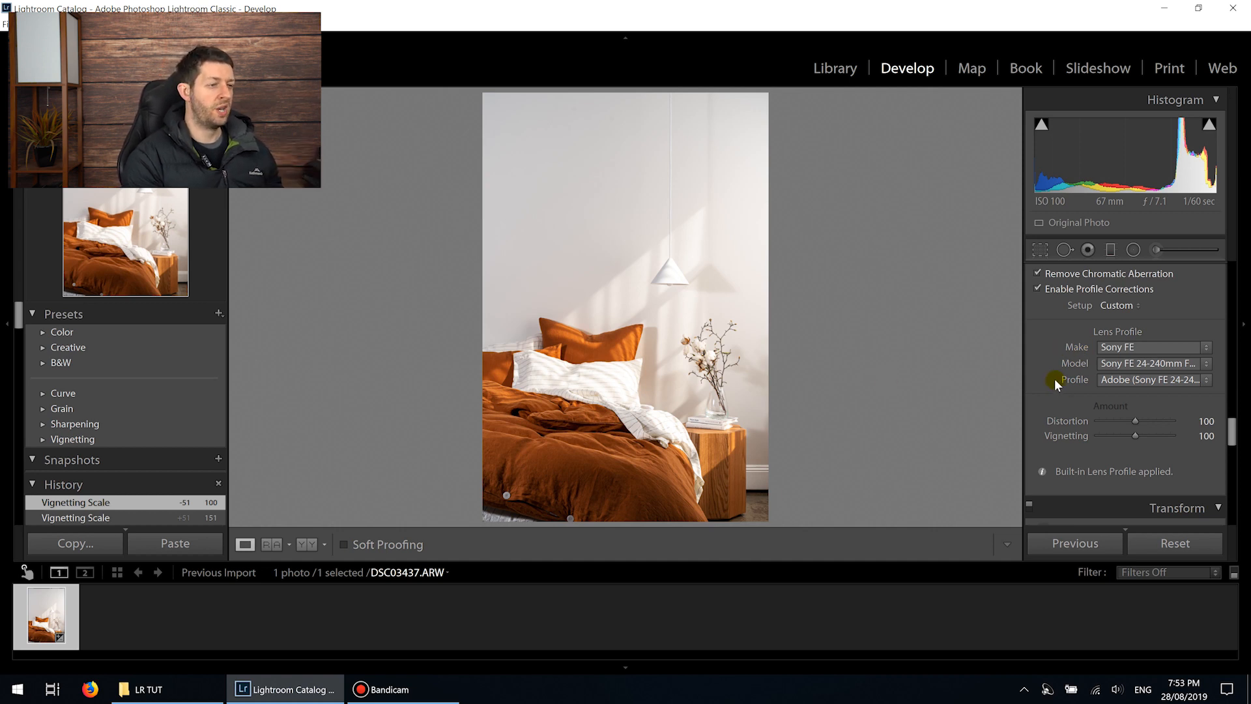
Try the Vertical Upright perspective correction in the Transform adjustments, and set Upright back to Off
scroll(1055, 384, down, 4)
scroll(1127, 368, down, 2)
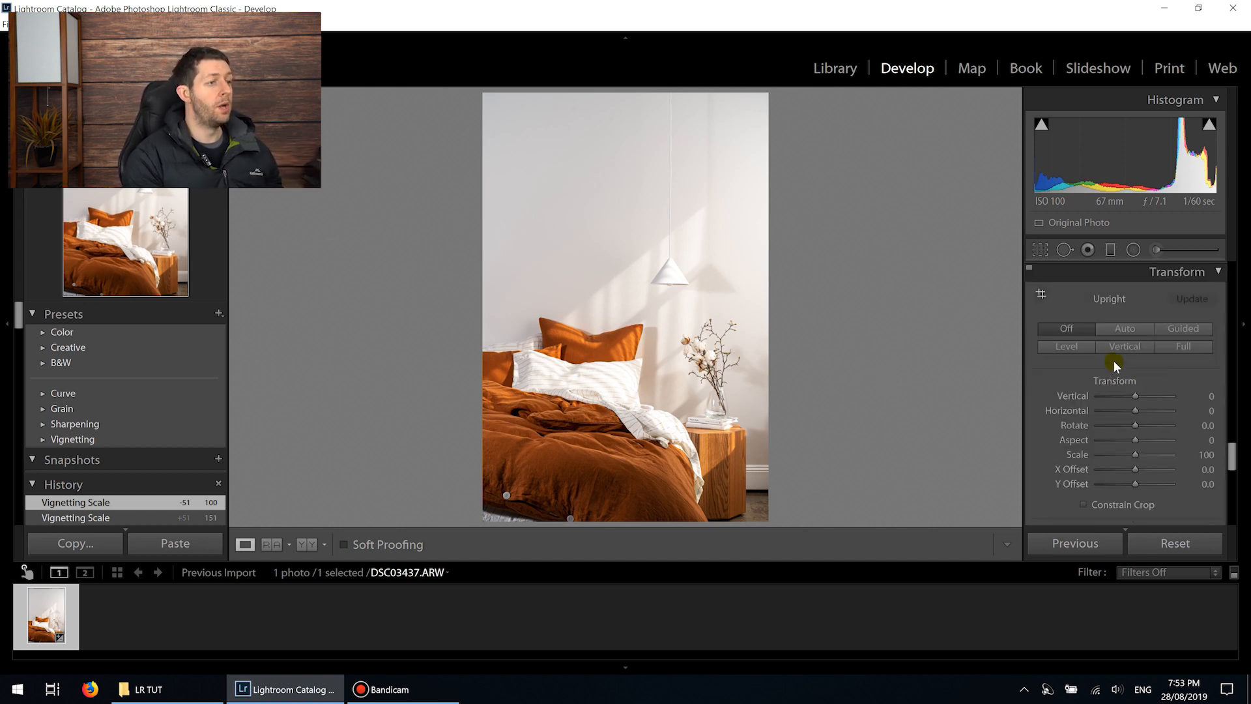
mouse_move(1127, 395)
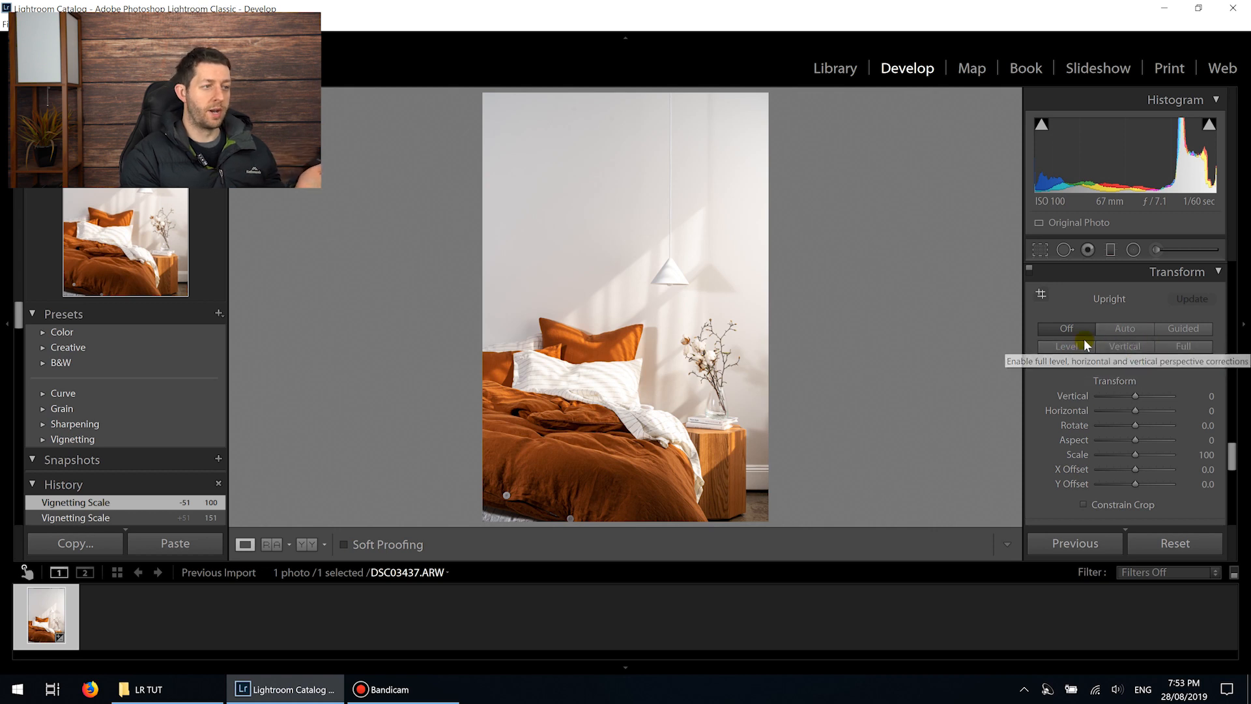
click(1116, 351)
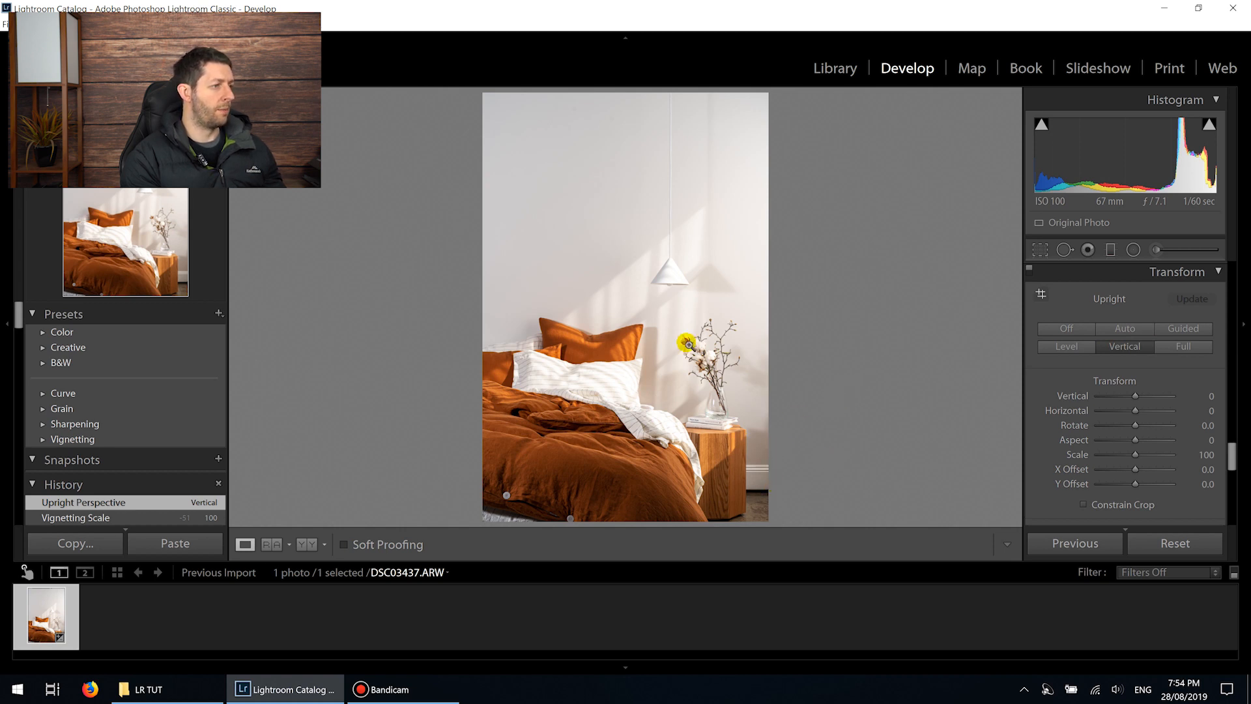
click(1076, 331)
Try vertical transform values of 10, 20 and 30, and set the value back to 0
click(1134, 395)
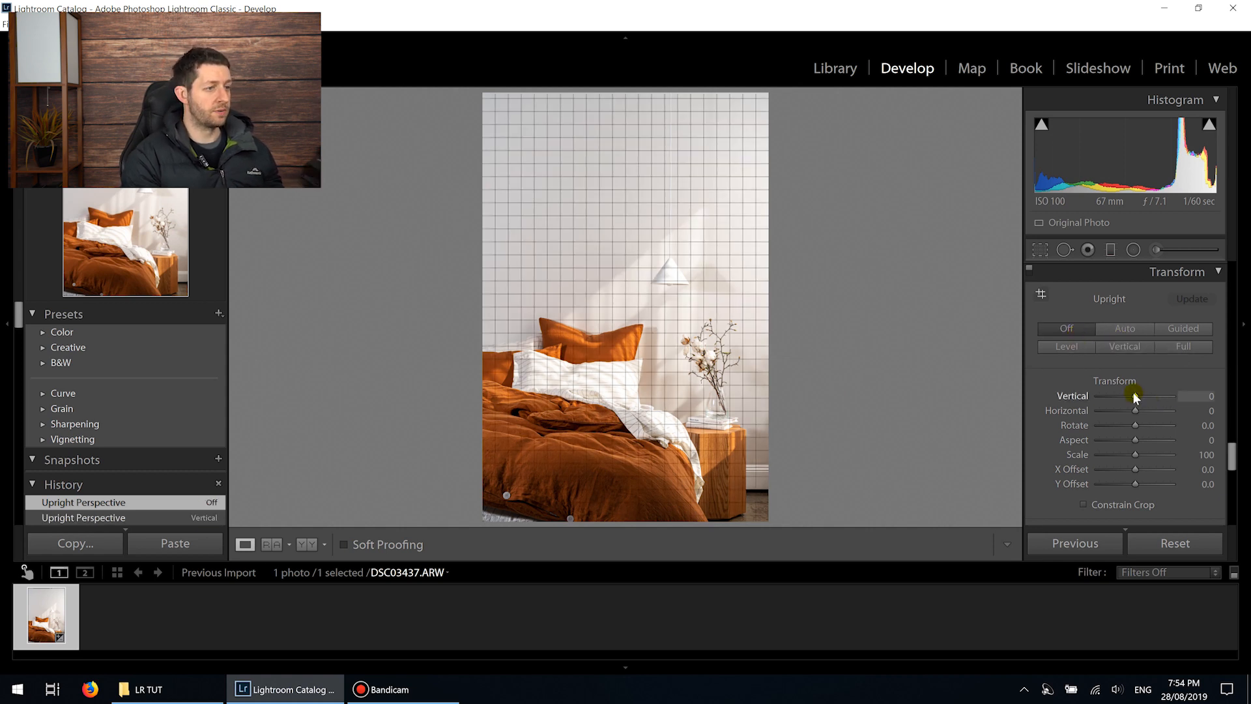
click(1210, 396)
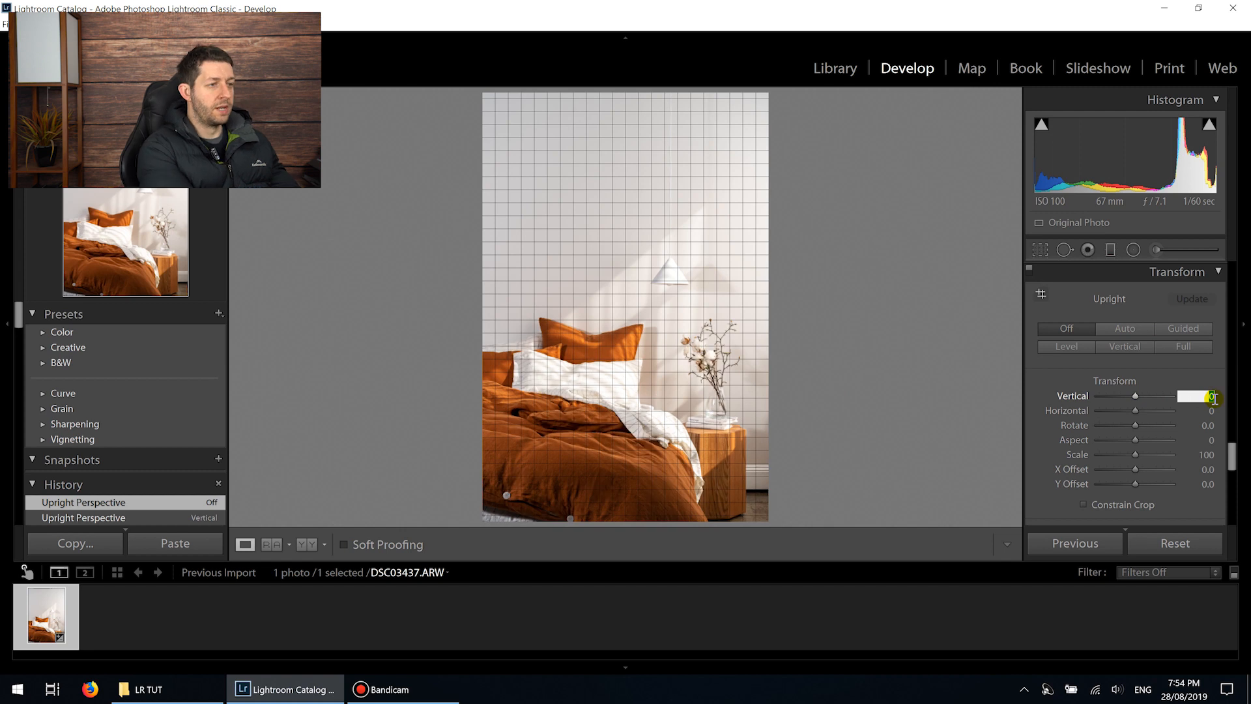
text(10)
key(Return)
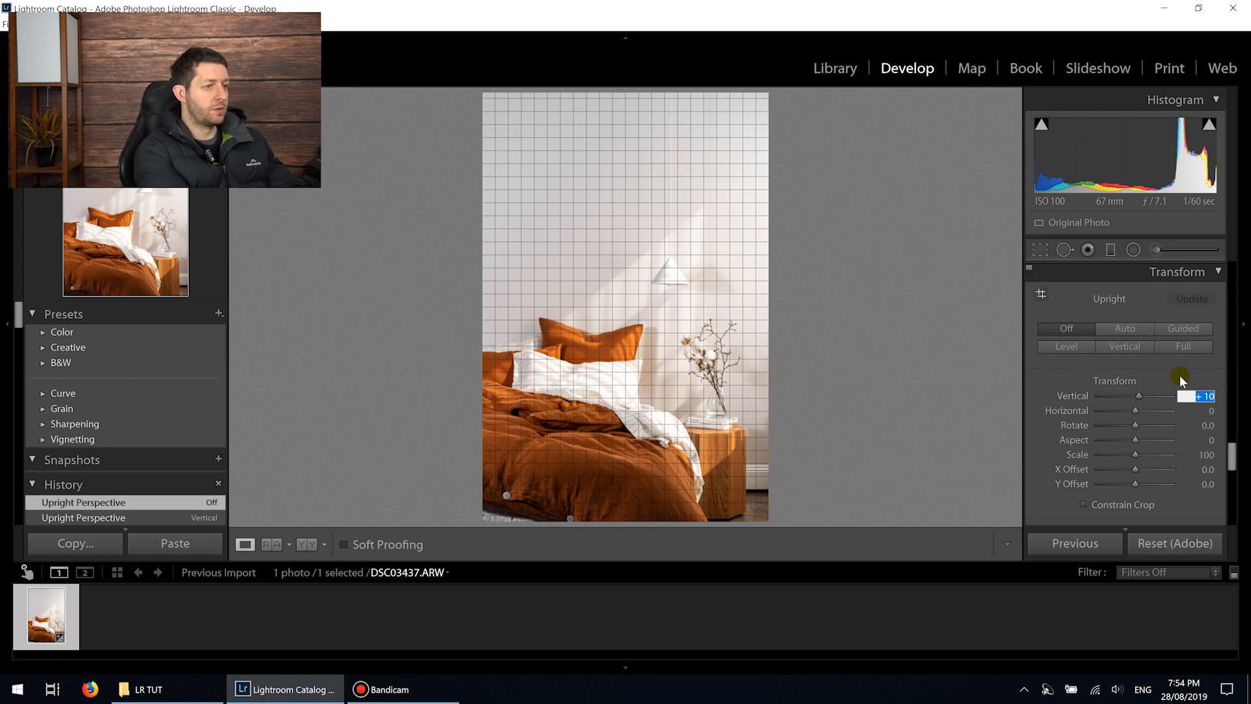
text(20)
key(Return)
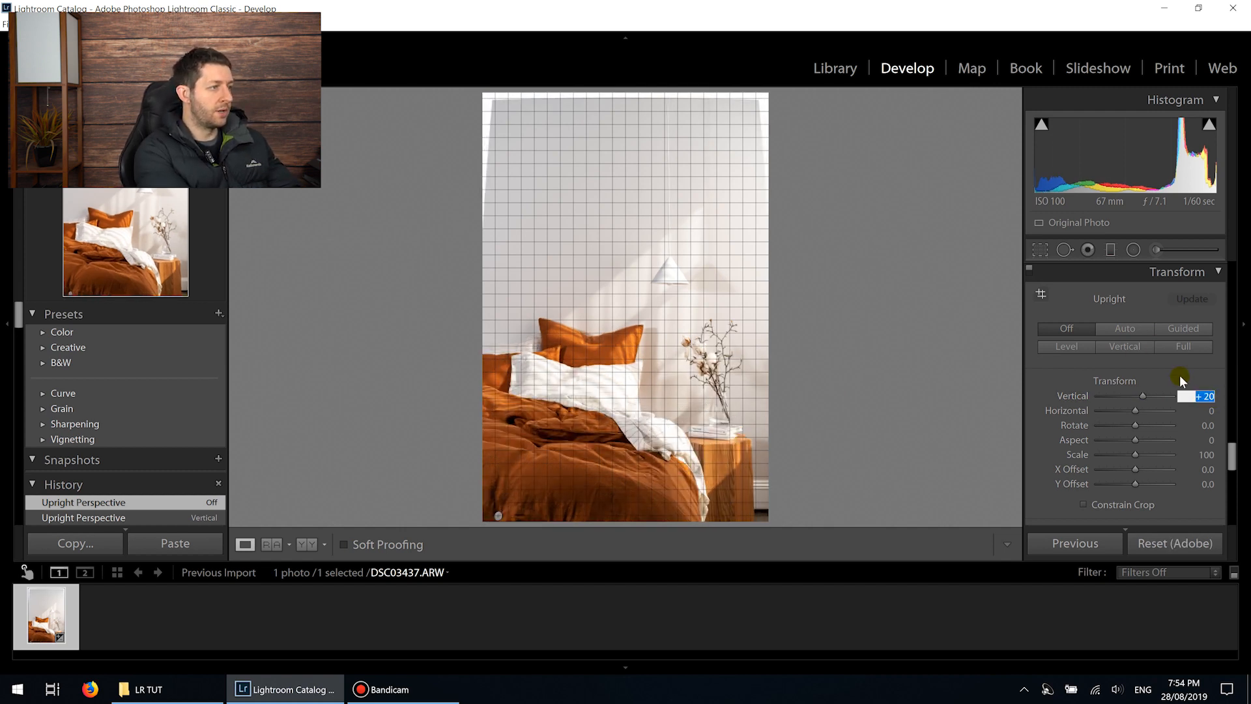
text(30)
key(Return)
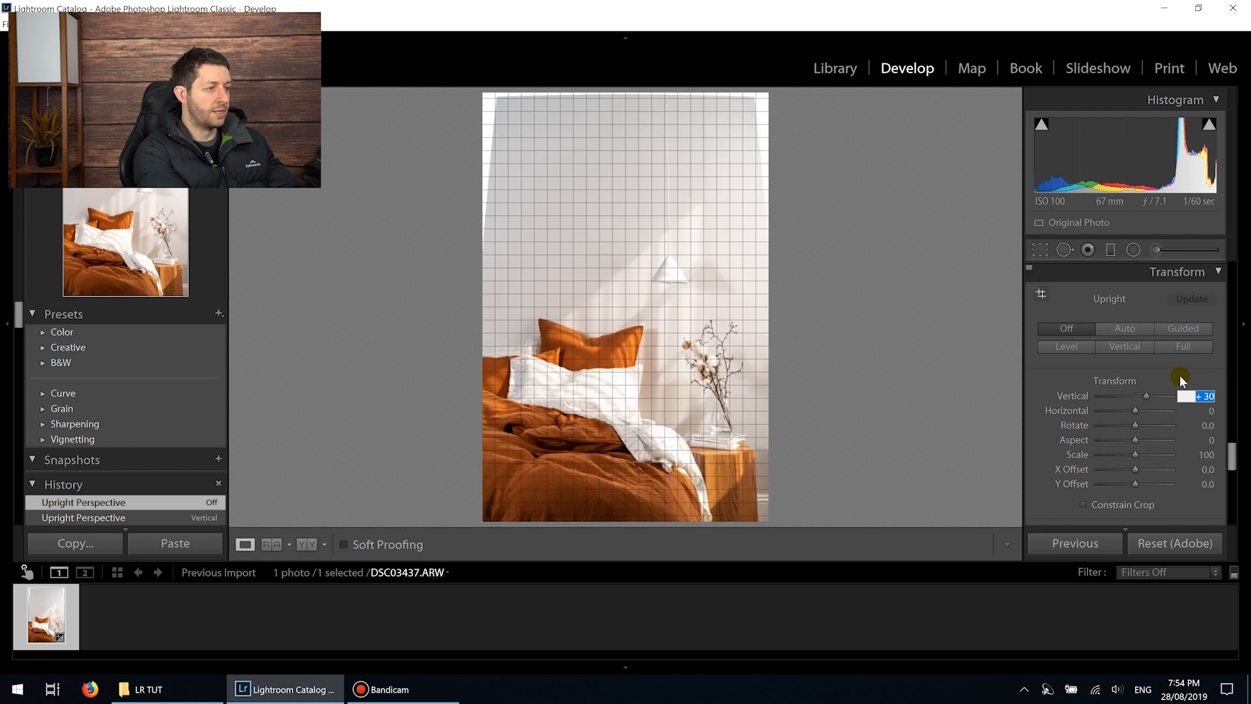
text(0)
key(Return)
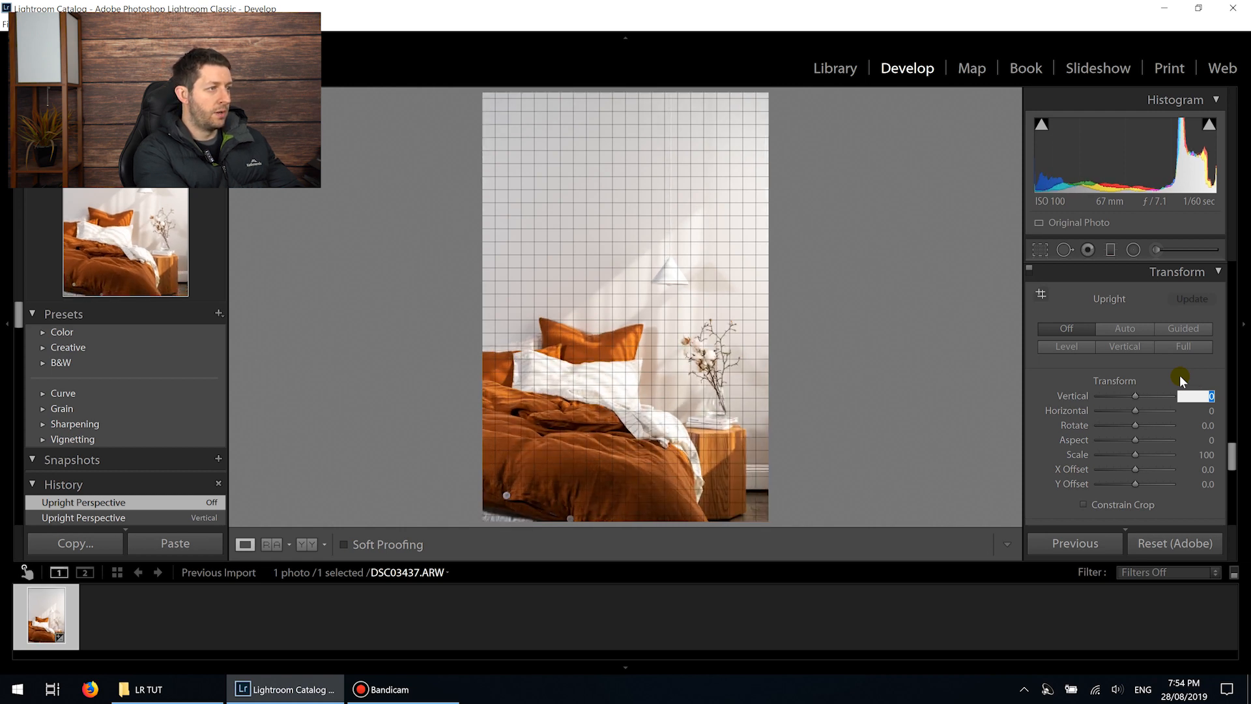
Try the transform Aspect at +68, X Offset at 18 and Y Offset at about 3, resetting each to 0
drag(1138, 443, 1161, 442)
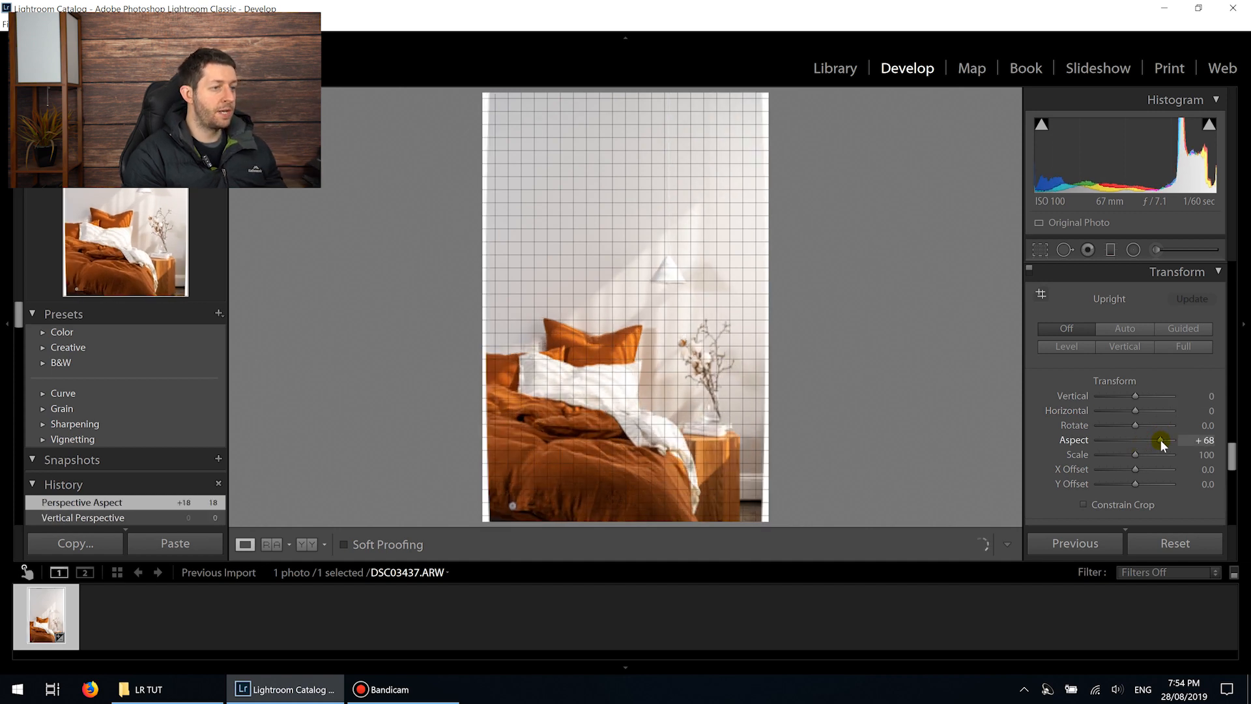
double_click(1160, 439)
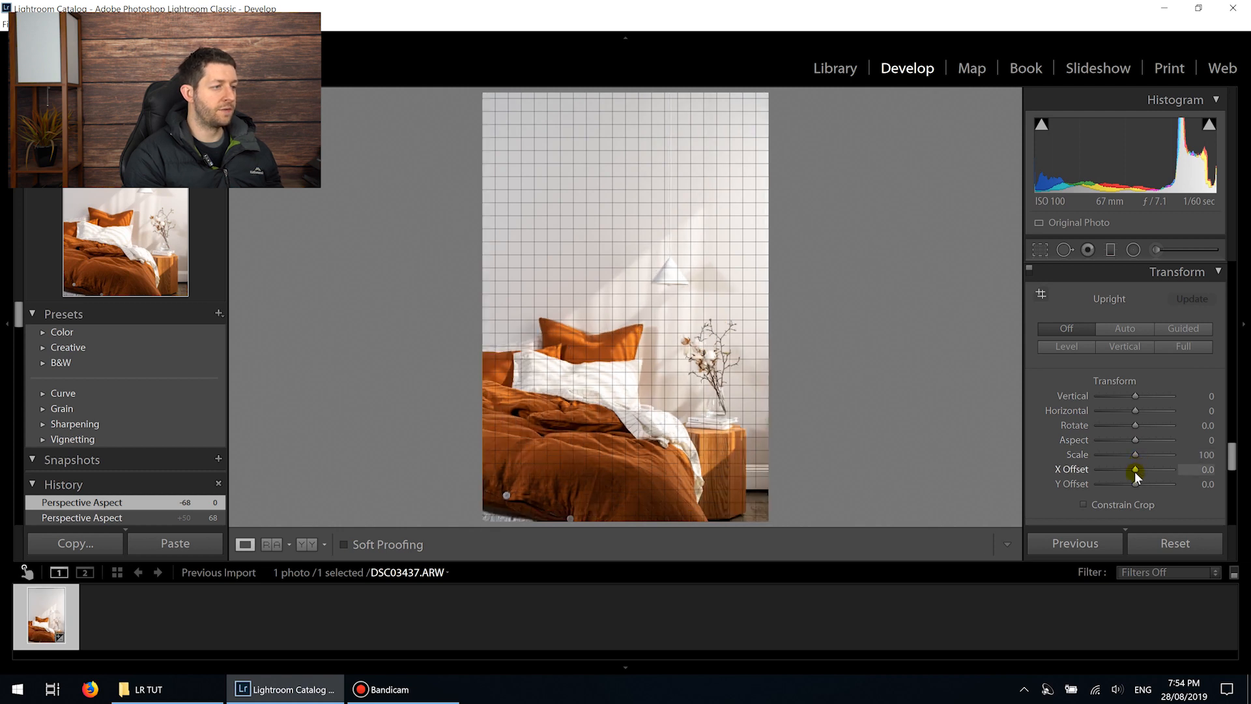
drag(1135, 471, 1136, 486)
double_click(1142, 470)
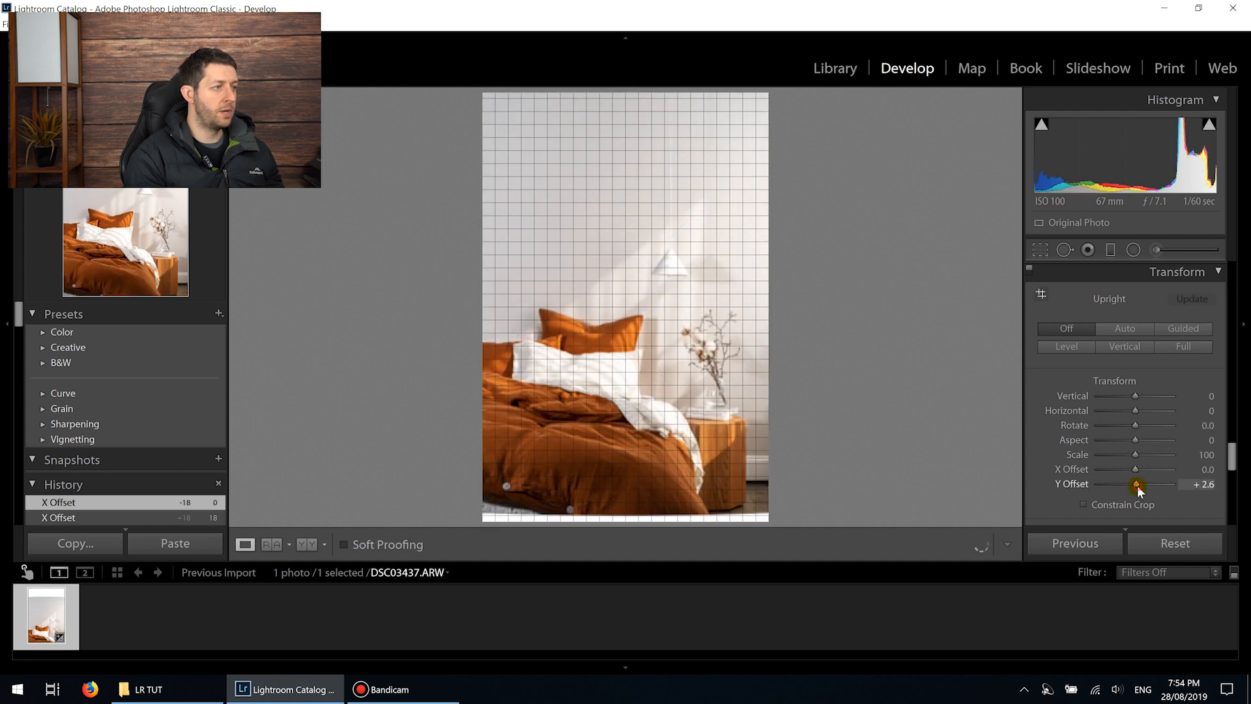
double_click(1136, 486)
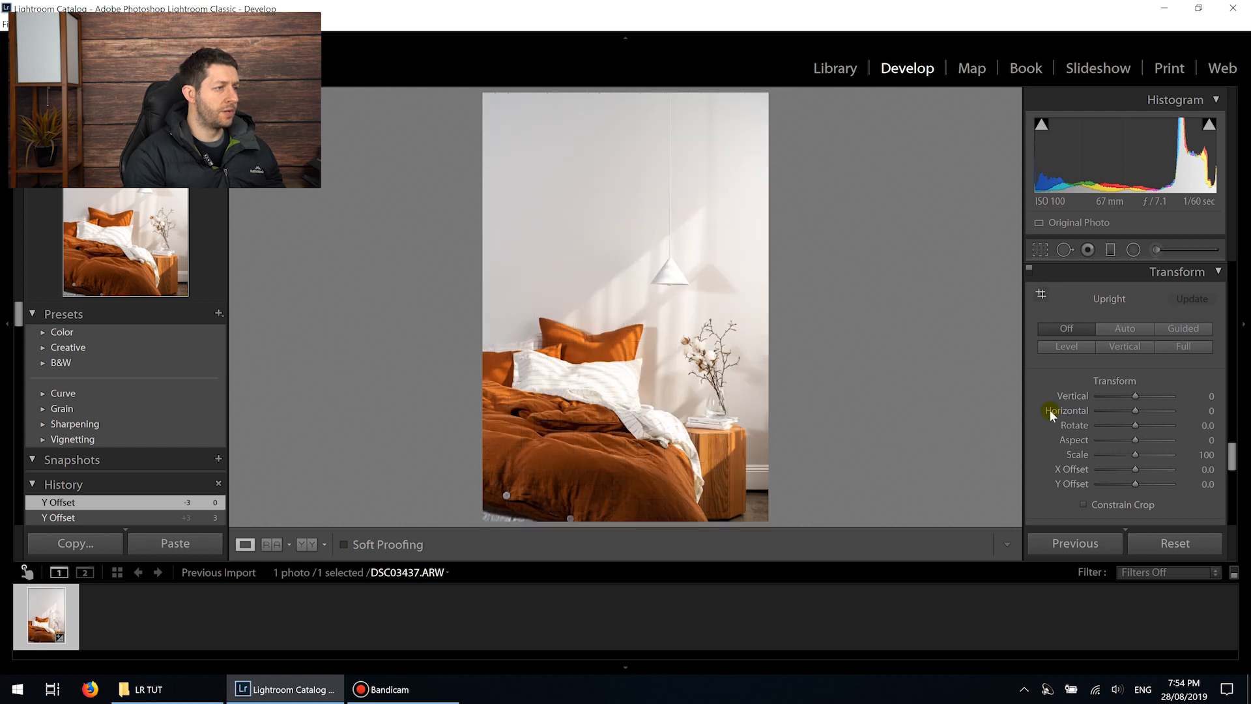
Try a post-crop vignette with Amount -25, Midpoint 51, Roundness -6 and Feather 56, and set Amount back to 0
scroll(1046, 412, down, 3)
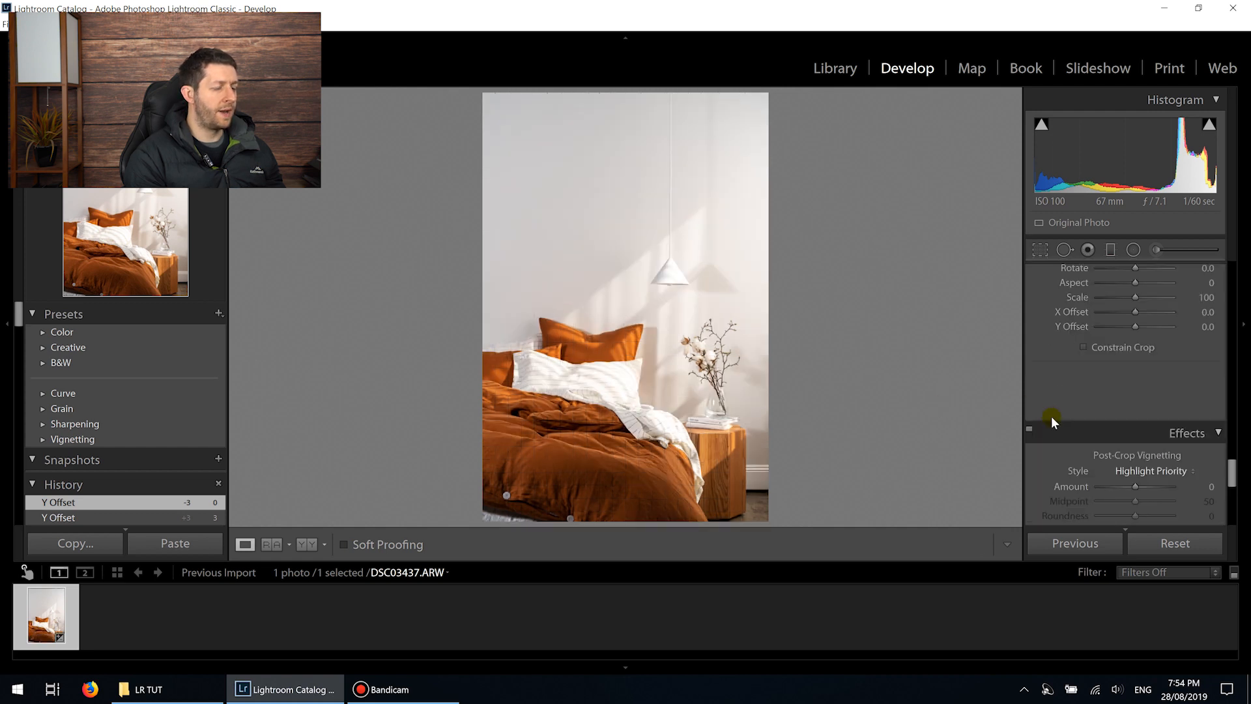
scroll(1051, 417, down, 2)
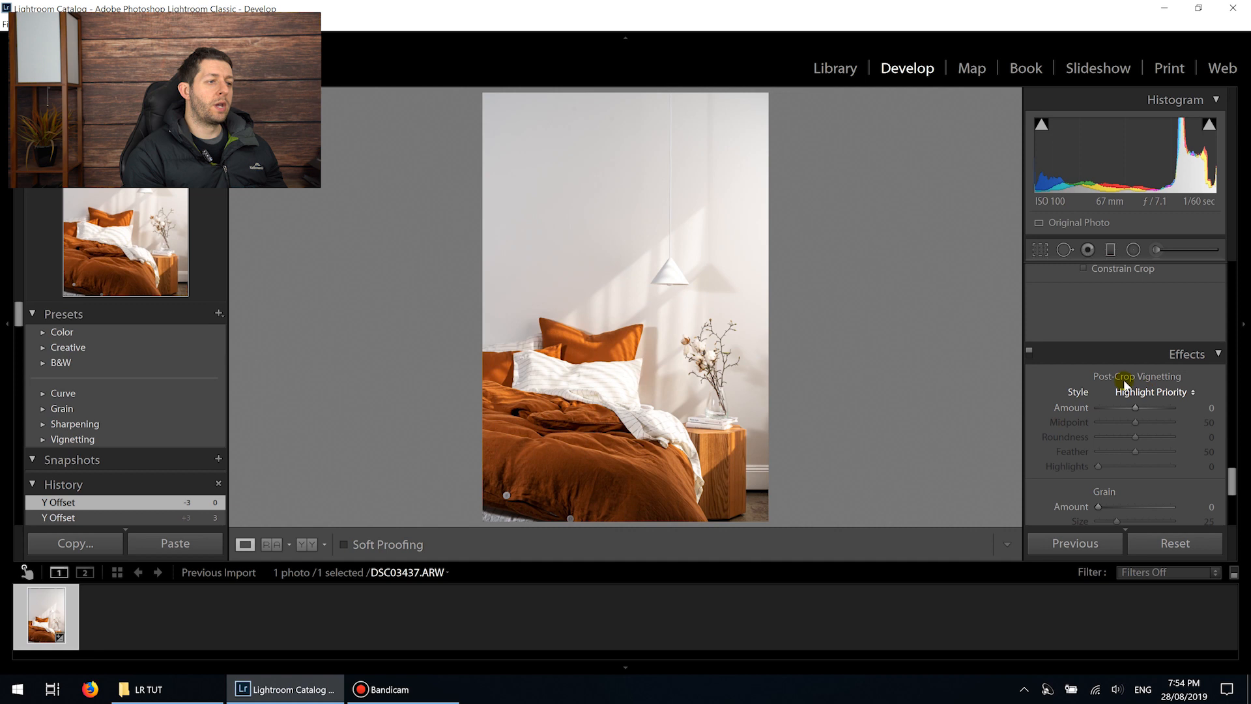
scroll(1124, 382, down, 2)
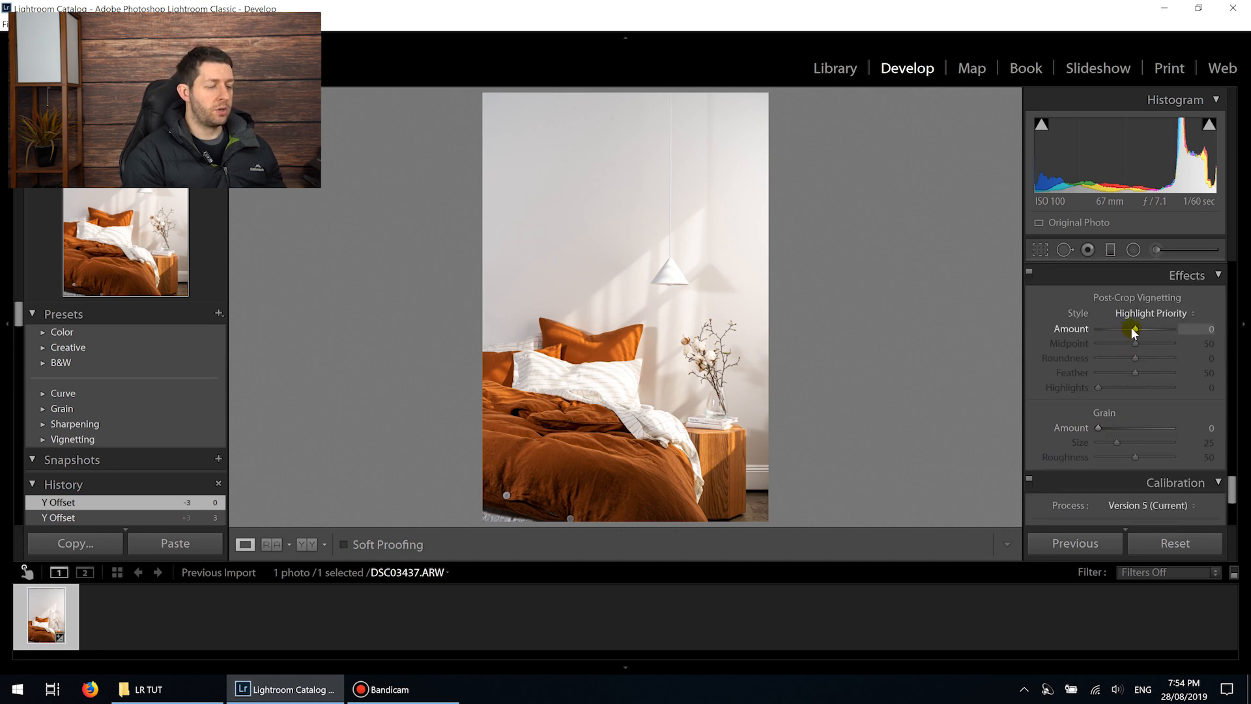
drag(1131, 329, 1123, 326)
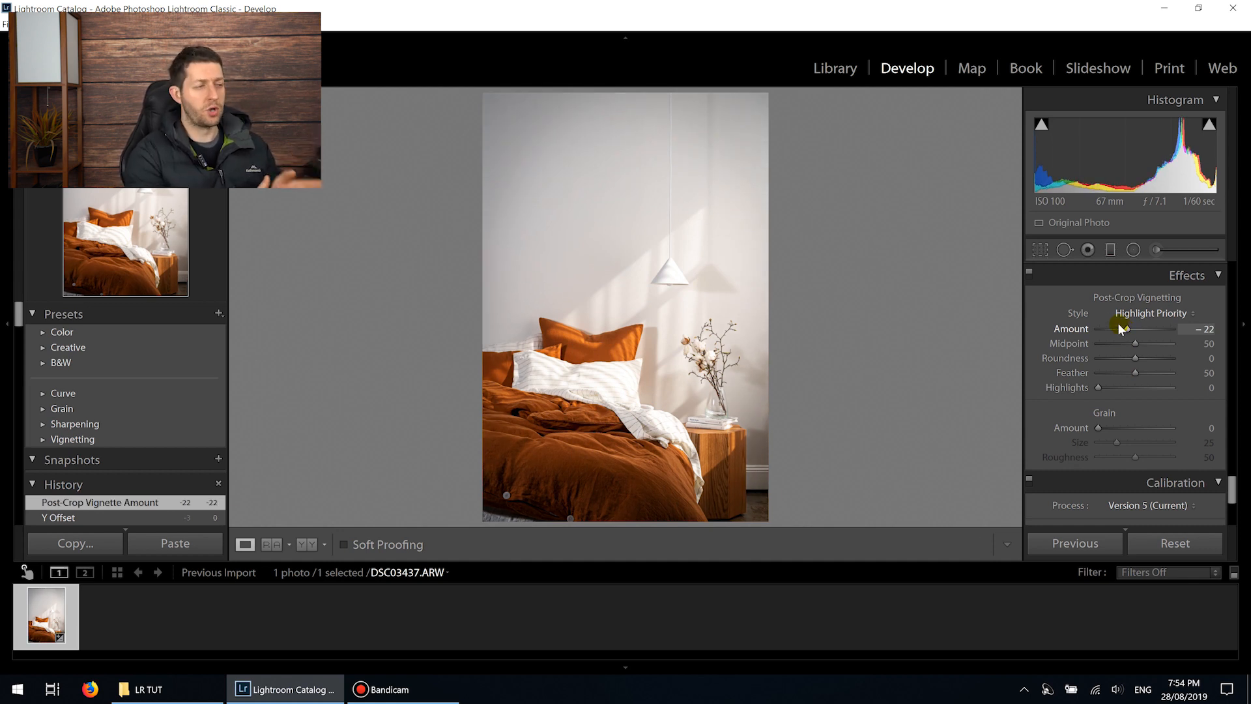
drag(1127, 327, 1140, 365)
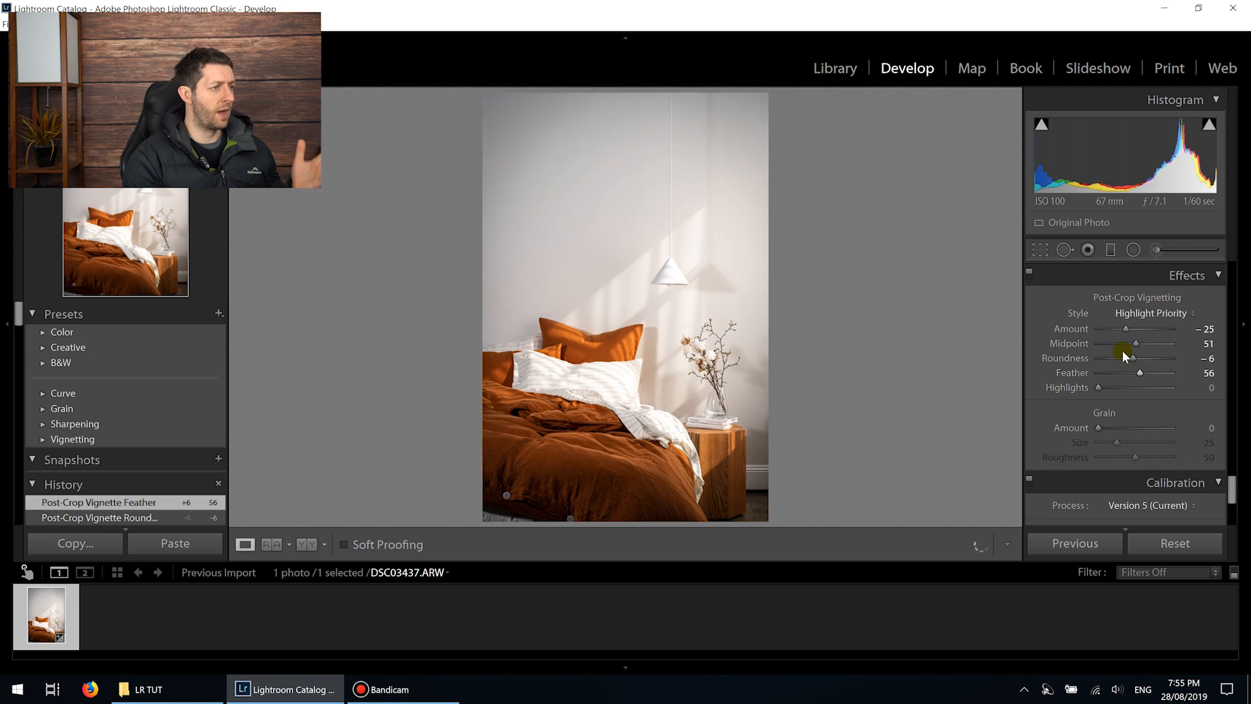
drag(1125, 330, 1135, 335)
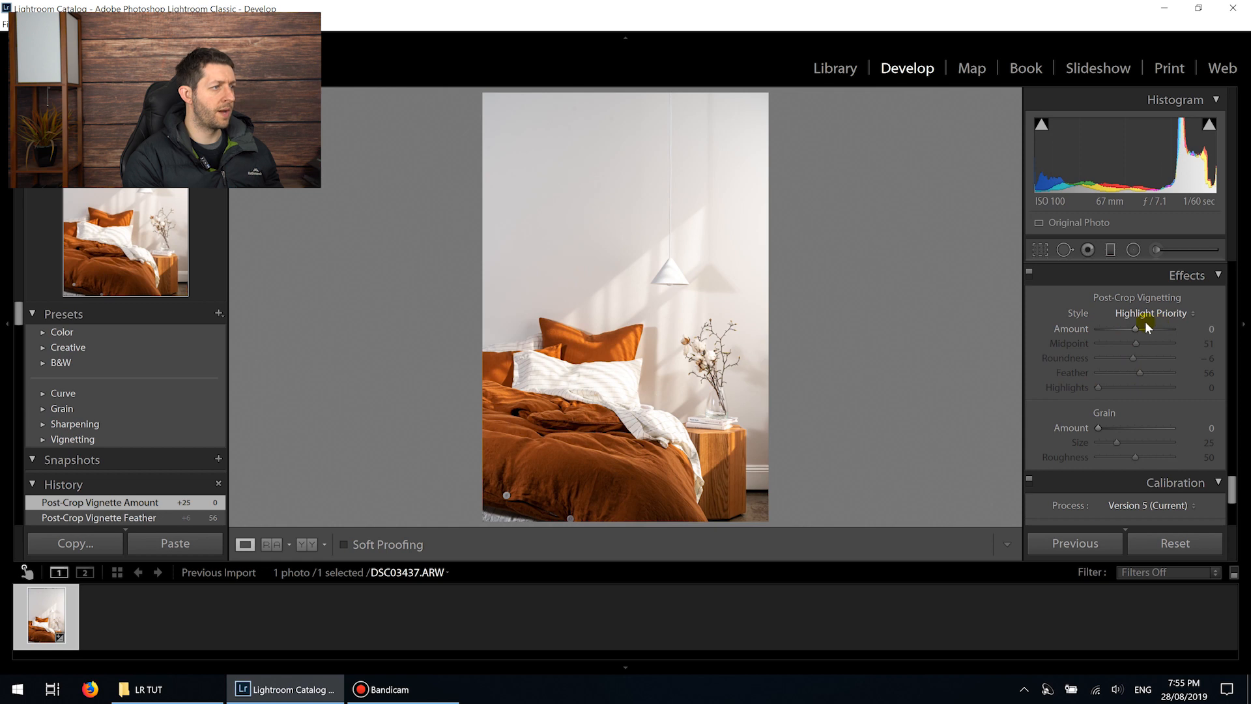
Try adding grain in the Effects adjustments, and reset the grain Amount to 0
scroll(1106, 360, down, 3)
drag(1105, 350, 1124, 349)
double_click(1084, 349)
scroll(1096, 335, down, 3)
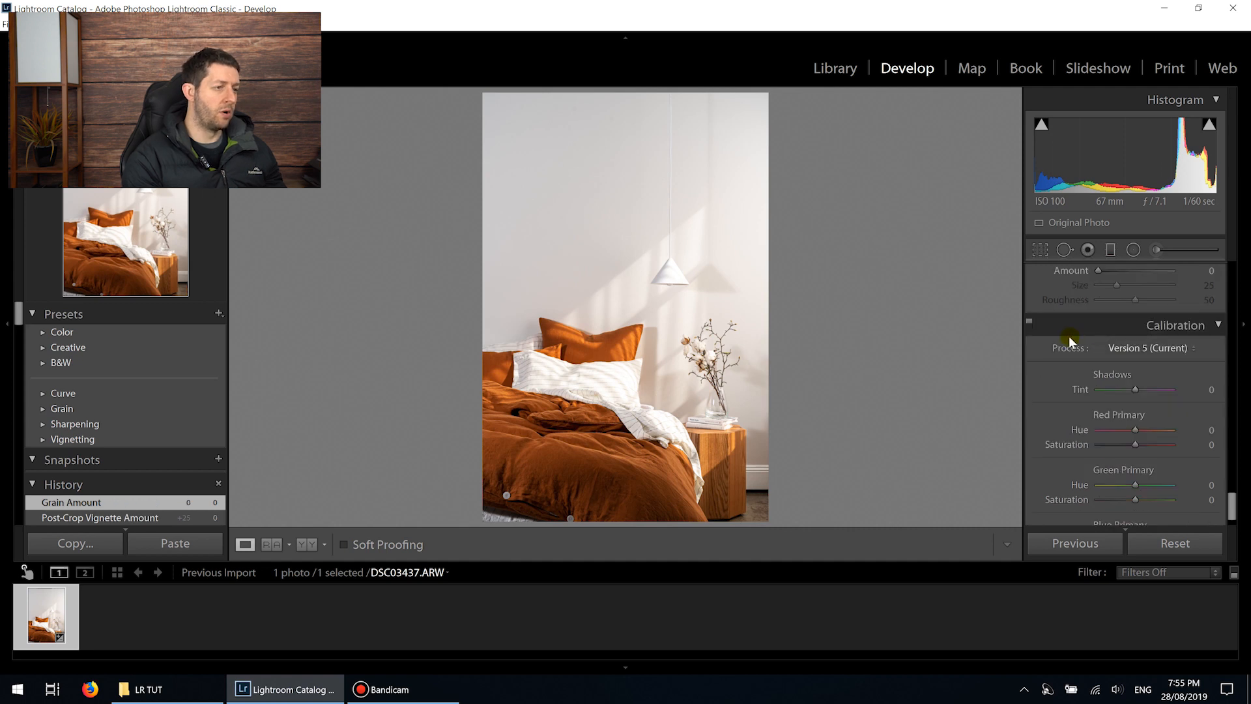
scroll(1075, 332, down, 2)
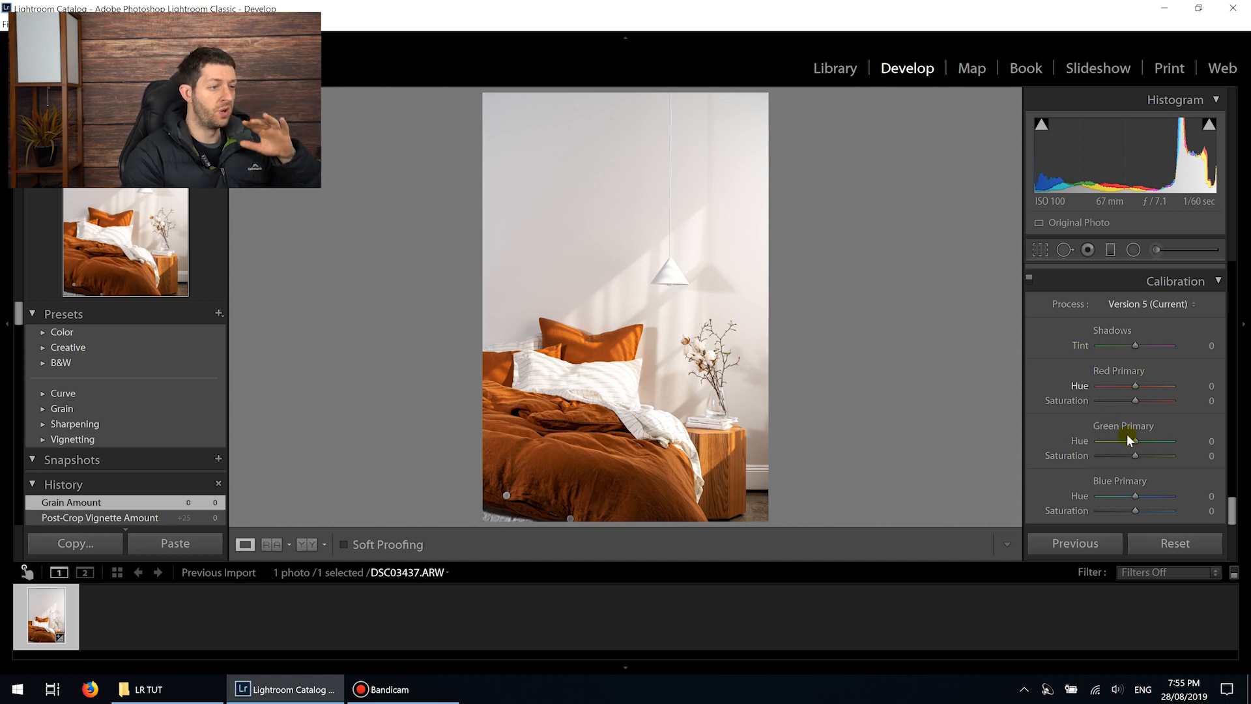
Keep the crop aspect at Original and try resizing the crop frame from its lower-right corner
drag(1230, 513, 1230, 273)
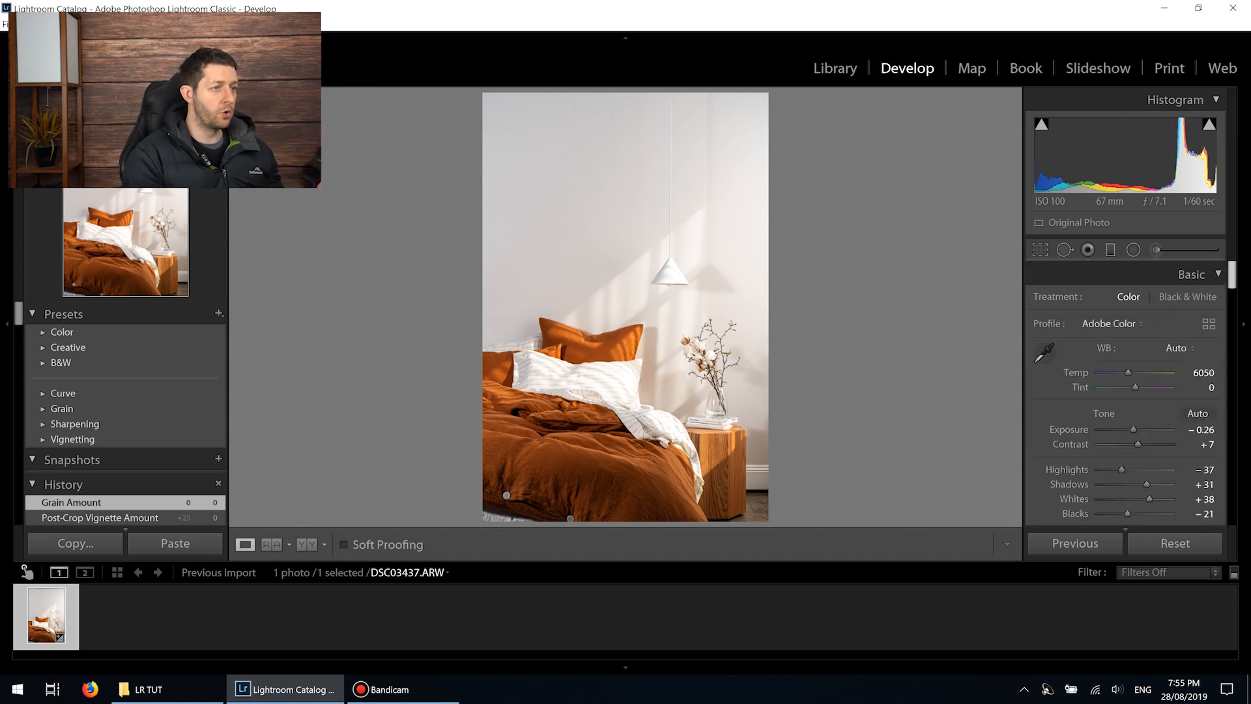
click(1040, 252)
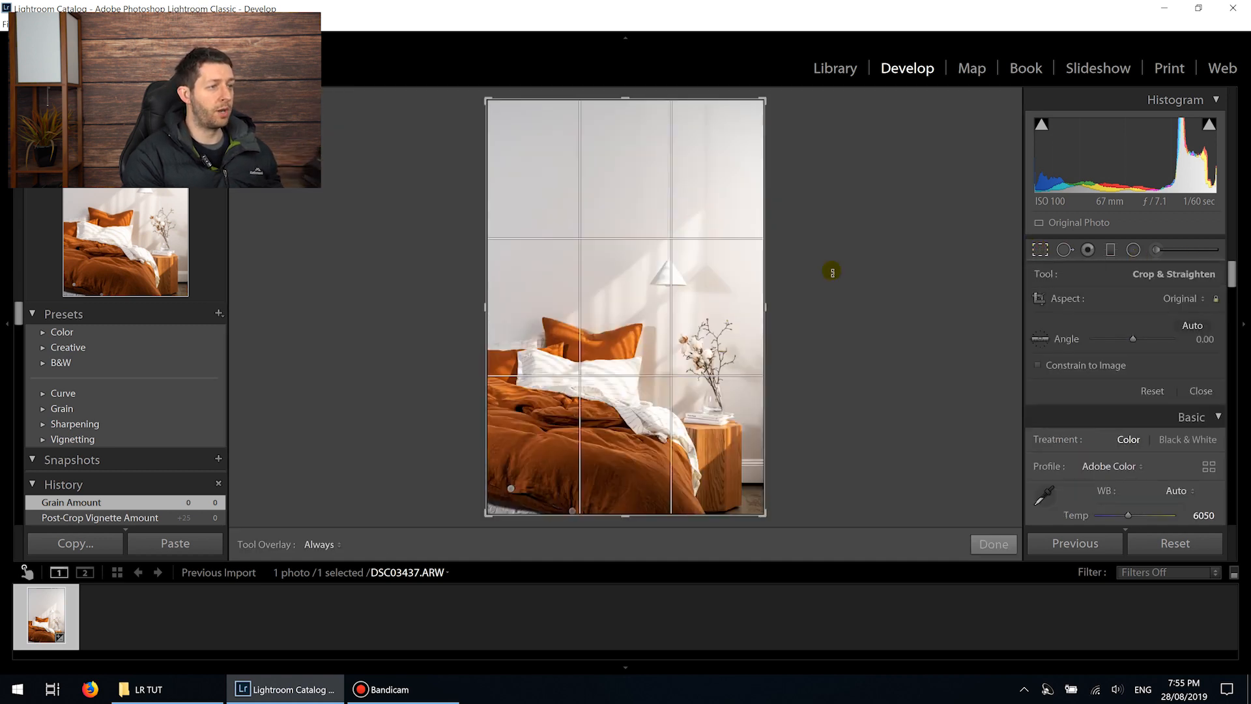
click(1193, 300)
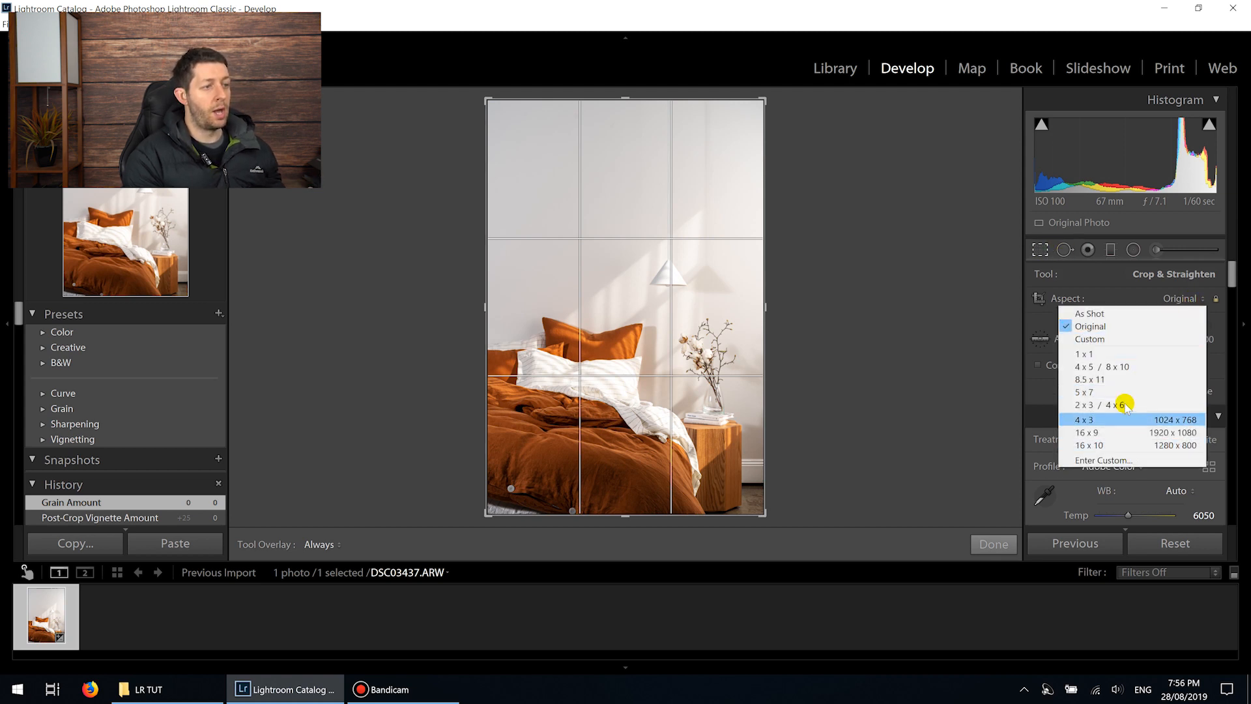
click(1103, 328)
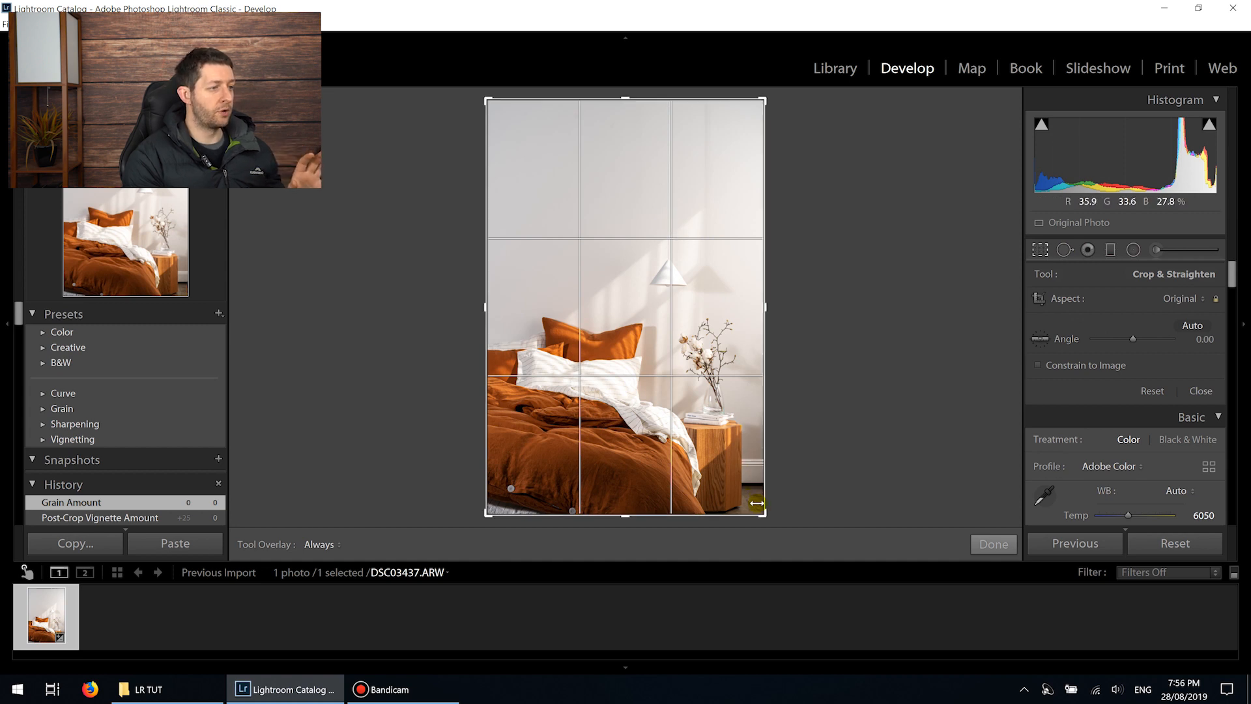
mouse_move(761, 515)
mouse_down()
mouse_move(716, 449)
mouse_move(762, 464)
mouse_move(731, 432)
mouse_move(783, 507)
mouse_up()
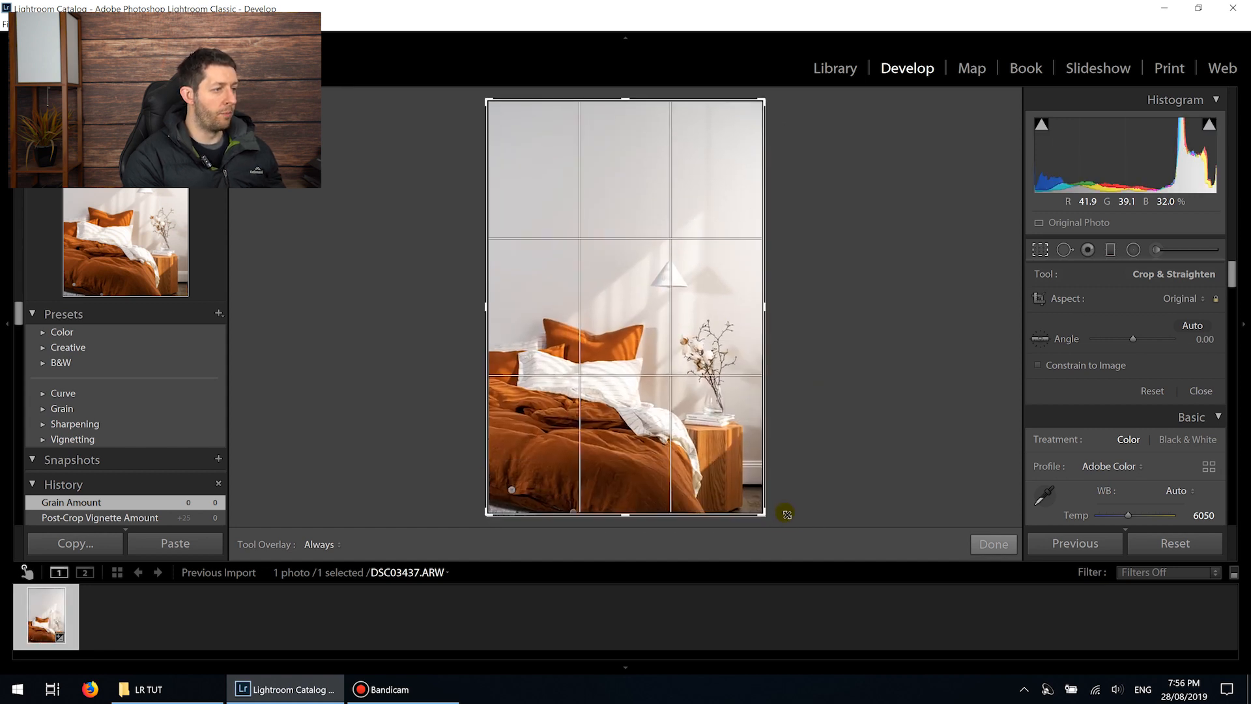
Unlock the crop aspect ratio, try trimming the photo's right edge, and restore the full frame
click(1202, 297)
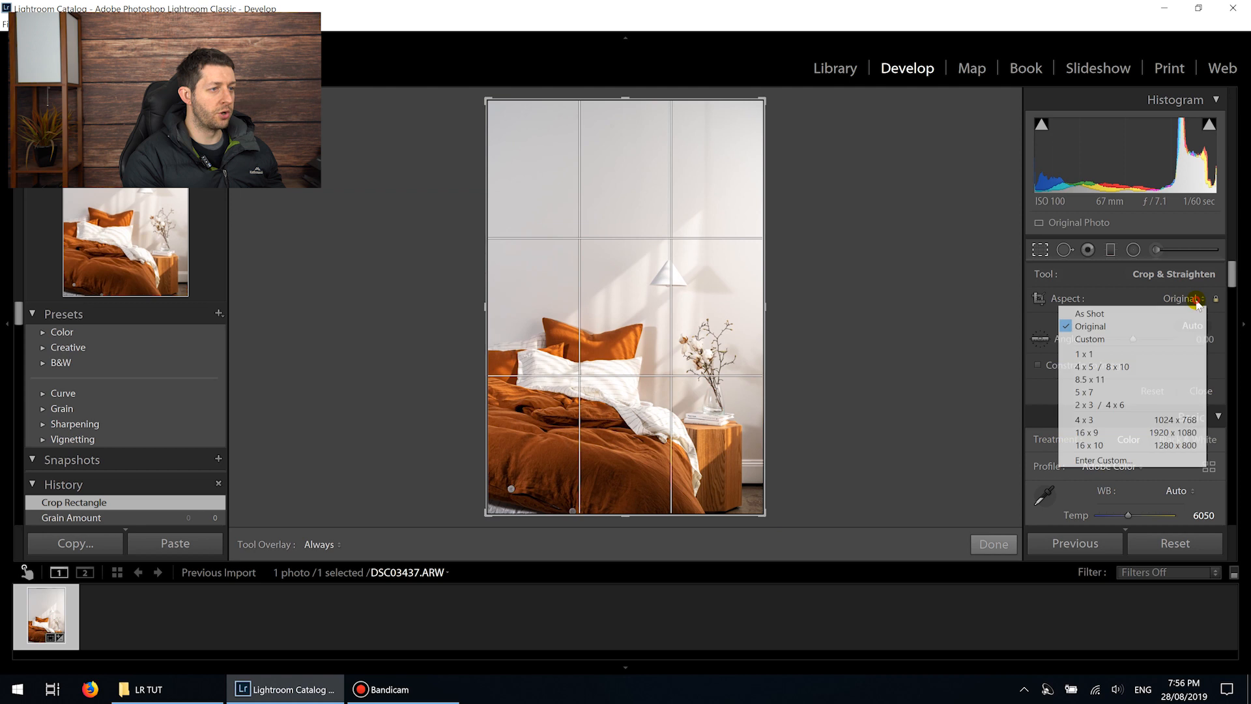
click(1215, 299)
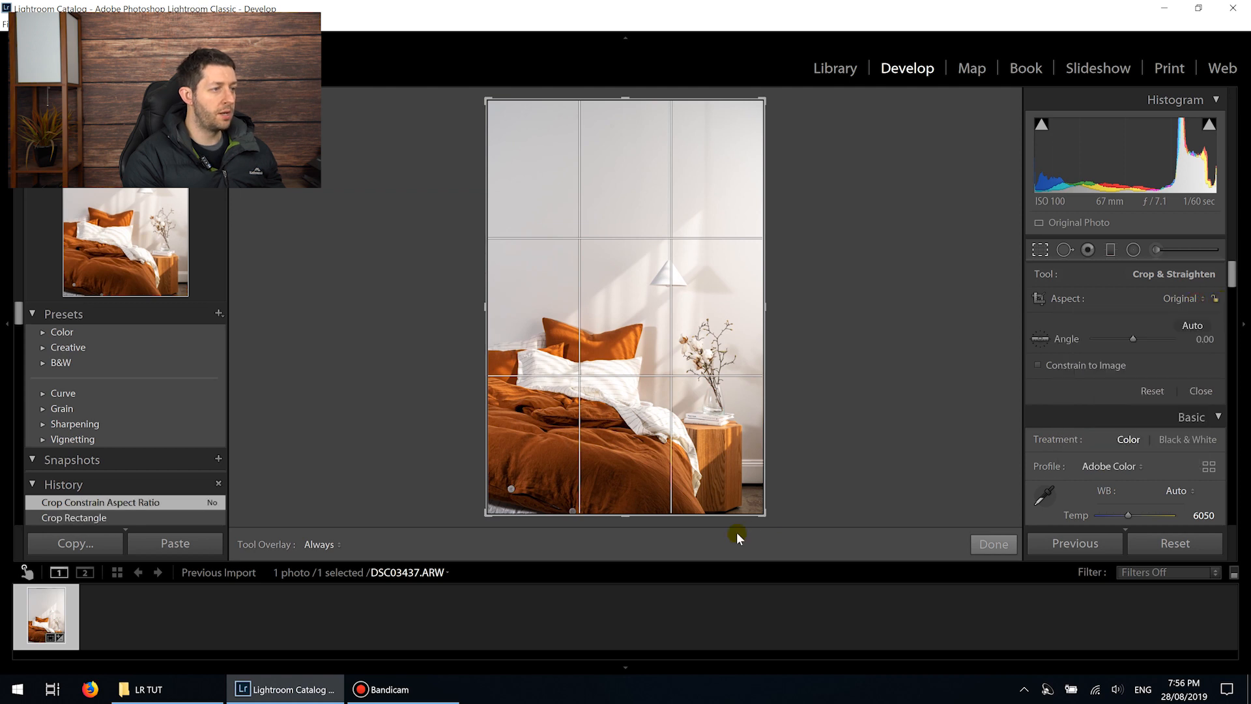
mouse_move(770, 512)
mouse_down()
mouse_move(749, 400)
mouse_move(704, 365)
mouse_move(693, 445)
mouse_move(709, 478)
mouse_move(757, 514)
mouse_up()
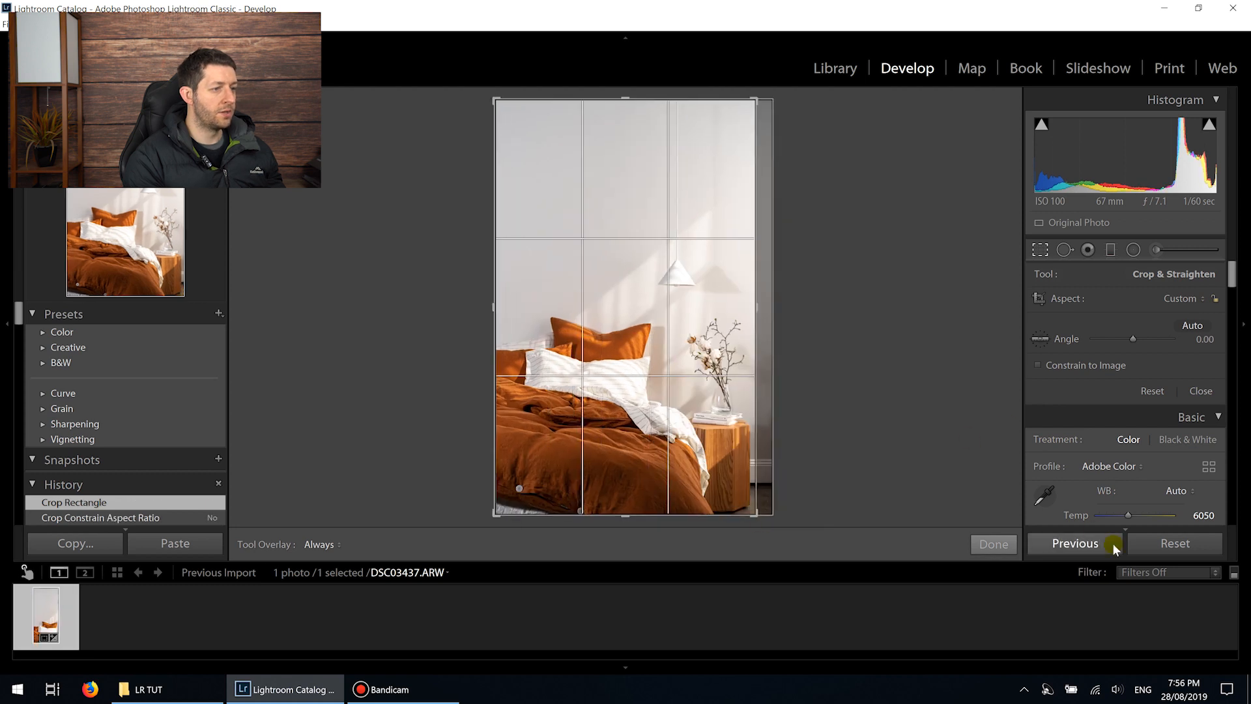
key(Return)
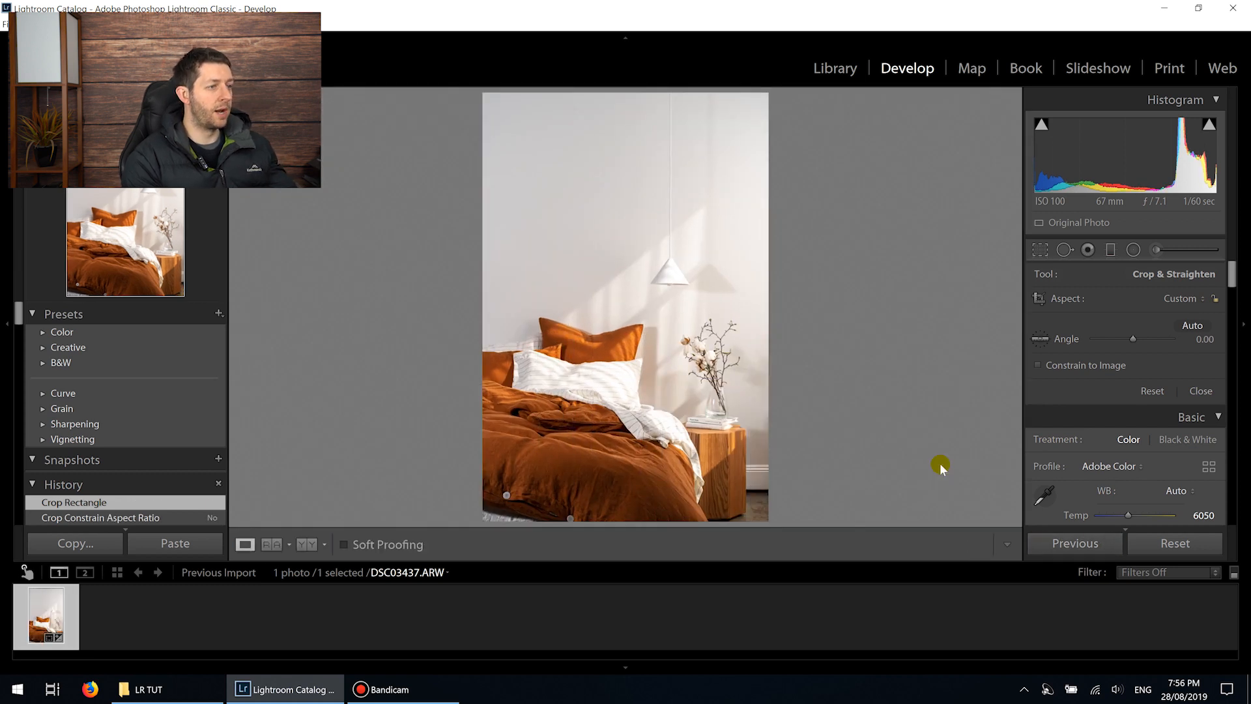
Heal two spots on the wall between the orange pillow and the cotton branches, using a Heal brush of size 27
click(1062, 250)
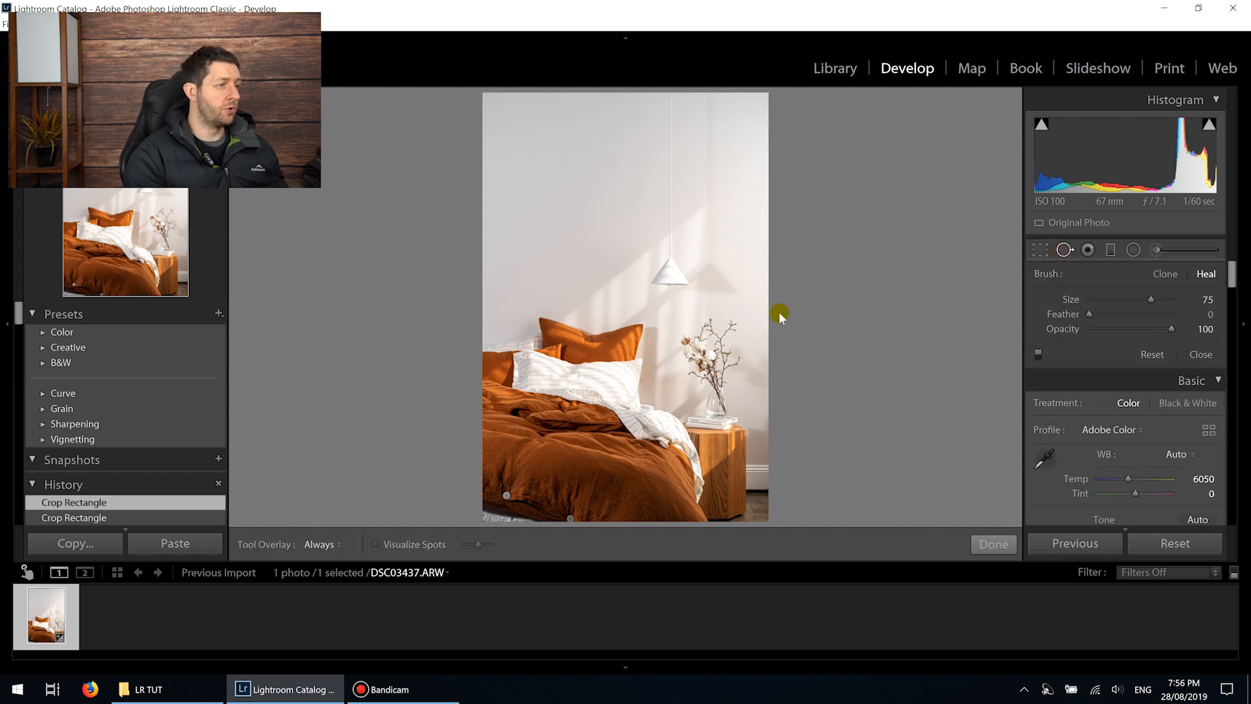
click(992, 544)
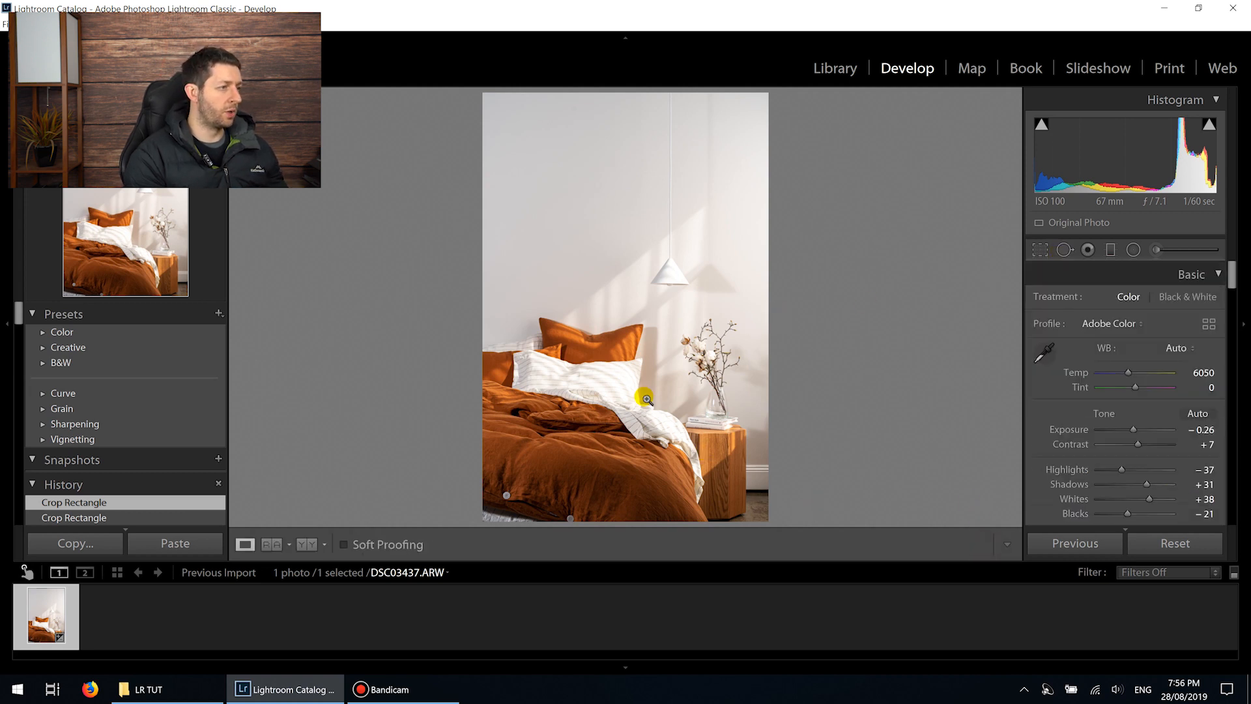
click(643, 374)
drag(714, 257, 712, 354)
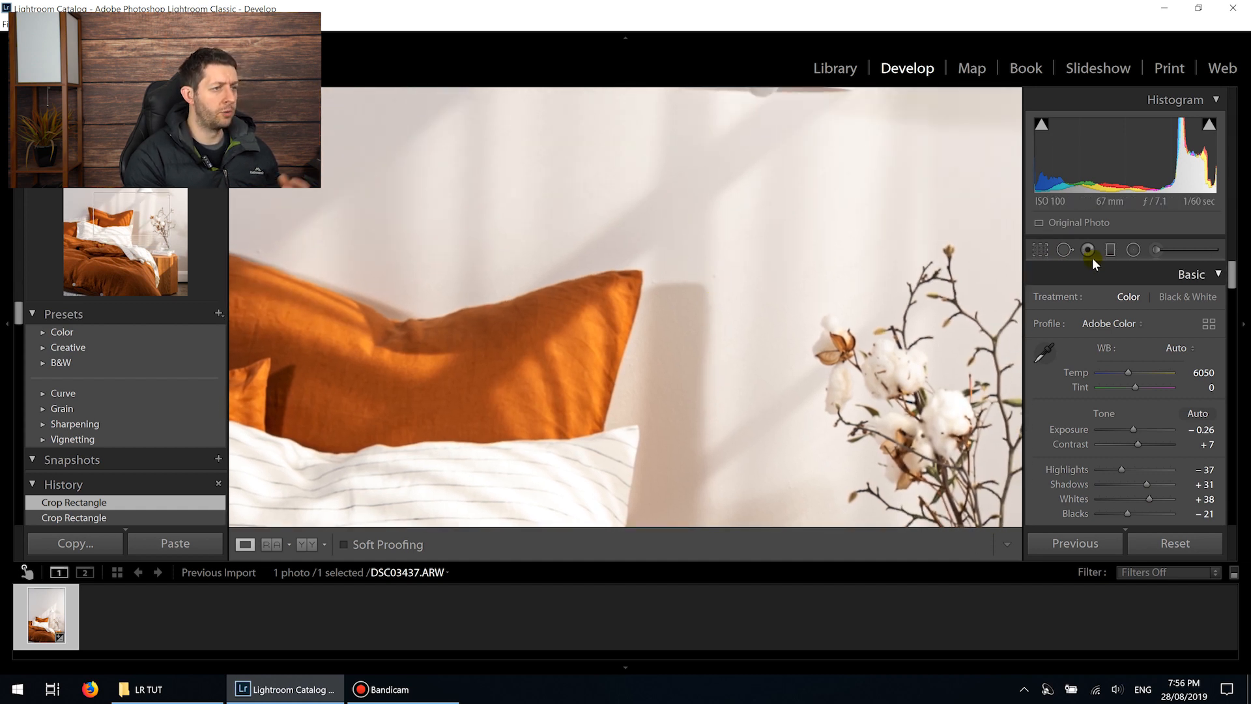
click(1064, 251)
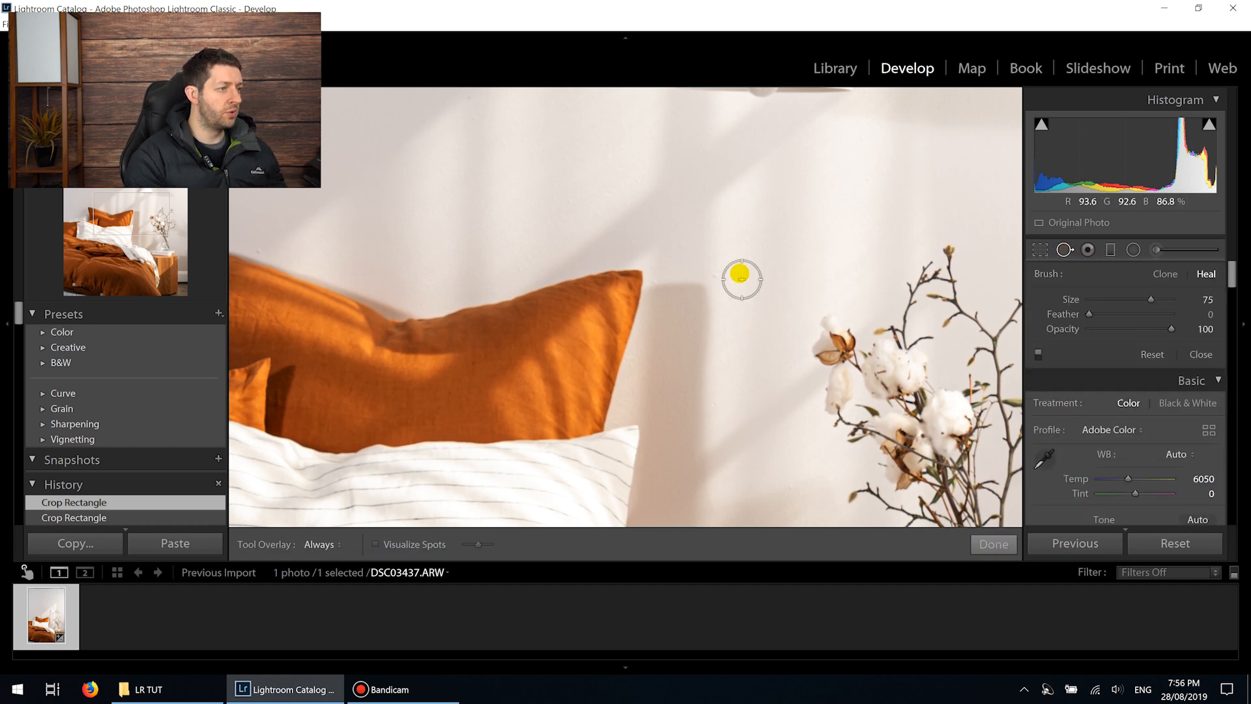
click(1112, 299)
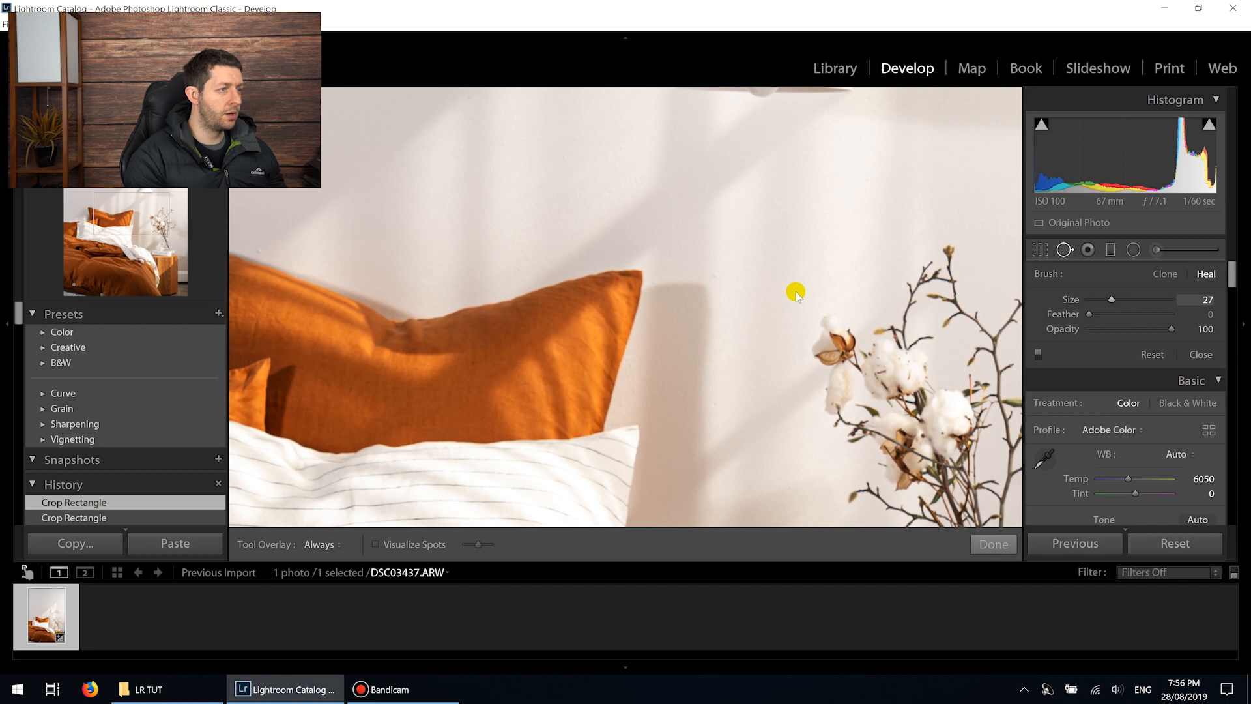
click(713, 276)
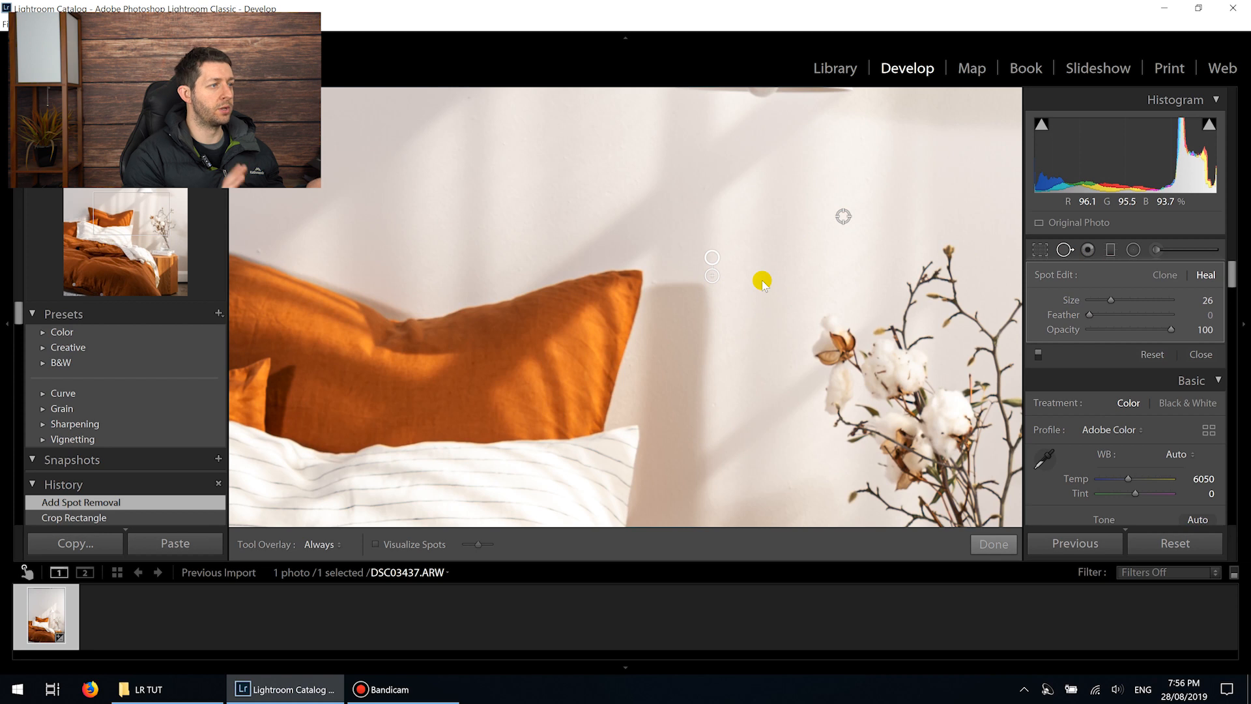
click(843, 216)
click(994, 543)
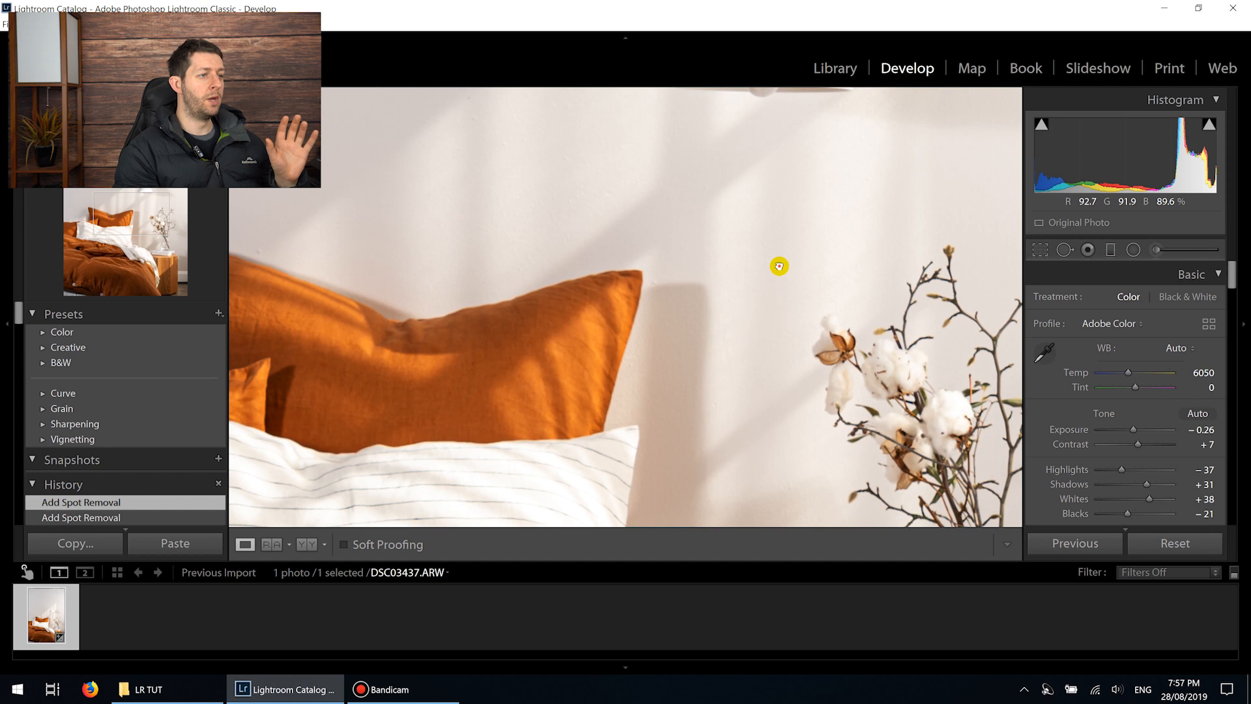
click(780, 267)
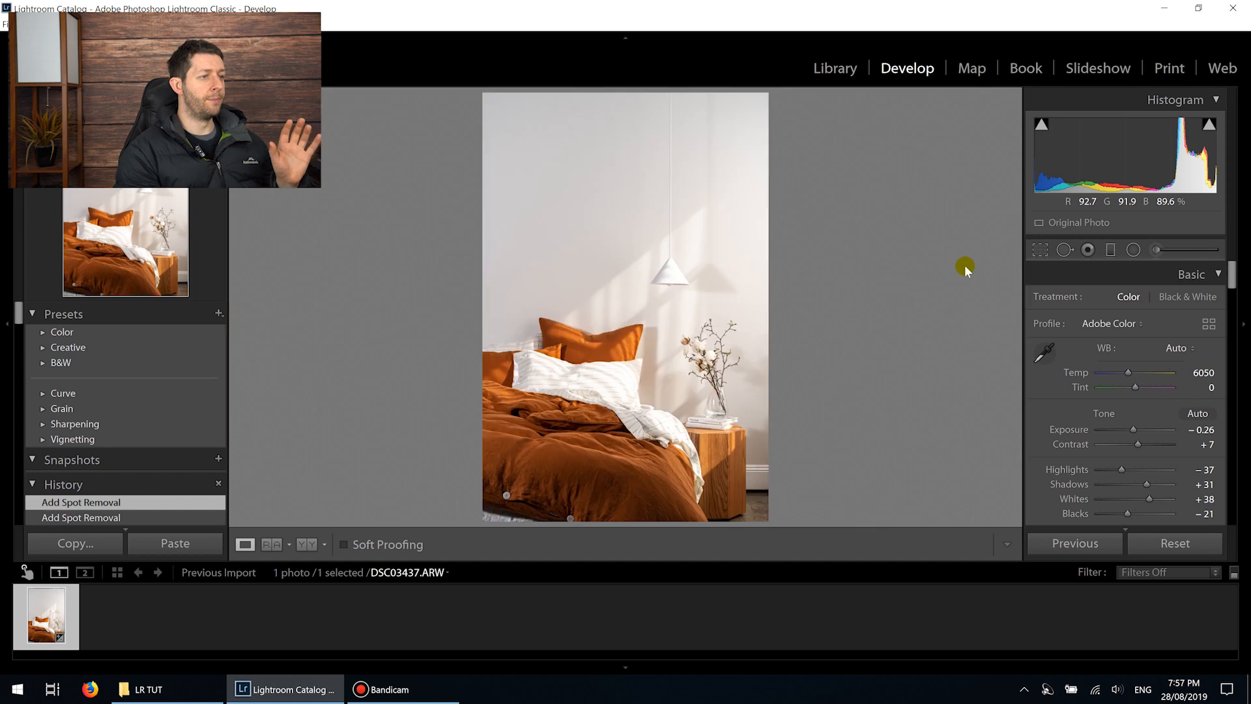
Add a graduated filter from the photo's top edge down to the pillows, and set its Exposure to 0
click(1111, 251)
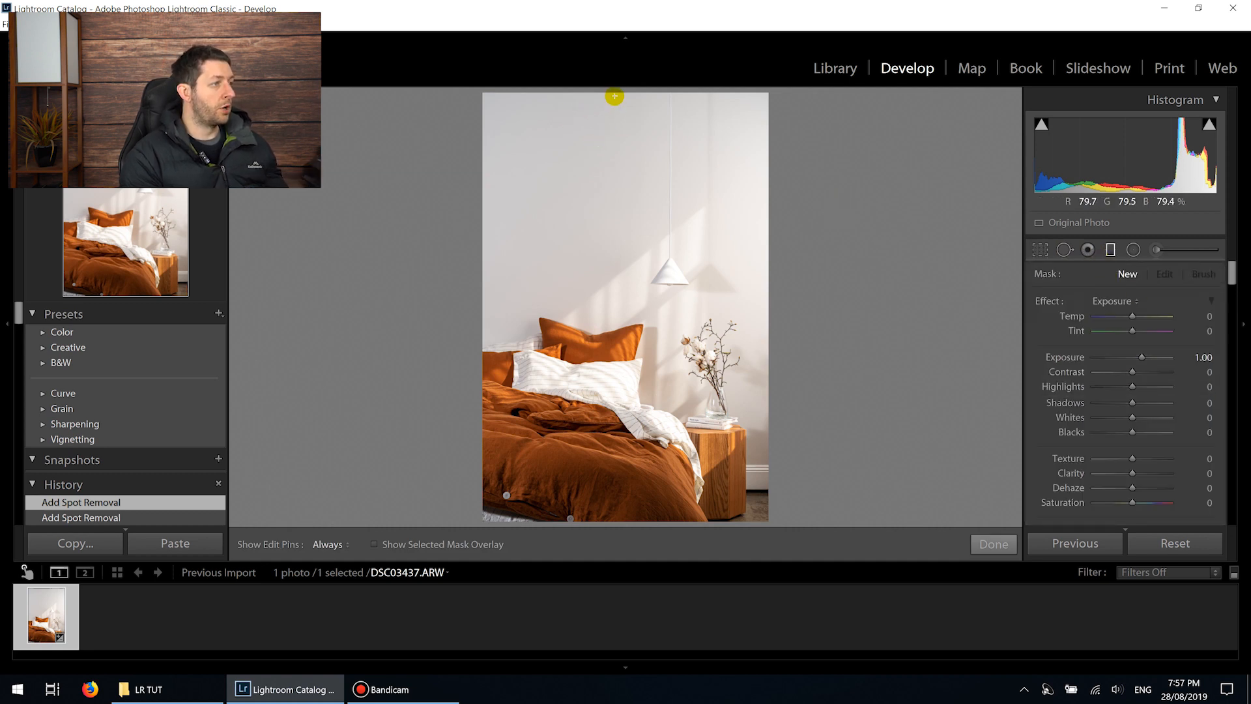
drag(614, 105, 619, 360)
drag(624, 286, 624, 287)
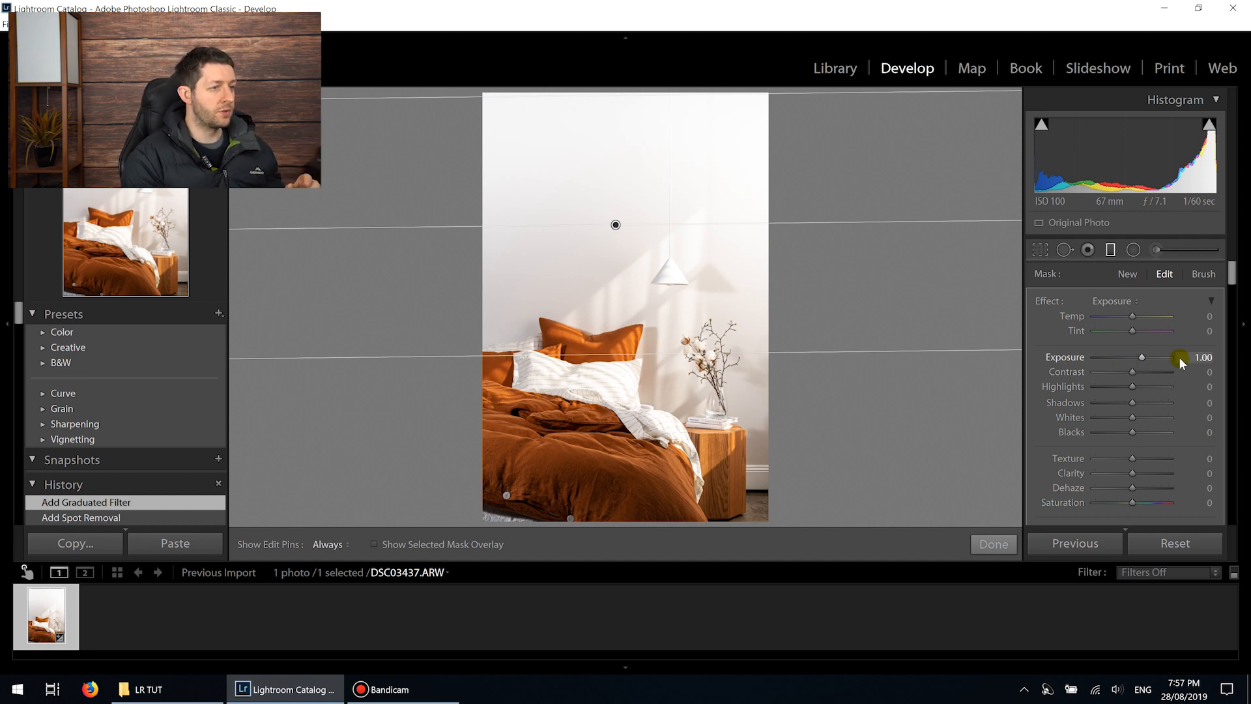
text(0)
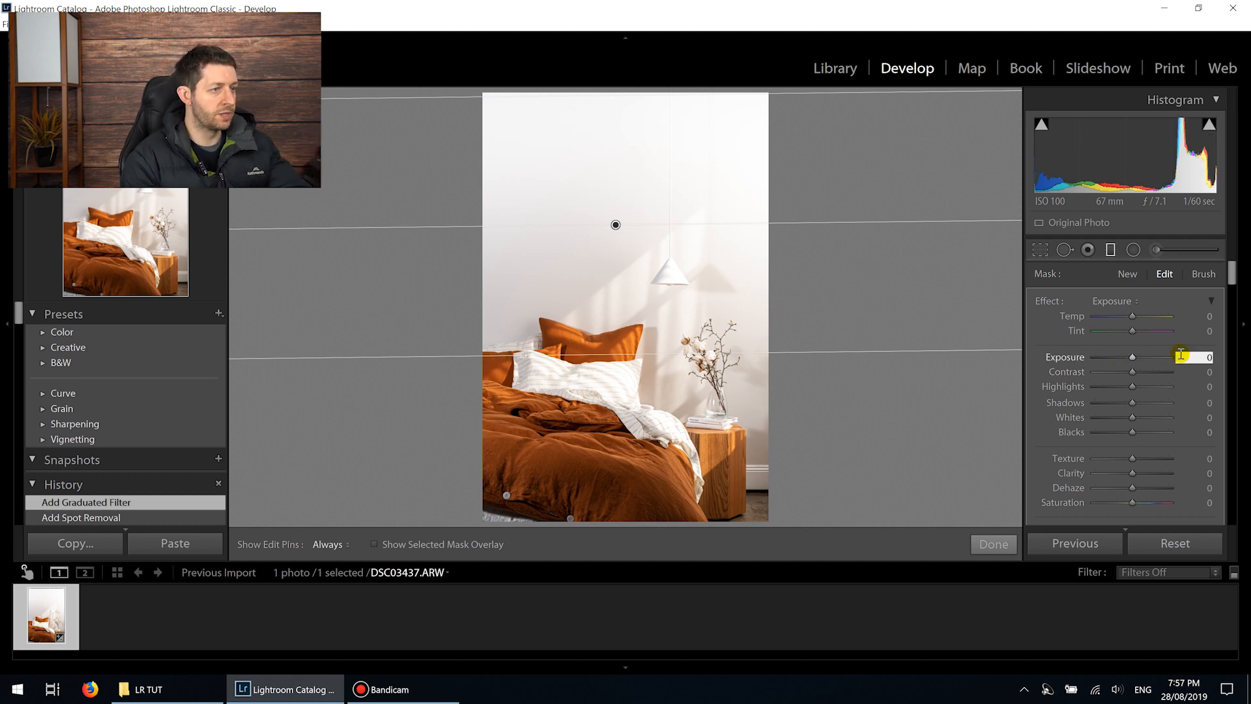
key(Return)
scroll(1078, 439, down, 2)
scroll(1079, 439, up, 2)
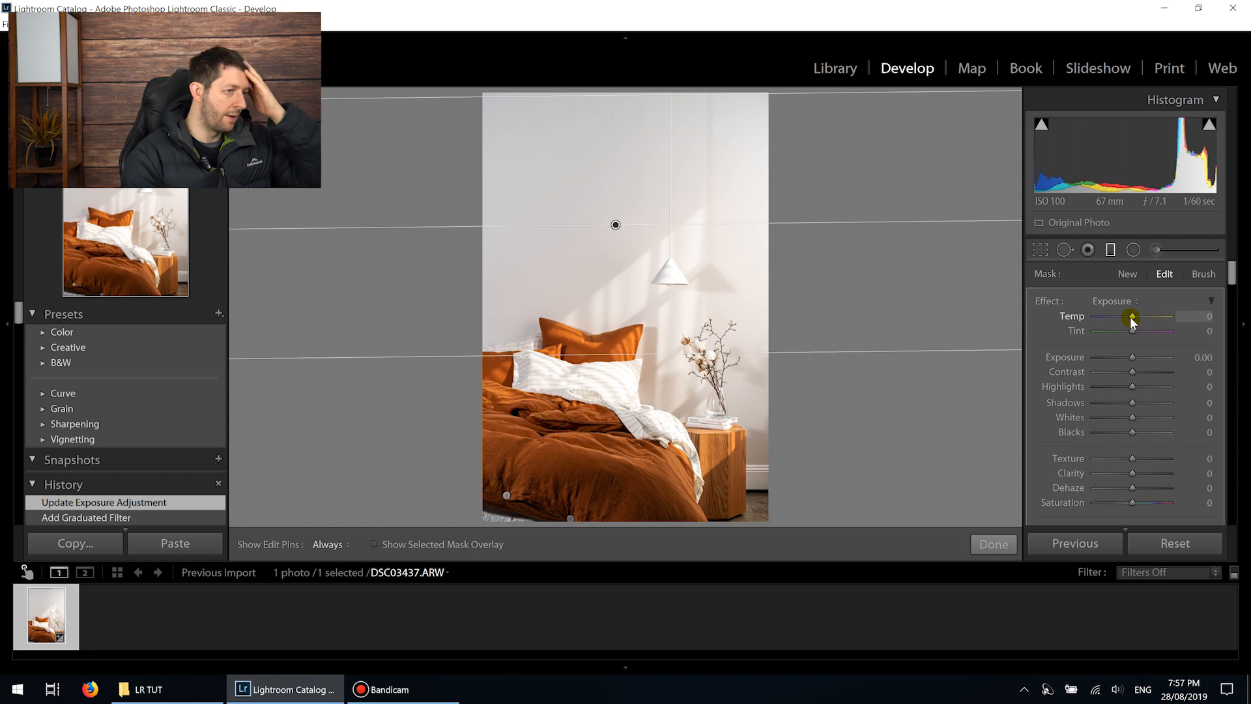
Set the graduated filter's Temp to -100 and Contrast to 15, and finish editing the filter
drag(1130, 316, 1086, 315)
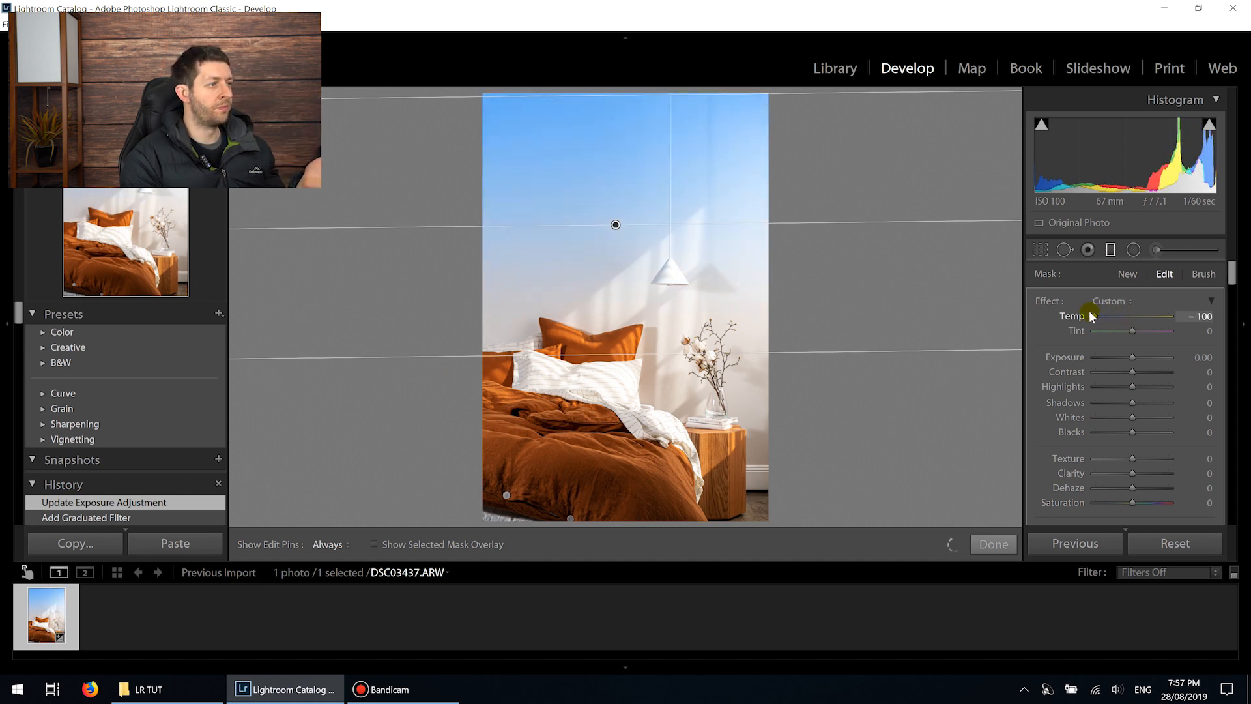
drag(519, 107, 572, 117)
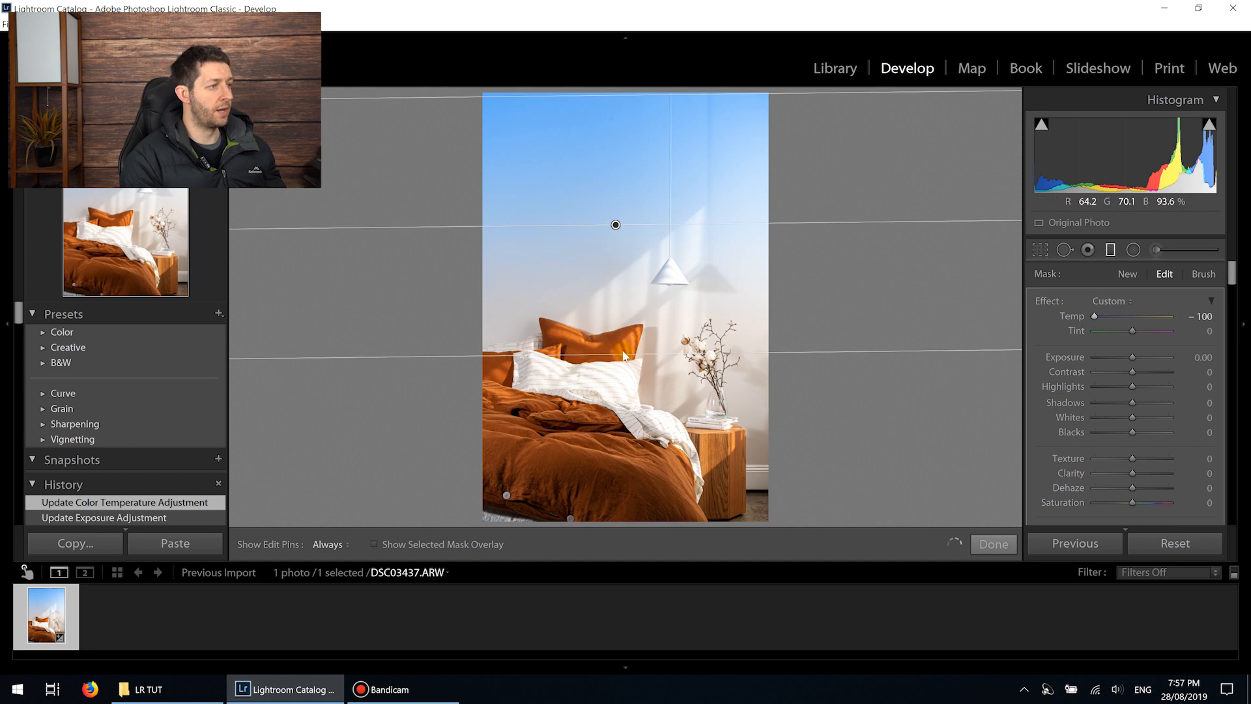
drag(610, 304, 585, 364)
drag(1138, 376, 1140, 374)
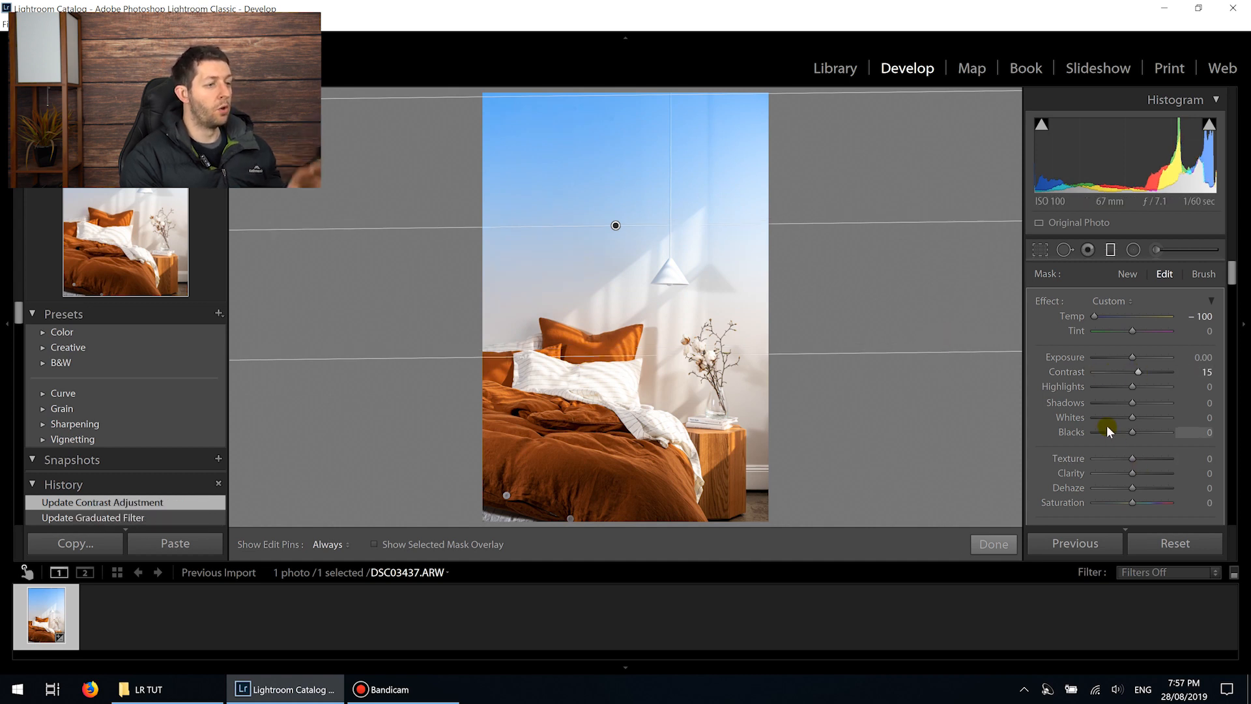
scroll(1106, 425, down, 2)
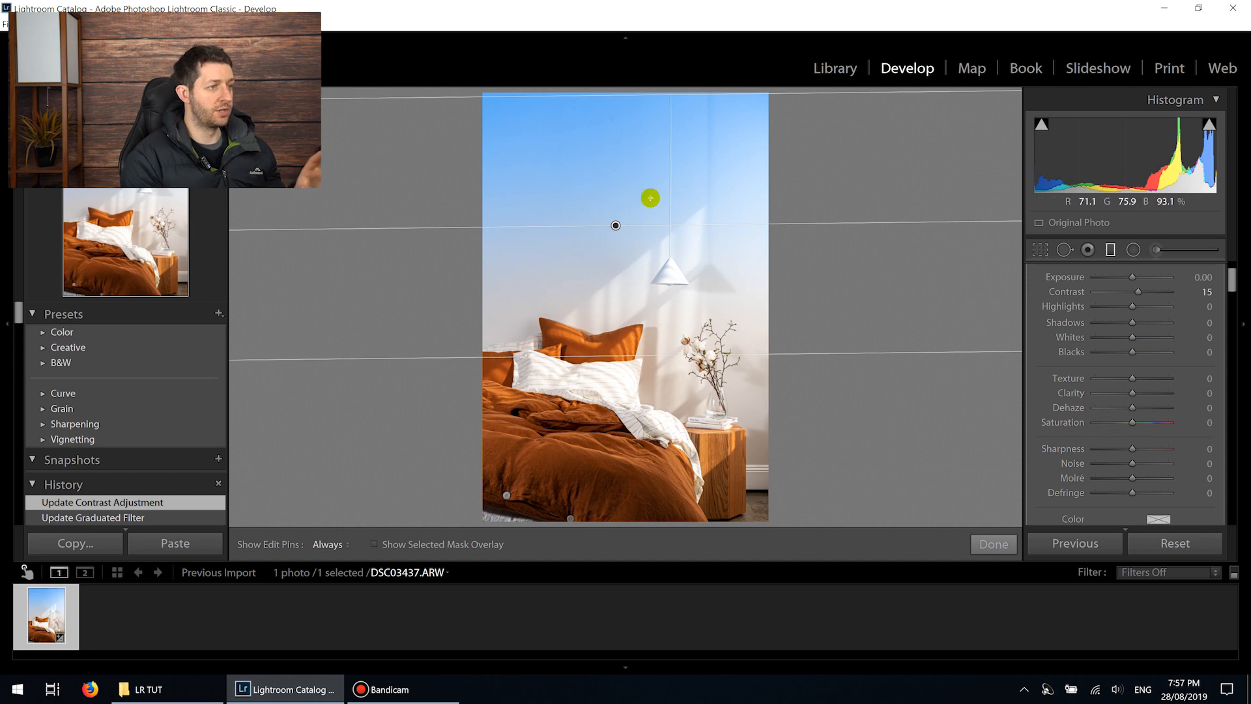
click(994, 545)
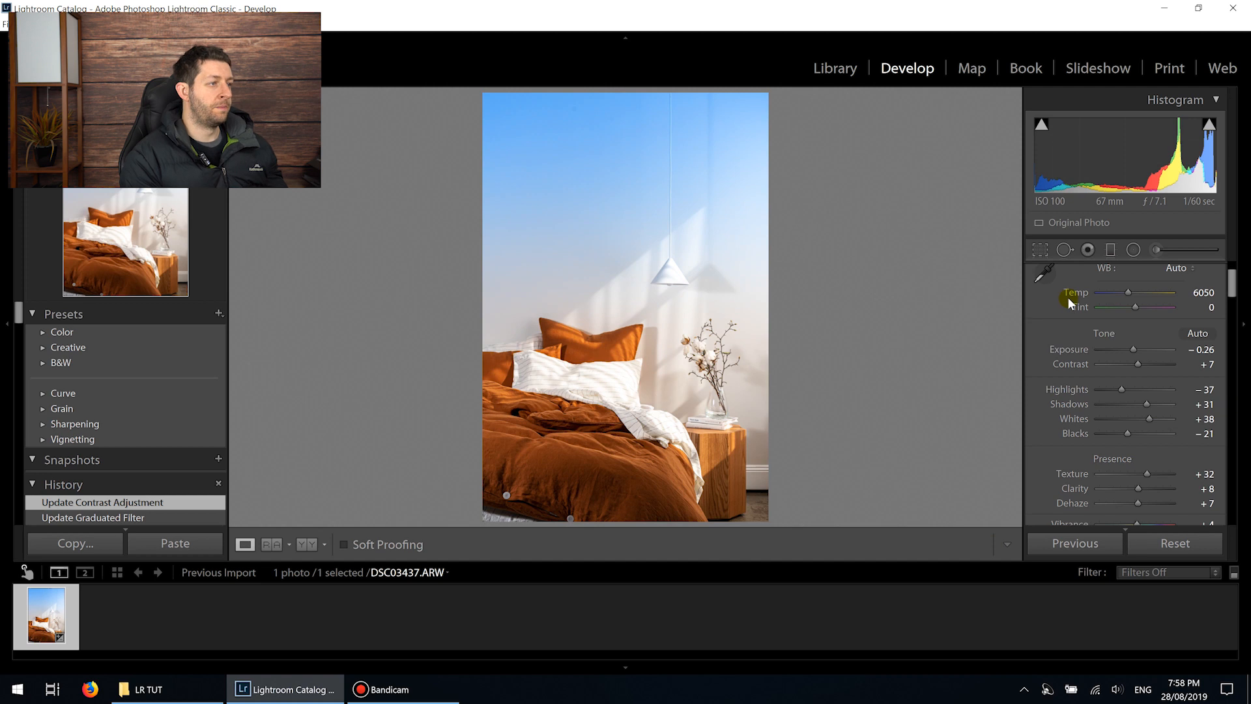
Add a circular radial filter over the pillows, and move and rotate it onto the cotton branches above the bedside table
click(1134, 250)
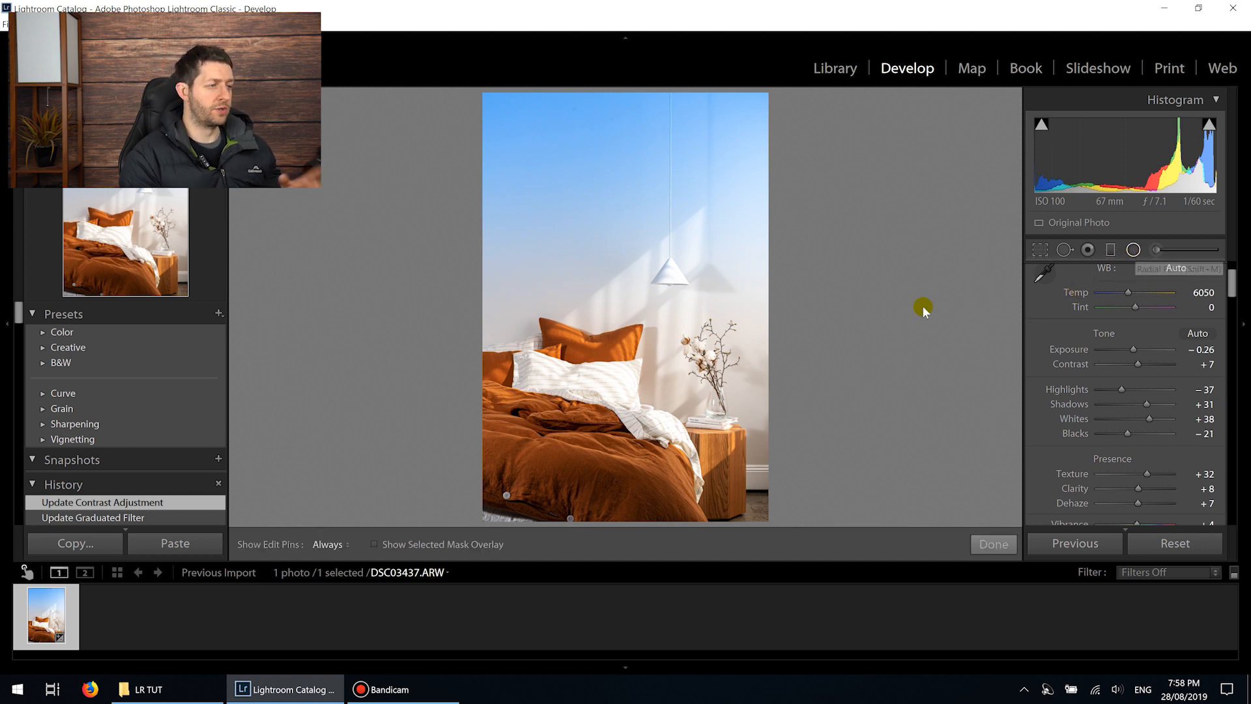
drag(586, 341, 654, 411)
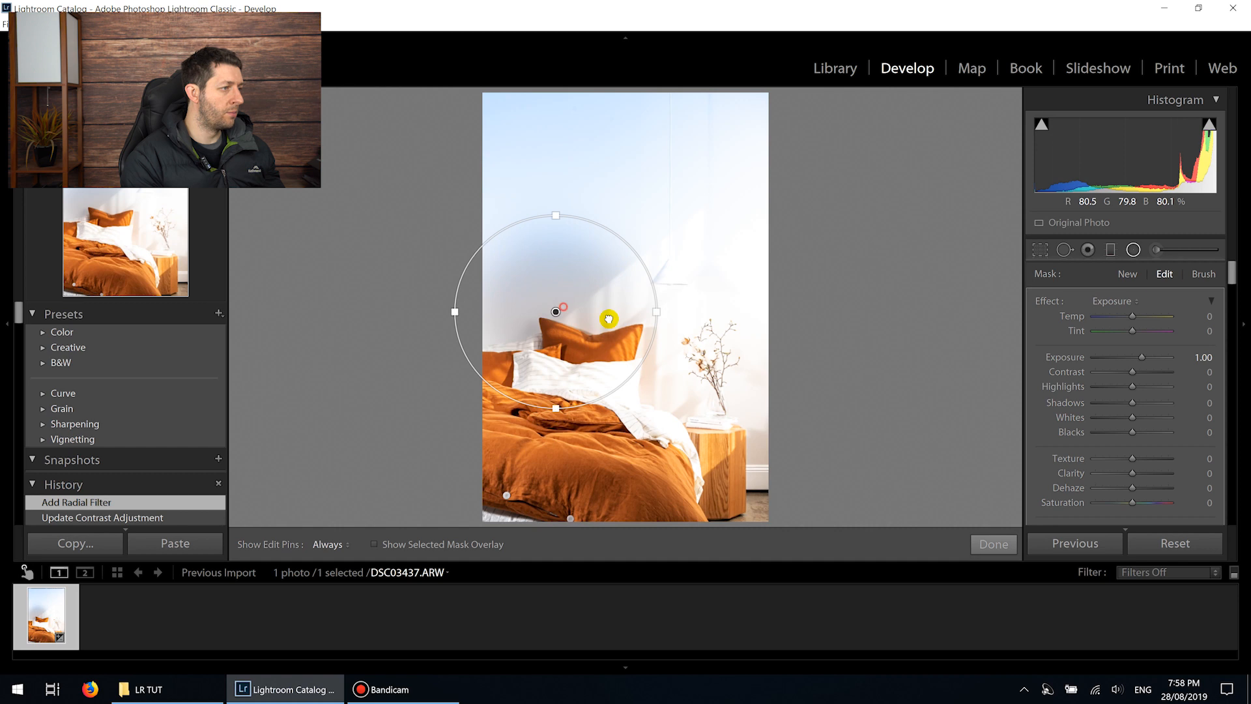
click(555, 311)
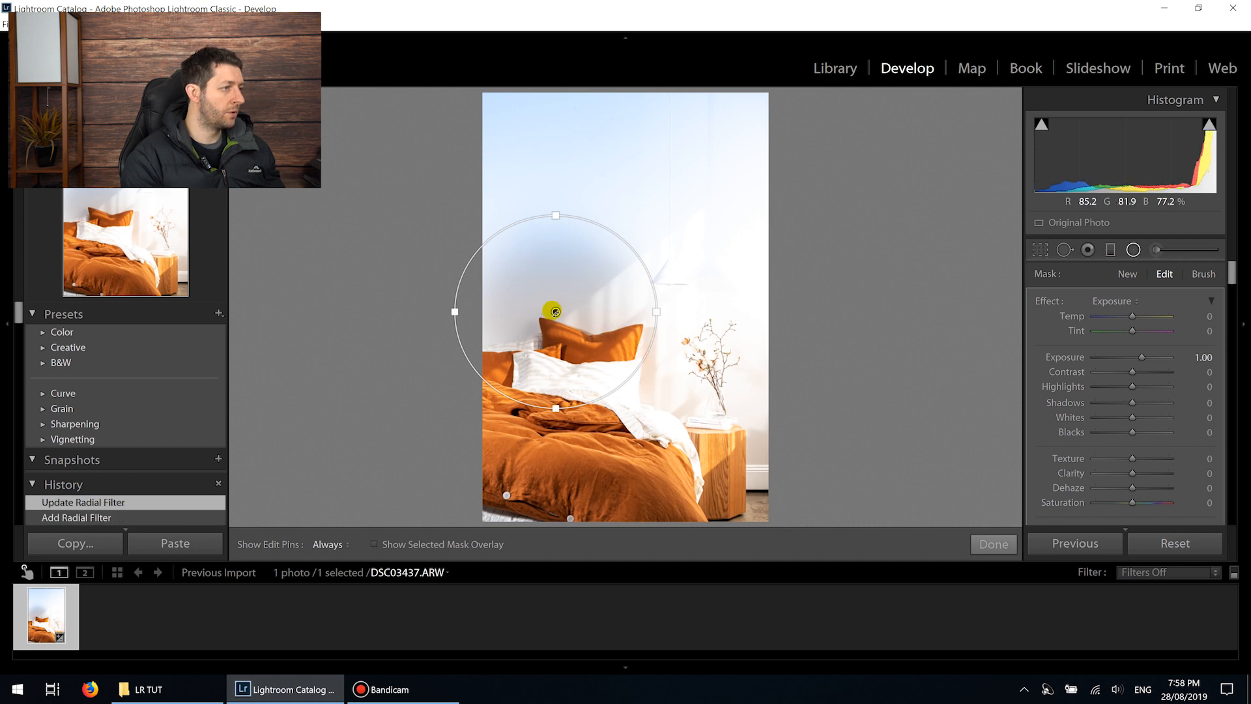
drag(556, 311, 559, 313)
click(649, 345)
drag(643, 361, 714, 369)
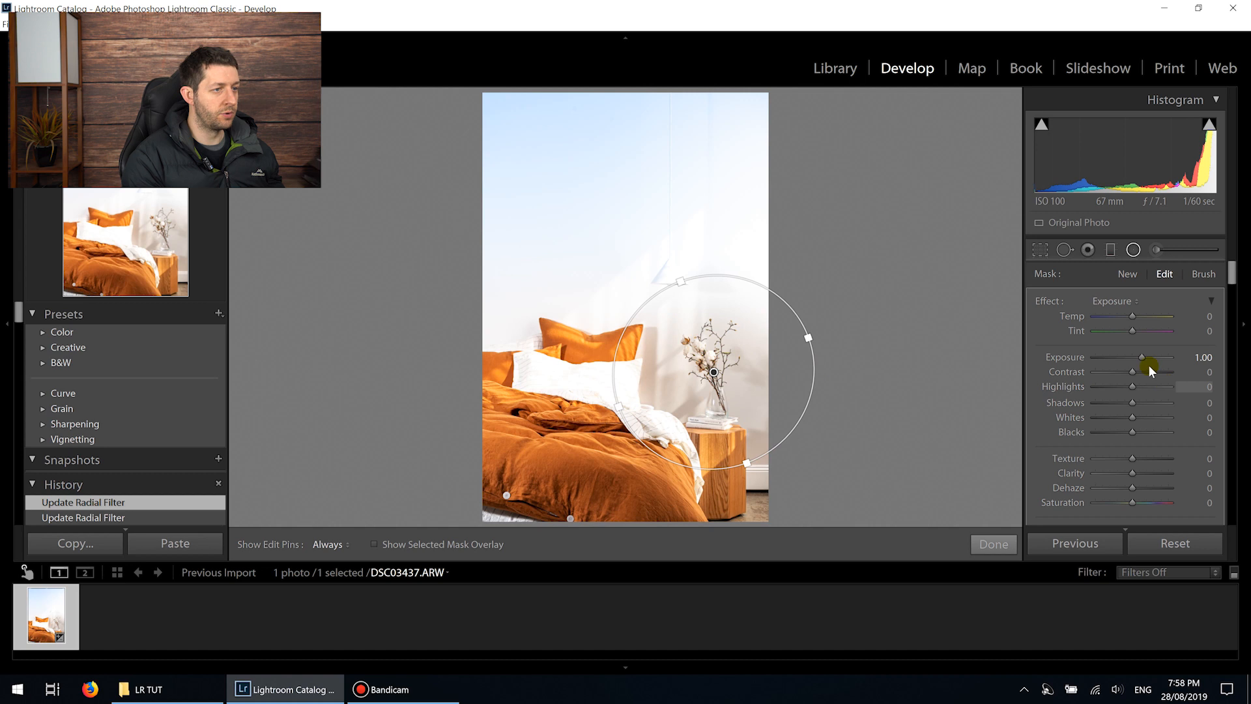
Set the radial filter's Exposure to -0.79, invert its mask, and change the Exposure to 0.38
drag(1134, 358, 1127, 354)
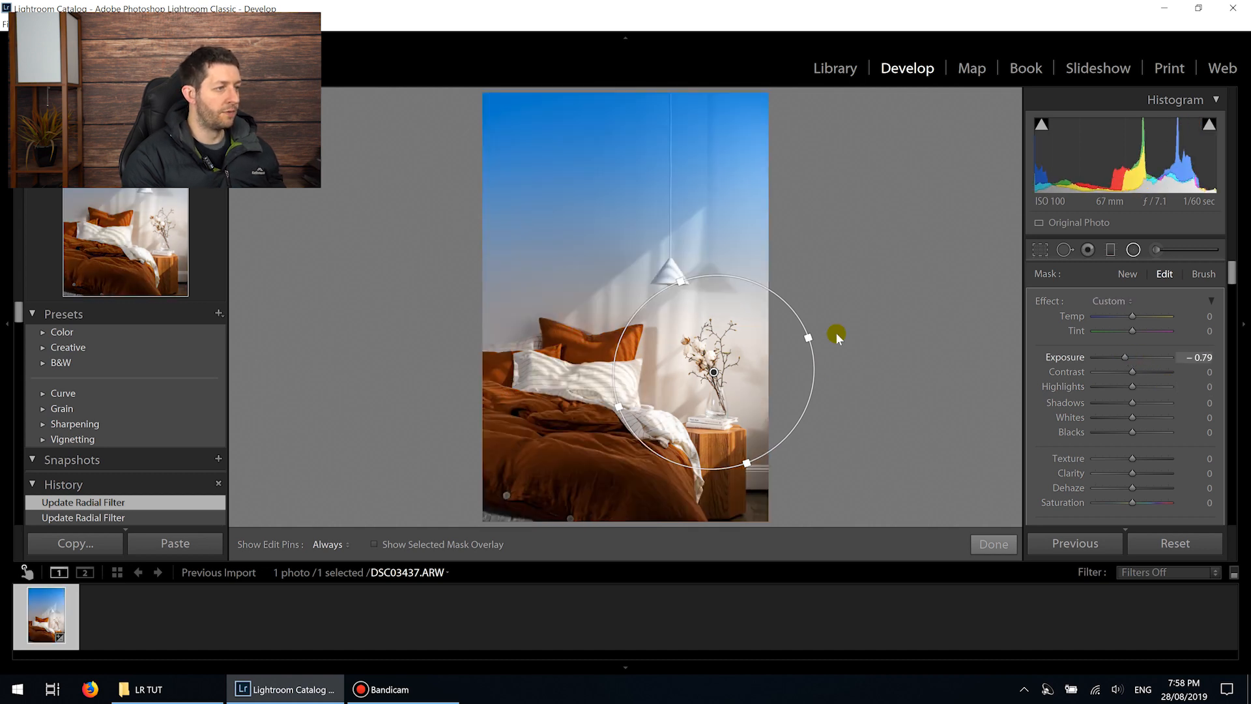
scroll(1075, 433, down, 2)
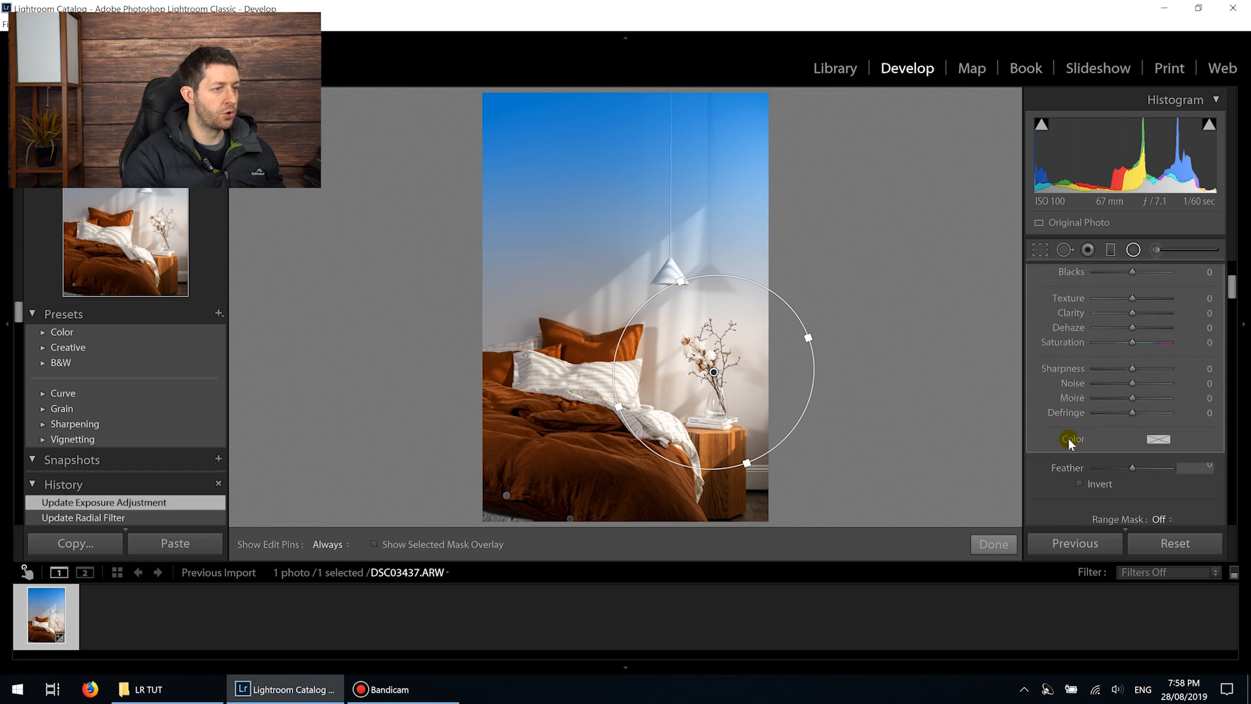
click(1079, 484)
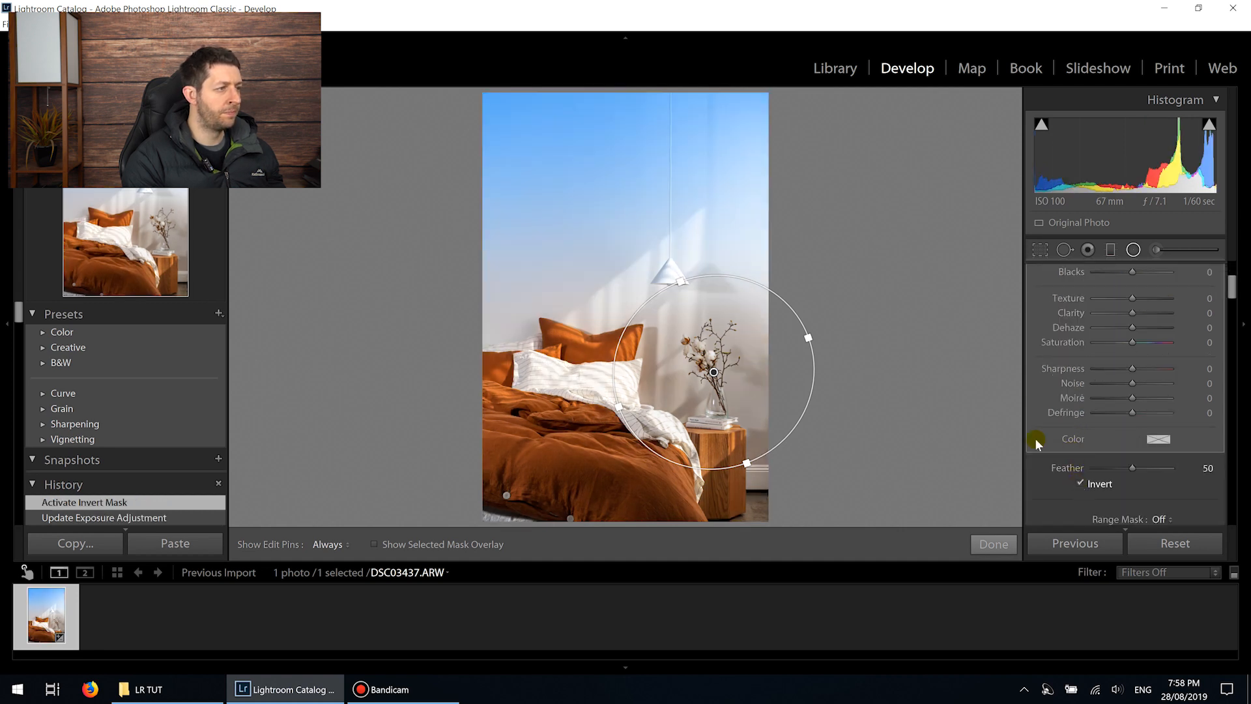
scroll(1082, 355, up, 2)
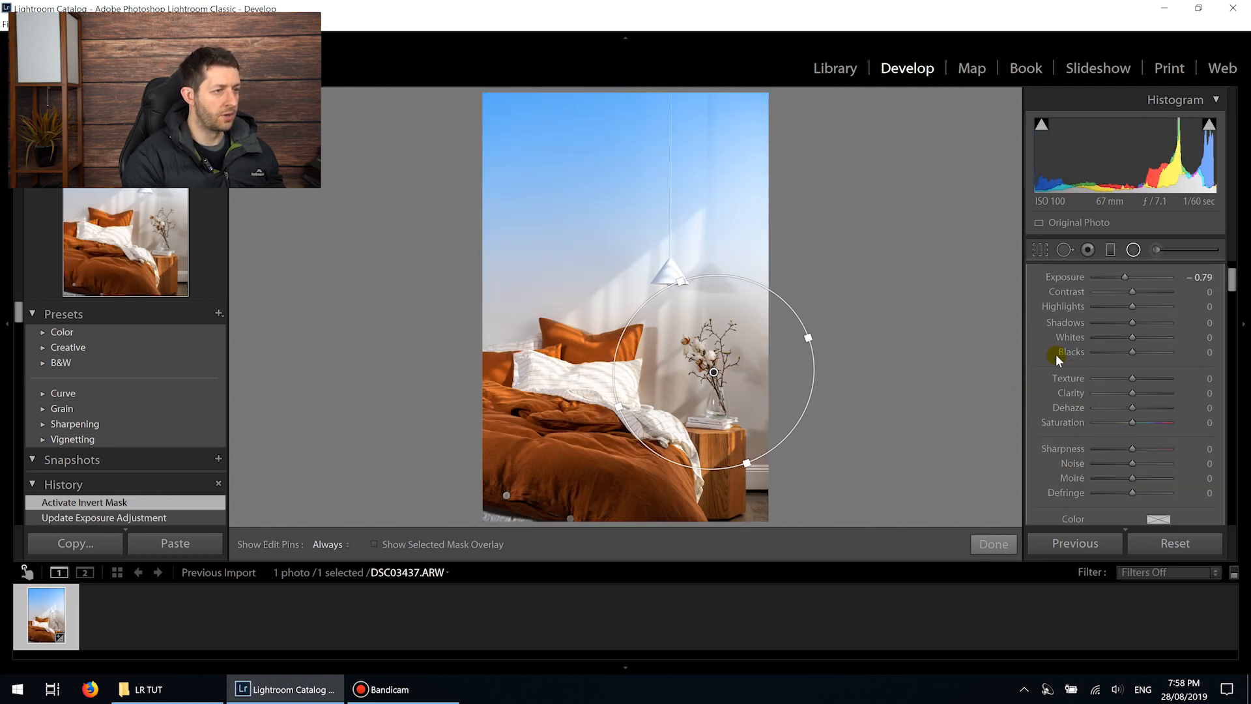
drag(1127, 277, 1135, 284)
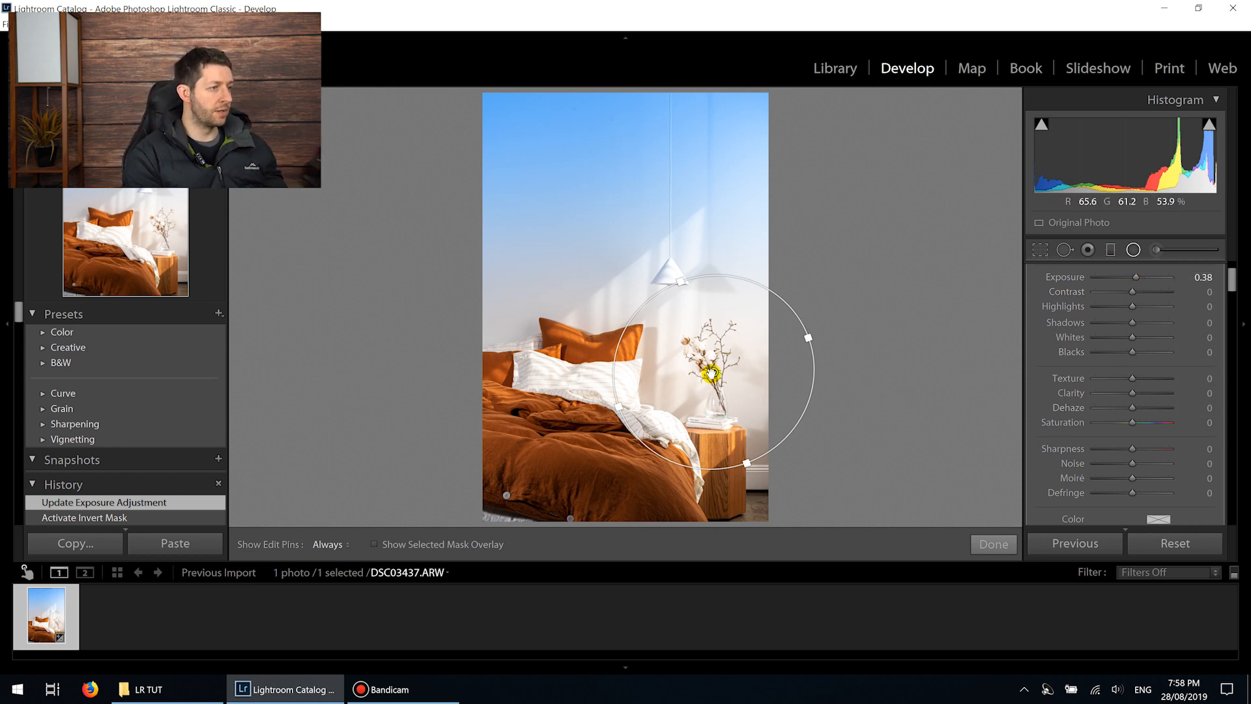
Delete the radial filter, try another one below the pendant lamp, remove it too, and finish radial filter editing
click(714, 373)
key(Delete)
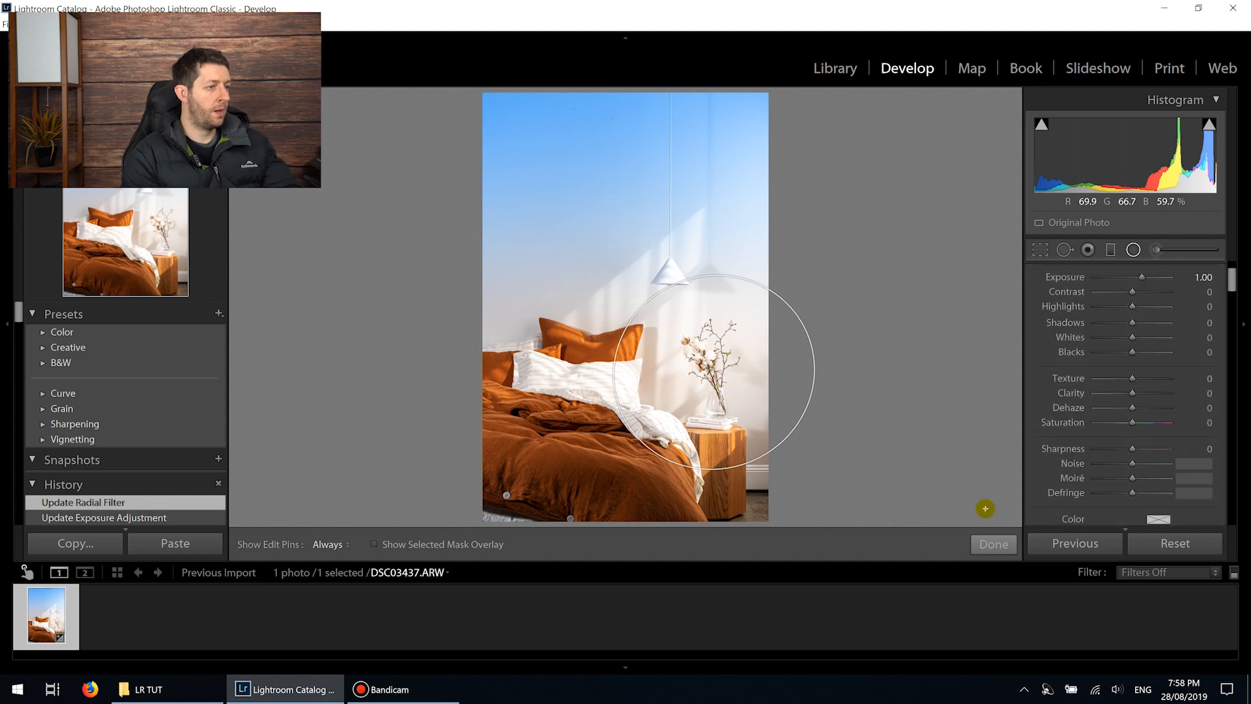
drag(665, 306, 745, 381)
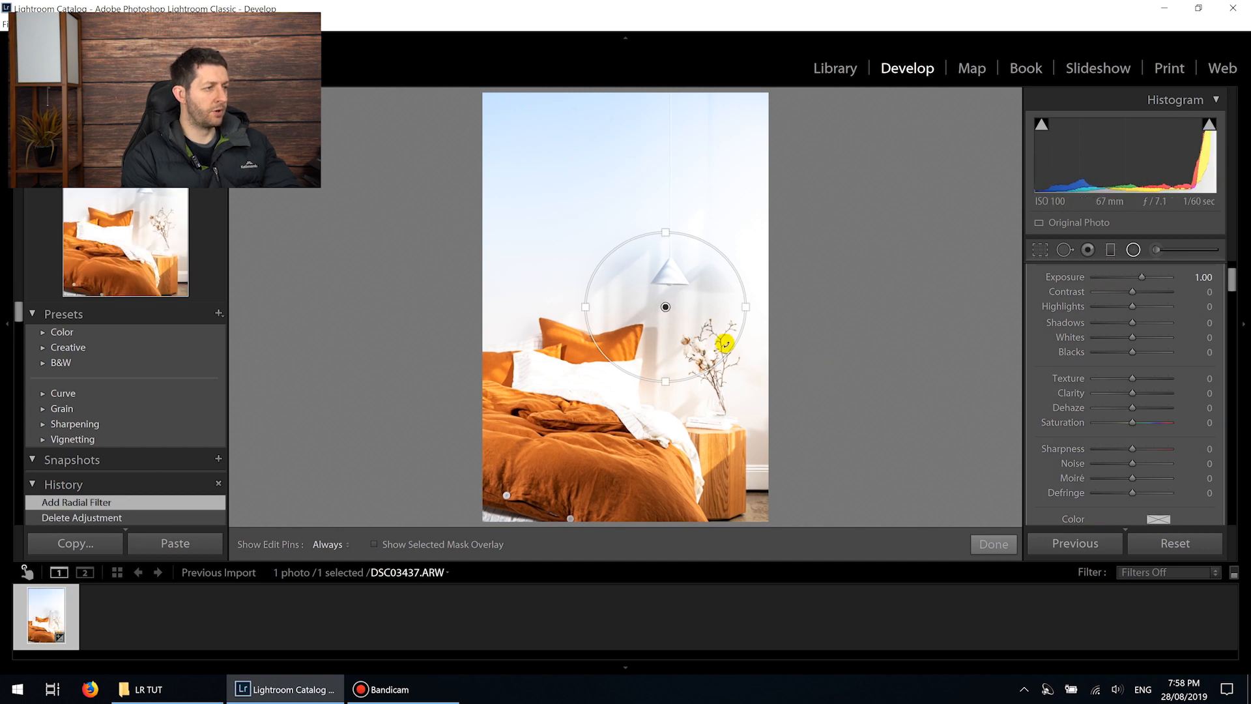
key(Delete)
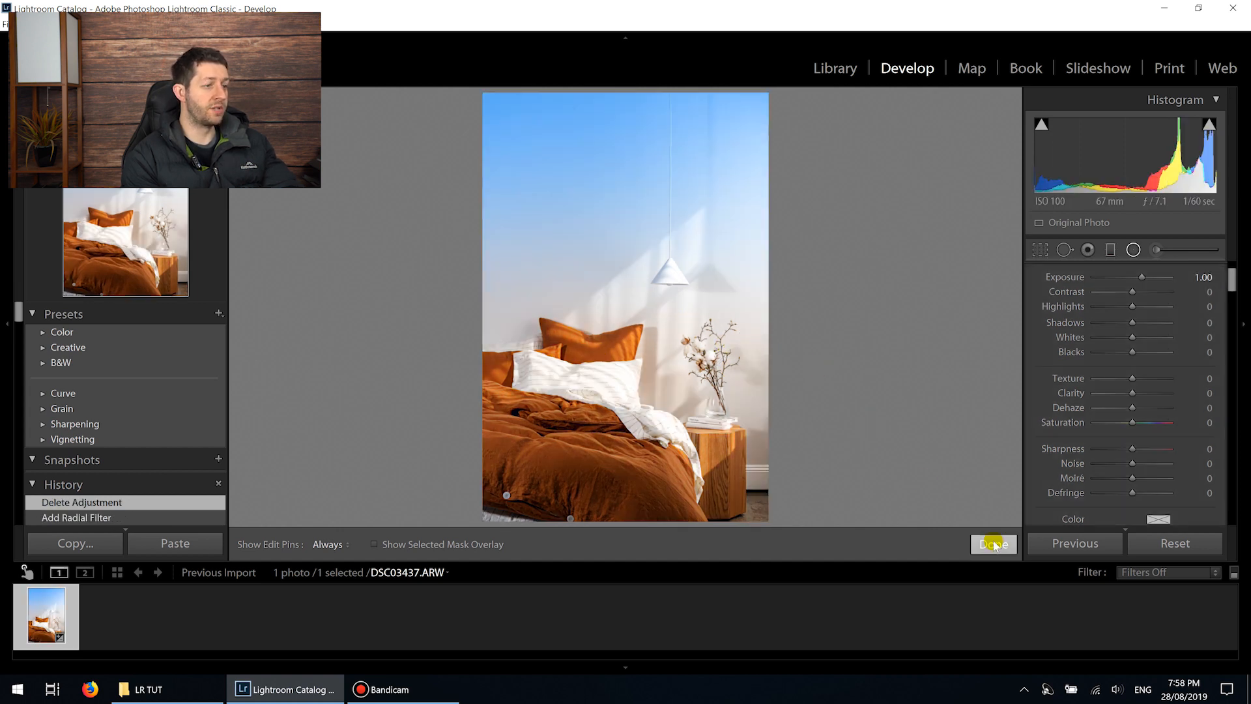
click(994, 545)
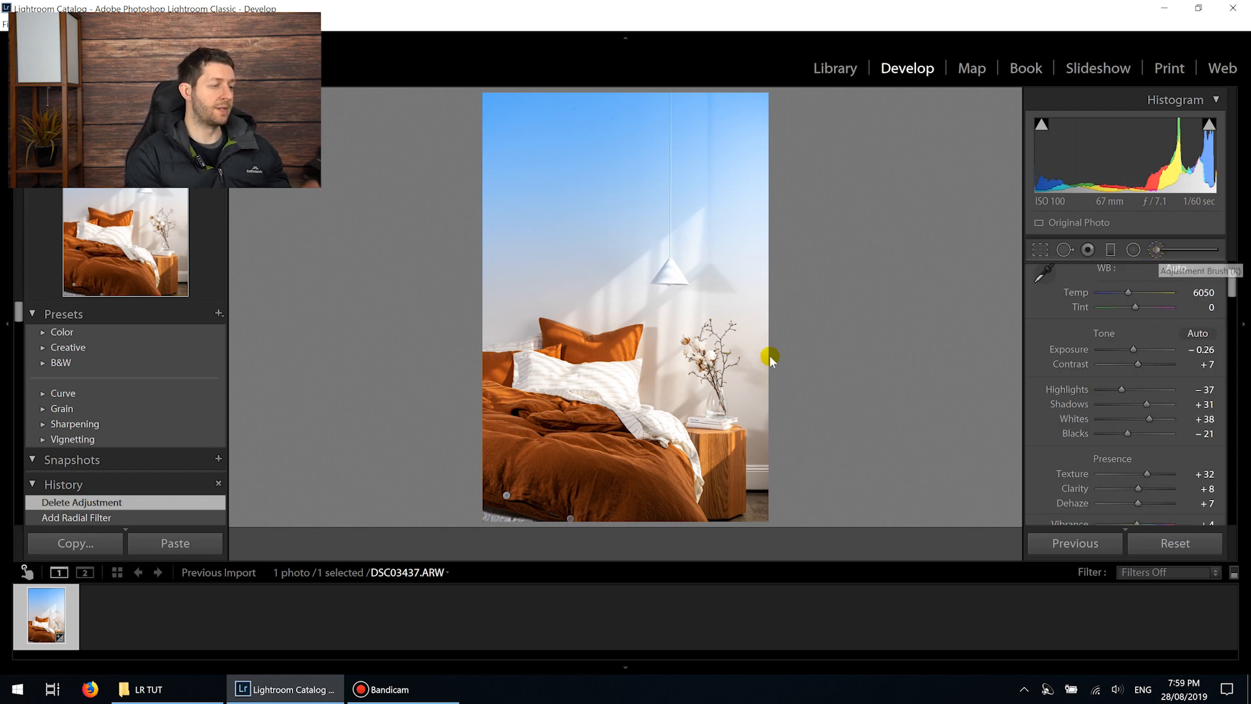
Paint over the lower part of the orange duvet with the Adjustment Brush, and set its Exposure to 0.89
key(k)
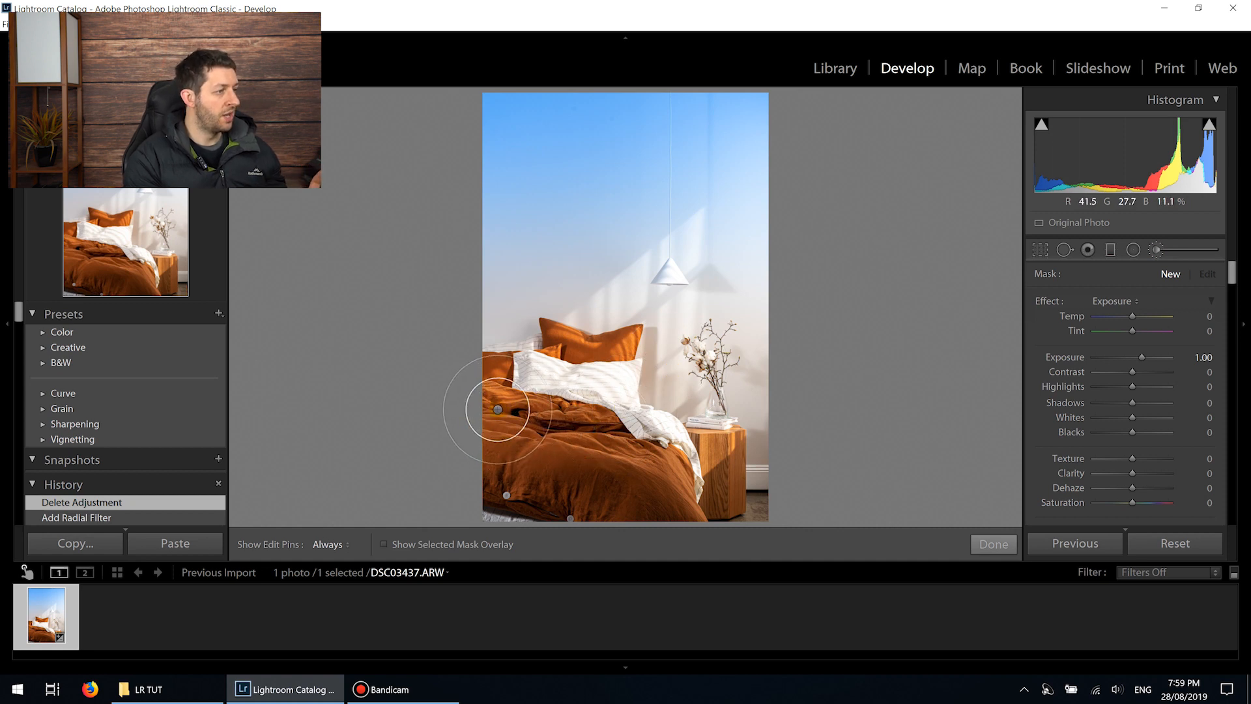
key(h)
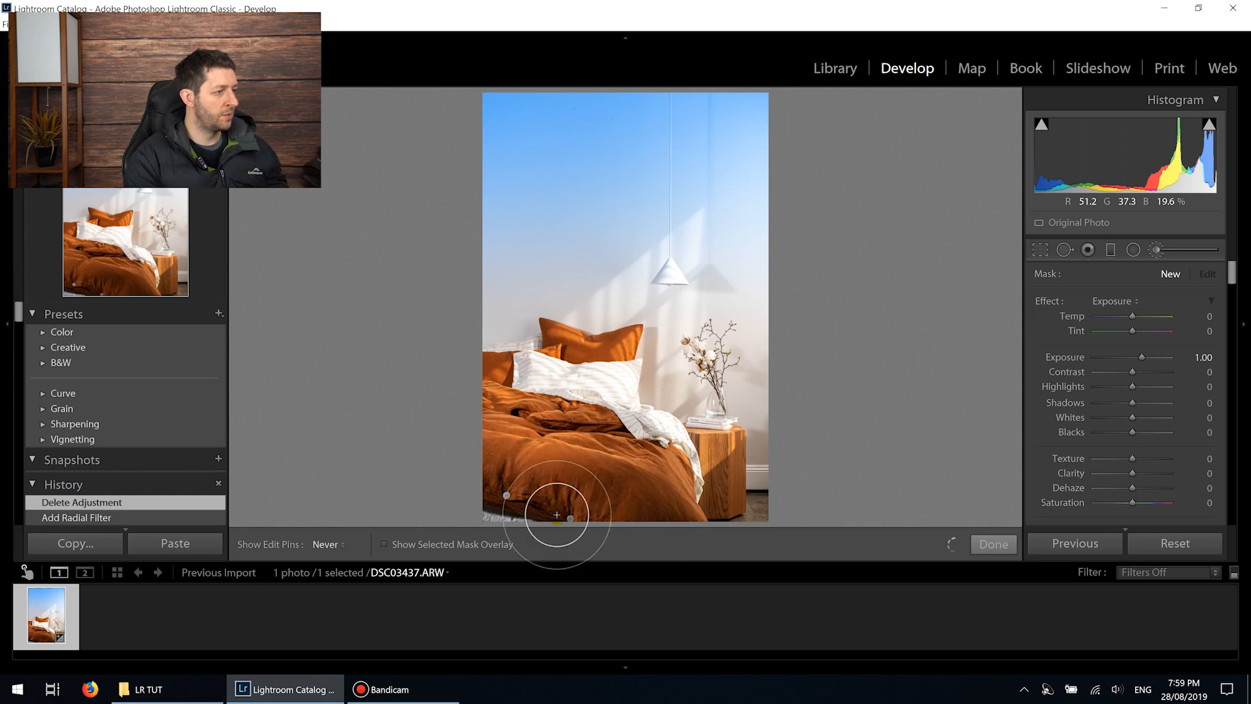
drag(739, 532, 706, 525)
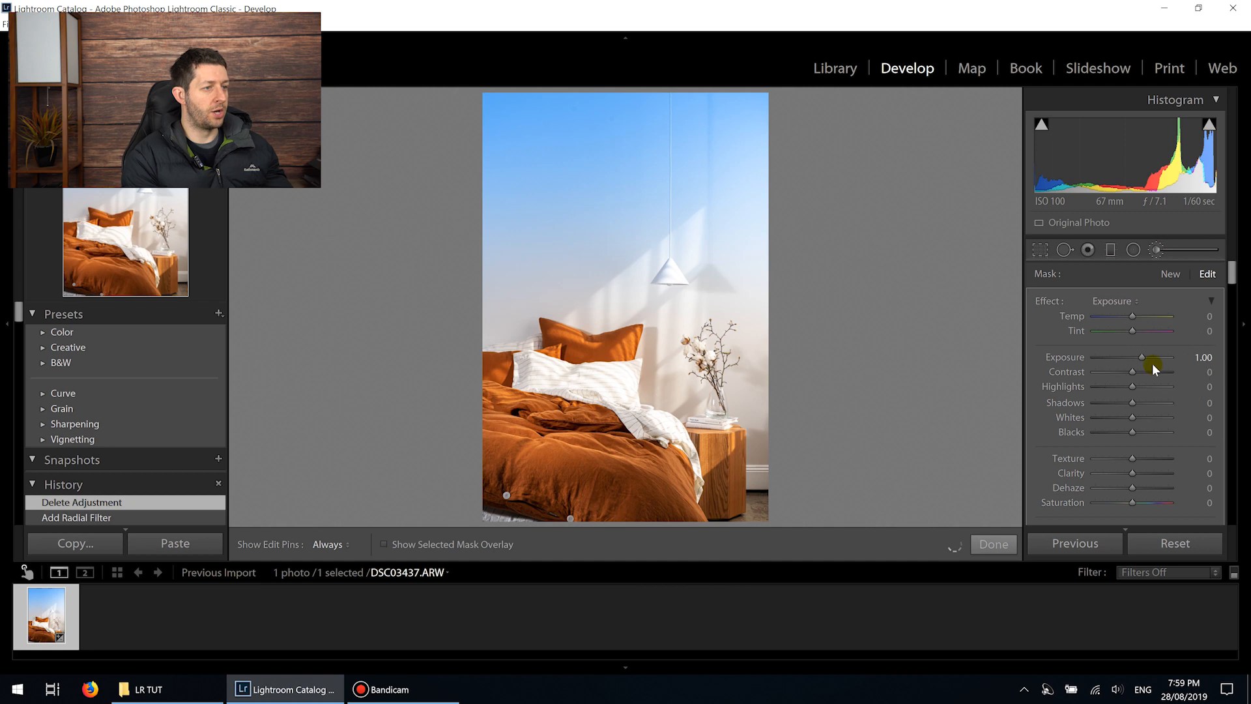
drag(1143, 359, 1146, 358)
drag(1152, 360, 1139, 358)
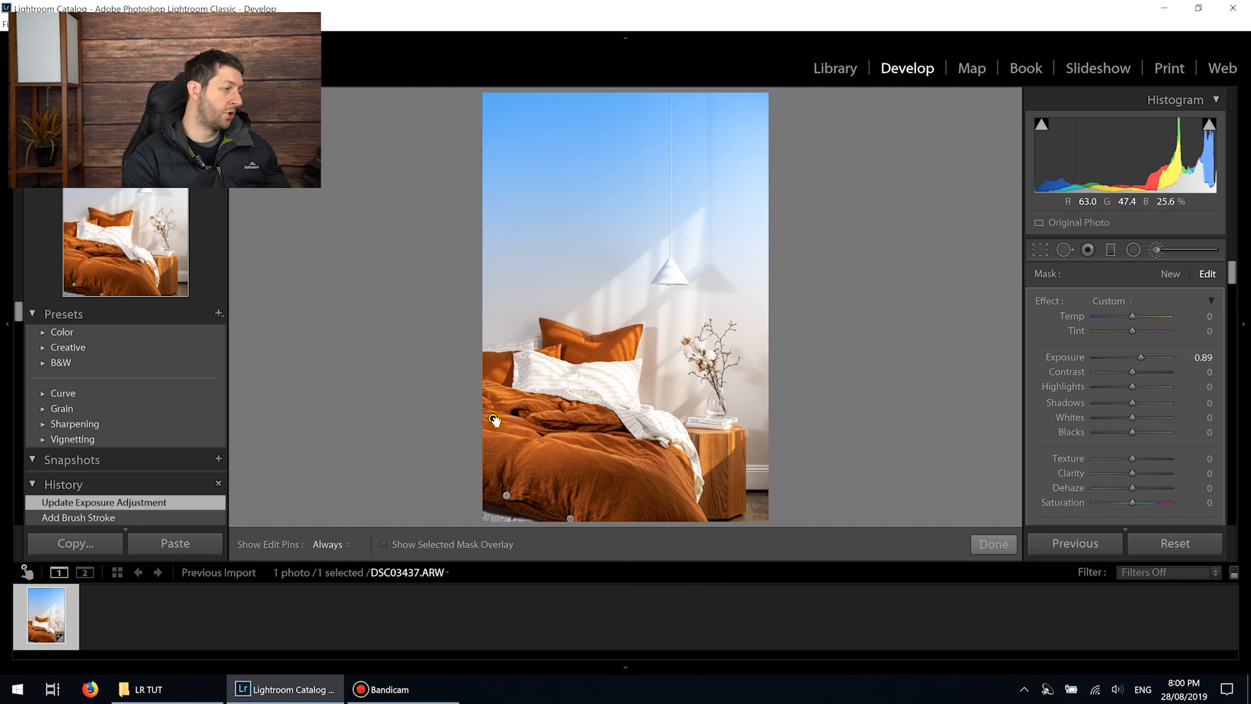
Show the selected mask overlay and brush over more of the orange duvet to extend the mask
click(386, 543)
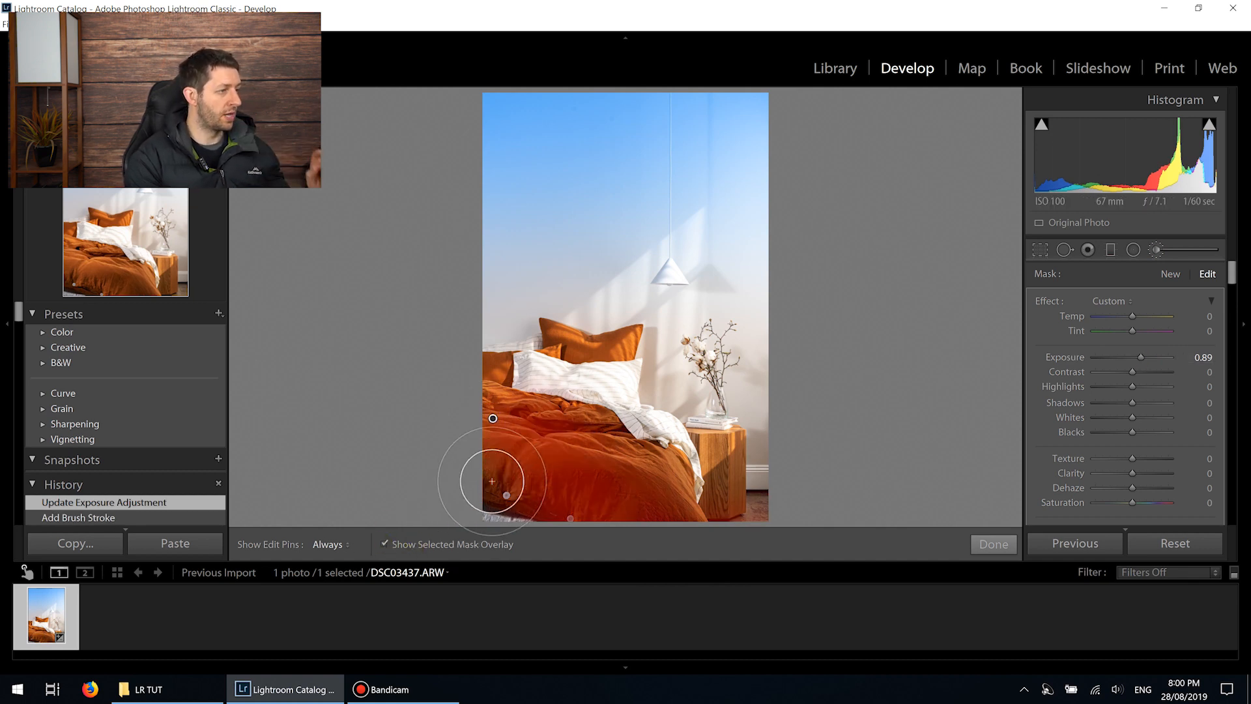
key(h)
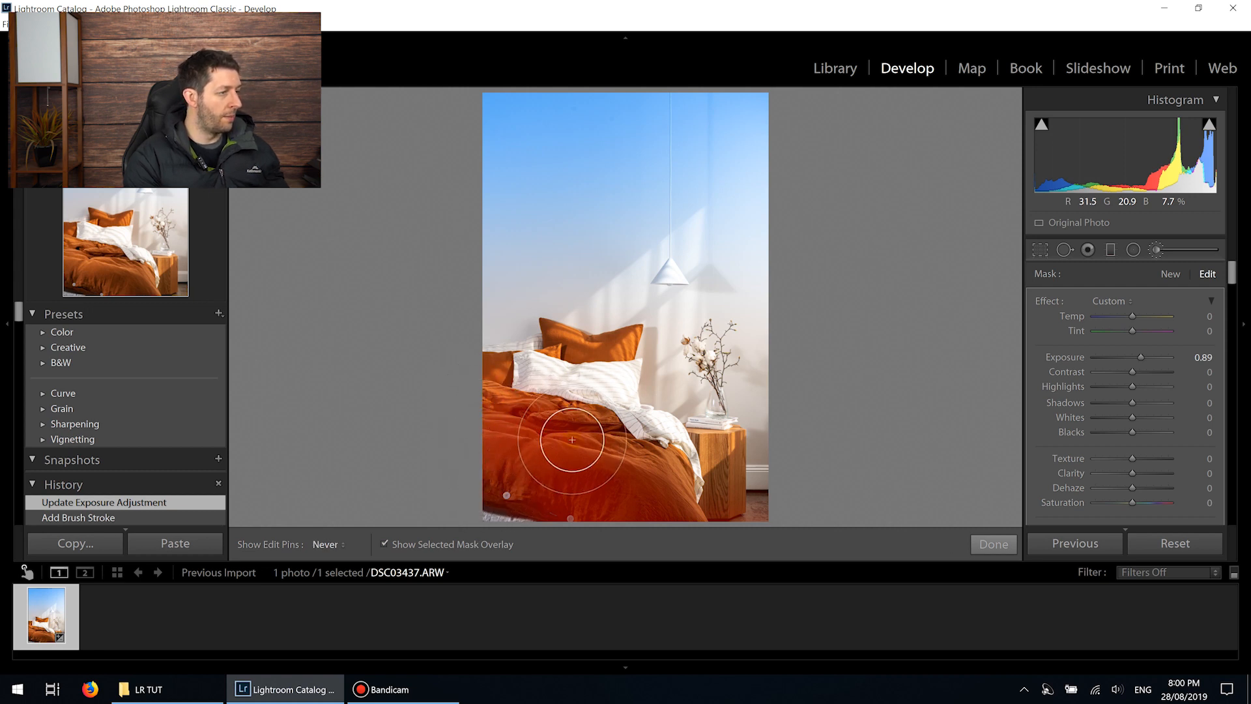
drag(589, 455, 572, 443)
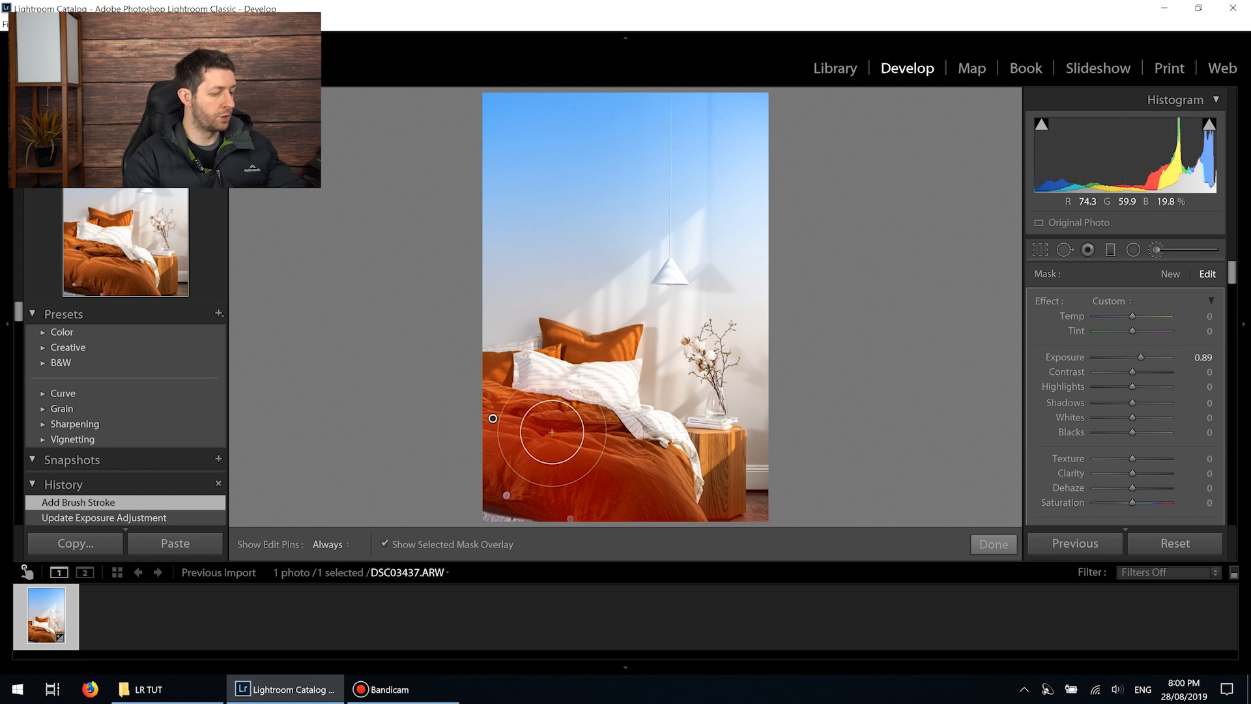
key(h)
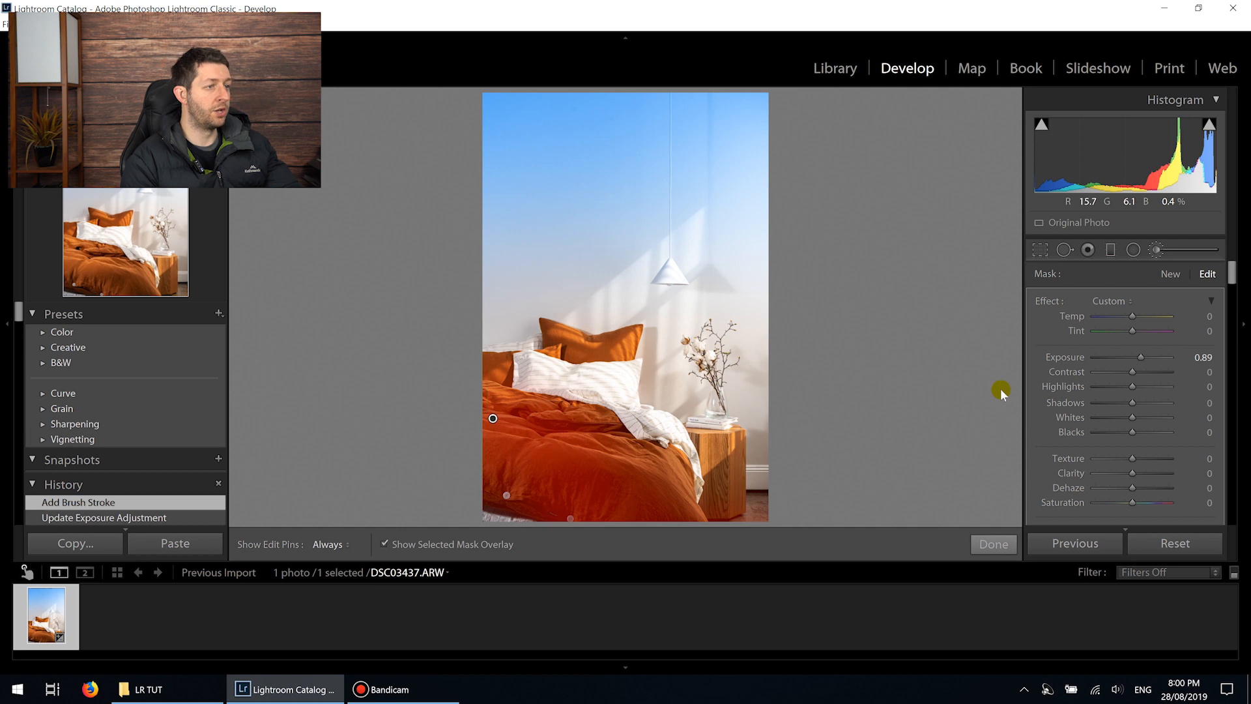
Erase a patch of the brush mask in the middle of the duvet at size 5.0, and hide the mask overlay
scroll(1080, 392, down, 3)
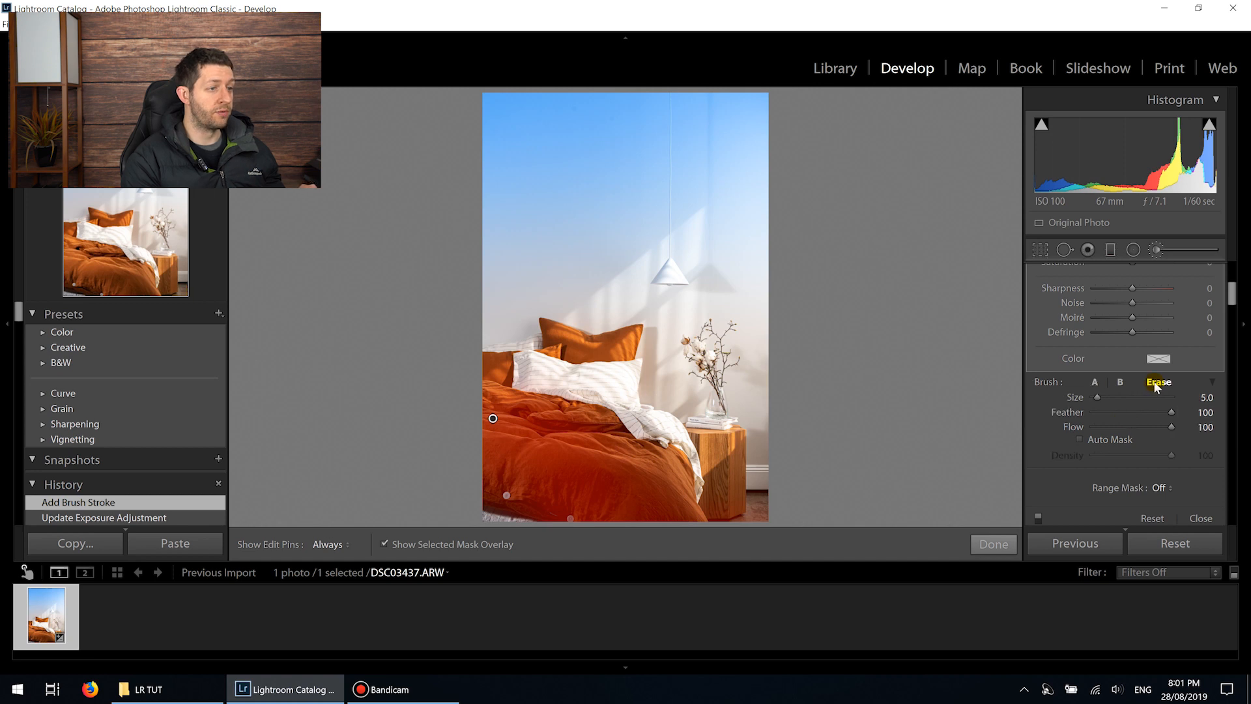
mouse_move(606, 493)
mouse_down()
mouse_move(628, 475)
mouse_move(598, 501)
mouse_move(623, 475)
mouse_move(567, 493)
mouse_move(587, 470)
mouse_up()
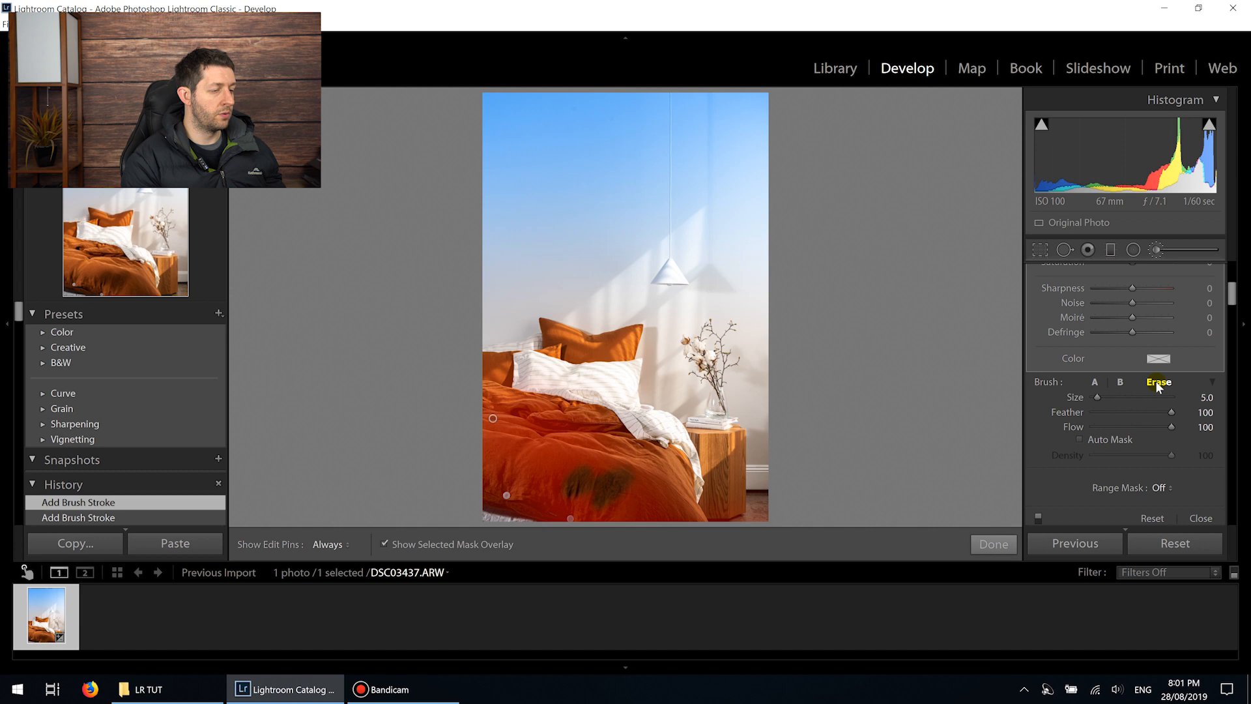
scroll(1150, 411, up, 5)
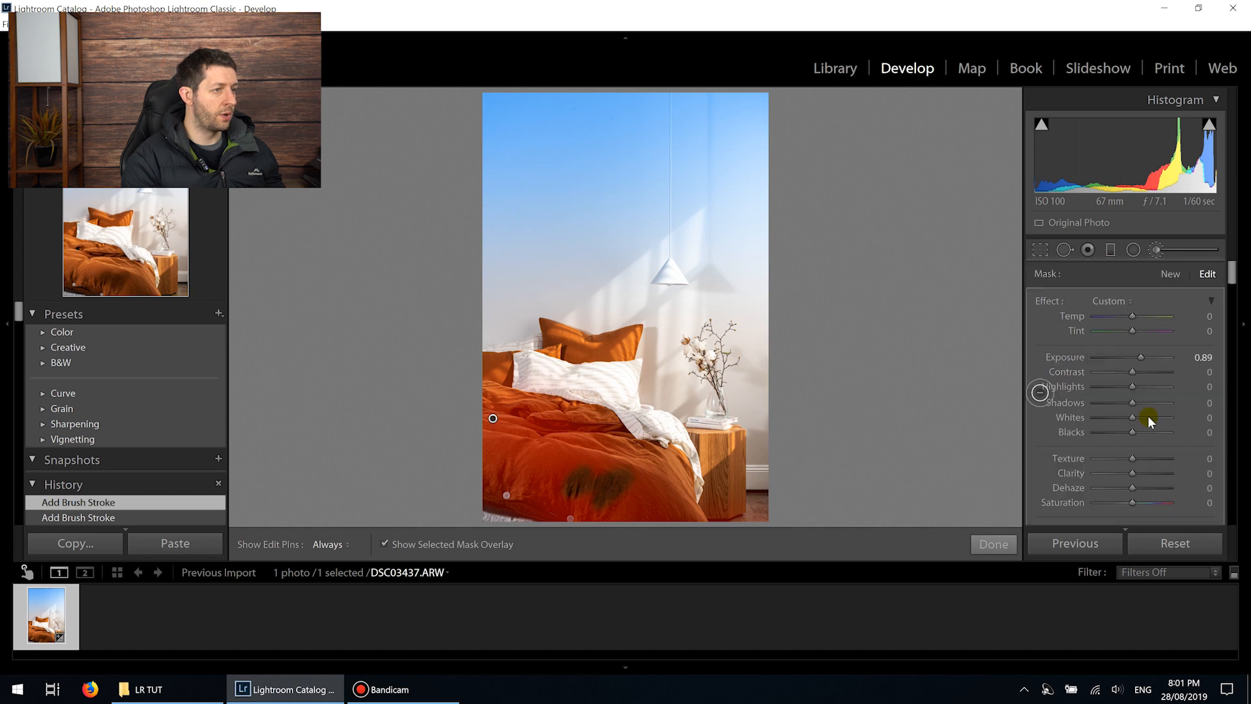
click(385, 544)
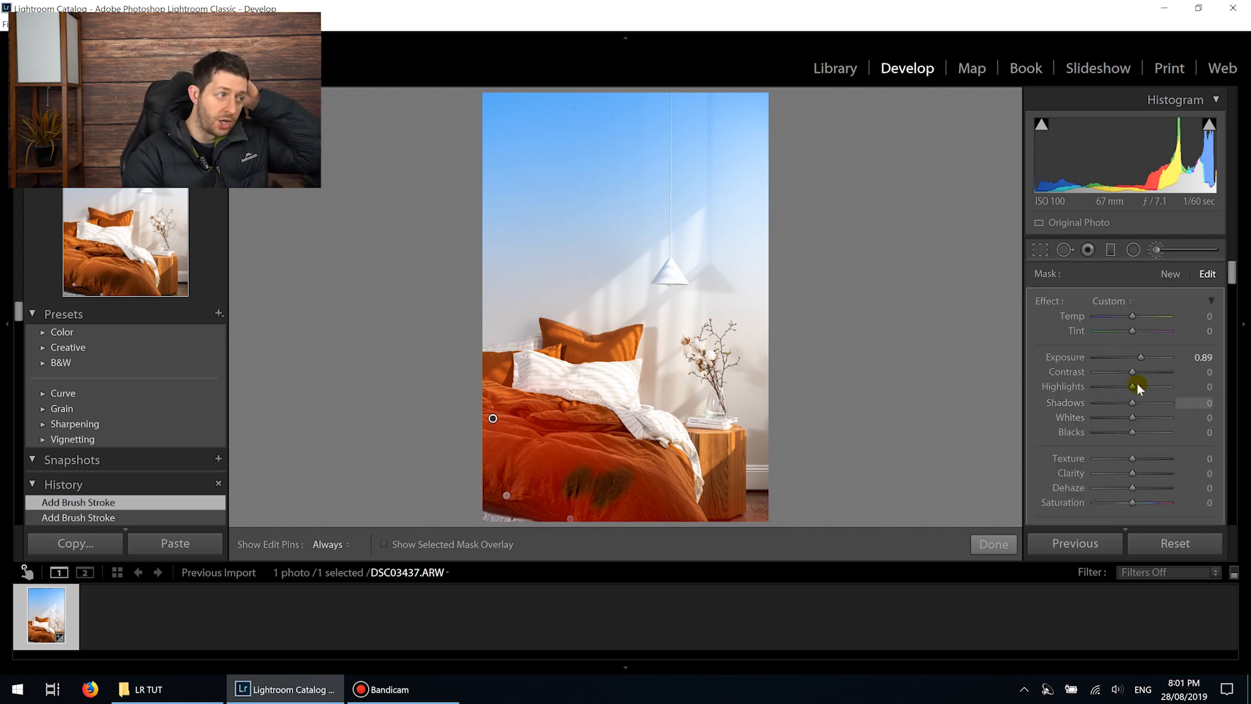
Set the brushed area's Contrast to 56, delete the brush adjustment, and finish brush editing
drag(1134, 371, 1159, 373)
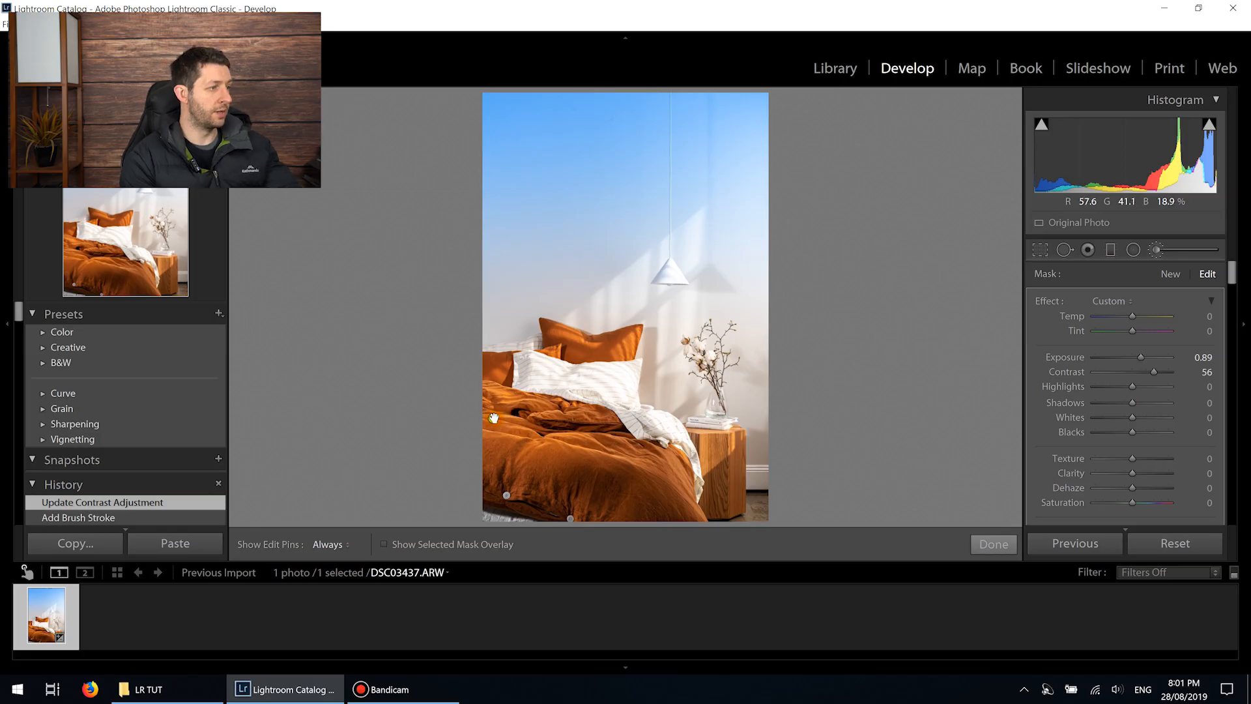
drag(493, 417, 495, 419)
key(Delete)
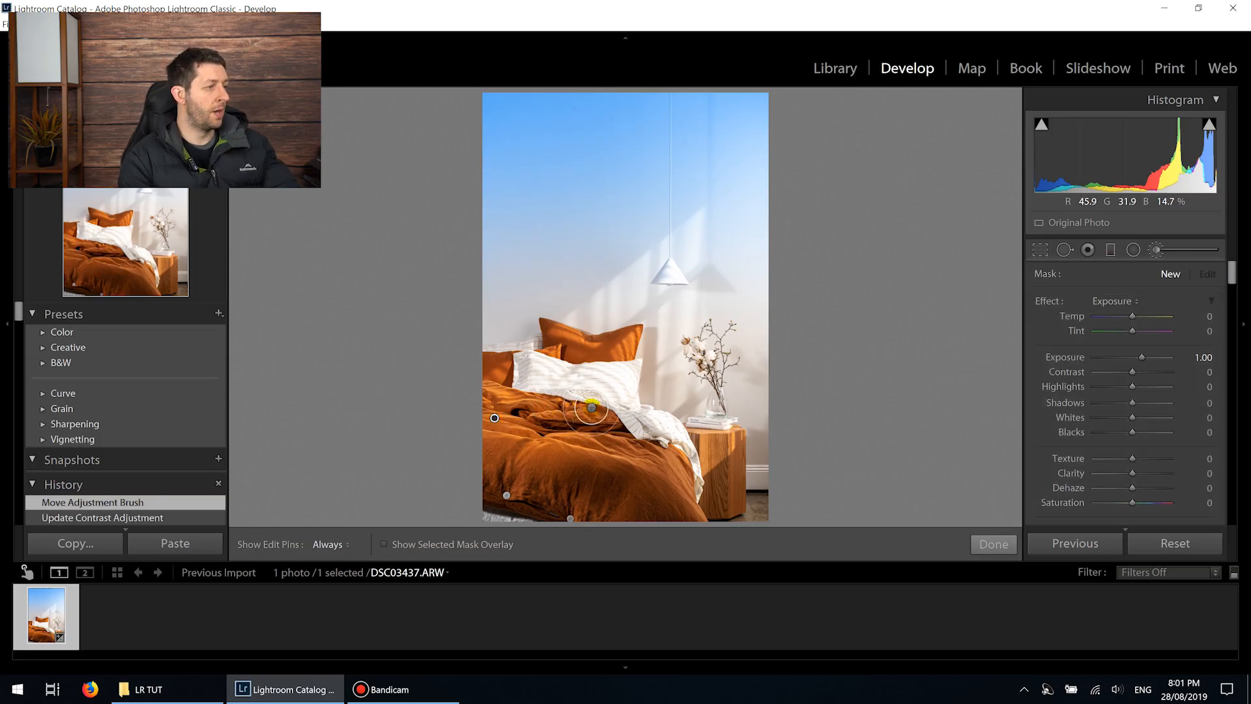
click(992, 542)
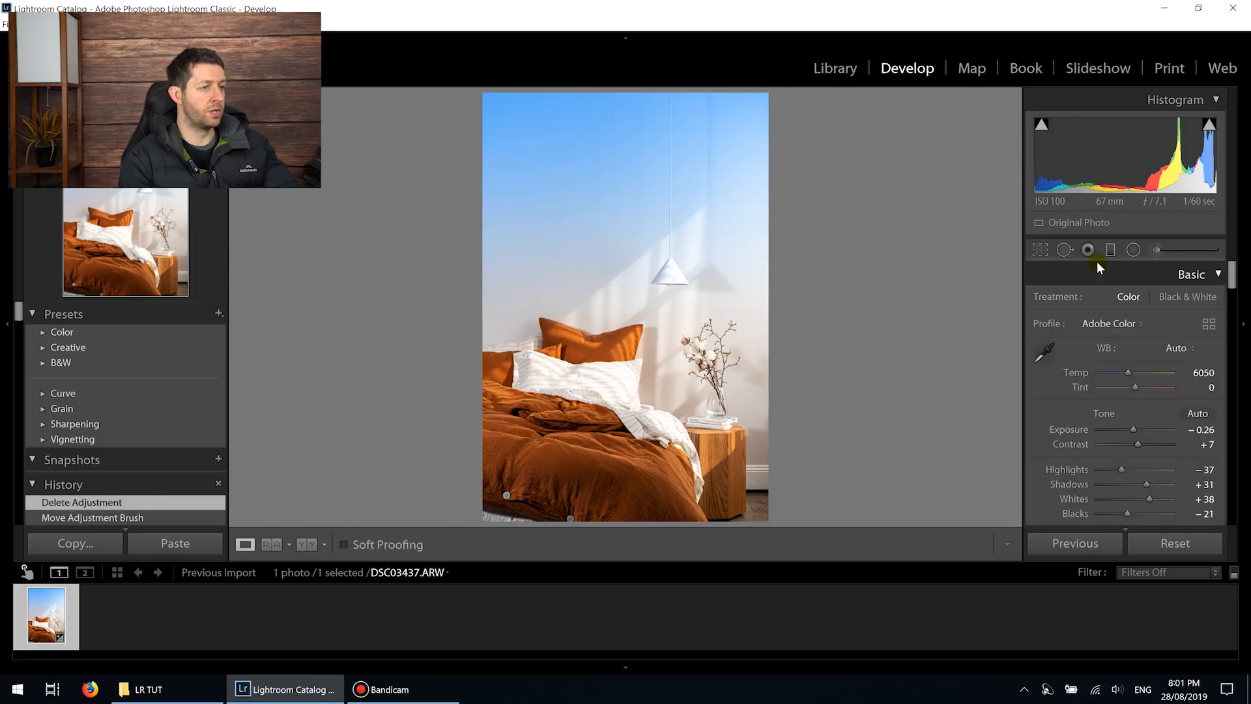
Select the existing graduated filter on the wall and switch its mask brush to Erase
click(1111, 252)
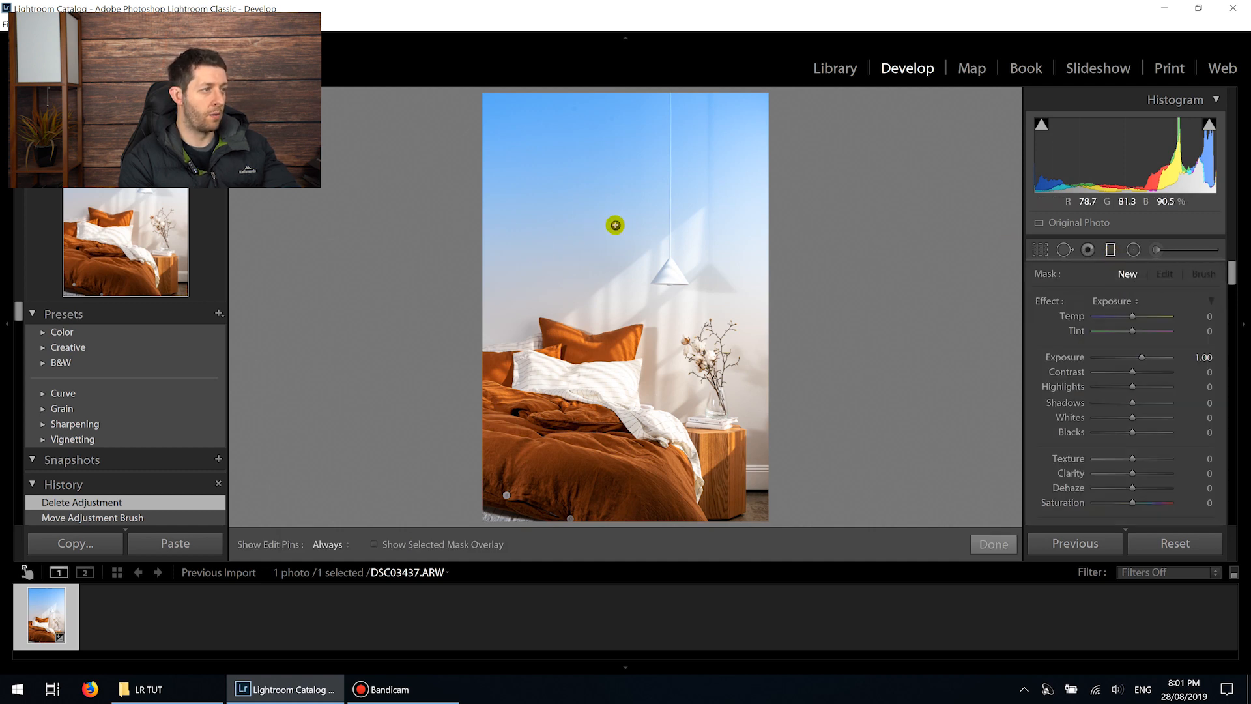
drag(615, 224, 675, 297)
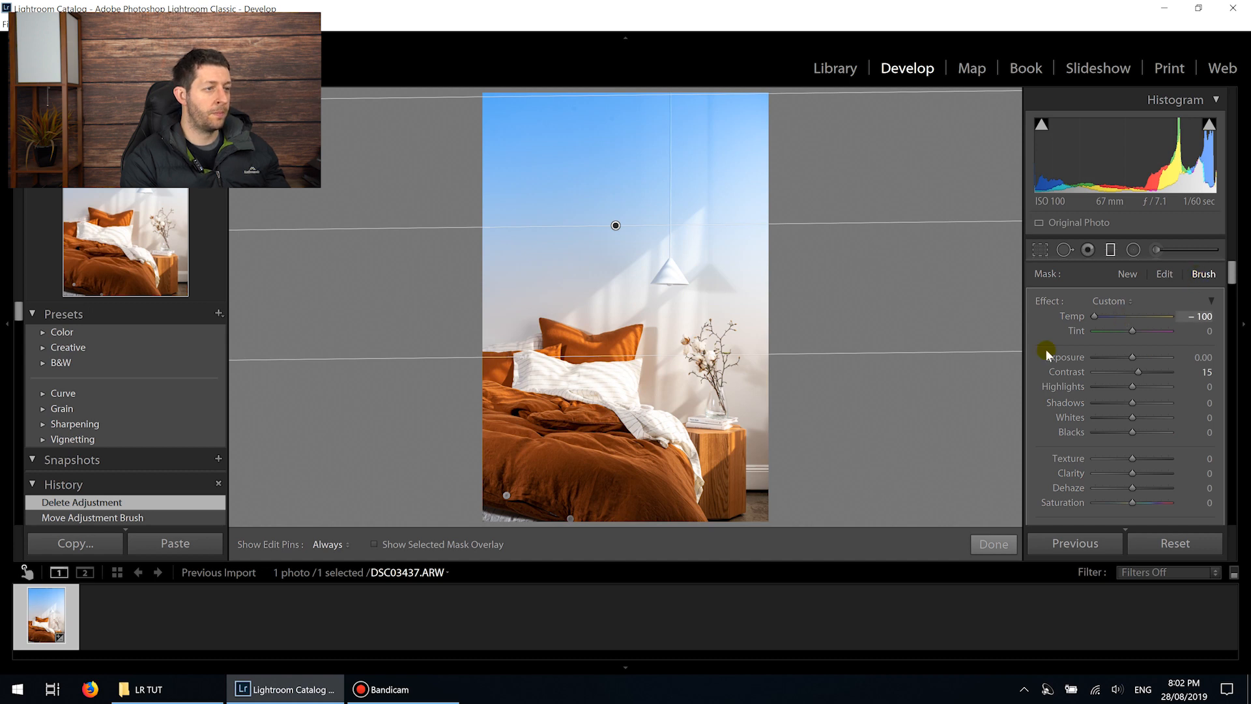
scroll(1049, 349, down, 5)
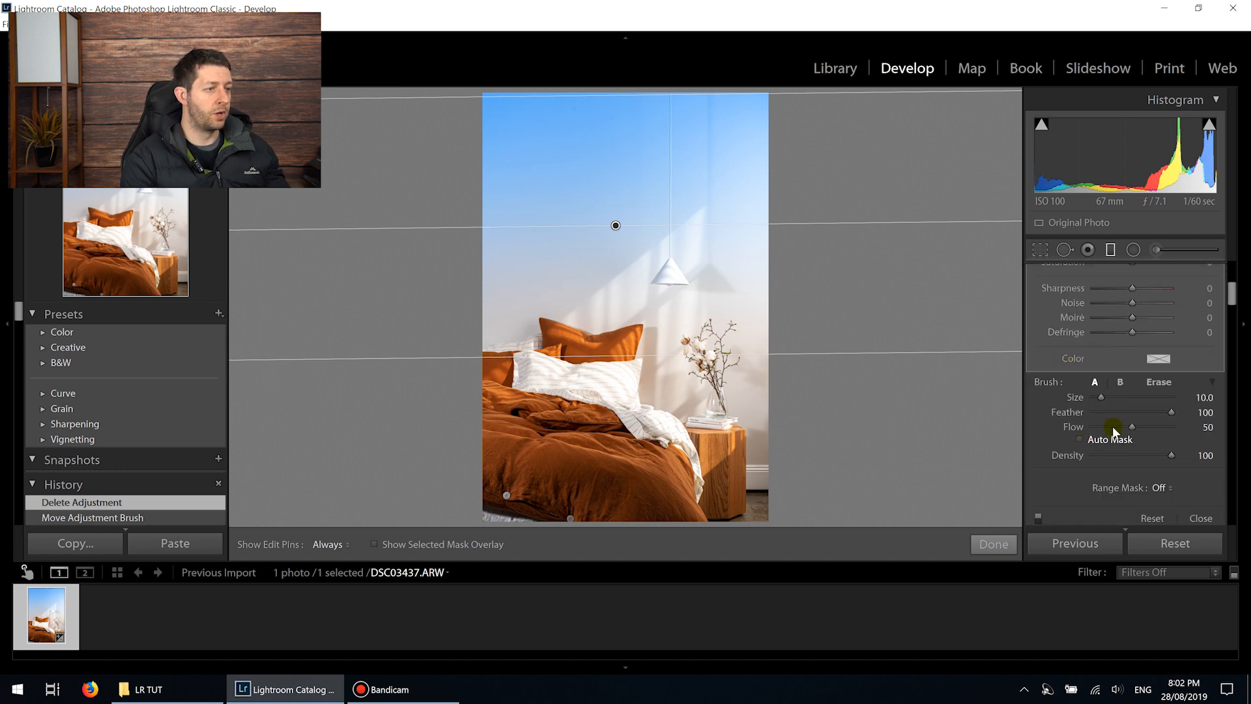
click(1148, 382)
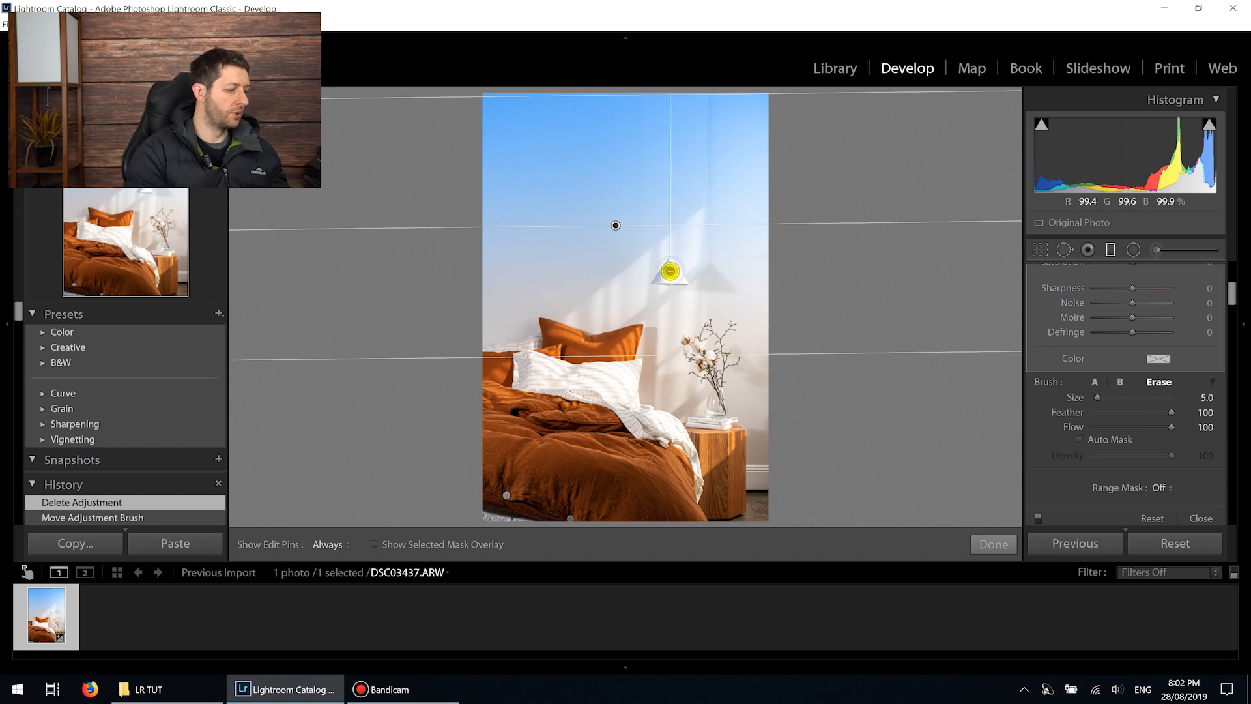
Erase the graduated filter's blue tint from the pendant lampshade with a size 7.0 erase brush
key(z)
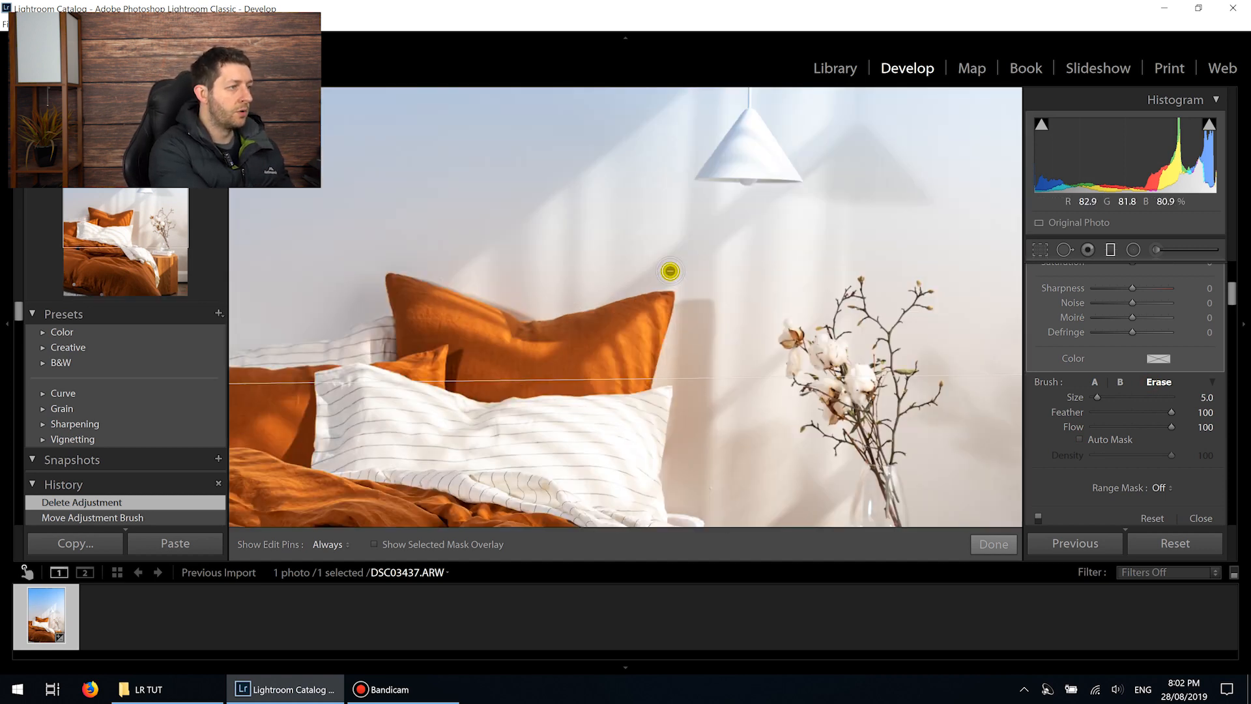
mouse_move(764, 265)
mouse_down()
mouse_move(592, 391)
mouse_move(757, 320)
mouse_up()
scroll(748, 277, up, 2)
key(h)
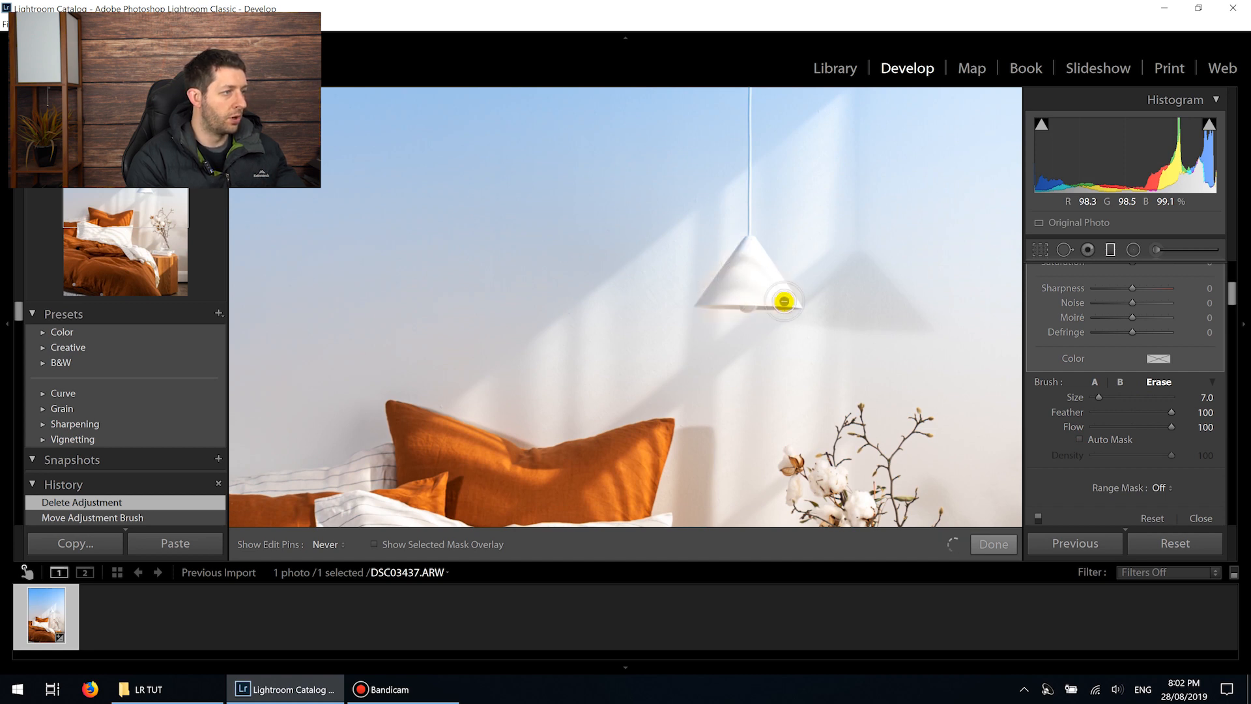
drag(610, 202, 645, 187)
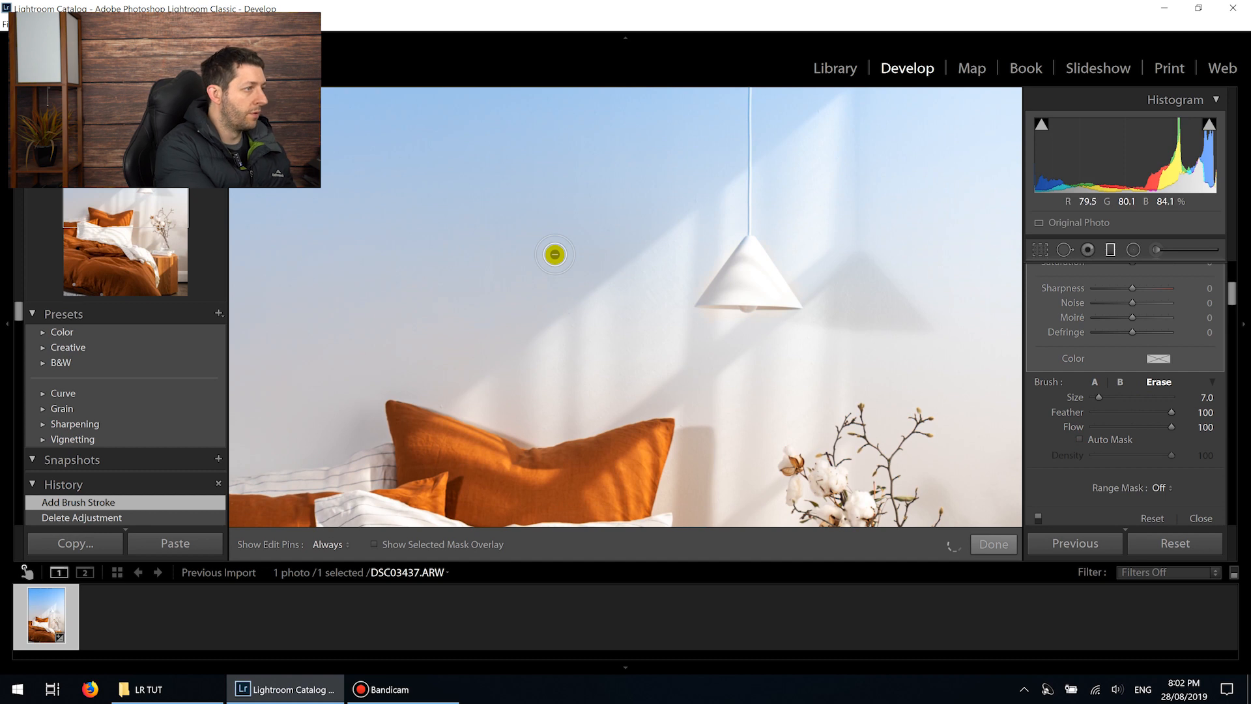
Finish editing the graduated filter and apply the High Contrast & Detail color preset to the bedroom photo
key(z)
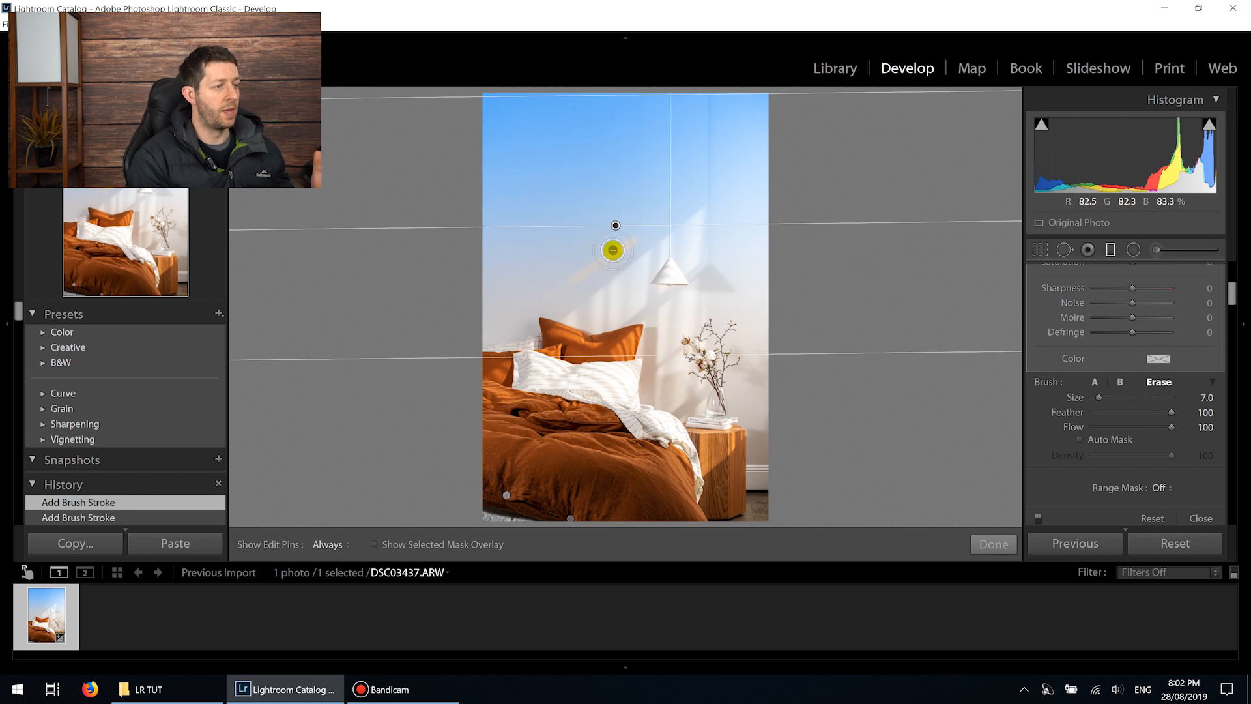
click(993, 544)
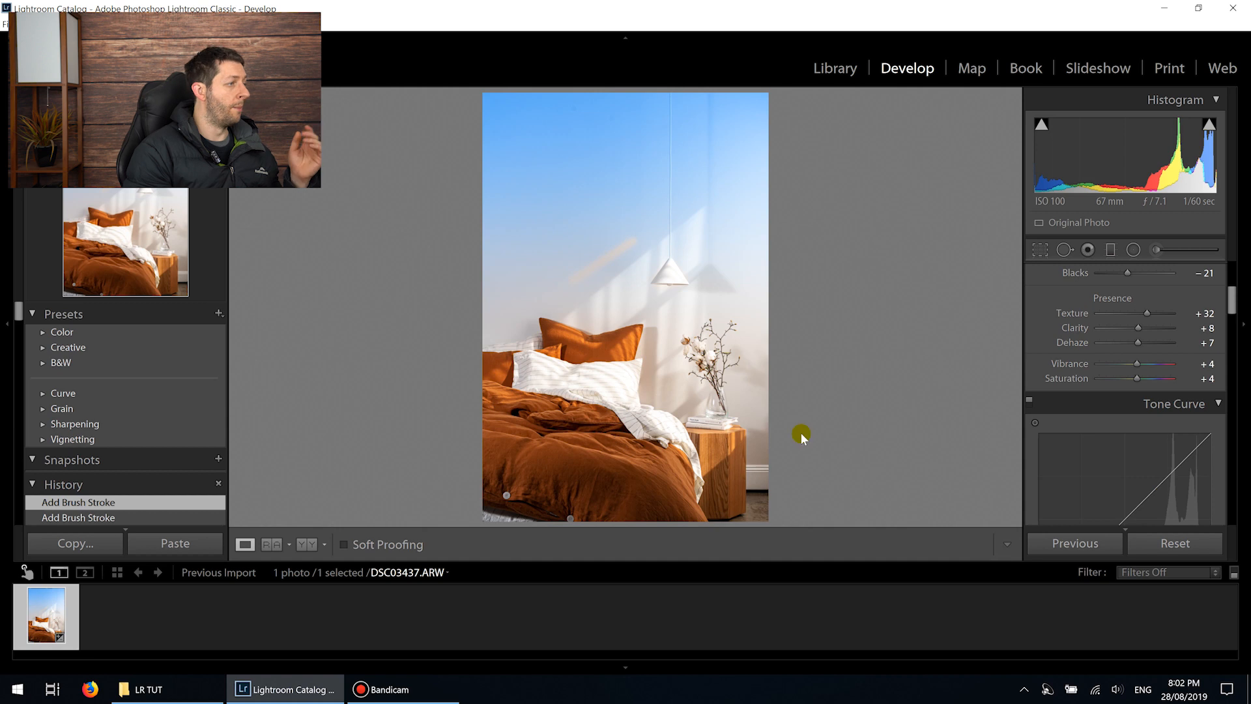
click(41, 334)
click(76, 349)
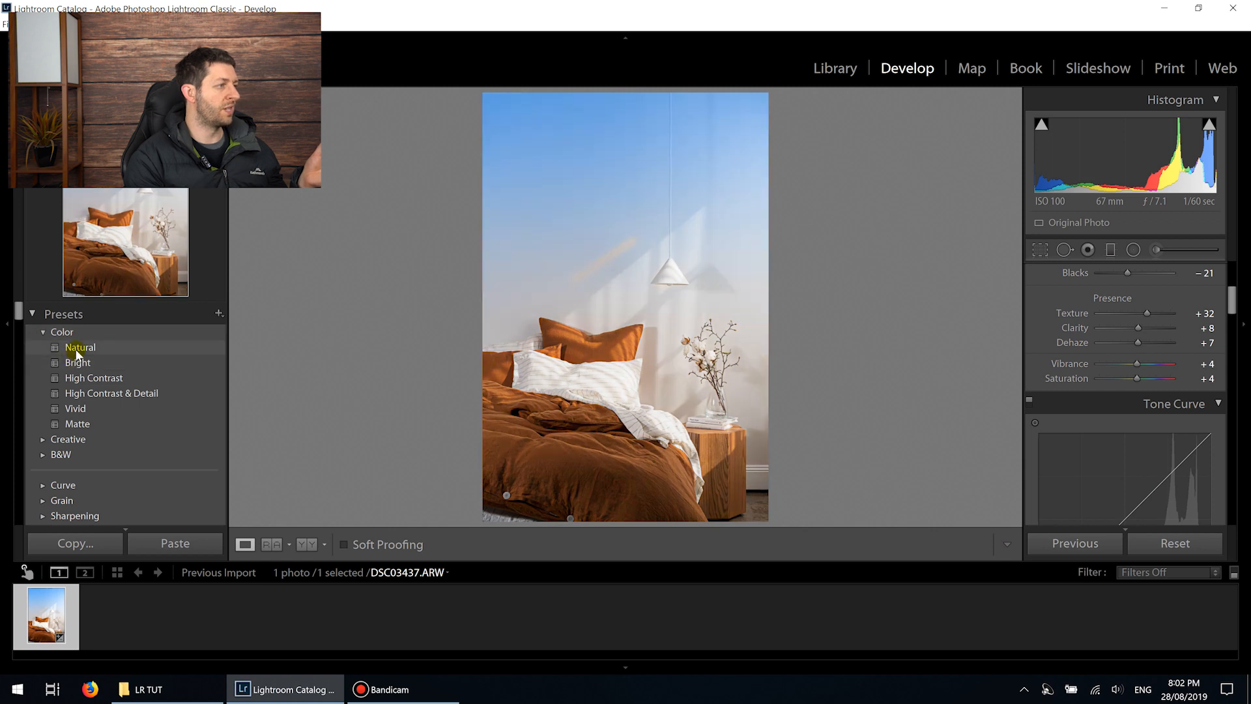
click(78, 367)
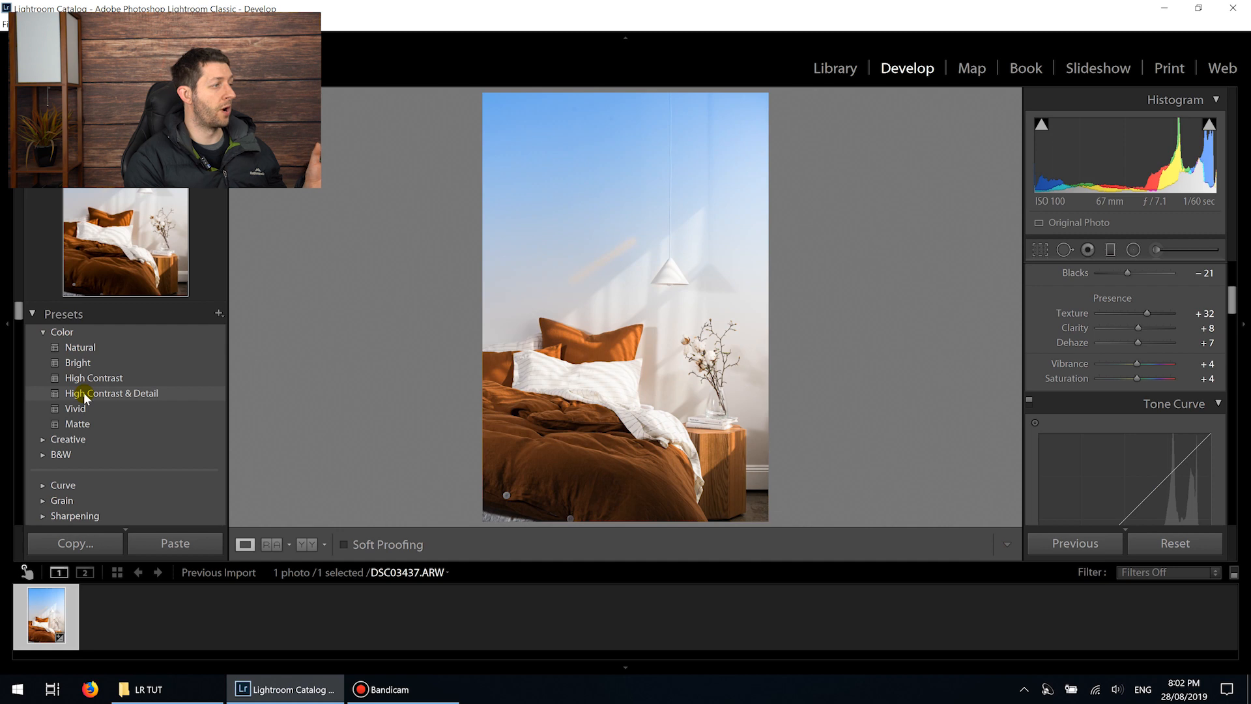
click(84, 392)
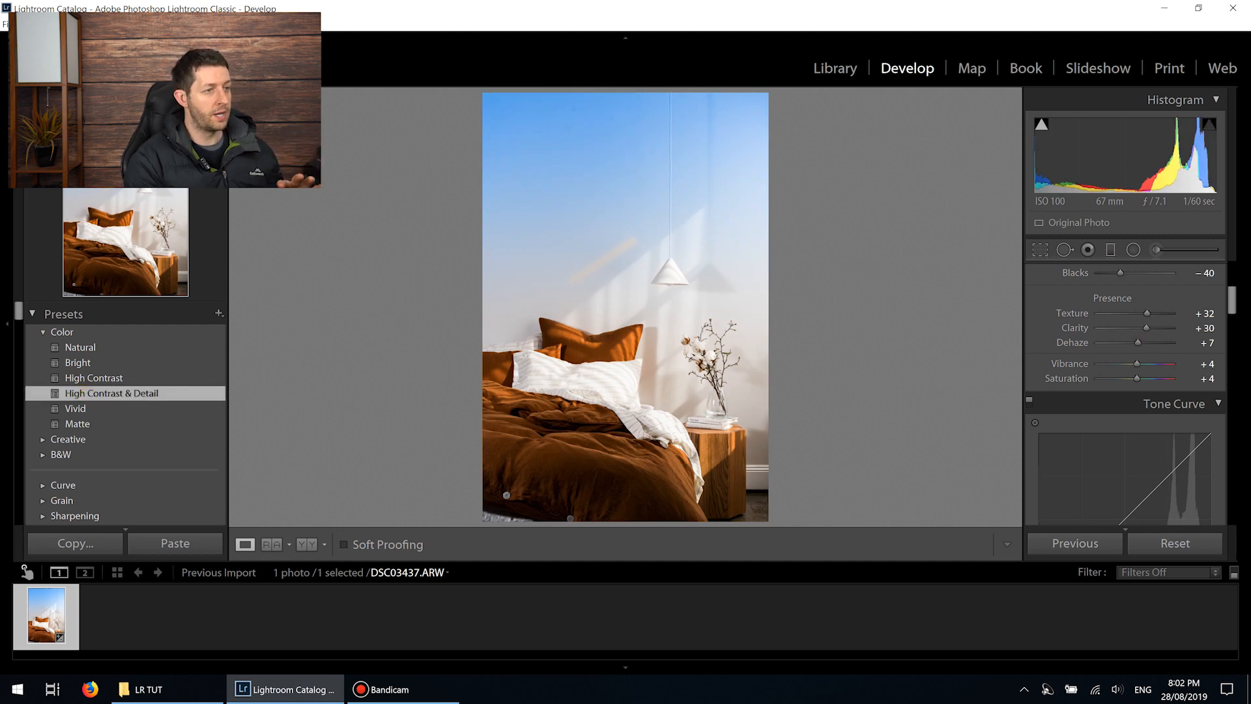
Reset the bedroom photo and apply the Vivid color preset, fine-tuned with Highlights -32 and Shadows +40
drag(1231, 299, 1231, 270)
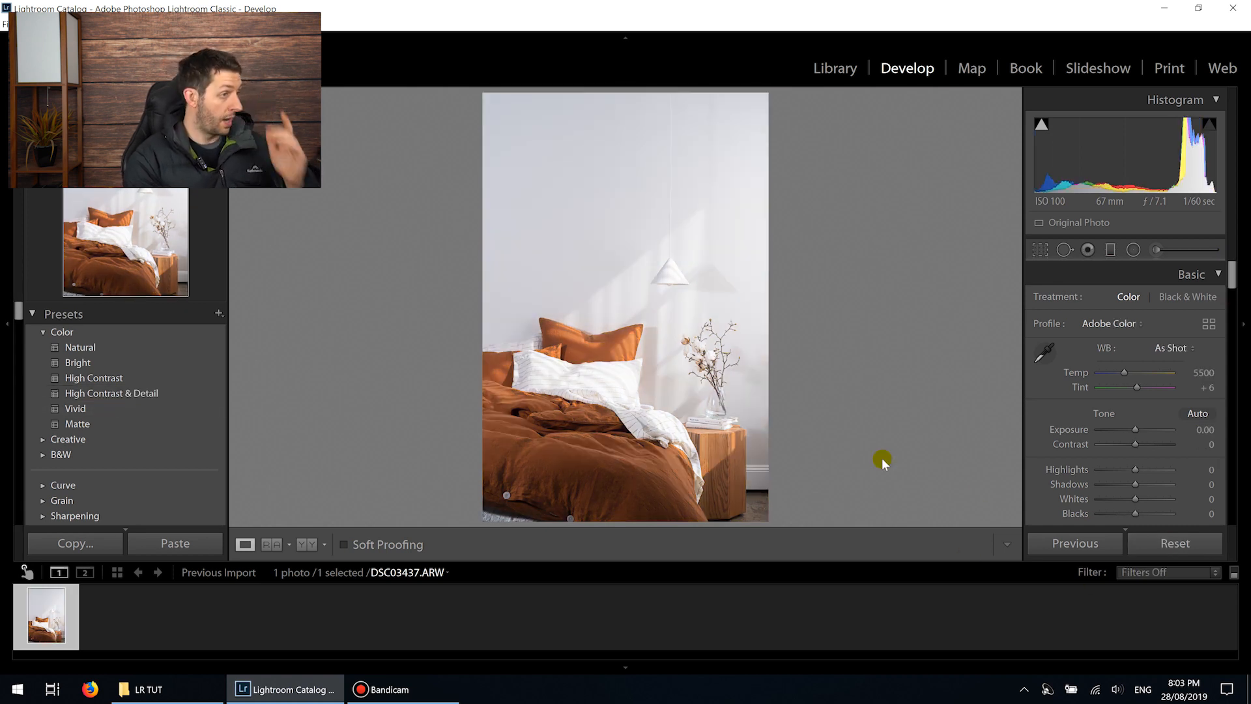
click(94, 410)
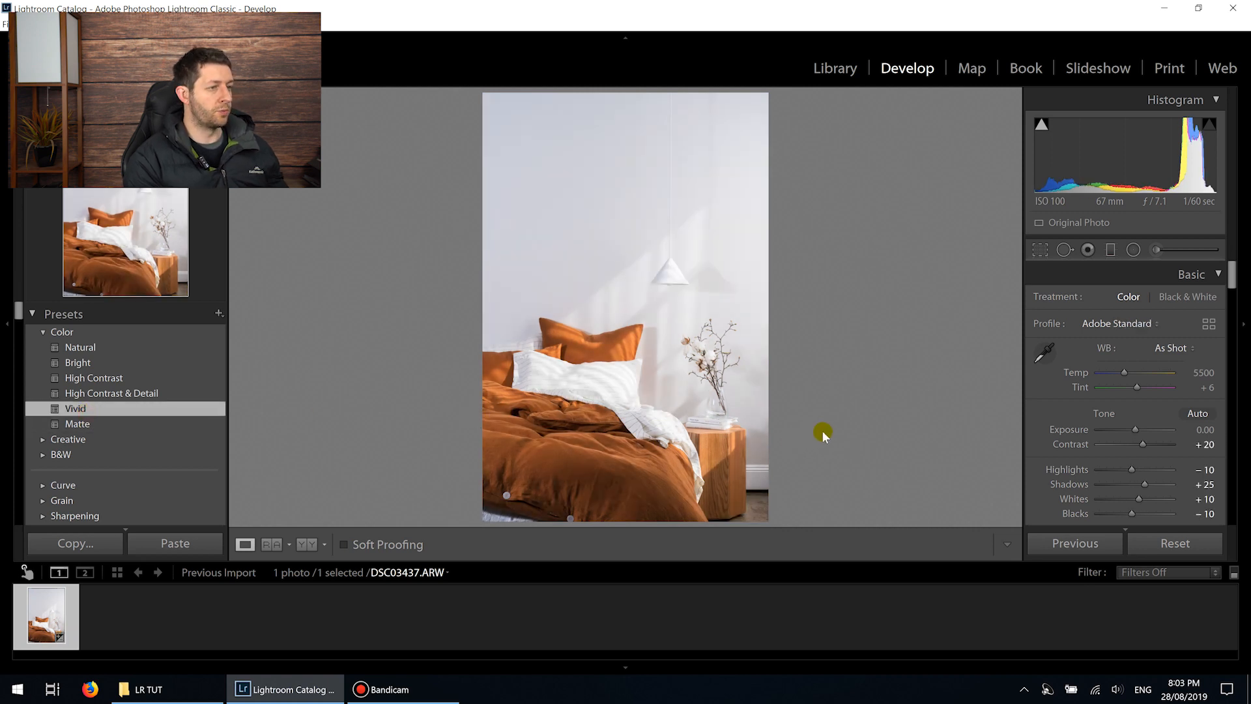
scroll(1135, 424, down, 3)
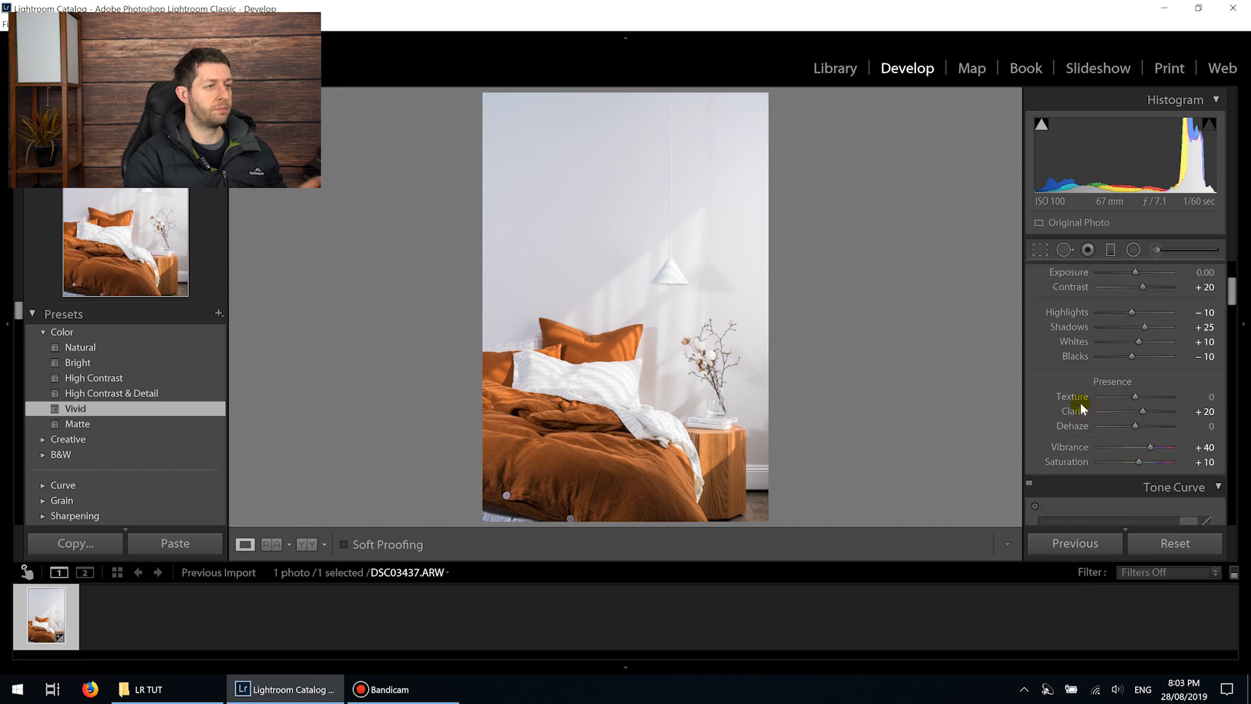
drag(1131, 318, 1150, 325)
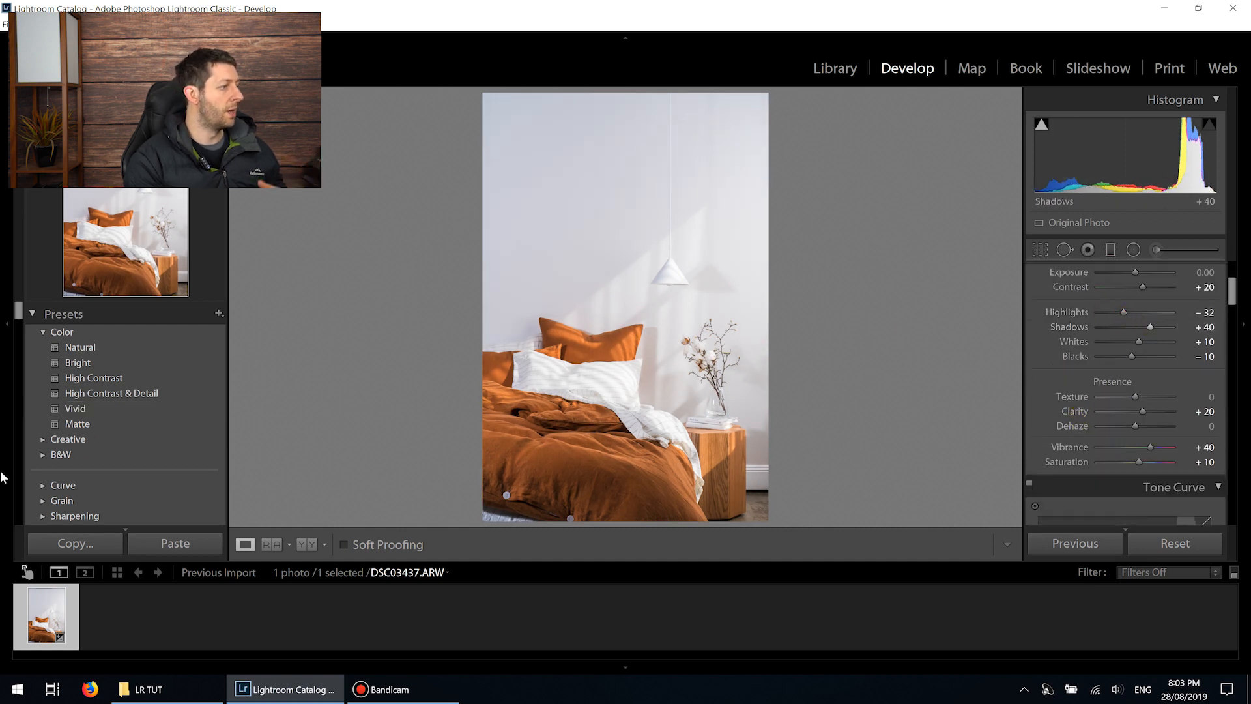
Expand the Creative presets and preview their looks on the bedroom photo without applying one
click(43, 440)
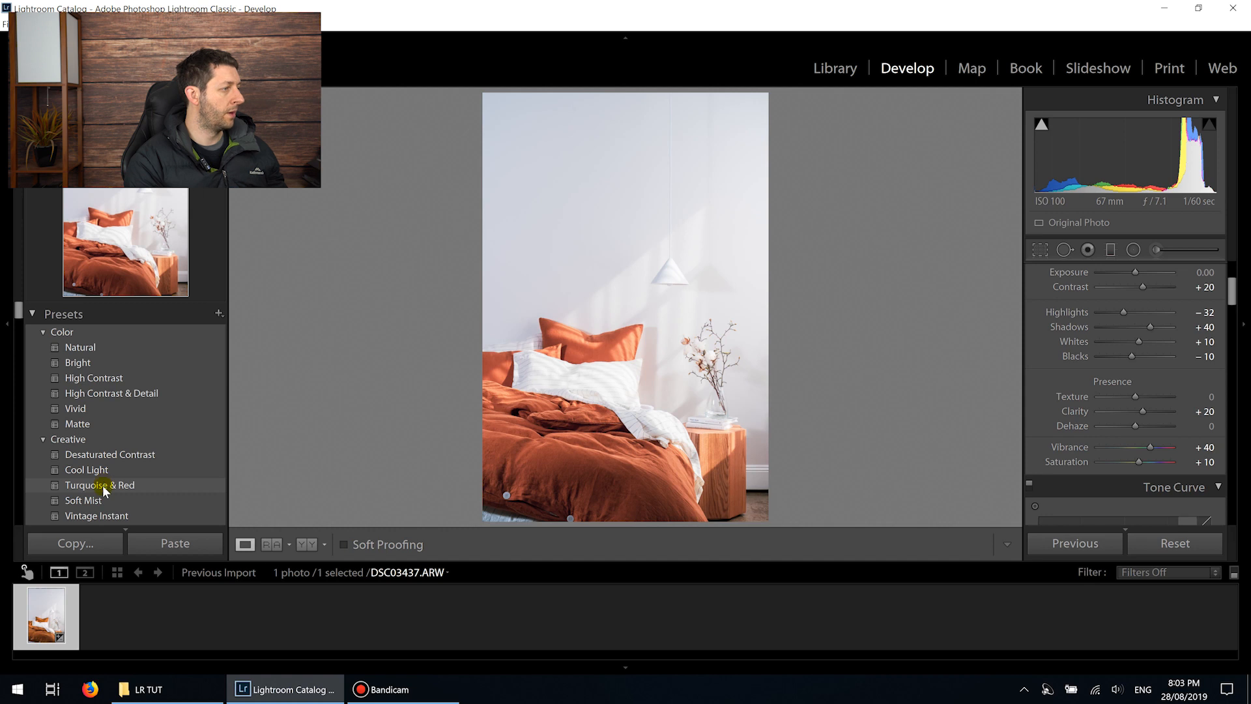
scroll(104, 473, down, 2)
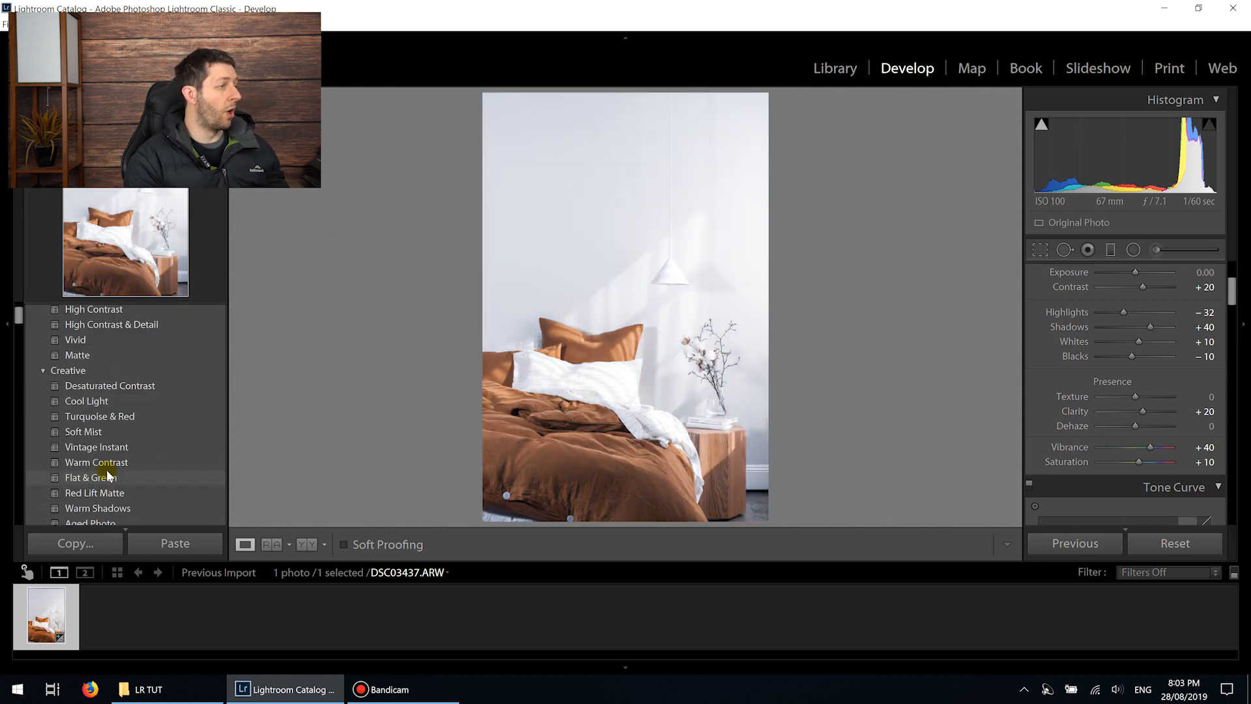
scroll(111, 436, down, 2)
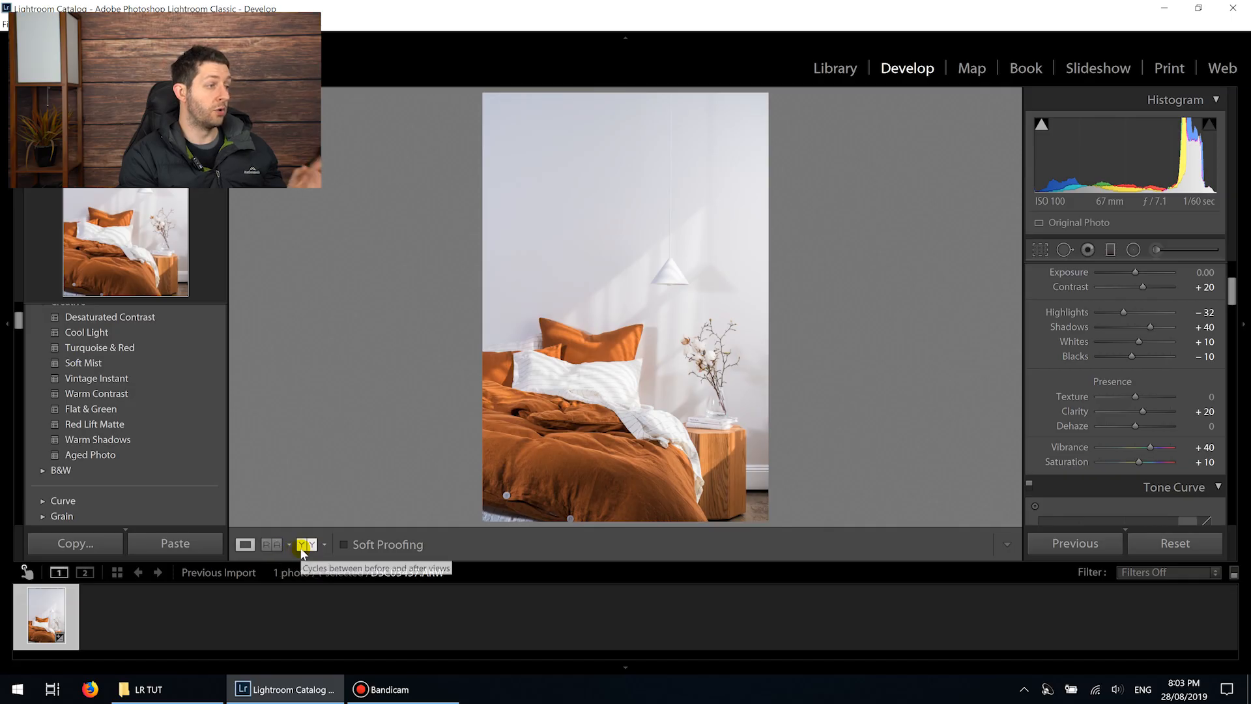
Lower Shadows to -92 while comparing side-by-side and stacked before/after views, and return to the single-photo view
click(304, 546)
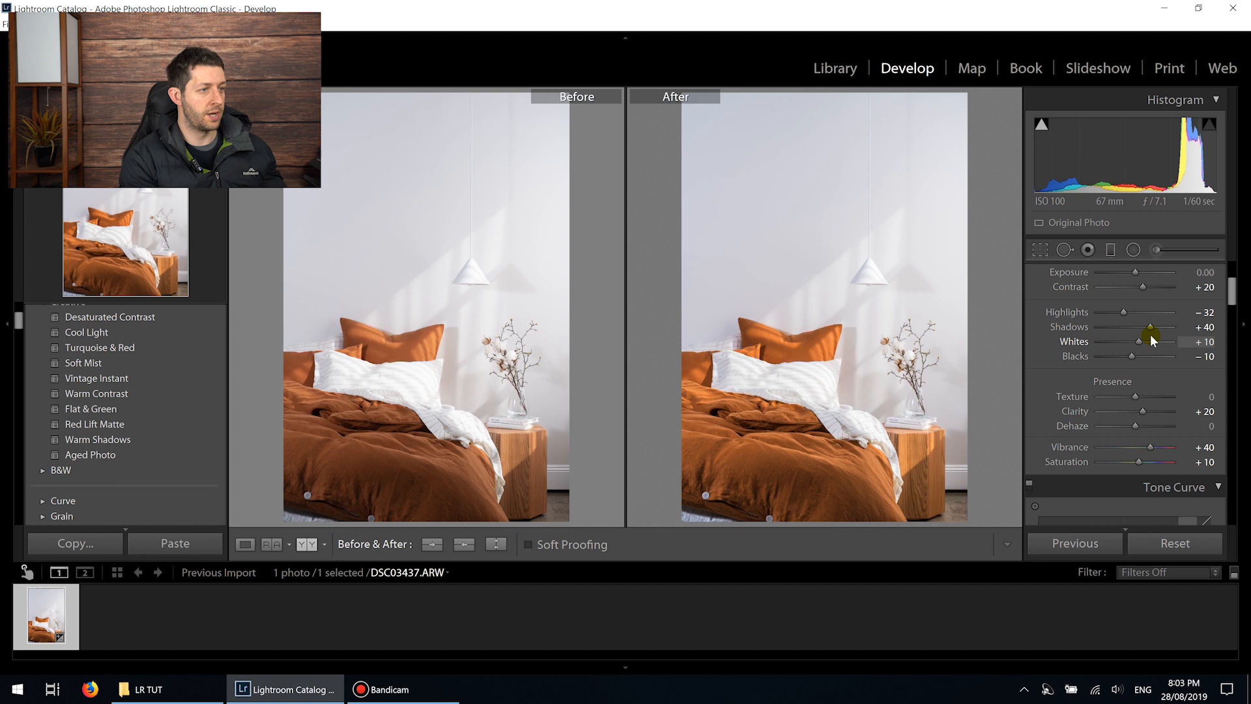
drag(1150, 327, 1101, 328)
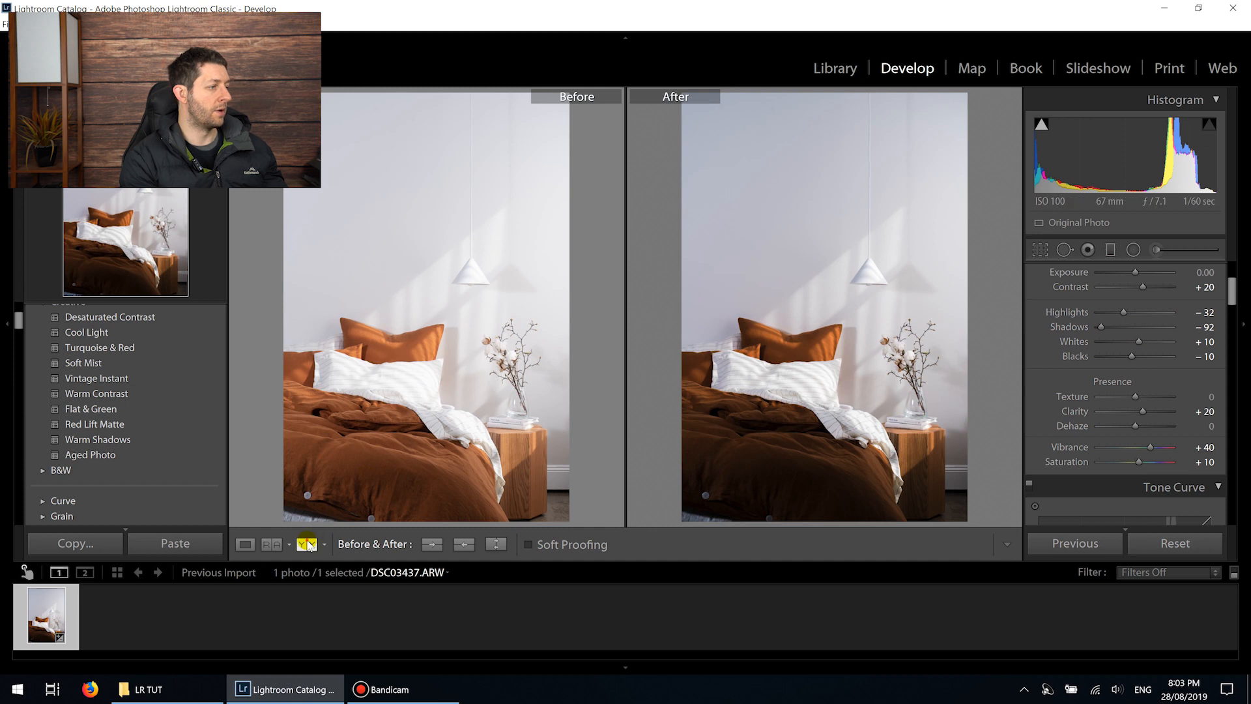
click(306, 544)
click(306, 544)
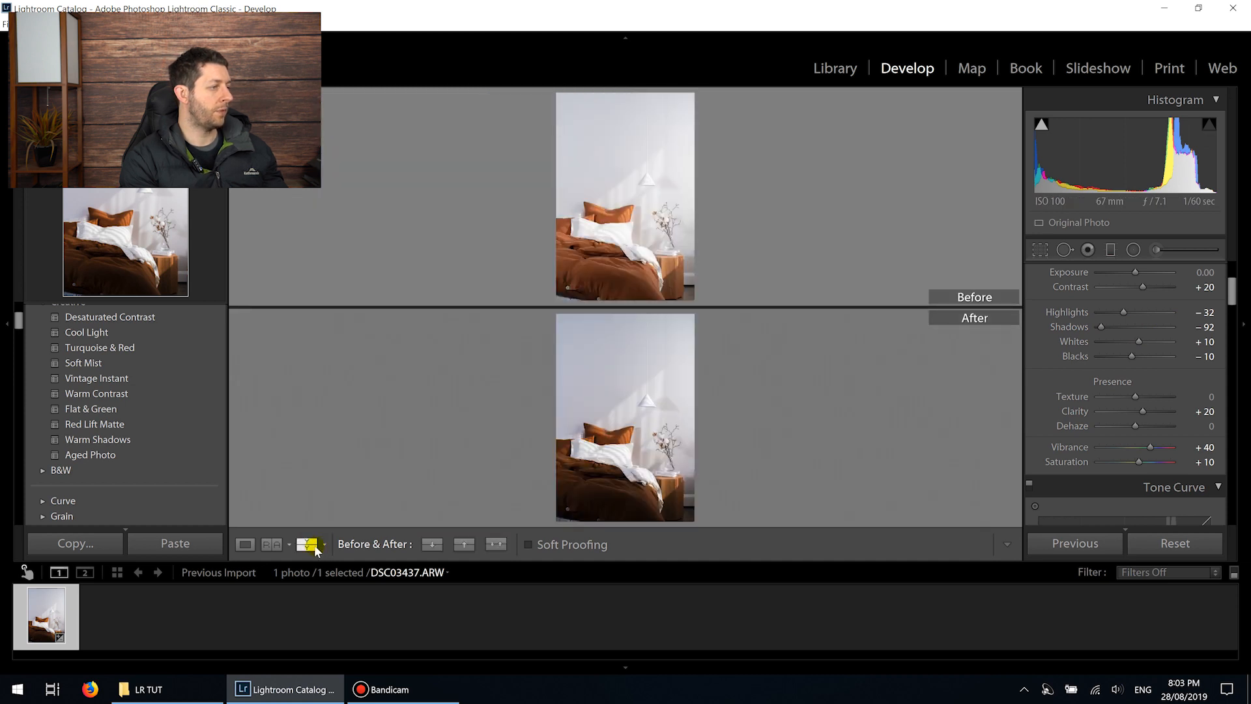
click(249, 546)
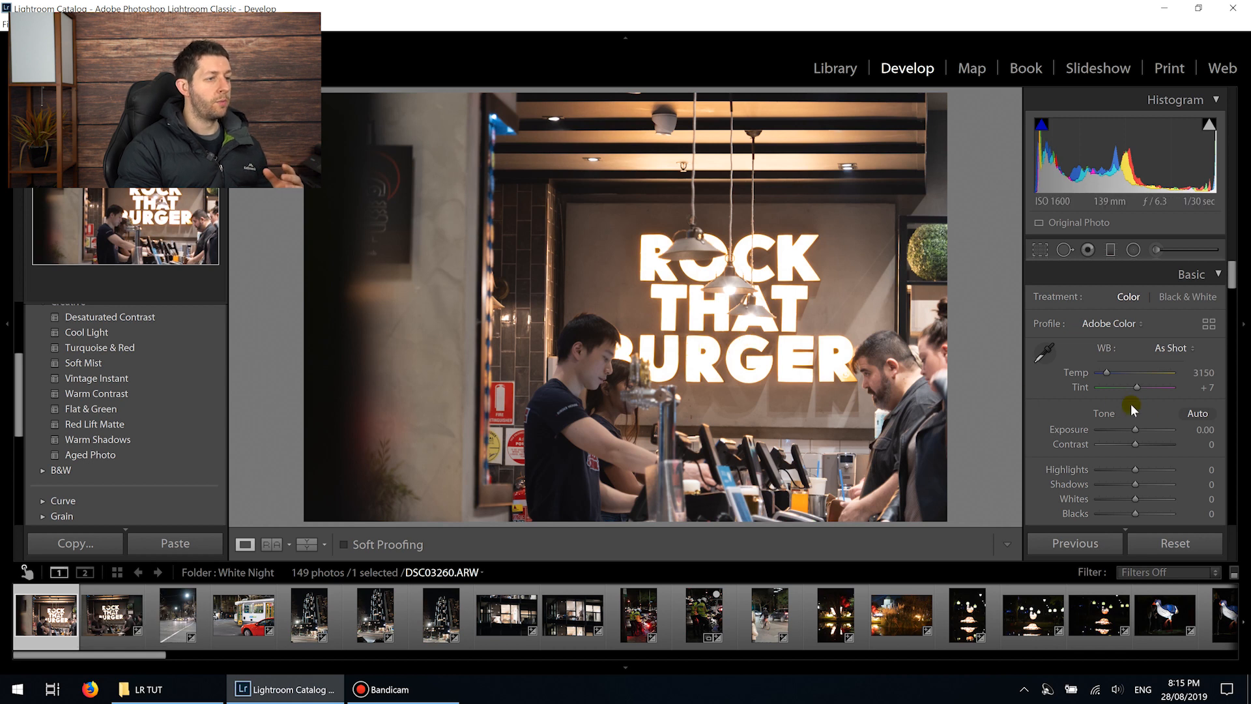
Try Exposure +1.84 on burger shop photo DSC03260 and replace it with Auto tone settings
click(1148, 427)
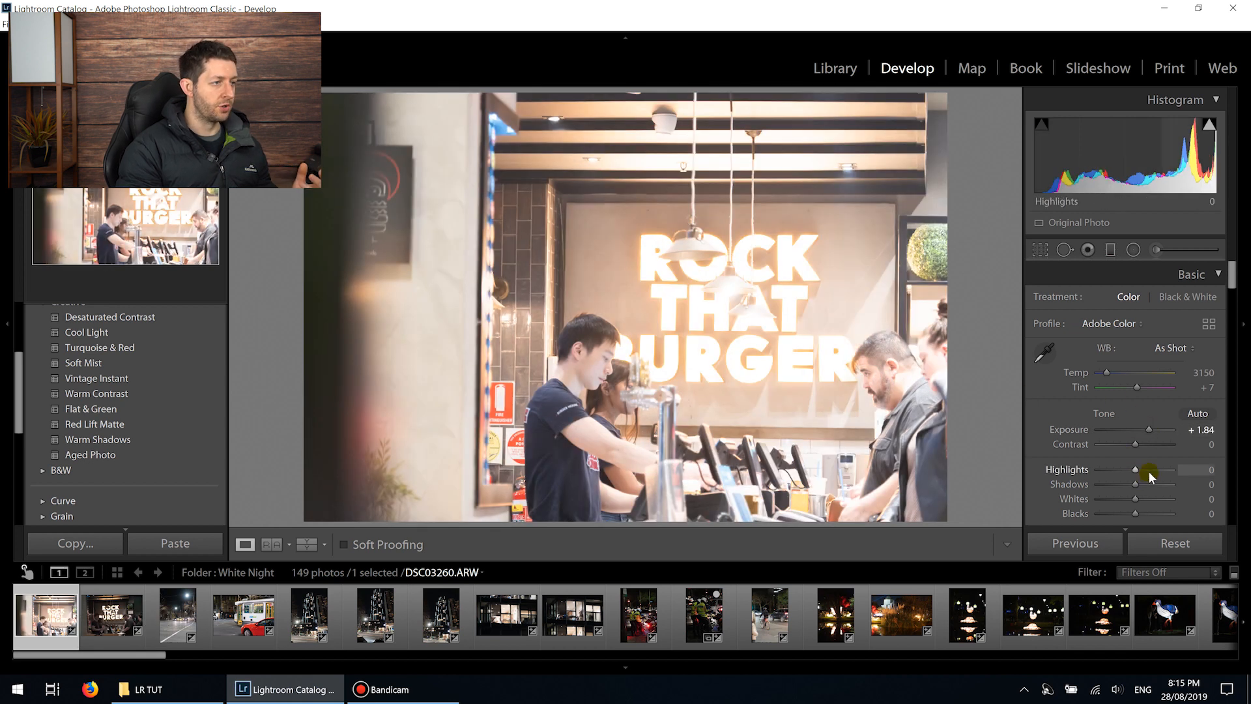
click(1186, 415)
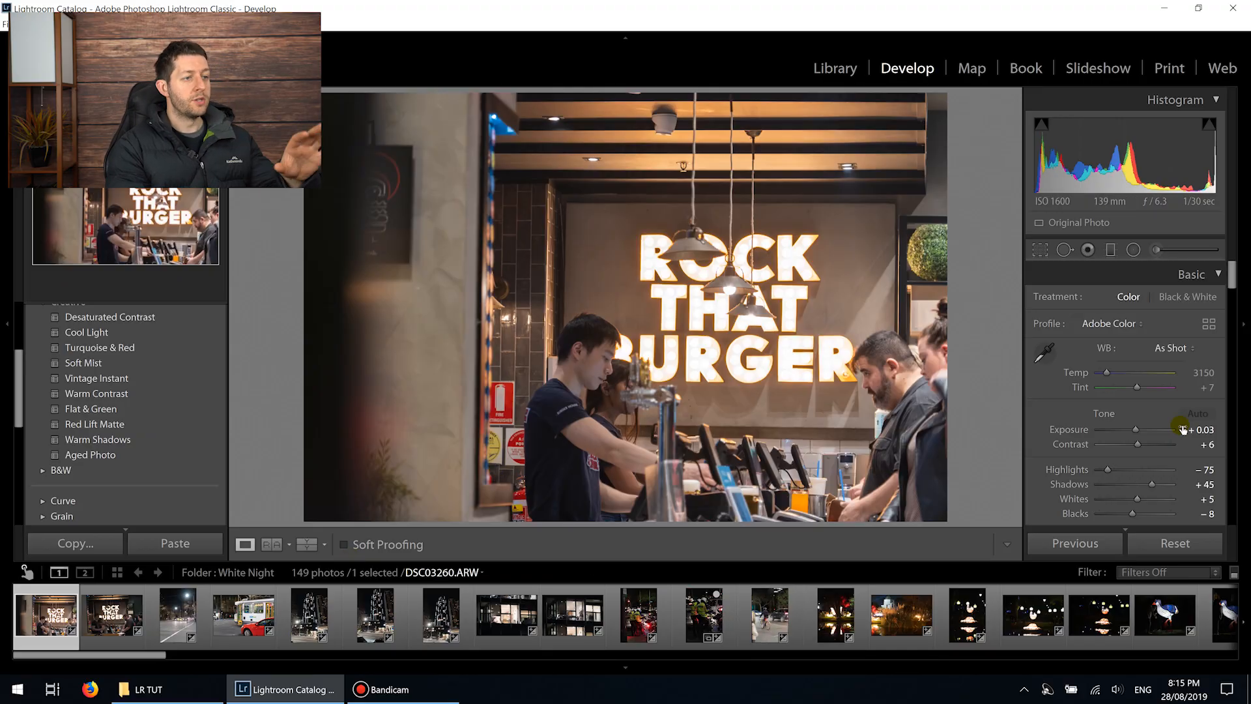
scroll(1133, 386, down, 3)
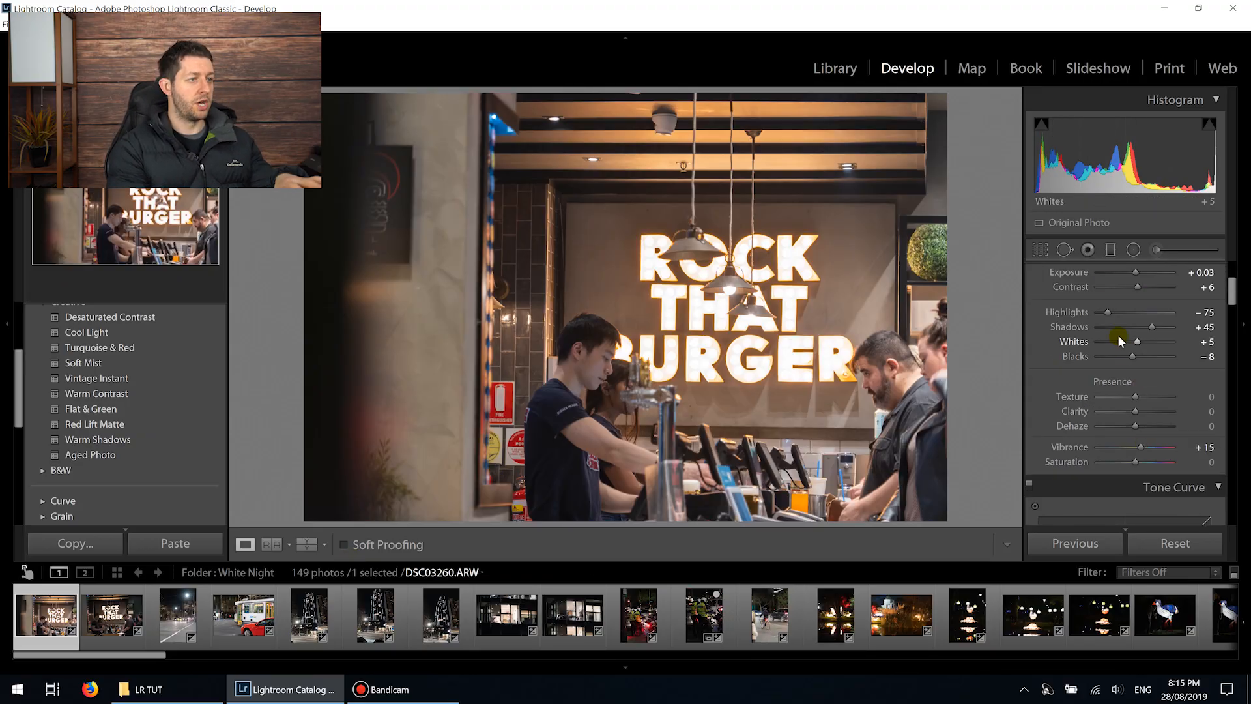
scroll(1108, 287, up, 2)
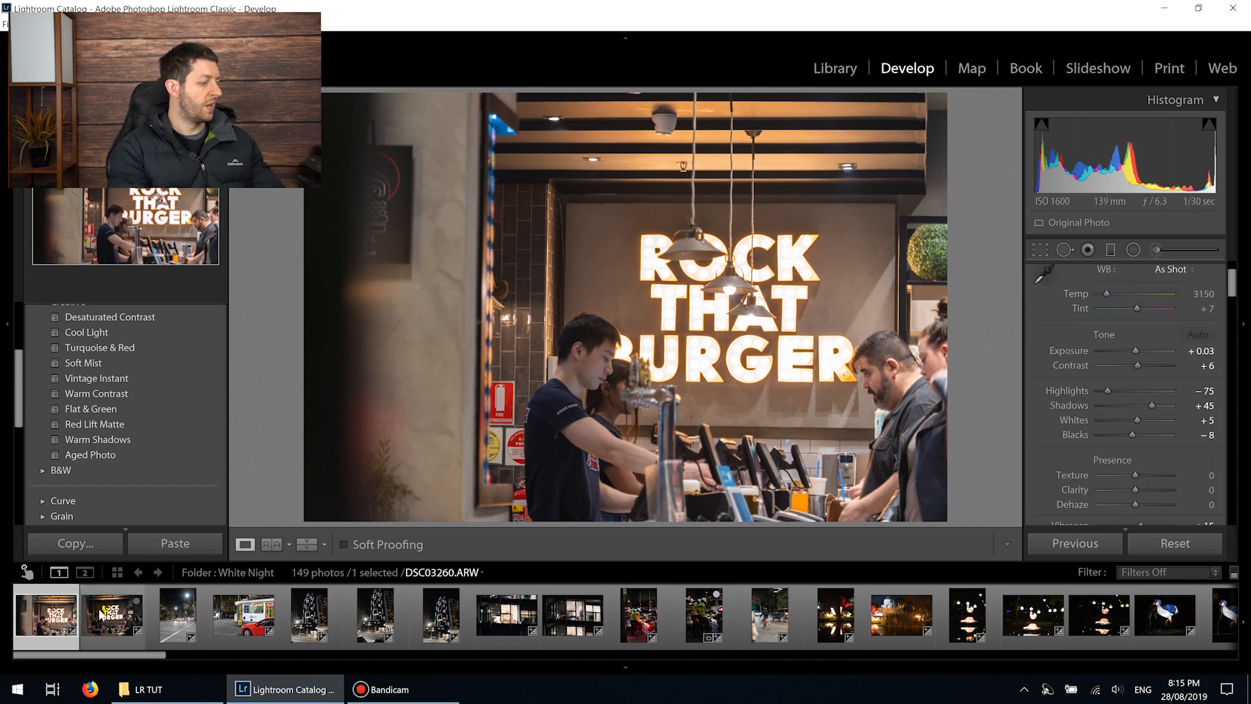
Select the first 18 filmstrip photos and synchronize all develop settings from DSC03260 to them
shift+click(1157, 620)
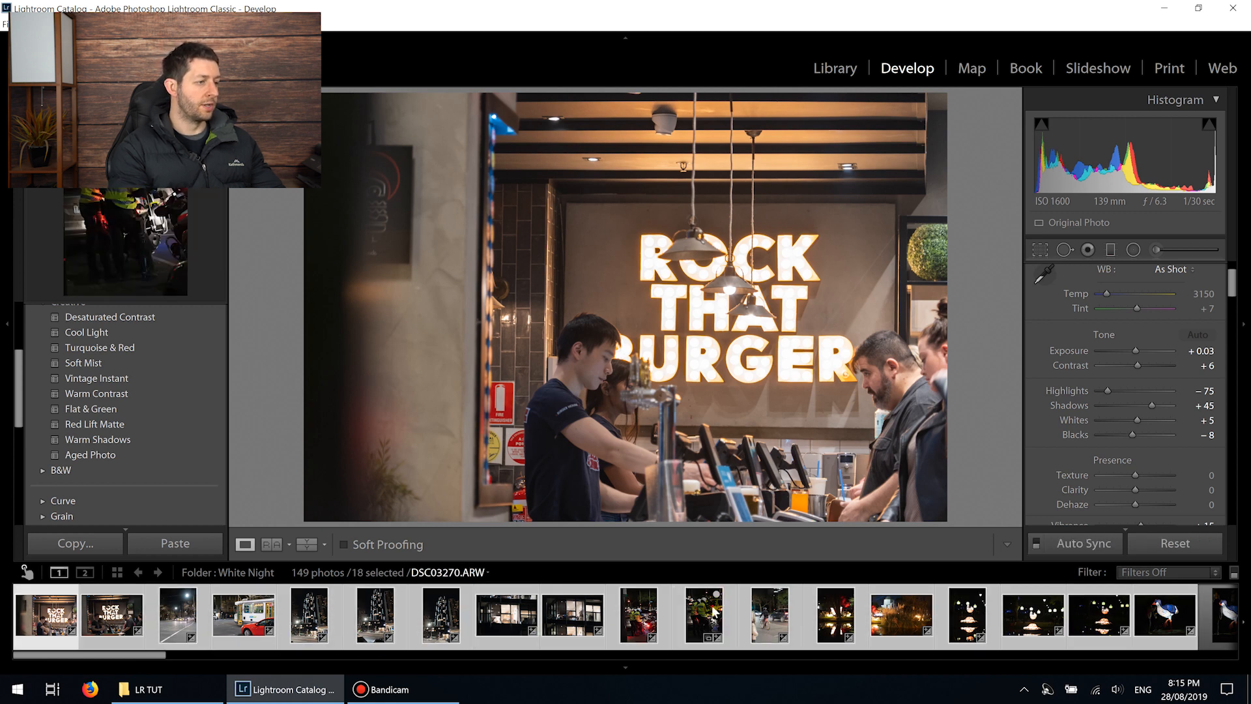
ctrl+click(715, 612)
ctrl+click(766, 610)
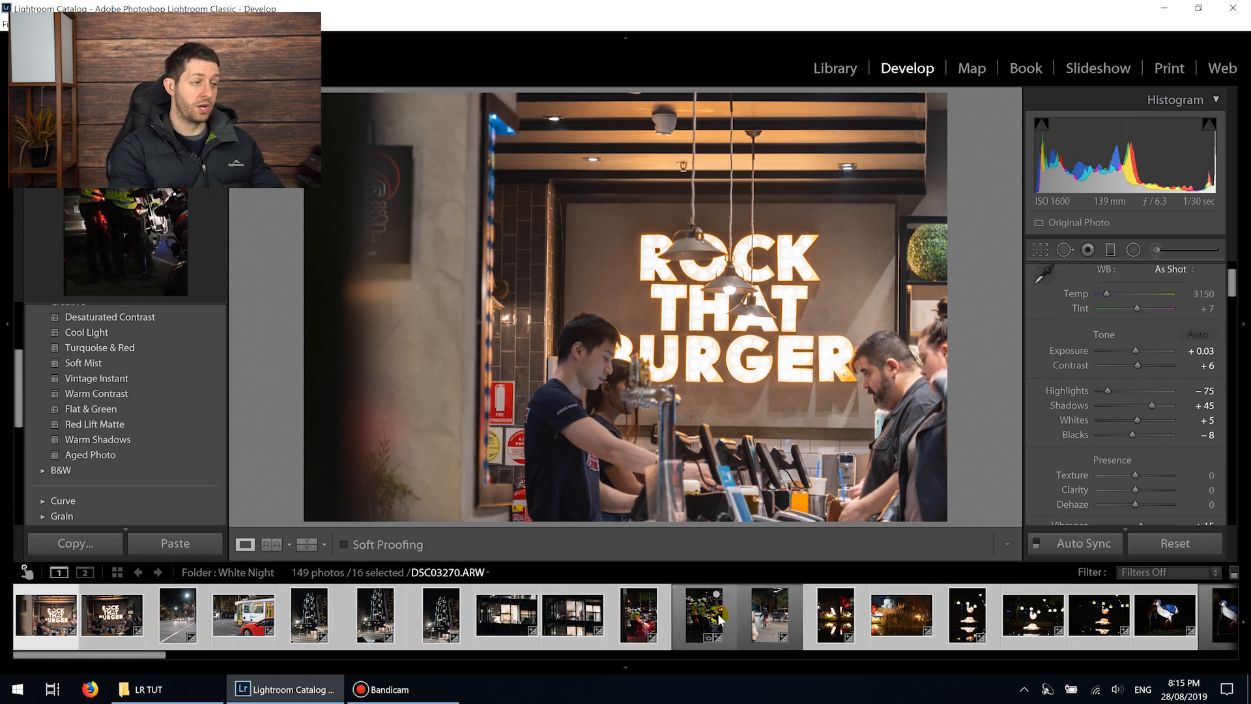
ctrl+click(759, 619)
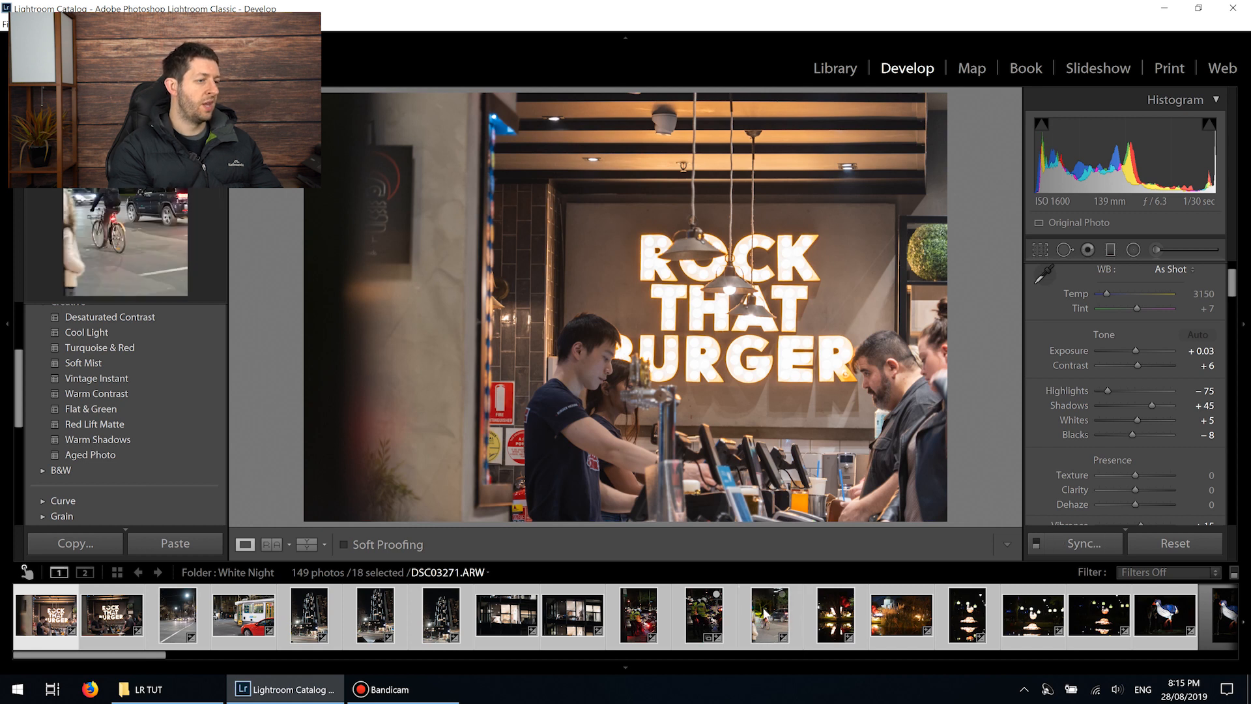
ctrl+click(767, 614)
click(1095, 543)
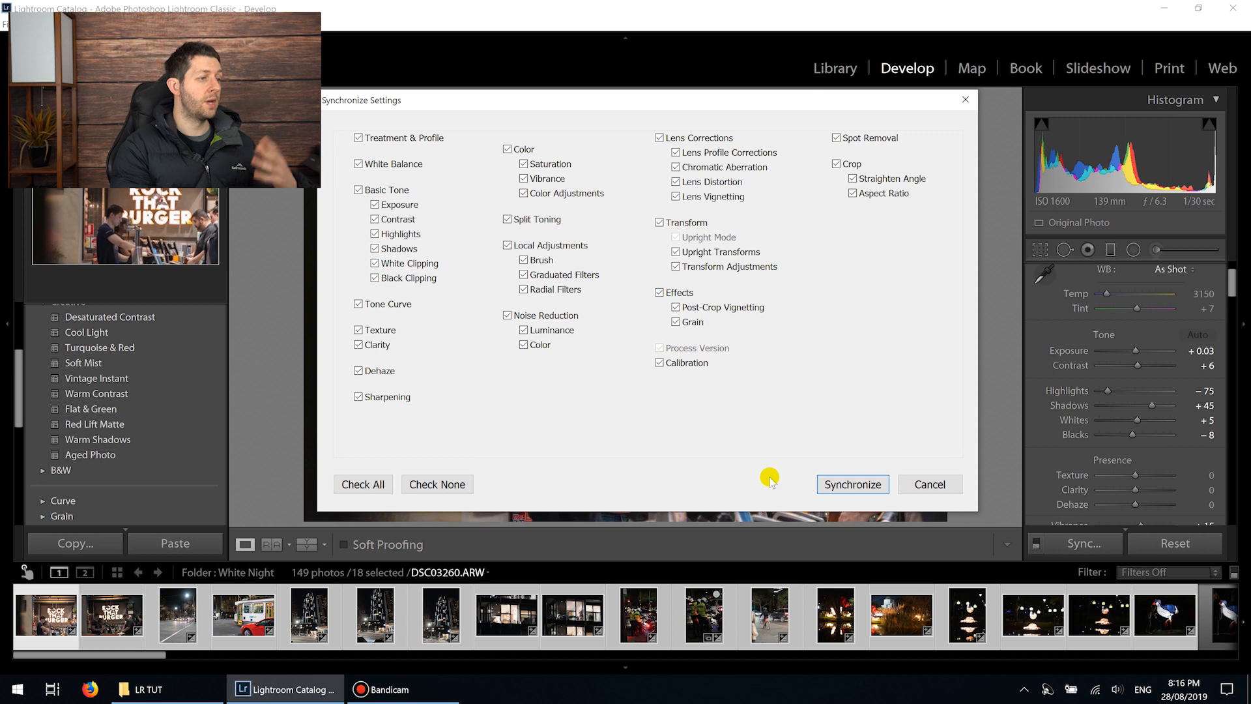
click(848, 486)
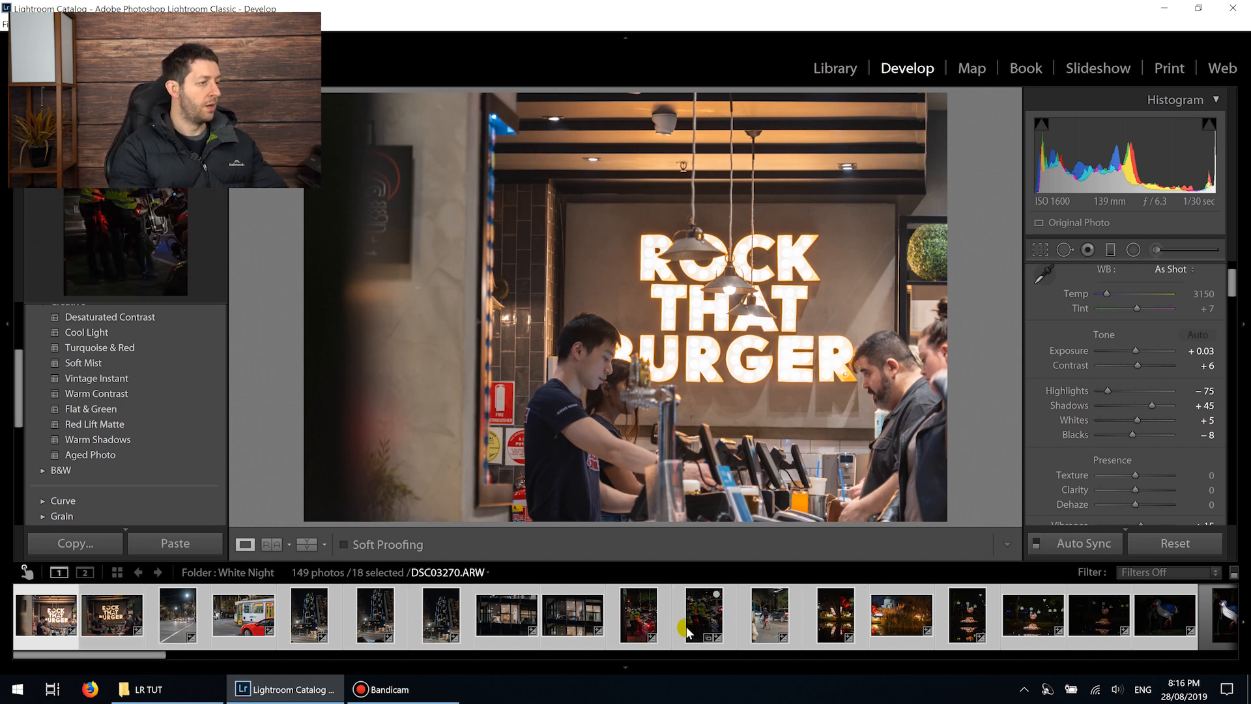
Deselect all photos and examine the synchronized settings on the tram photo DSC03263
key(ctrl+d)
click(135, 622)
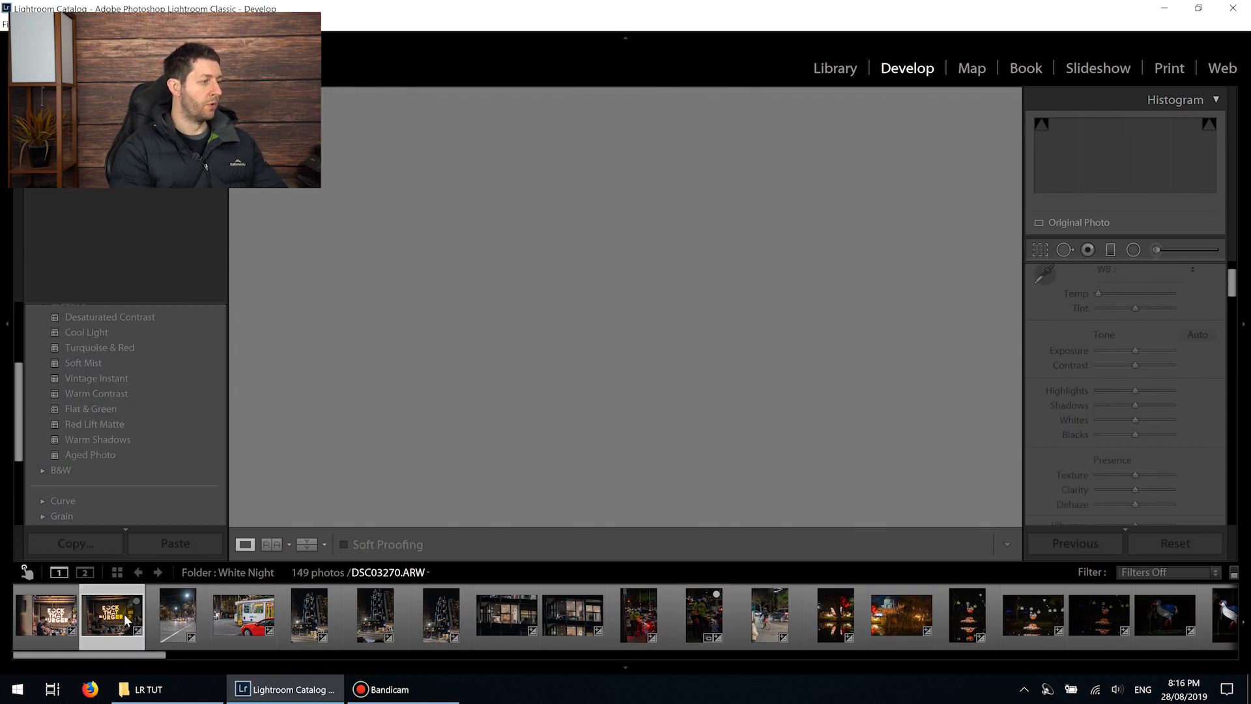
click(241, 623)
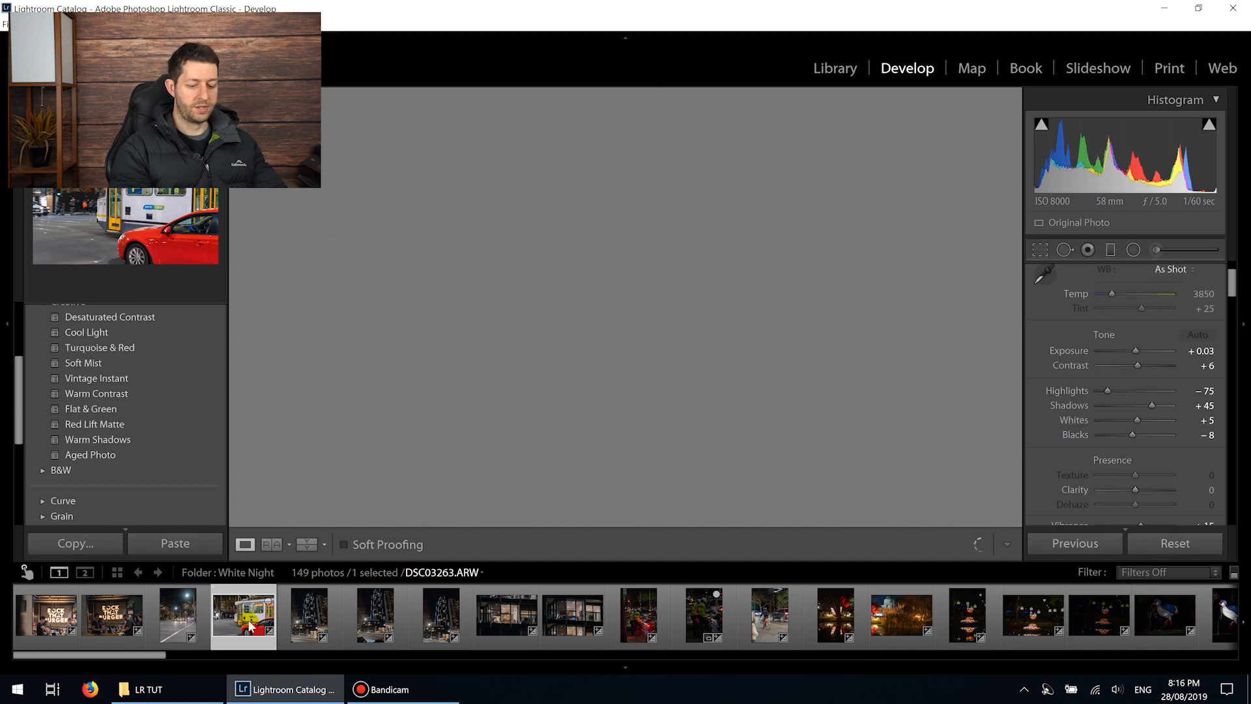
Copy all develop settings from the first burger shop photo, DSC03260
click(47, 614)
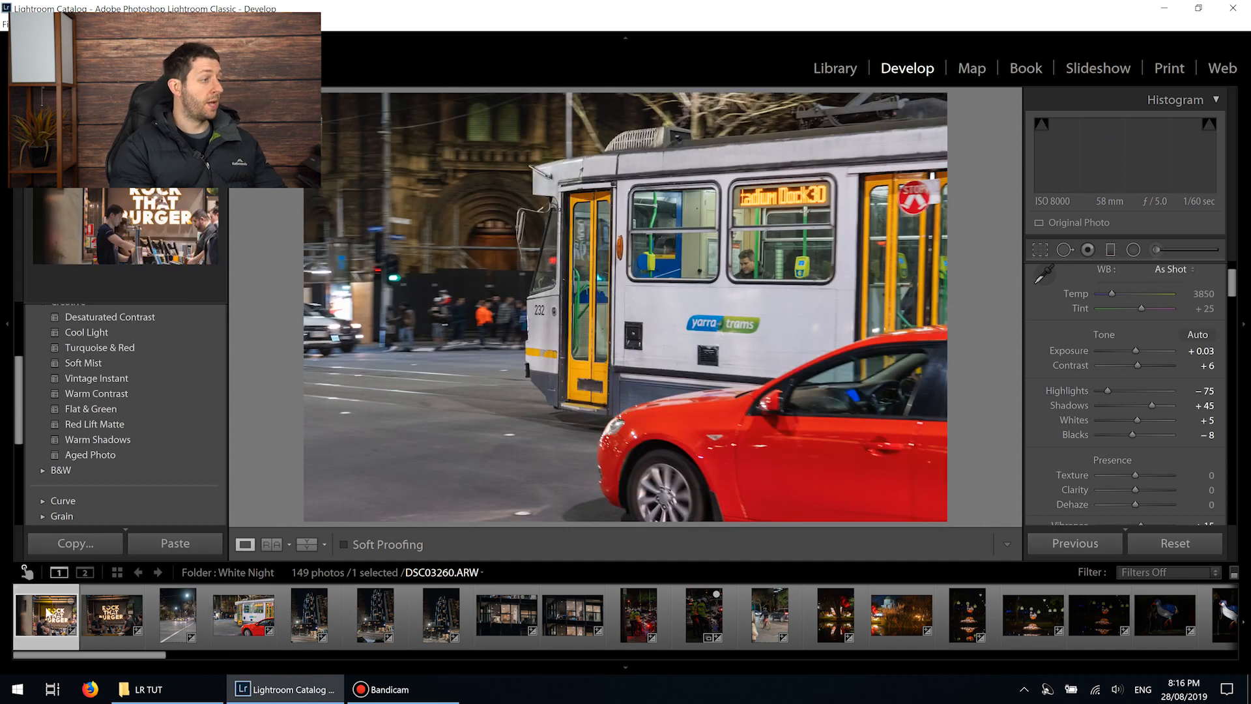
right_click(47, 617)
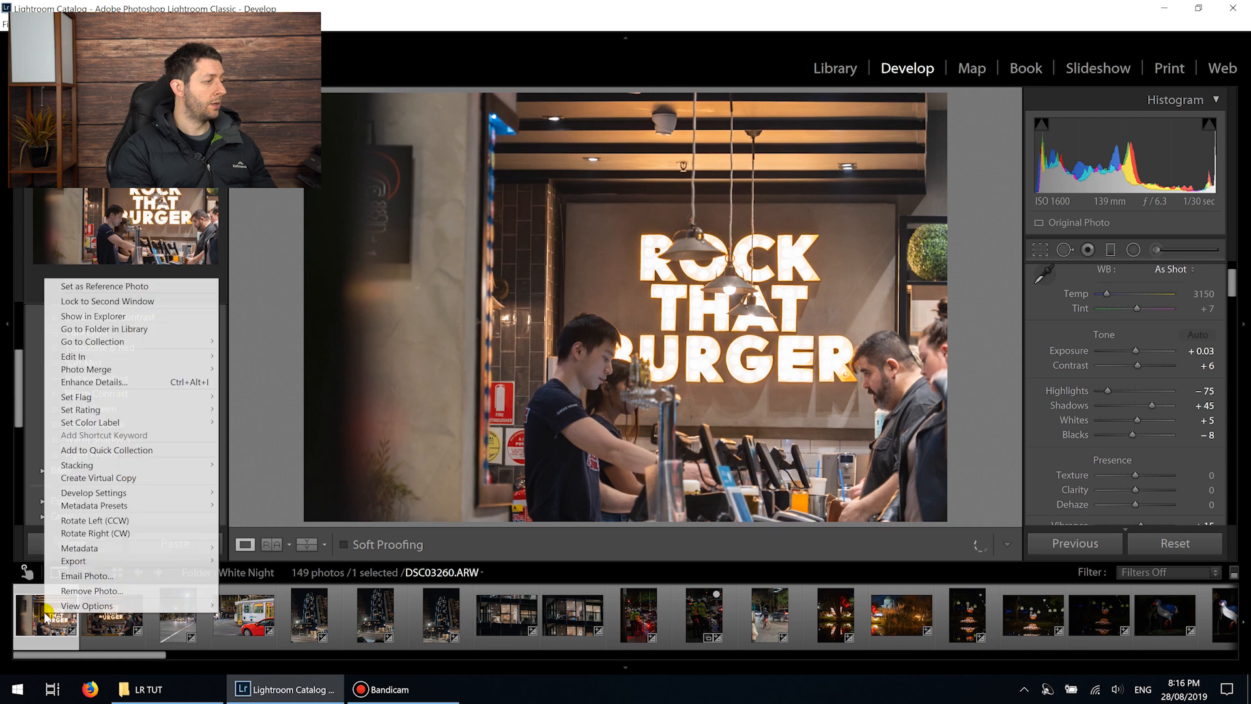
click(140, 493)
click(251, 535)
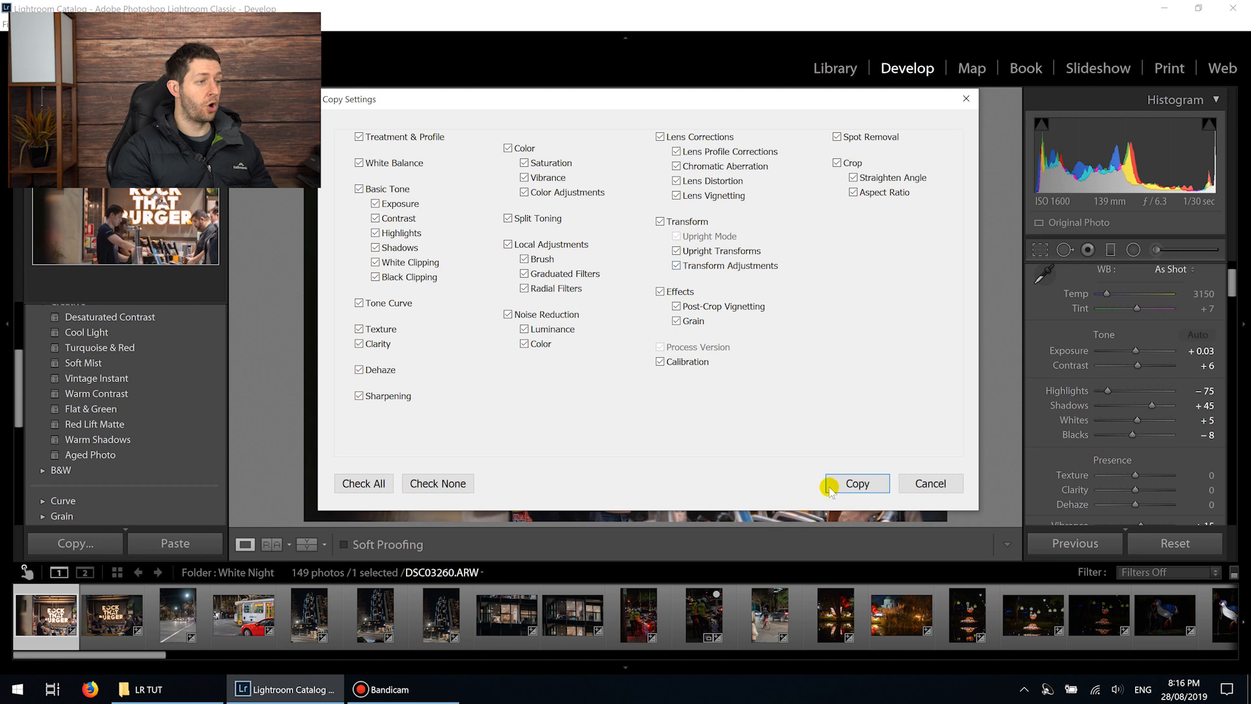
click(847, 486)
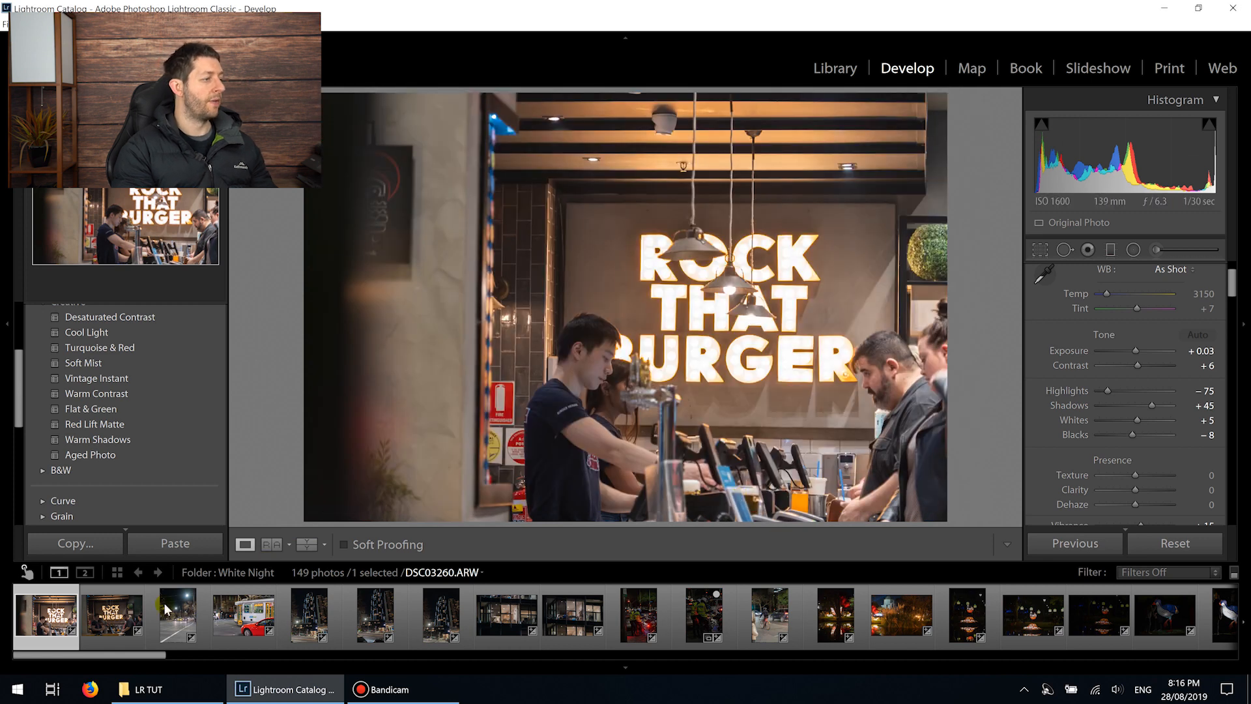
Reset the second burger shop photo, DSC03261, and paste the copied develop settings onto it
click(109, 624)
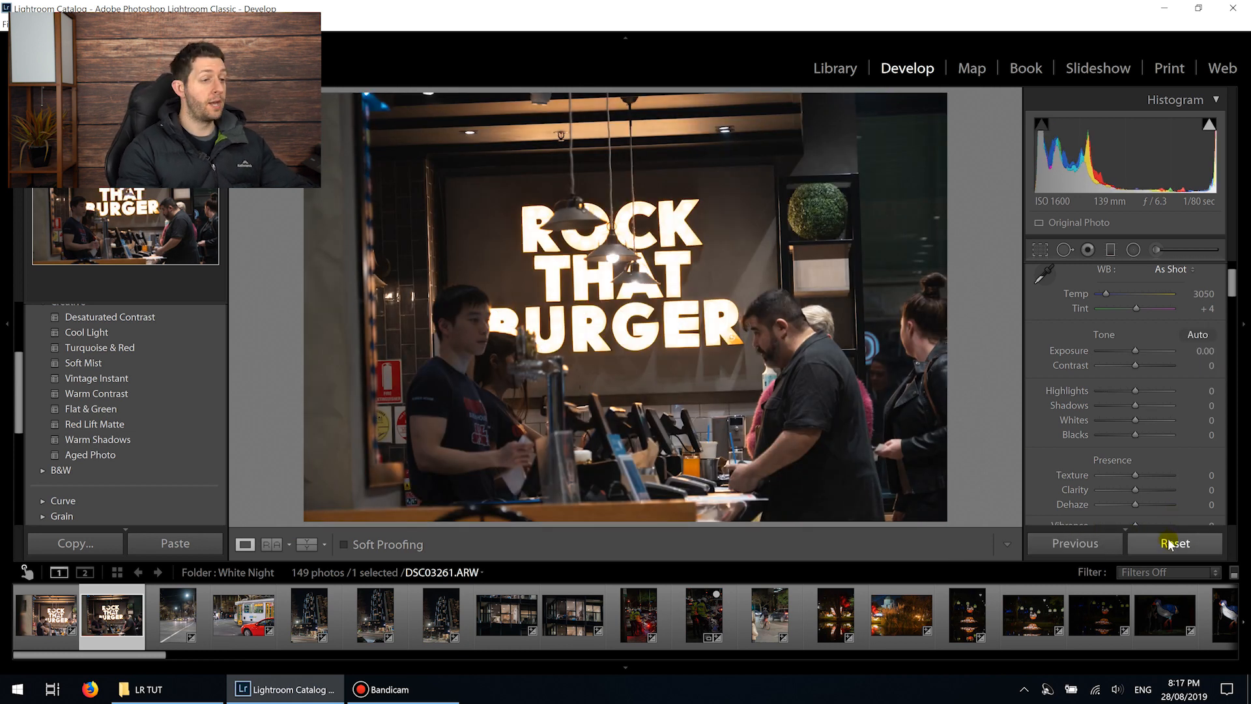
right_click(101, 618)
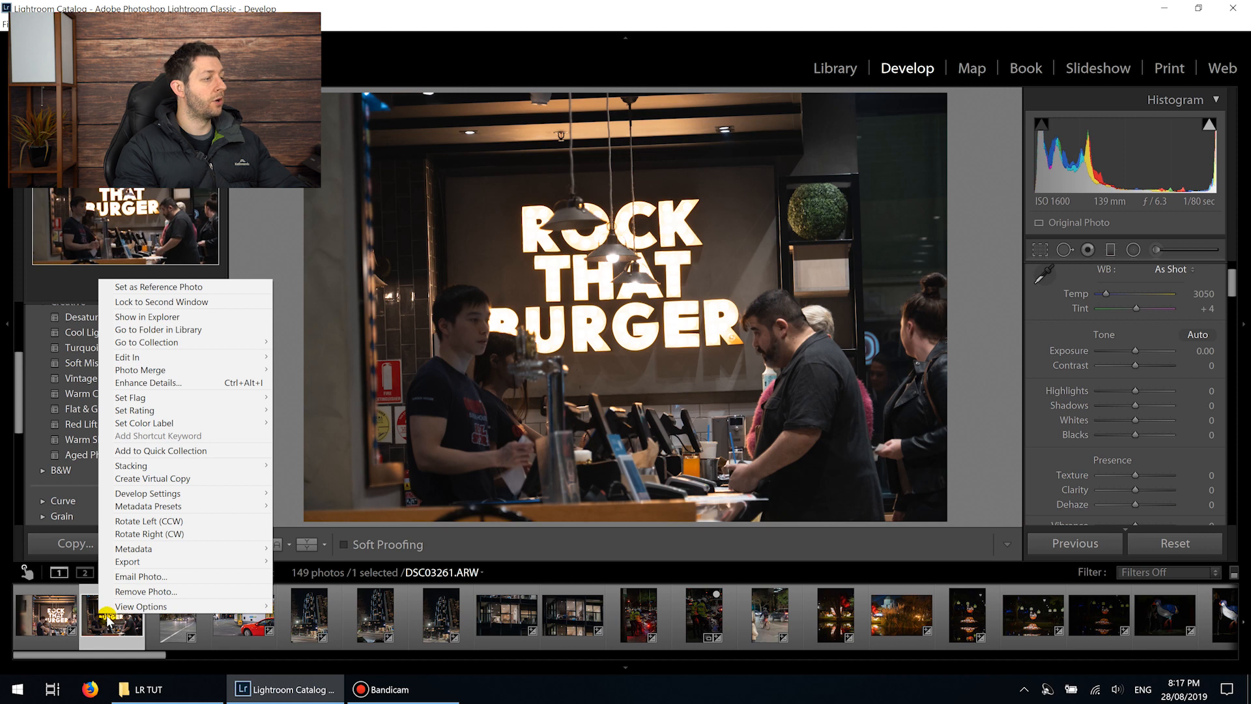
mouse_move(234, 494)
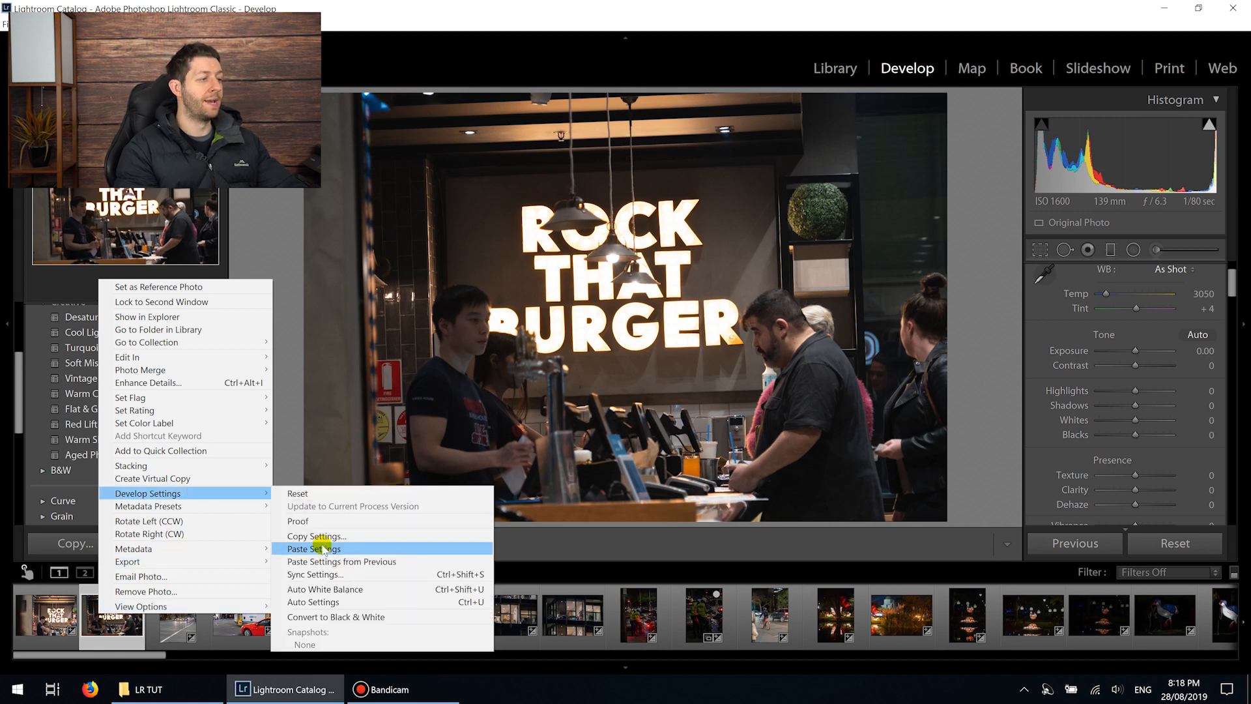
click(315, 548)
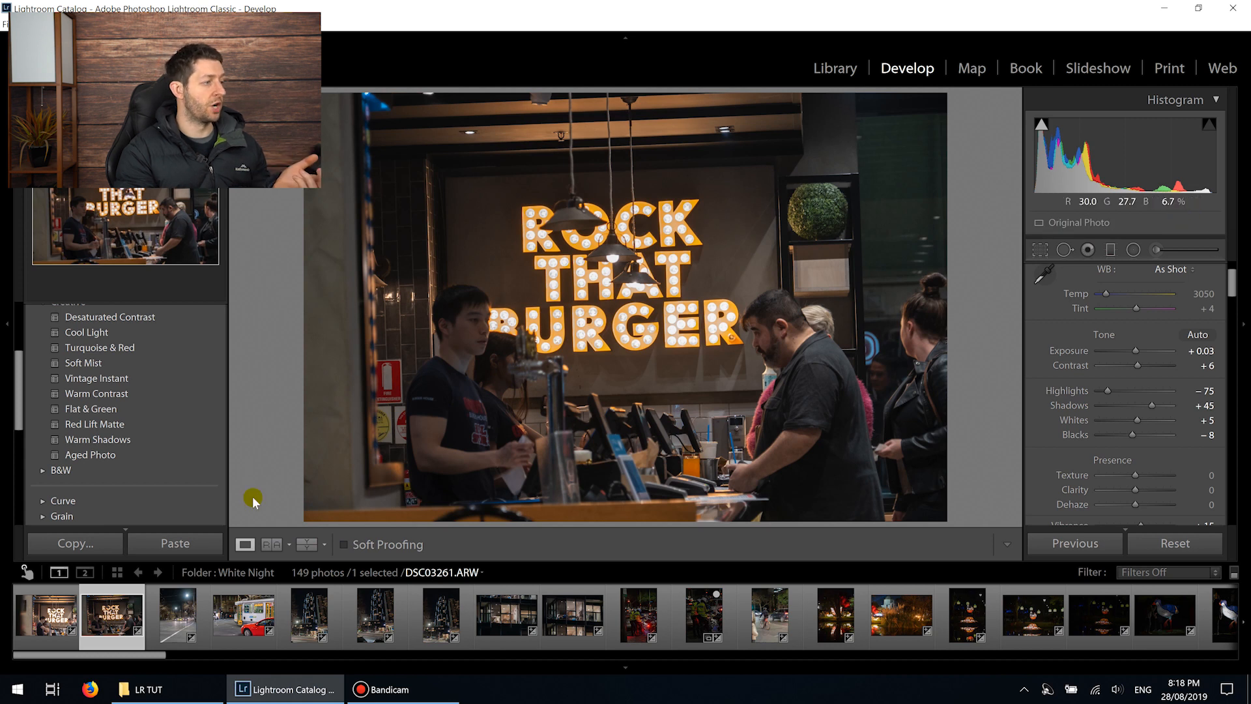
Compare the two burger shop photos and set the exposure of the second one, DSC03261, to +0.75
click(46, 615)
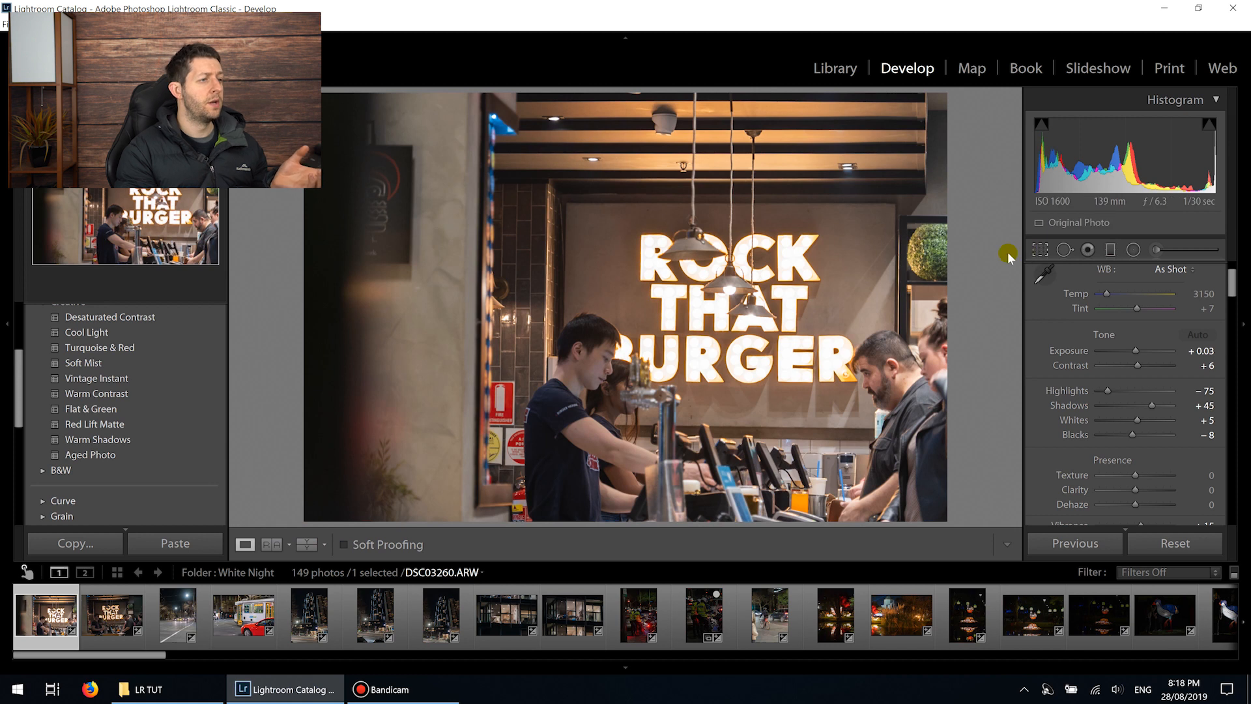
key(Right)
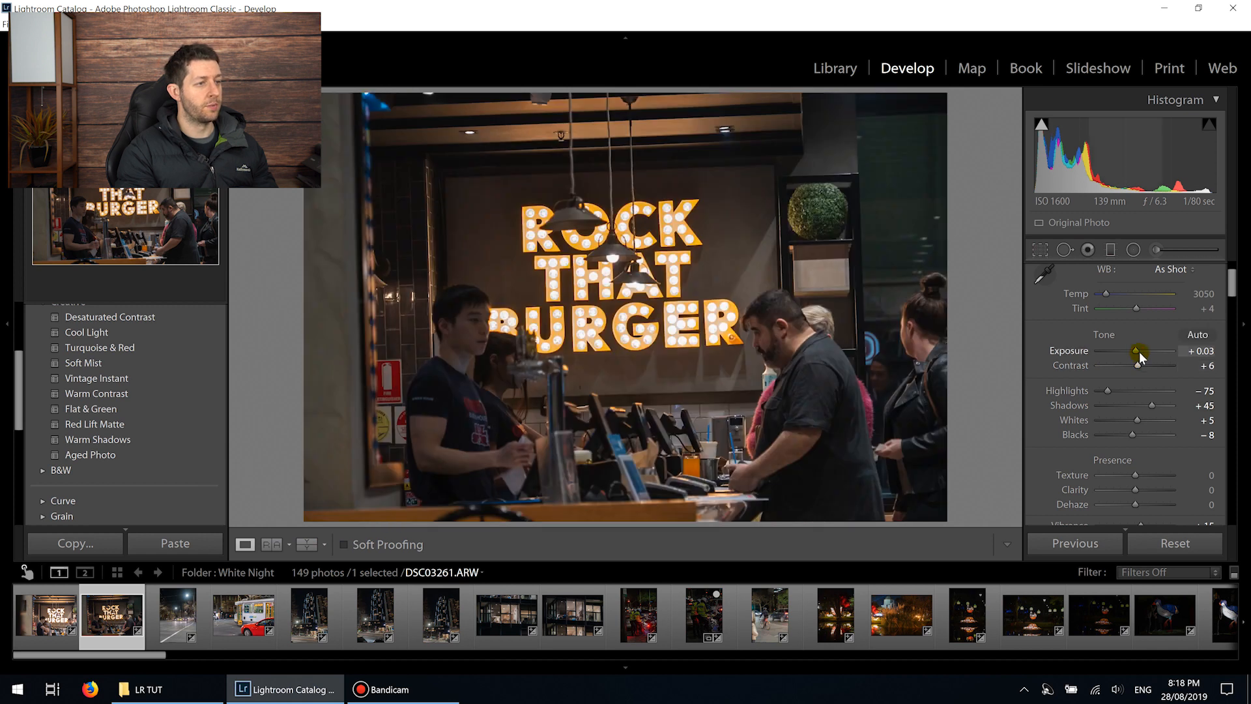
drag(1140, 353, 1142, 353)
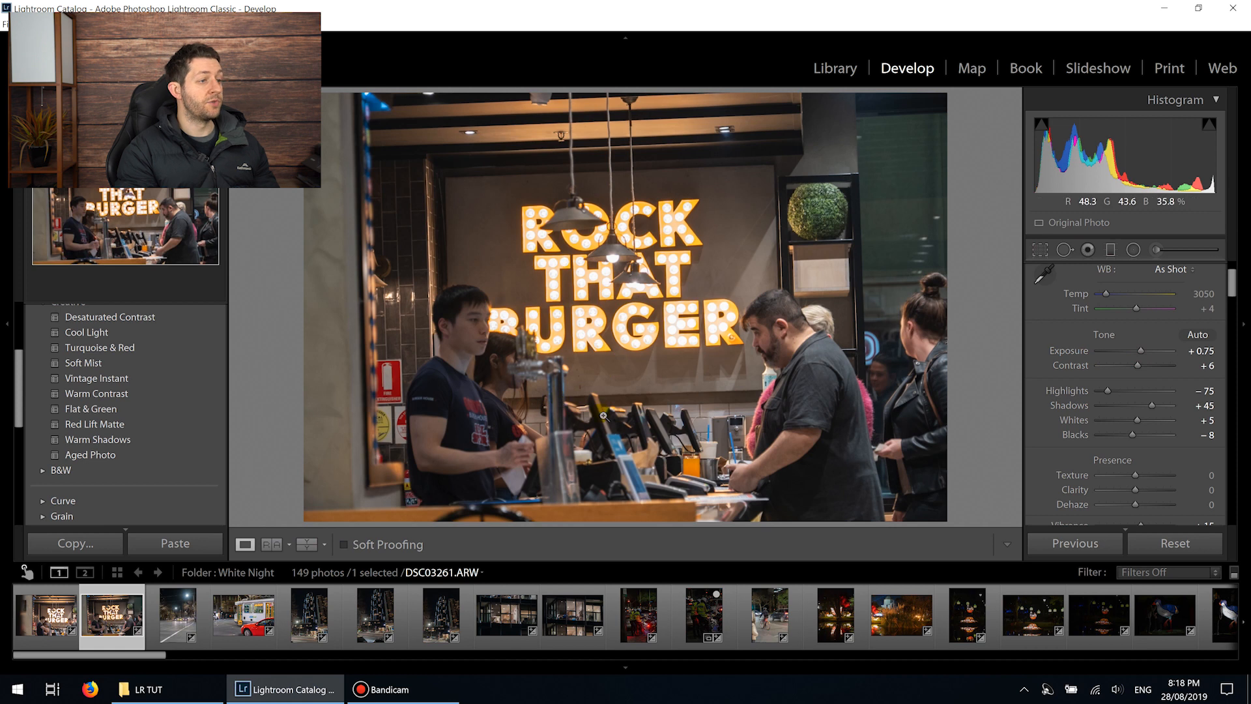
Select all photos in the filmstrip, starting from the tram photo DSC03263, and open their export settings
click(253, 618)
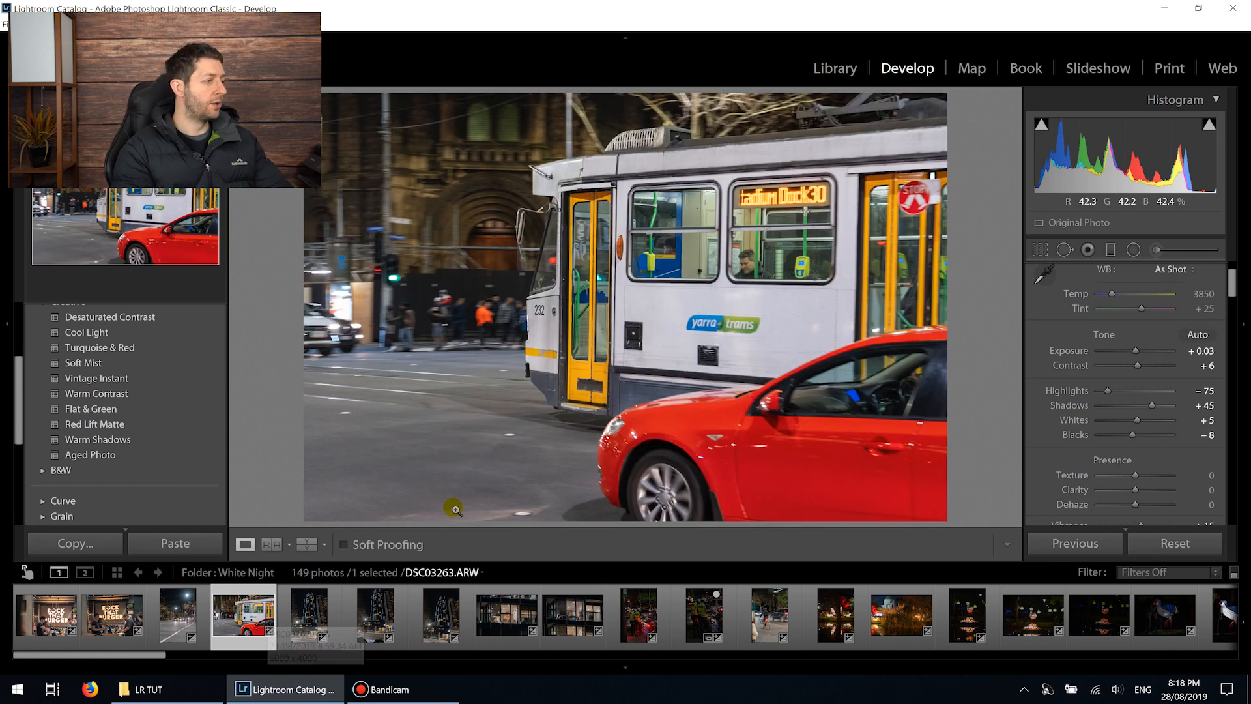
key(ctrl+a)
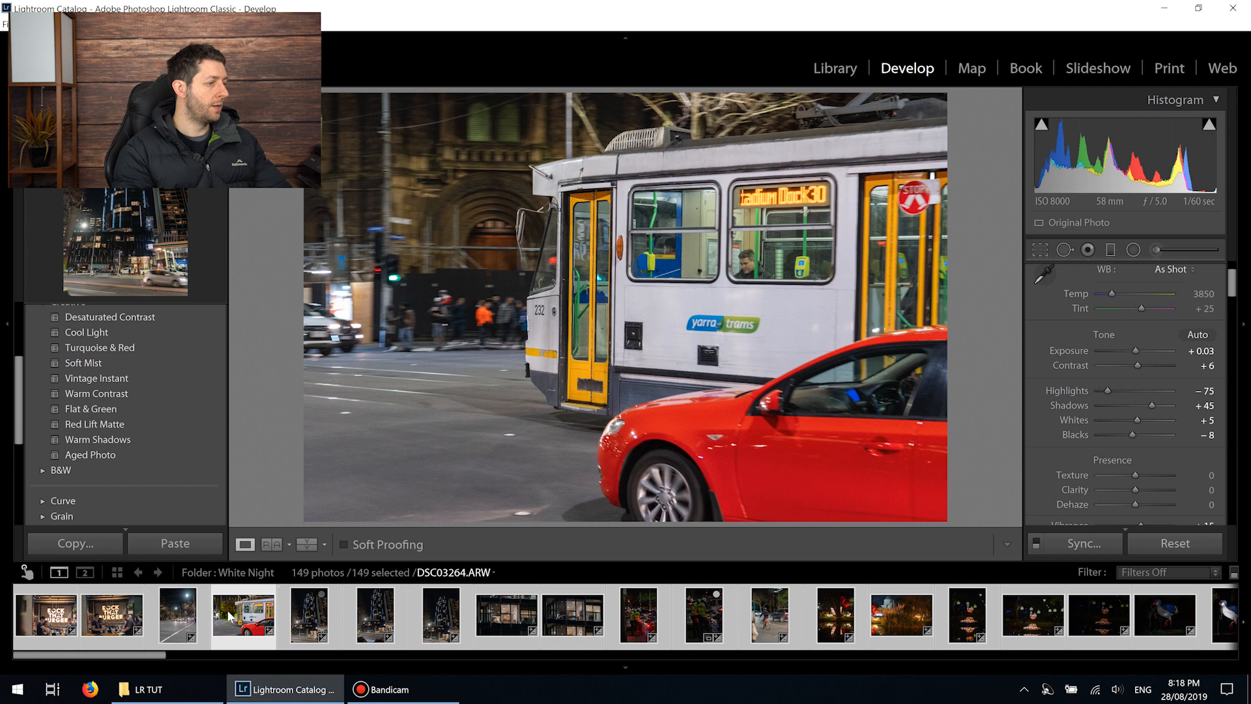
click(9, 24)
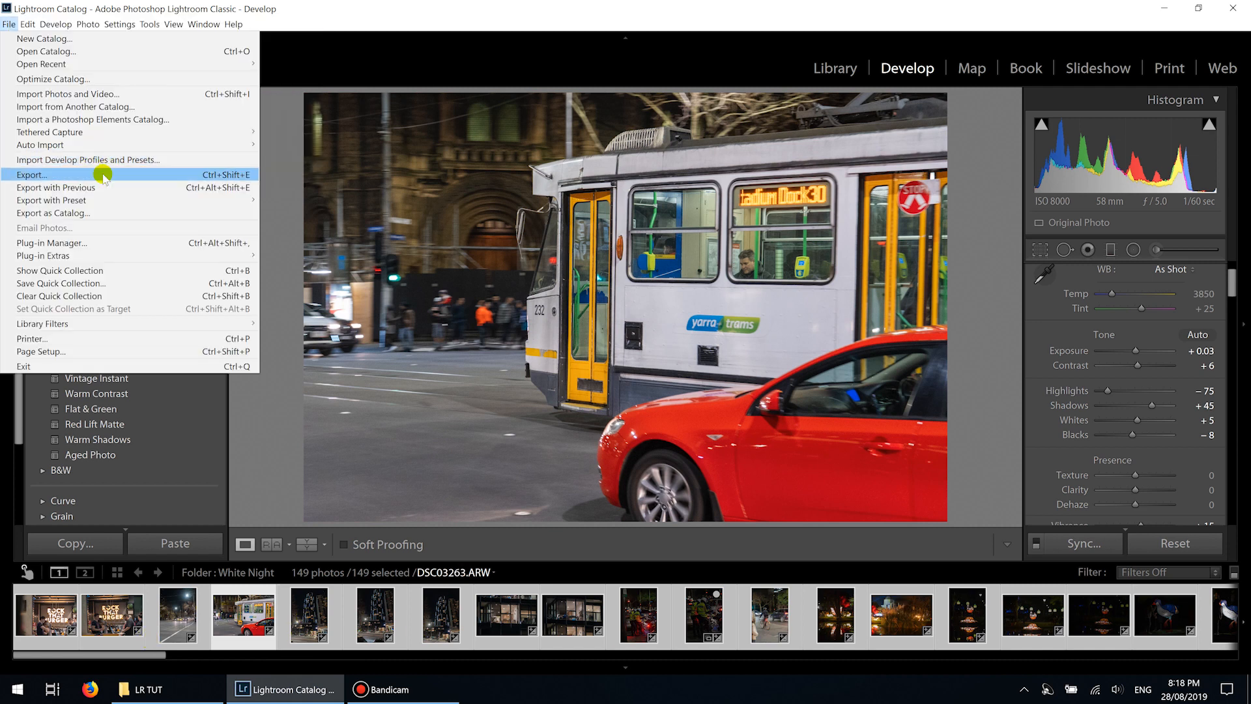
click(103, 176)
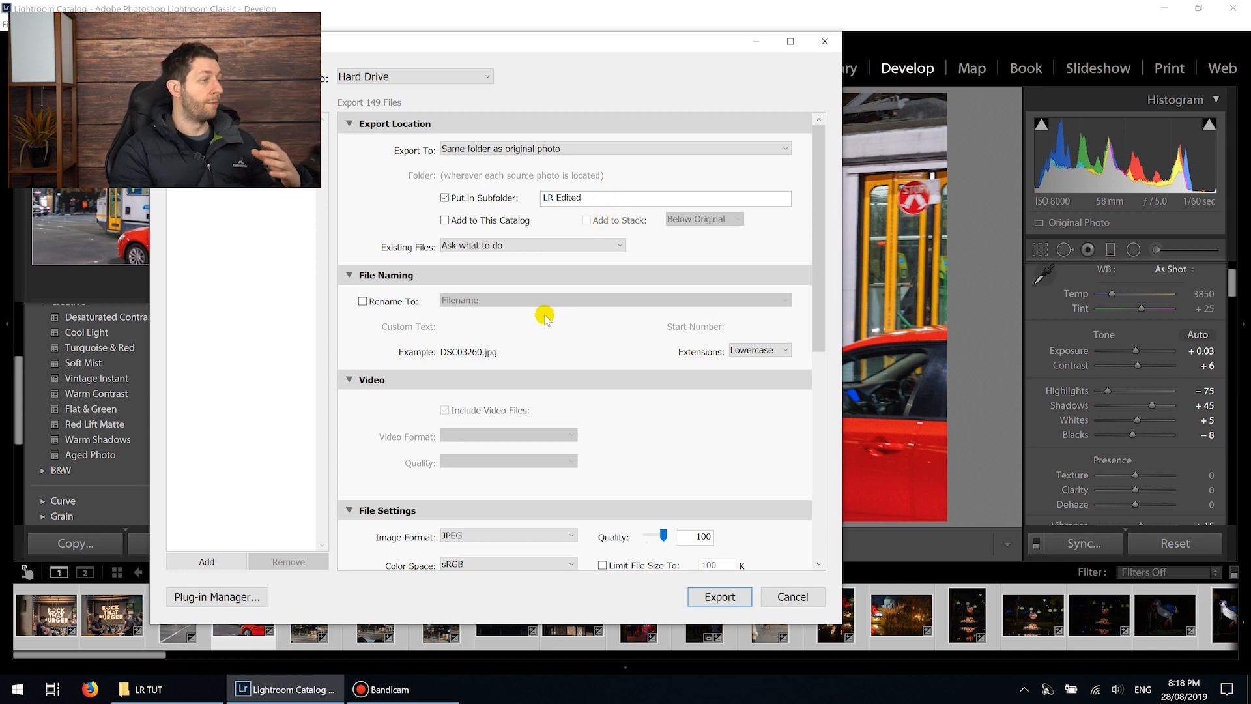
Look through the export settings and the available image formats, keeping JPEG as the format
scroll(504, 326, down, 6)
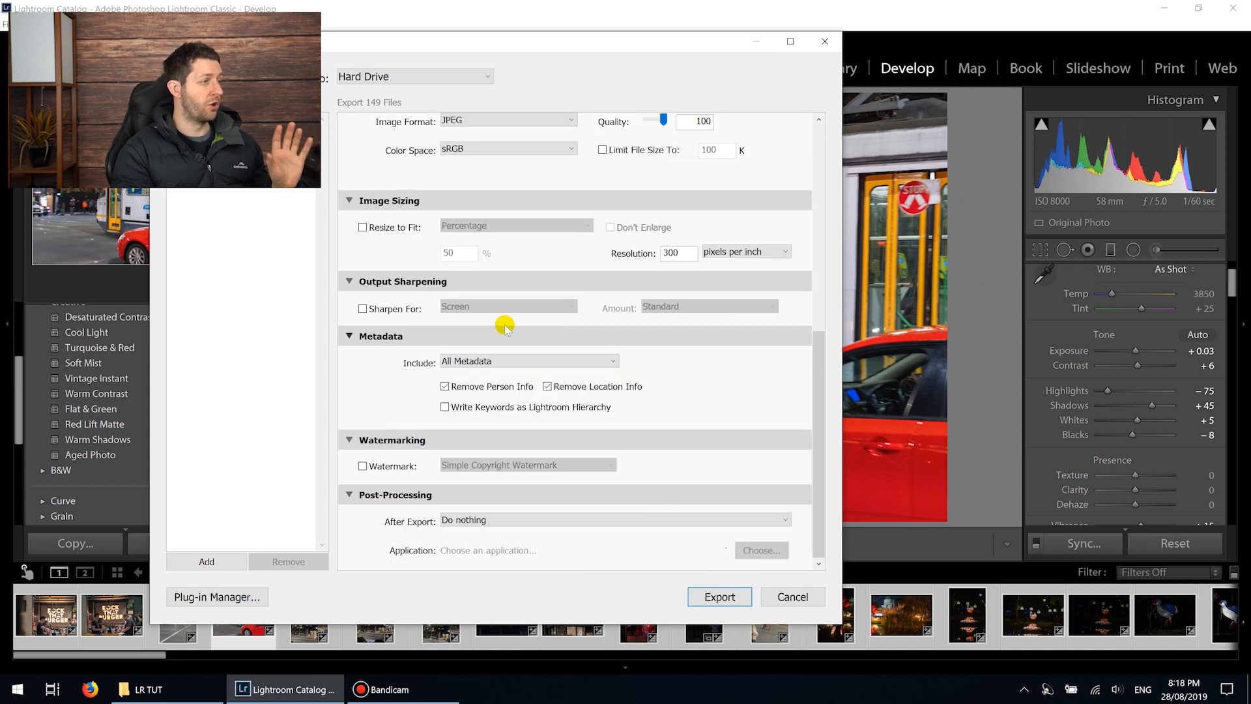
scroll(473, 256, up, 6)
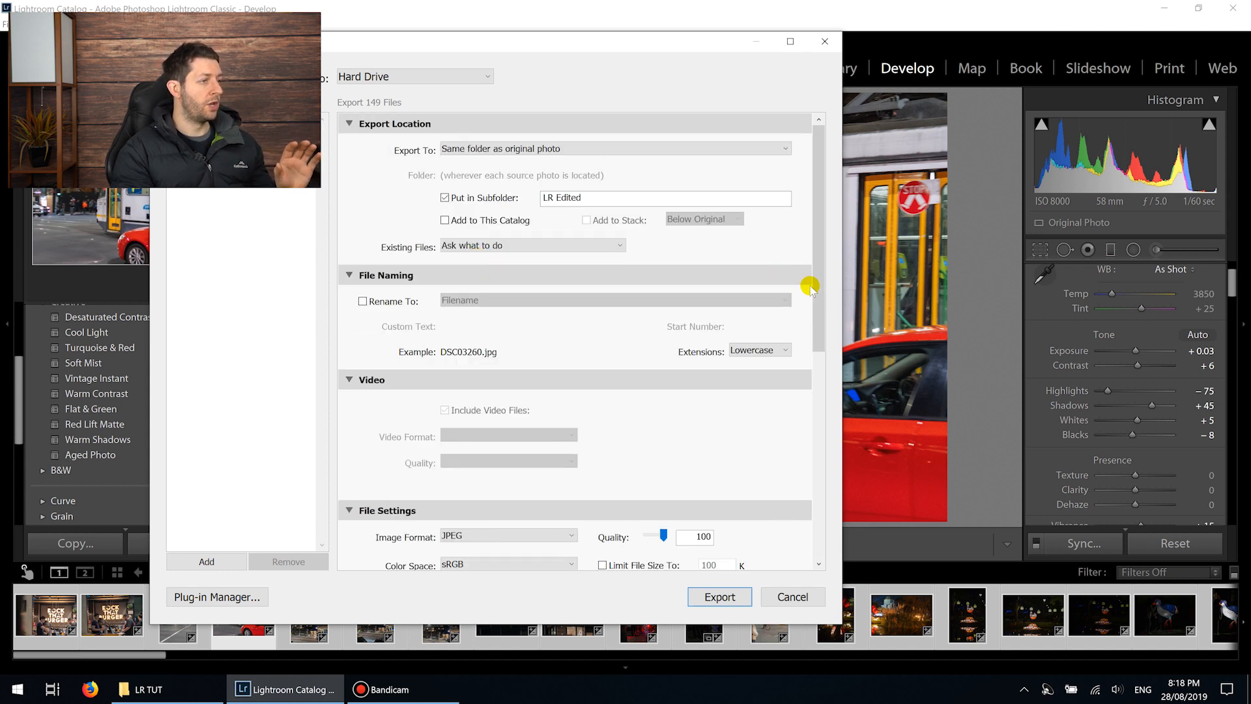
scroll(809, 286, down, 3)
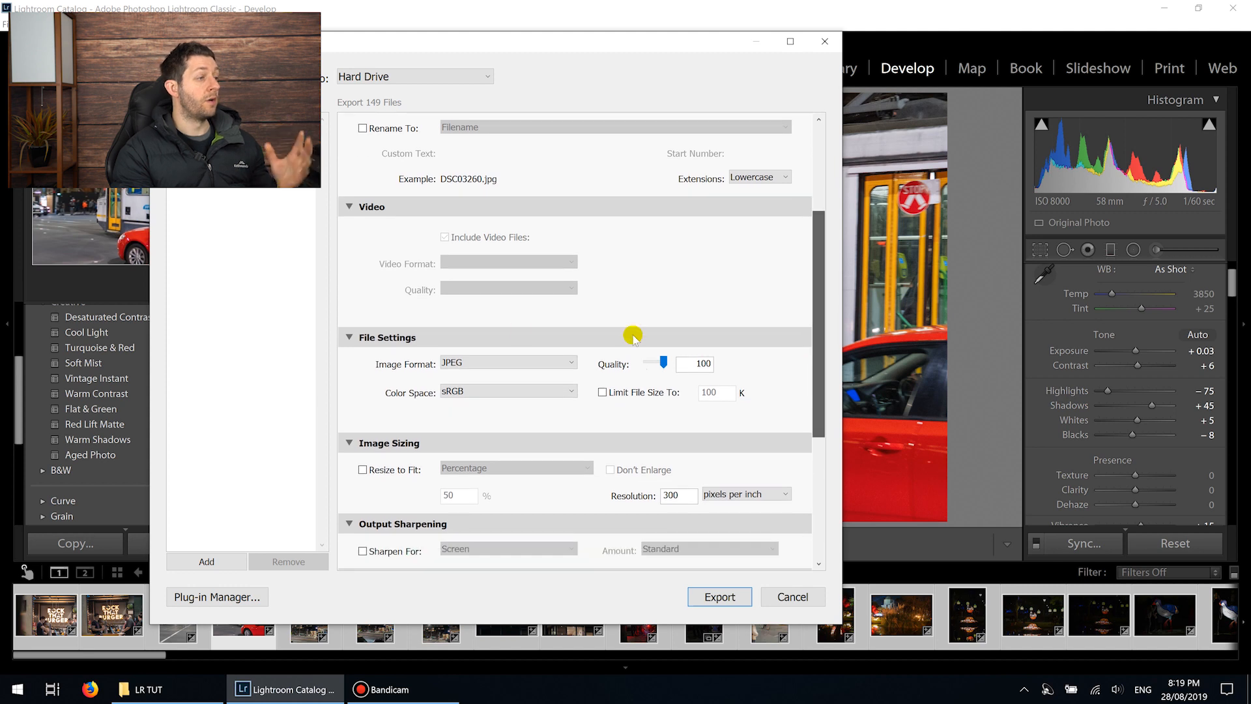
click(484, 362)
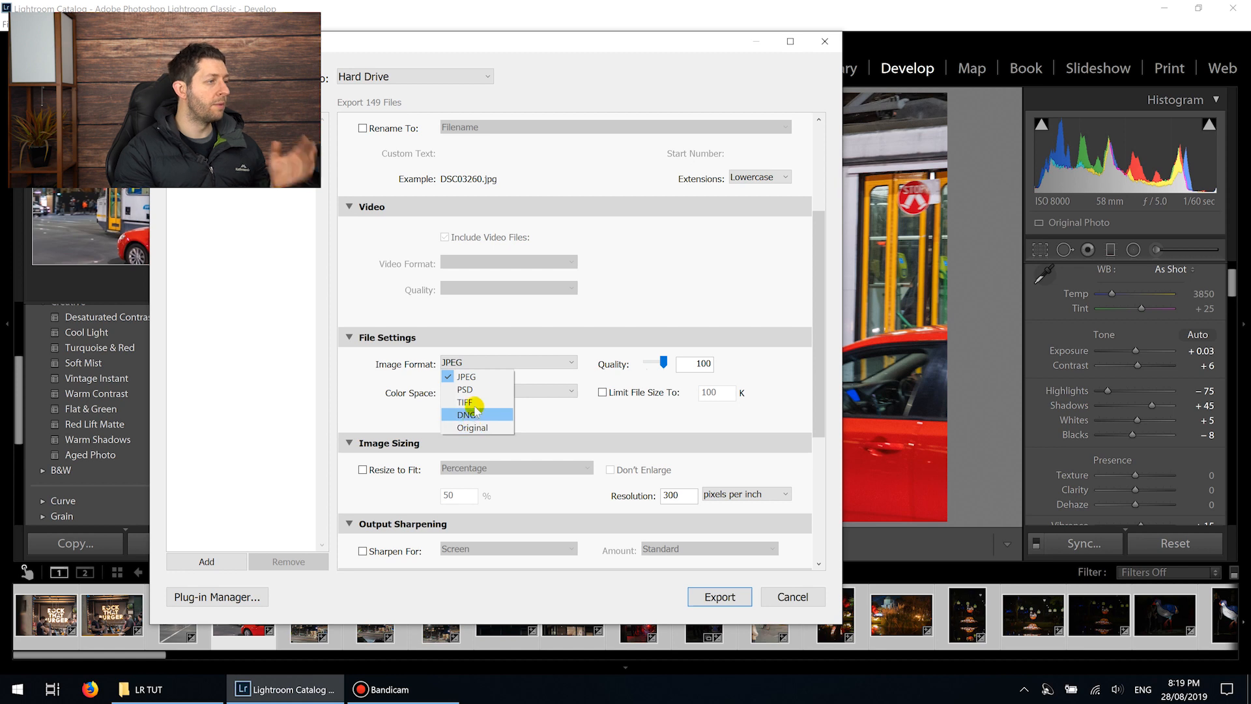
click(476, 376)
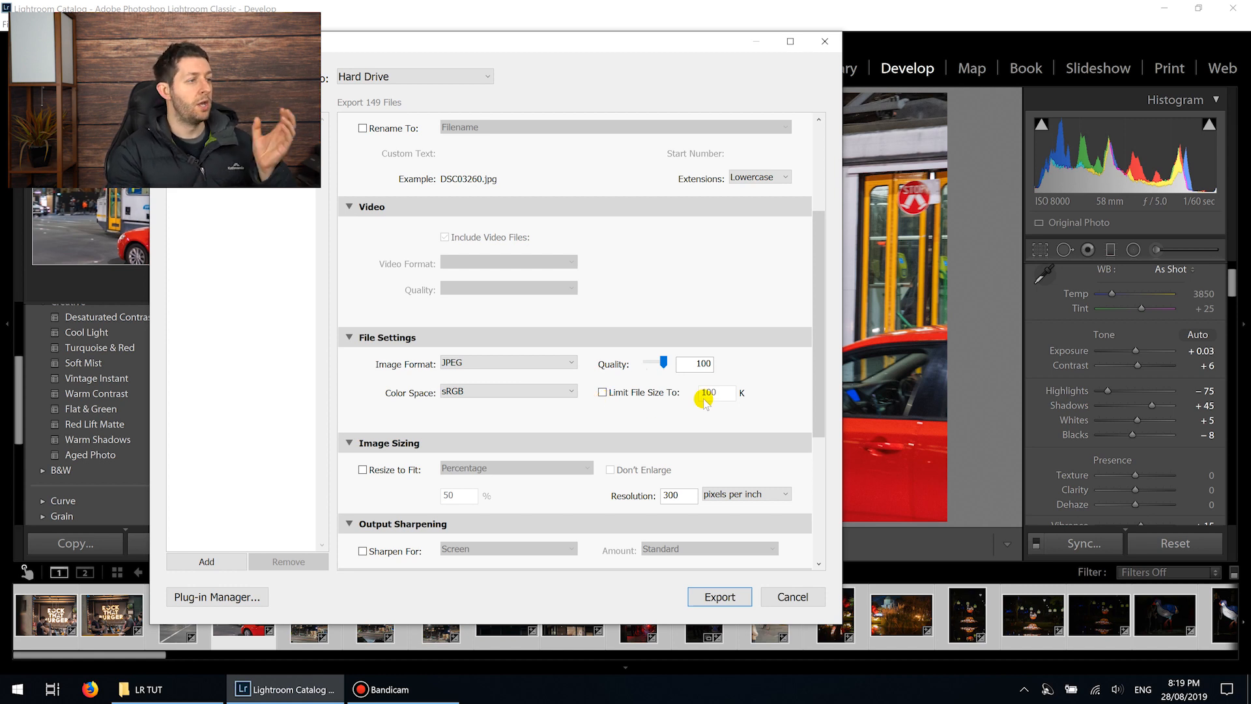
Try Resize to Fit with the Percentage option in the export's image sizing, and turn resizing off again
drag(819, 393, 812, 432)
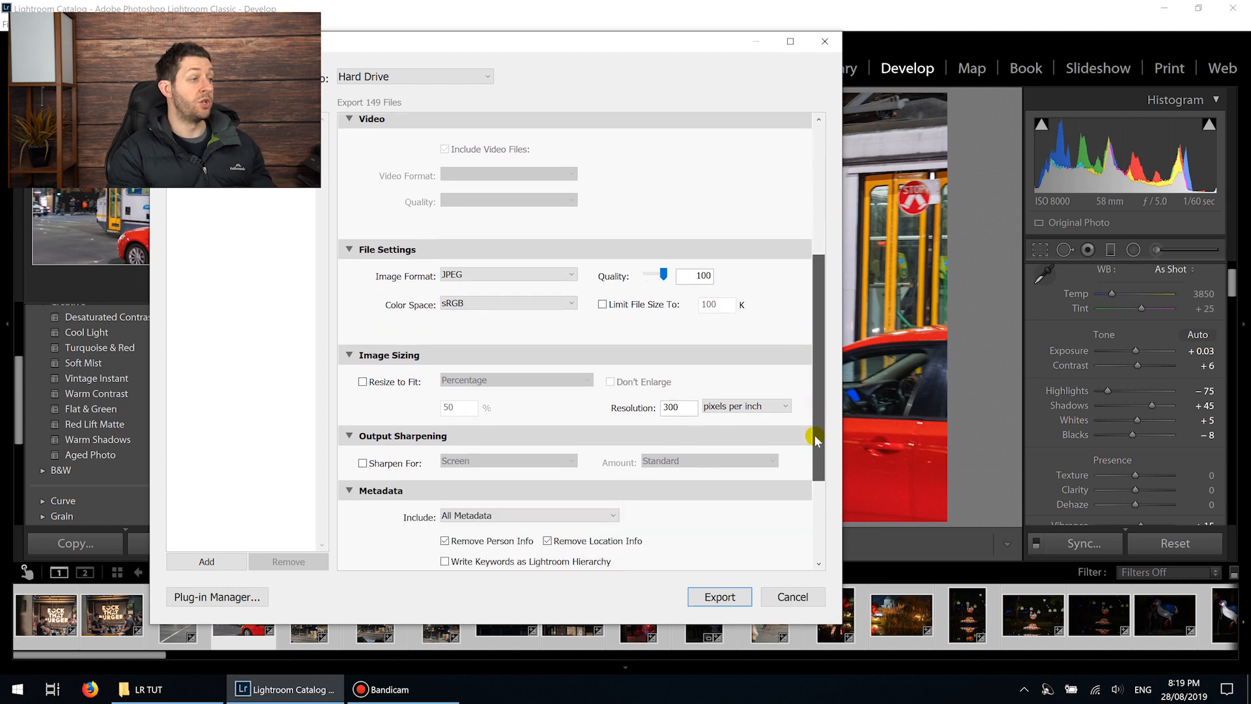
click(406, 381)
click(476, 377)
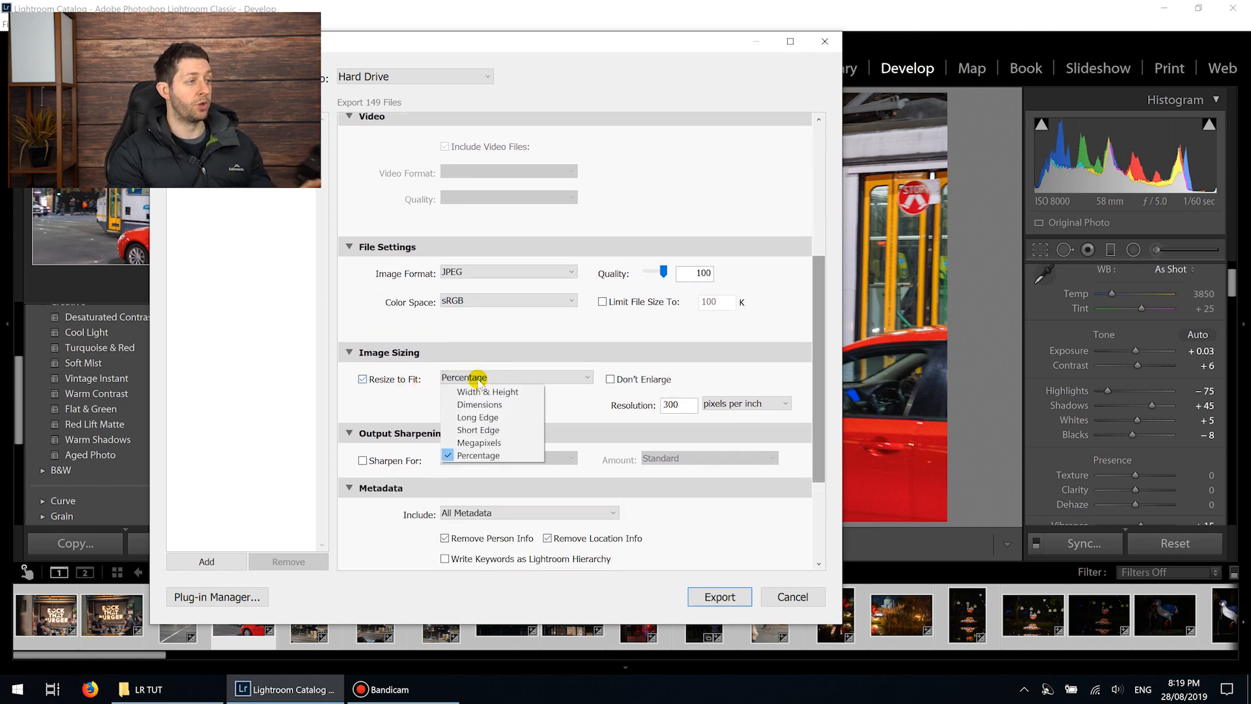
click(495, 376)
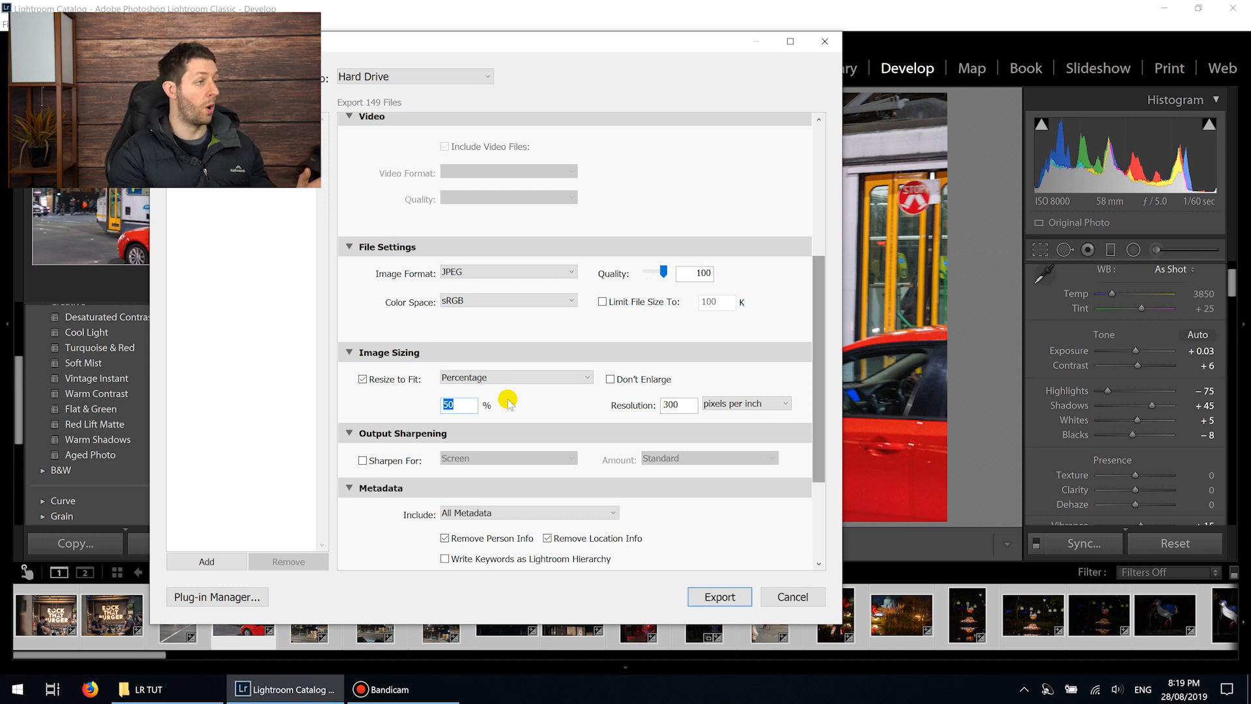
click(411, 378)
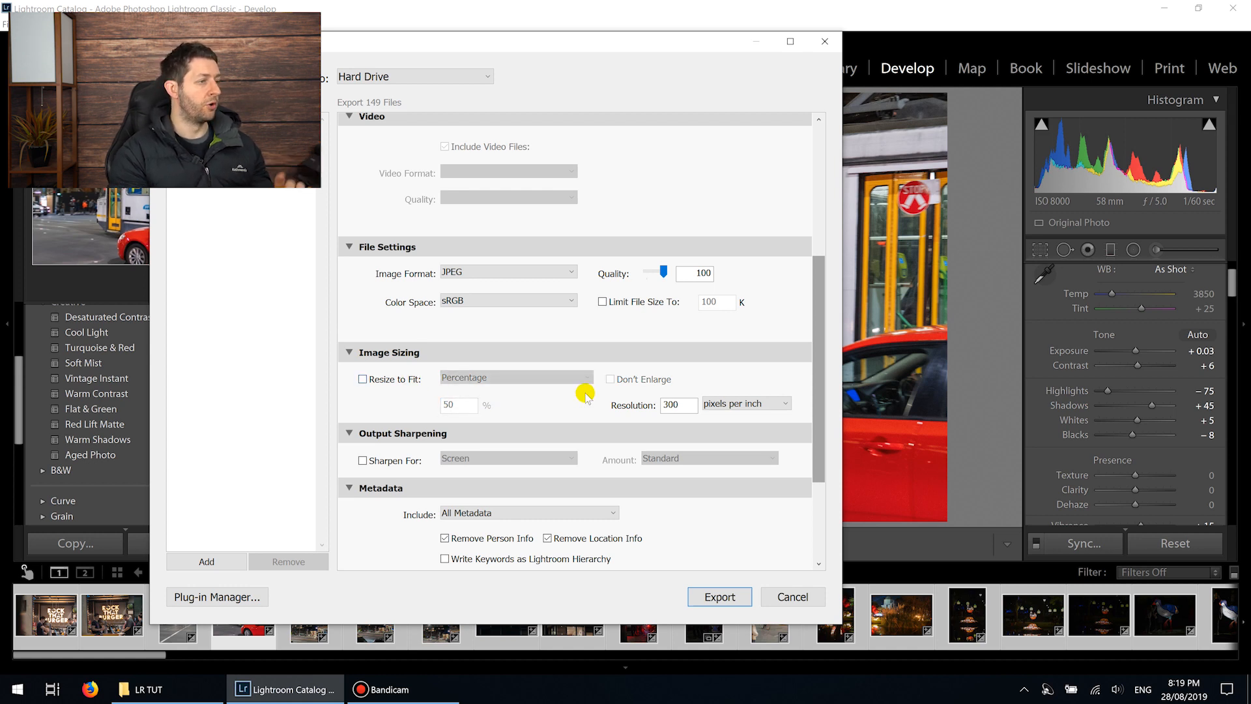
Examine the remaining export settings and the destination folder choices, and cancel the export
scroll(589, 394, down, 3)
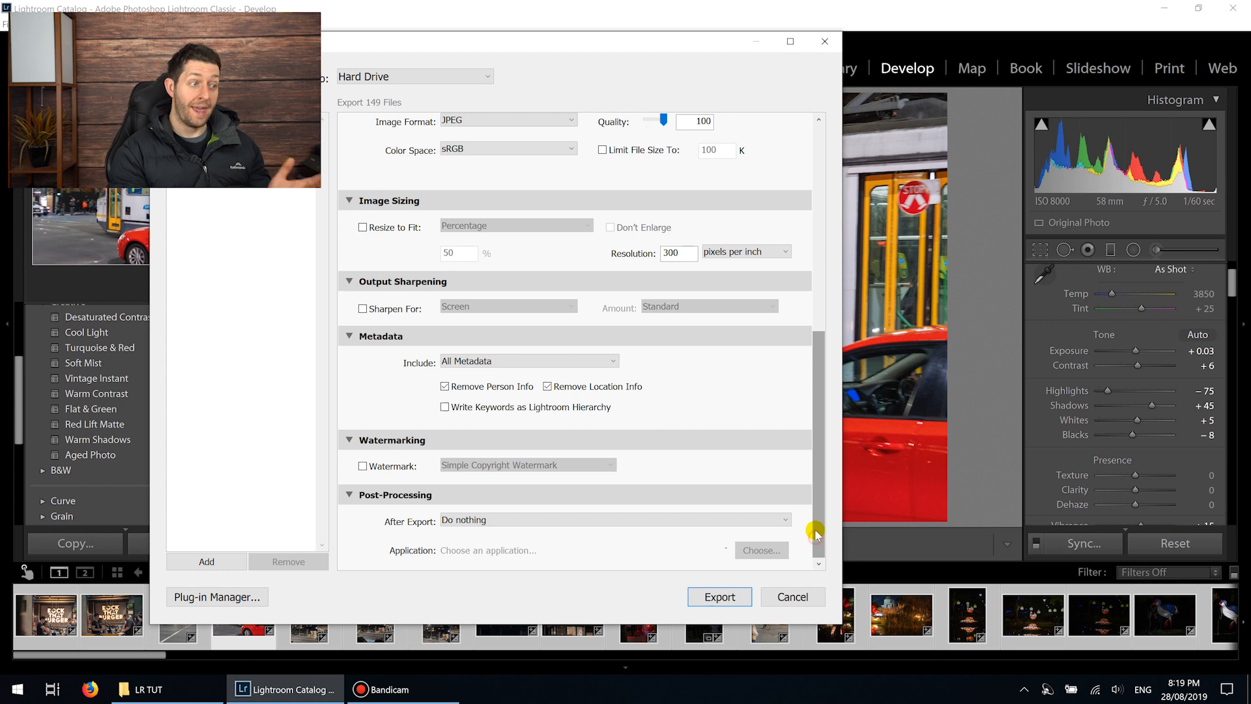
drag(815, 530, 803, 308)
click(551, 148)
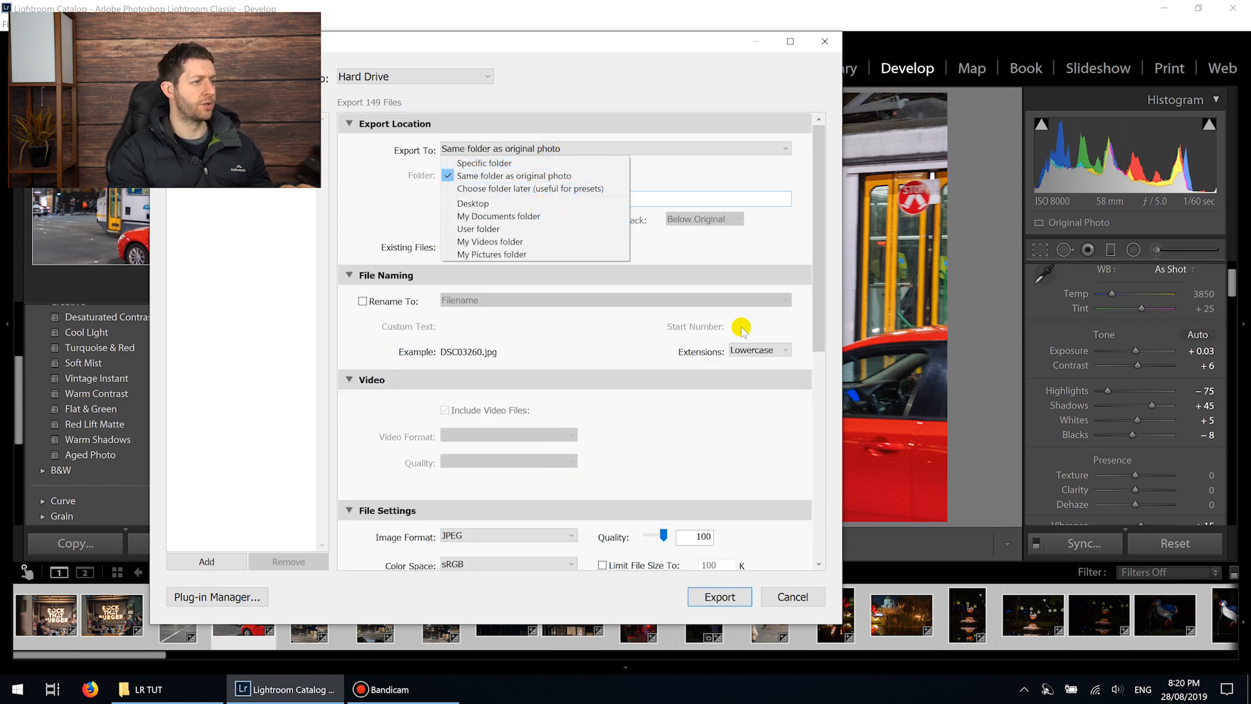
click(658, 346)
click(791, 596)
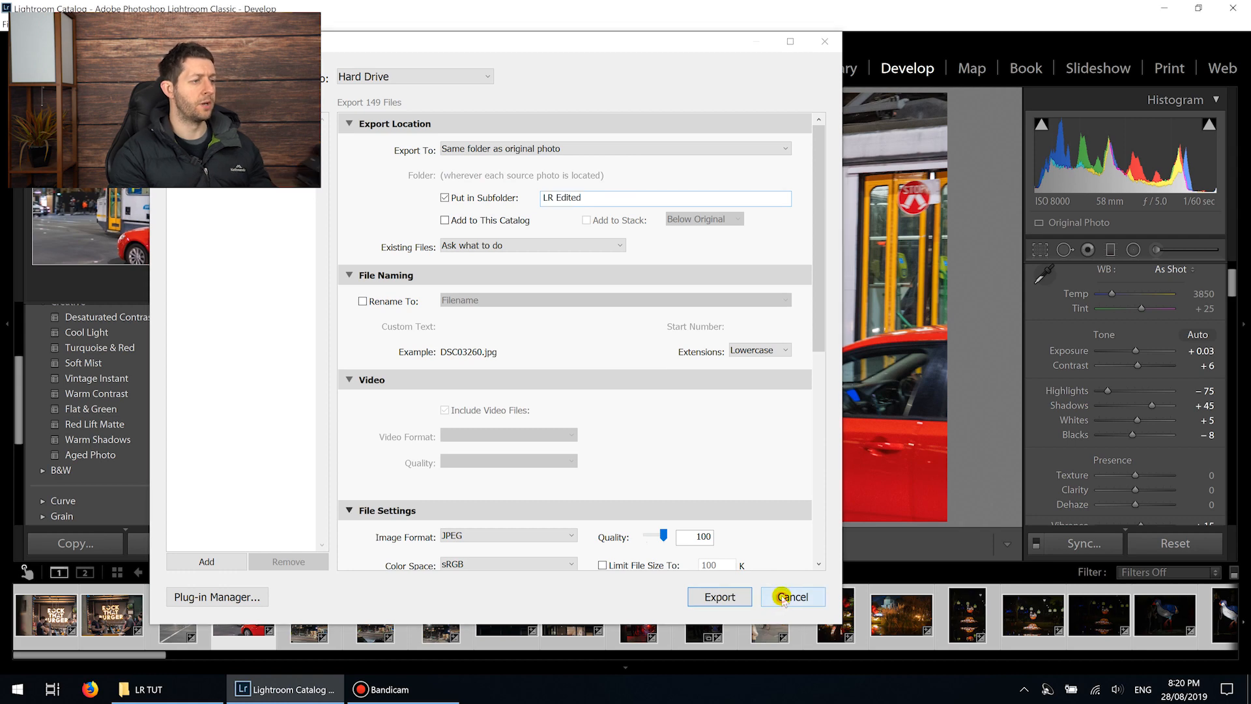